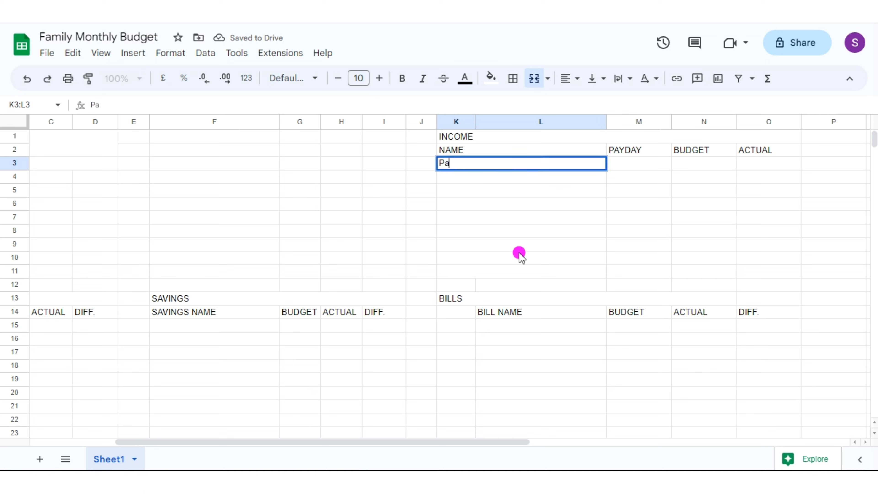
List the income names Paycheck 1, Paycheck 2, Sidehustle 1, Side Hustle 2 and Investments in rows 3 to 7 of the NAME column.
{"action": "key", "text": "Return"}
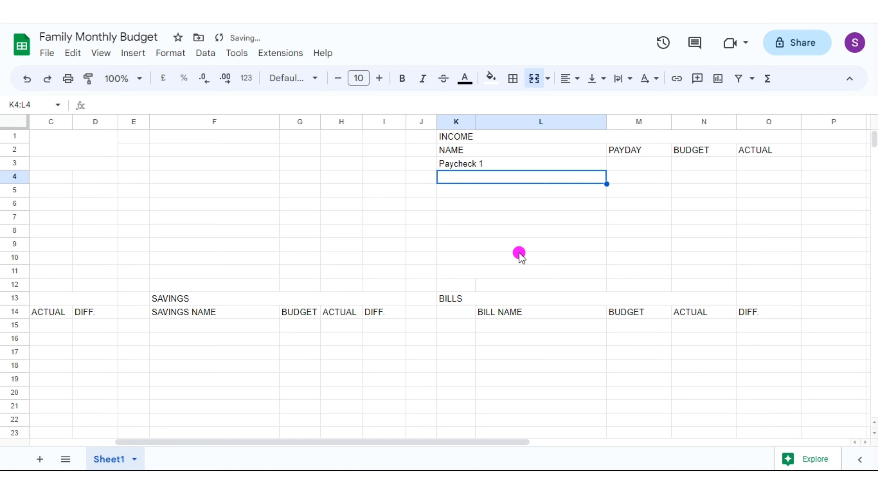
{"action": "type", "text": "Paycheck 2"}
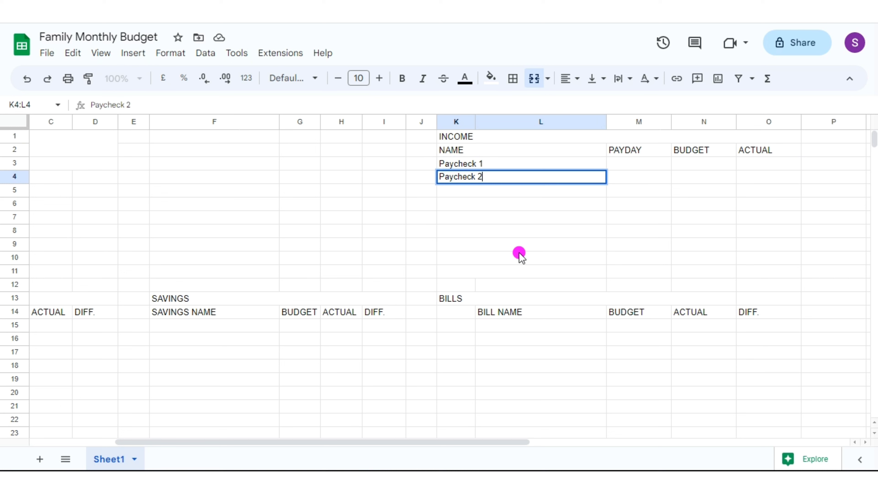
{"action": "key", "text": "Return"}
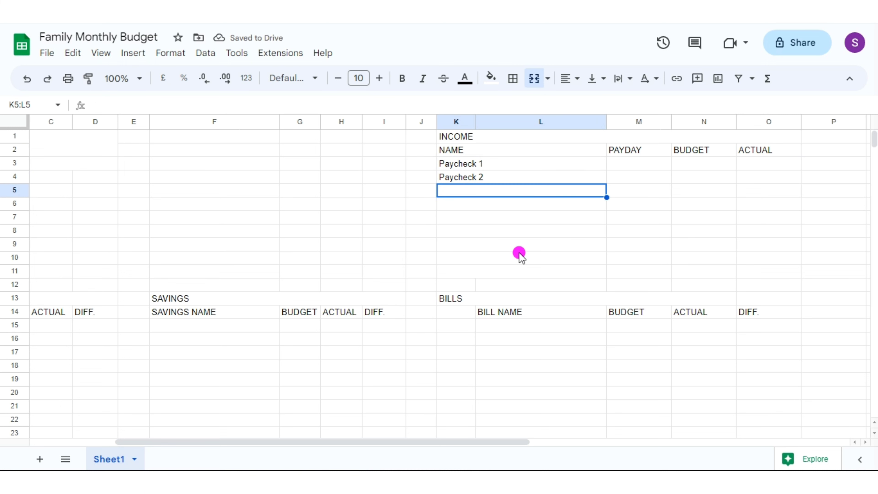
{"action": "type", "text": "Sidehist"}
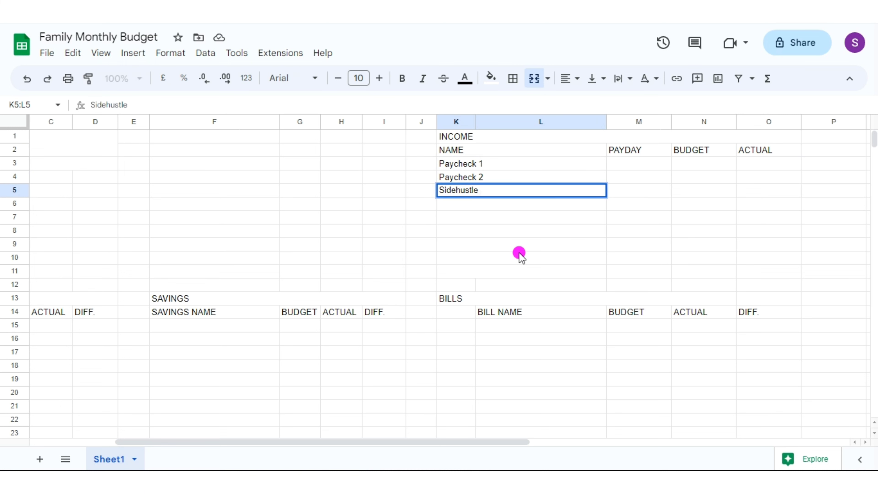
{"action": "type", "text": "le 1"}
{"action": "key", "text": "Return"}
{"action": "type", "text": "Side Hustle"}
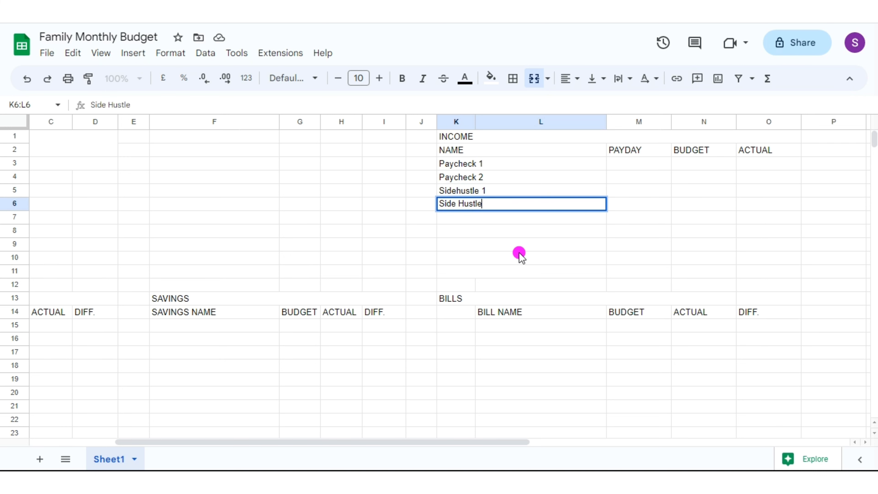
{"action": "type", "text": " 2"}
{"action": "key", "text": "Return"}
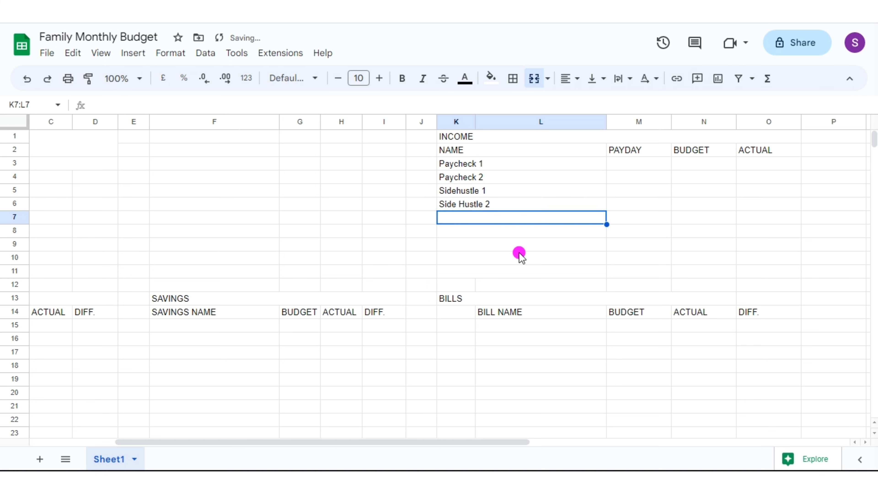
{"action": "type", "text": "Investments"}
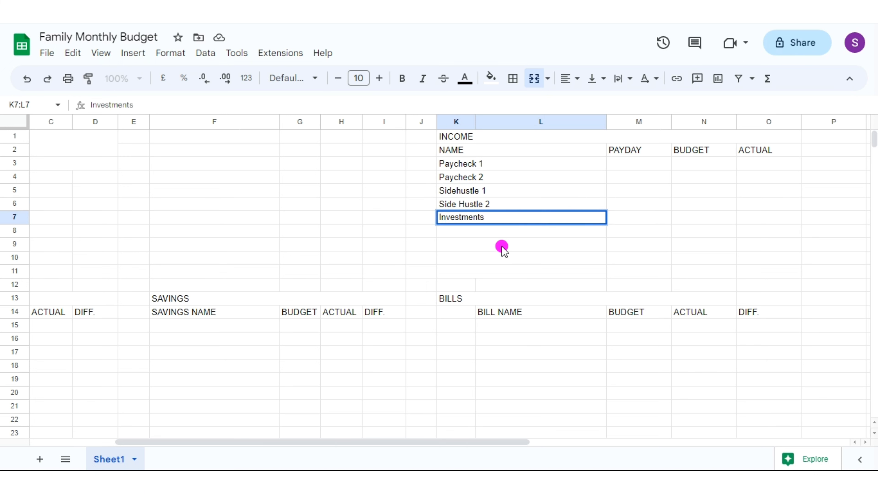
Correct the income name in row 5 to "Side Hustle 1".
{"action": "left_click", "coordinate": [459, 193]}
{"action": "left_click", "coordinate": [103, 103]}
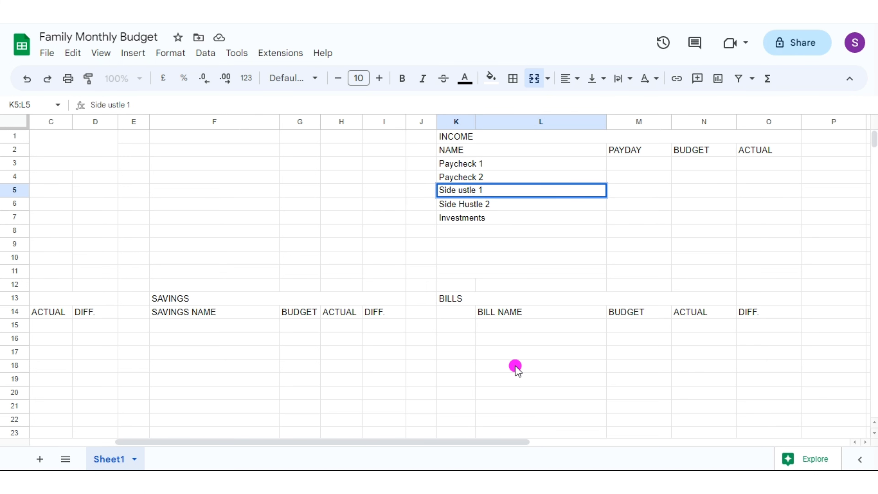
{"action": "type", "text": "H"}
Enter a "-" placeholder in row 8 of the income NAME column and fill it down to row 11.
{"action": "left_click", "coordinate": [465, 231]}
{"action": "type", "text": "-"}
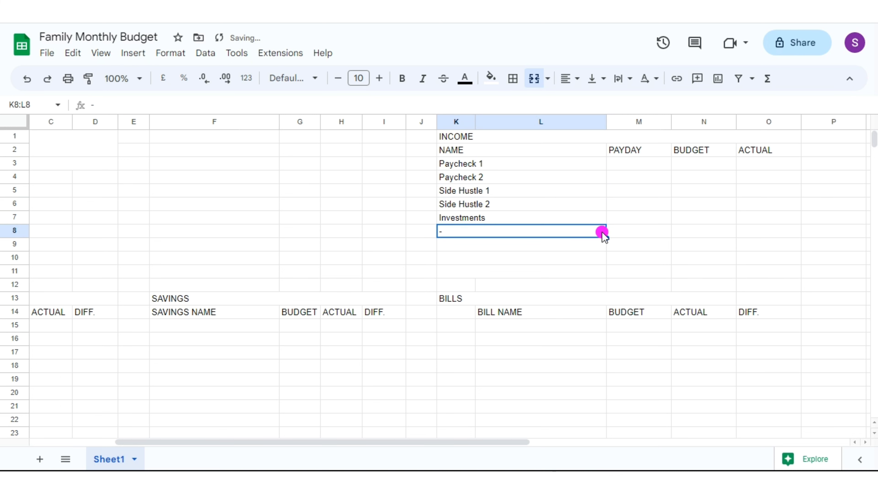
{"action": "left_click_drag", "start_coordinate": [606, 237], "coordinate": [604, 271]}
Enter "Jan 2" as the payday for Paycheck 1 in cell M3.
{"action": "left_click", "coordinate": [634, 165]}
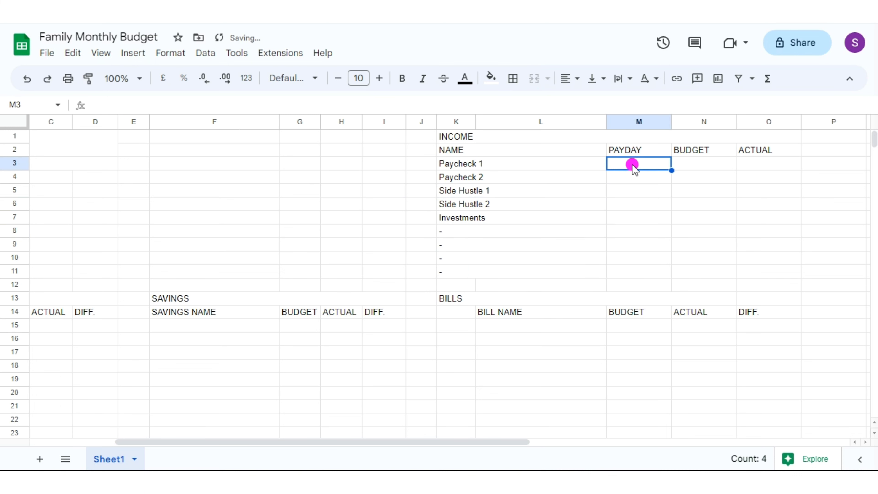
{"action": "type", "text": "Jan 2"}
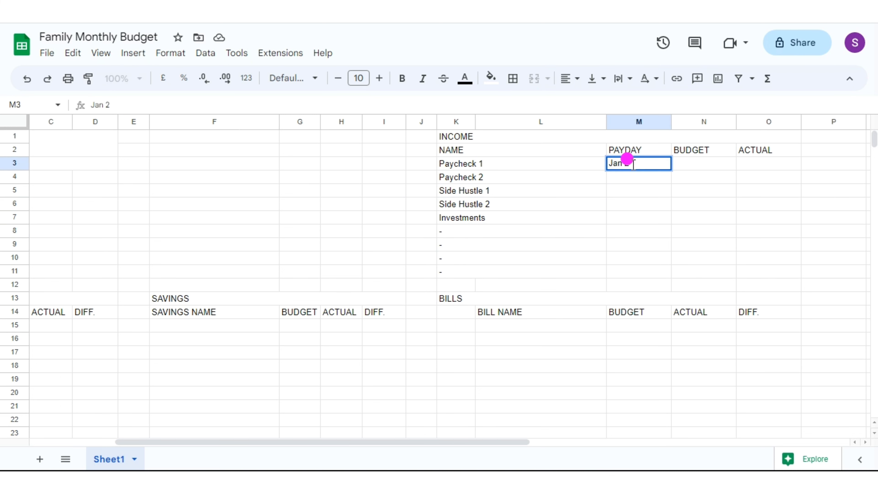
{"action": "key", "text": "Return"}
Apply a custom date format showing abbreviated month and day, as in "Aug 5", to cell M3.
{"action": "left_click", "coordinate": [170, 53]}
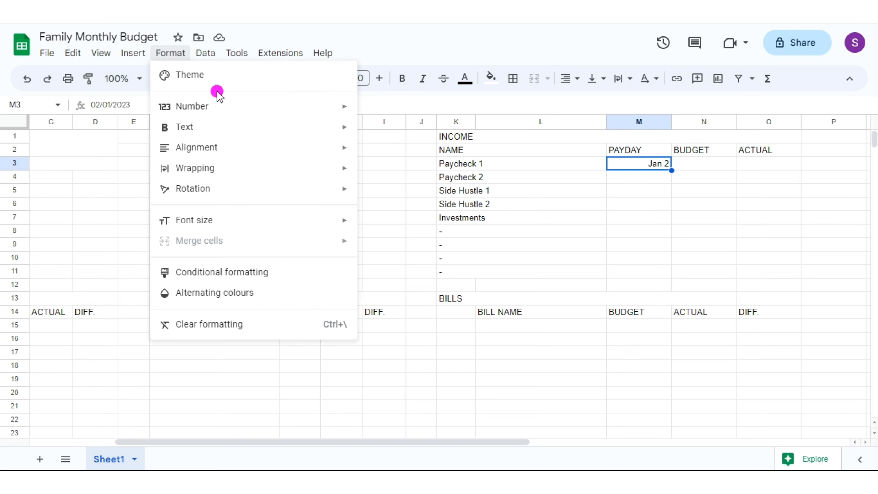
{"action": "mouse_move", "coordinate": [329, 112]}
{"action": "scroll", "coordinate": [529, 394], "scroll_direction": "down", "scroll_amount": 2}
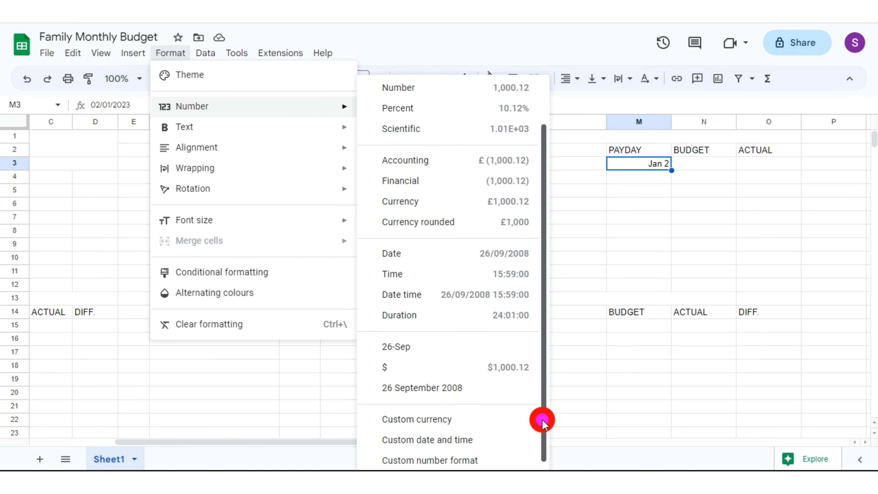
{"action": "left_click", "coordinate": [408, 438]}
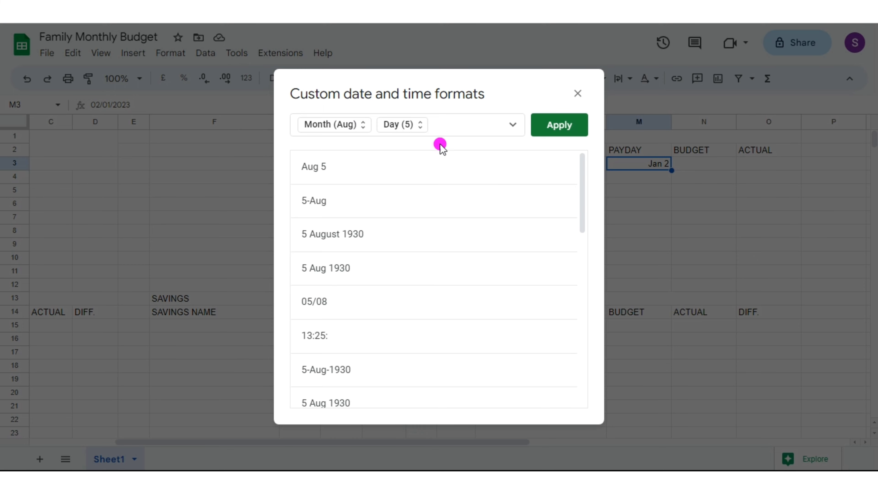
{"action": "left_click", "coordinate": [561, 125]}
Fill the PAYDAY column with consecutive dates from M3 through M11 only, and left-align them.
{"action": "double_click", "coordinate": [672, 171]}
{"action": "left_click", "coordinate": [638, 174]}
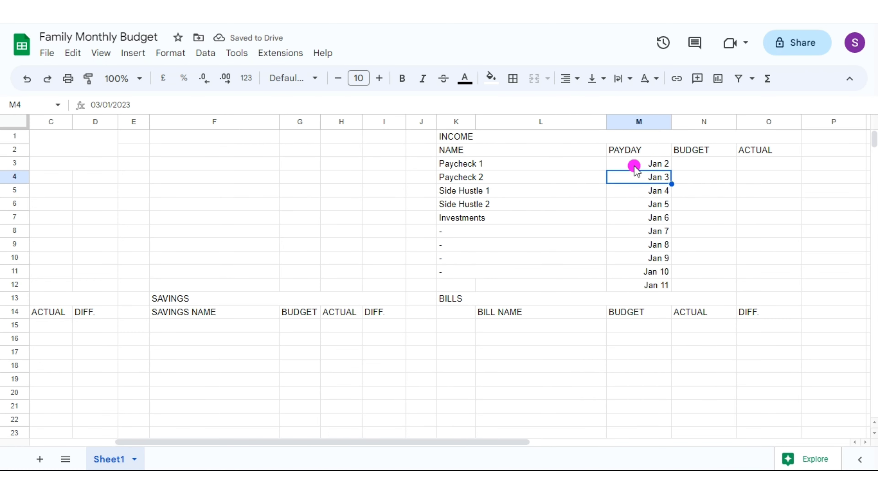
{"action": "left_click_drag", "start_coordinate": [634, 167], "coordinate": [640, 286]}
{"action": "left_click", "coordinate": [573, 79]}
{"action": "left_click", "coordinate": [568, 99]}
{"action": "left_click", "coordinate": [645, 286]}
{"action": "key", "text": "Delete"}
Add a data validation rule with the "Is valid date" criterion to M3 and extend it down to M11.
{"action": "left_click", "coordinate": [633, 167]}
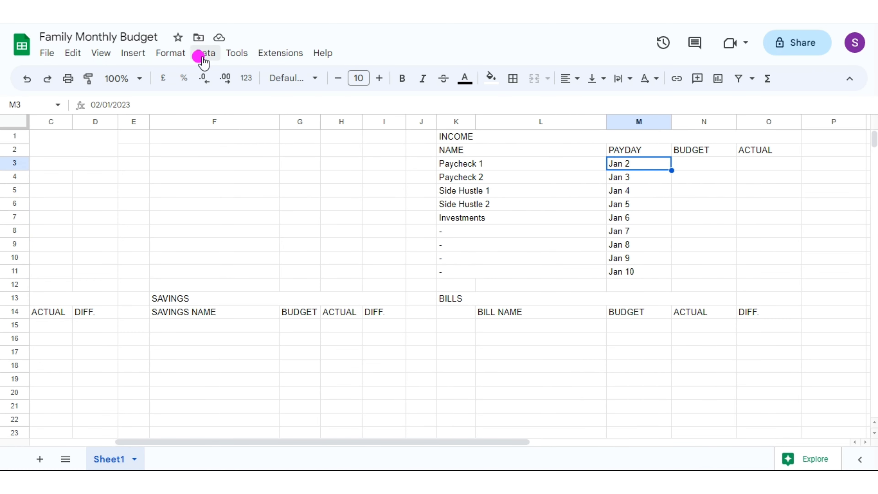
{"action": "left_click", "coordinate": [202, 55]}
{"action": "left_click", "coordinate": [255, 314]}
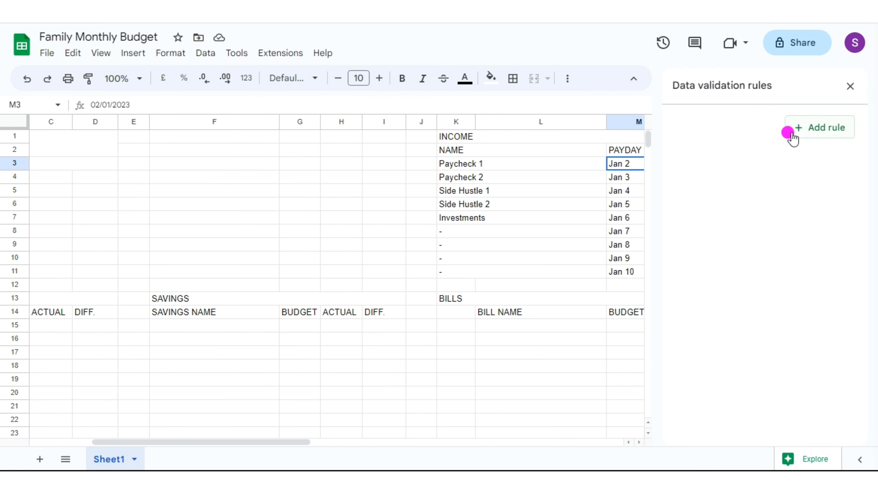
{"action": "left_click", "coordinate": [828, 131]}
{"action": "left_click", "coordinate": [832, 198]}
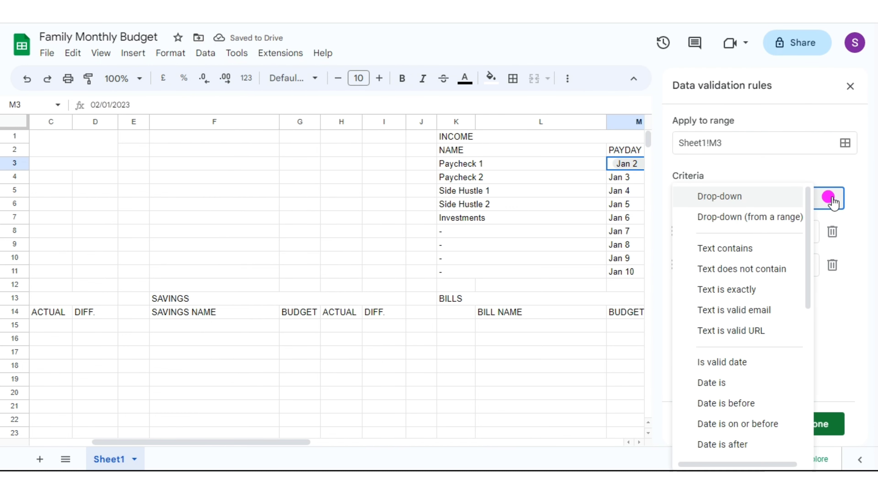
{"action": "left_click", "coordinate": [726, 361]}
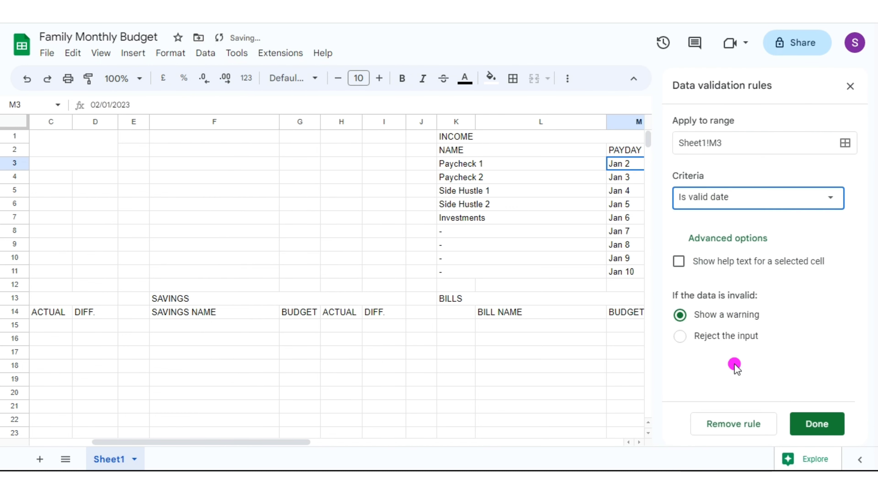
{"action": "left_click", "coordinate": [816, 424]}
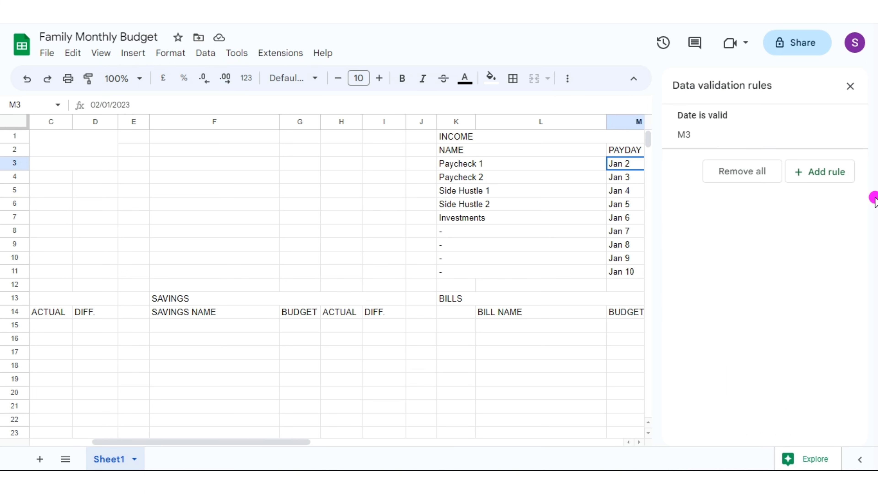
{"action": "left_click", "coordinate": [850, 86]}
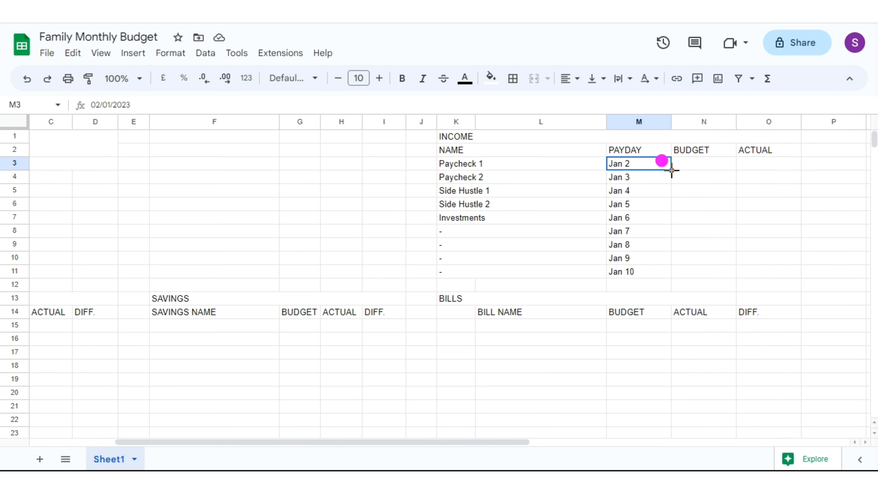
{"action": "left_click_drag", "start_coordinate": [672, 170], "coordinate": [662, 267]}
Set the paydays to Jan 13 for Paycheck 1, Jan 28 for Paycheck 2, Jan 3 for Side Hustle 2 and Jan 10 for Investments.
{"action": "double_click", "coordinate": [638, 165]}
{"action": "left_click", "coordinate": [652, 245]}
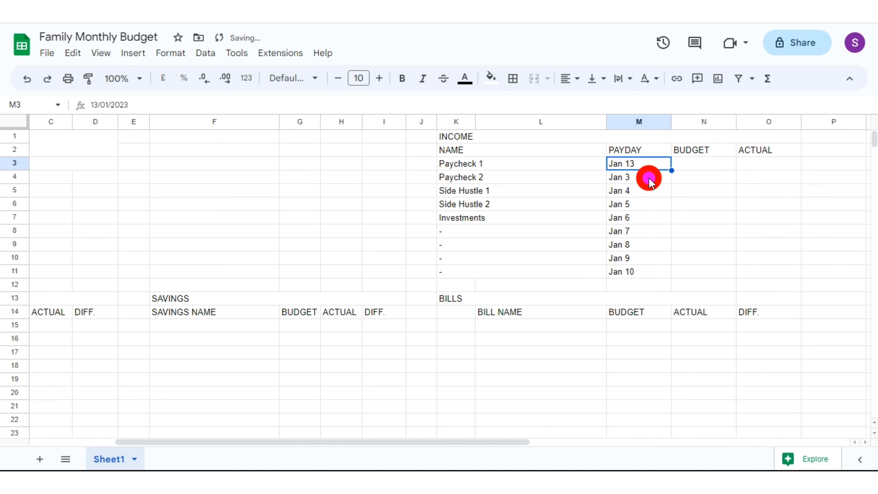
{"action": "double_click", "coordinate": [649, 179]}
{"action": "left_click", "coordinate": [670, 281]}
{"action": "double_click", "coordinate": [645, 204]}
{"action": "left_click", "coordinate": [600, 271]}
{"action": "double_click", "coordinate": [652, 217]}
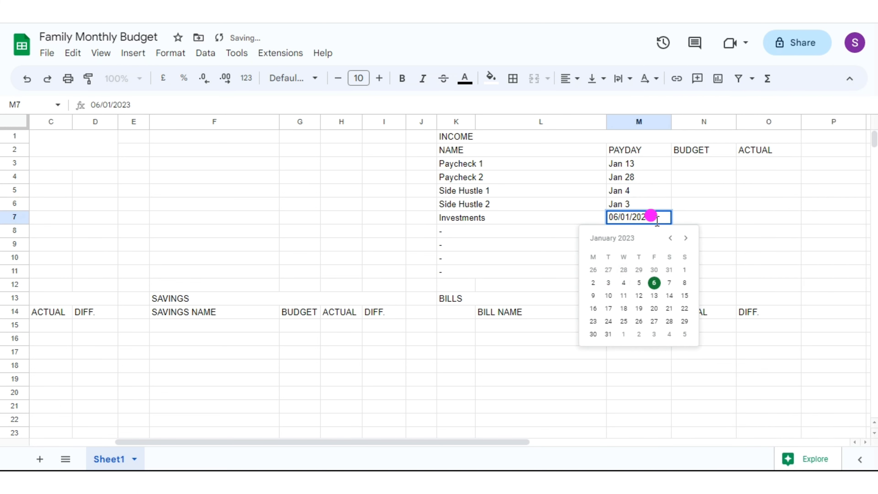
{"action": "left_click", "coordinate": [613, 284]}
Enter the income BUDGET amounts 2000, 2500, 3000, 3500 and 4000 in cells N3 to N7.
{"action": "left_click", "coordinate": [692, 163]}
{"action": "type", "text": "2000"}
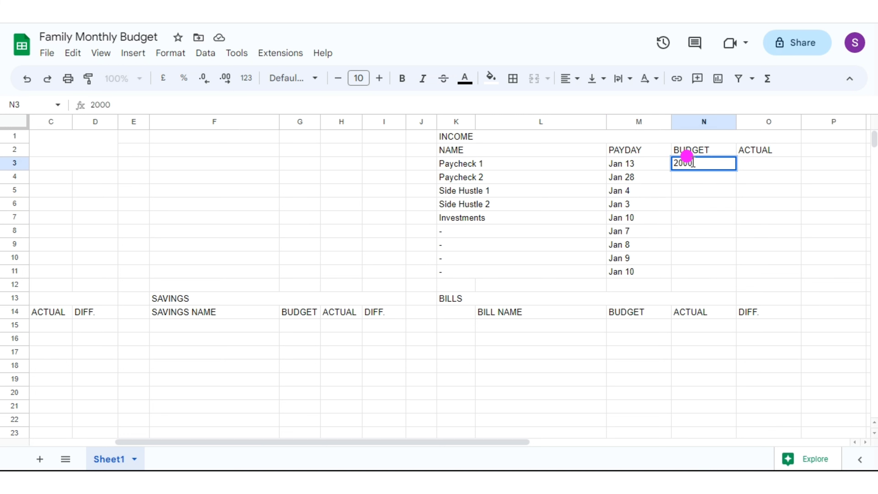
{"action": "key", "text": "Return"}
{"action": "type", "text": "2500"}
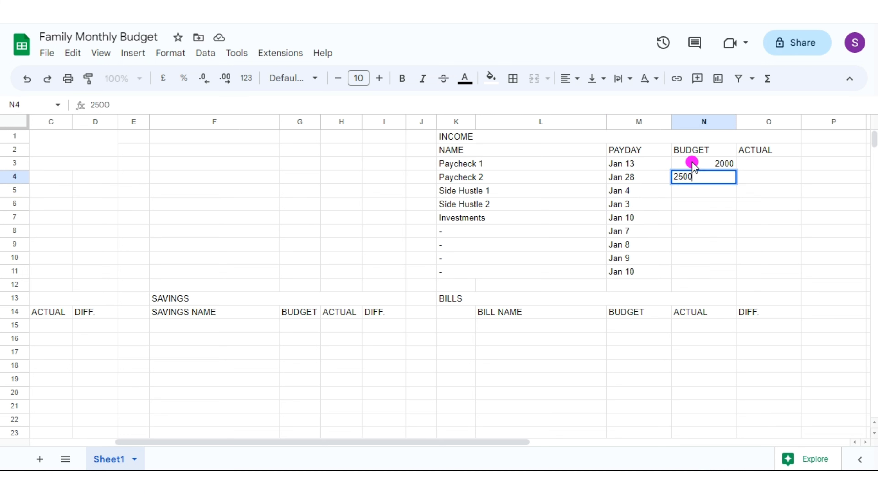
{"action": "key", "text": "Return"}
{"action": "type", "text": "3000"}
{"action": "key", "text": "Return"}
{"action": "type", "text": "35000"}
{"action": "key", "text": "Return"}
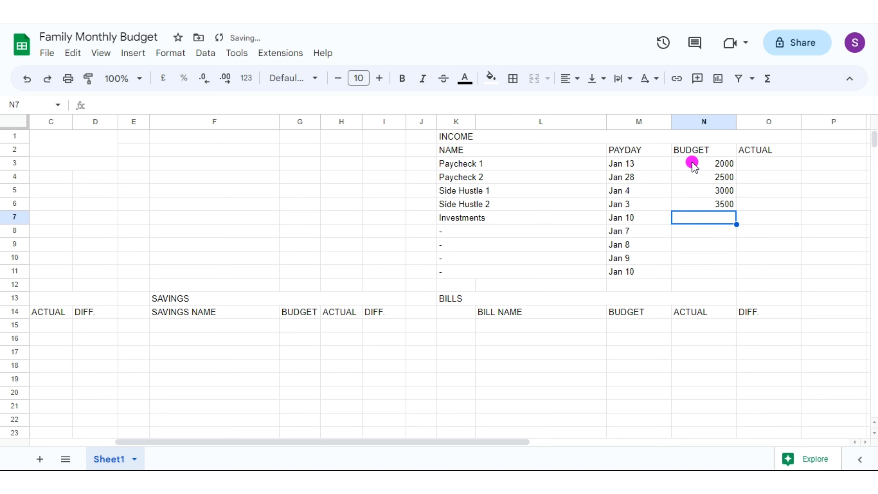
{"action": "type", "text": "4000"}
{"action": "key", "text": "Return"}
Enter 0 as the income budget for the placeholder rows in cells N8 to N11.
{"action": "type", "text": "0"}
{"action": "key", "text": "Return"}
{"action": "type", "text": "0"}
{"action": "key", "text": "Return"}
{"action": "type", "text": "0"}
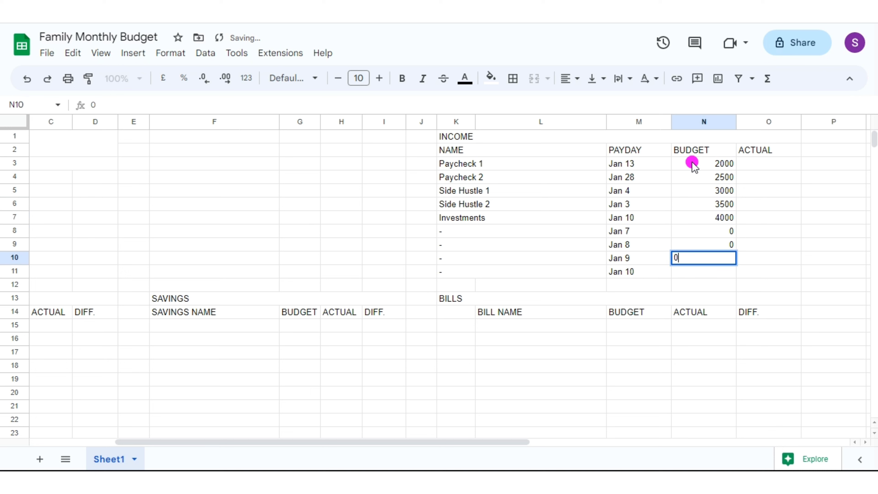
{"action": "key", "text": "Return"}
{"action": "type", "text": "0"}
{"action": "key", "text": "Return"}
Enter the income ACTUAL amounts 1875, 2300, 2615, 3347 and 3890 in cells O3 to O7.
{"action": "left_click", "coordinate": [747, 164]}
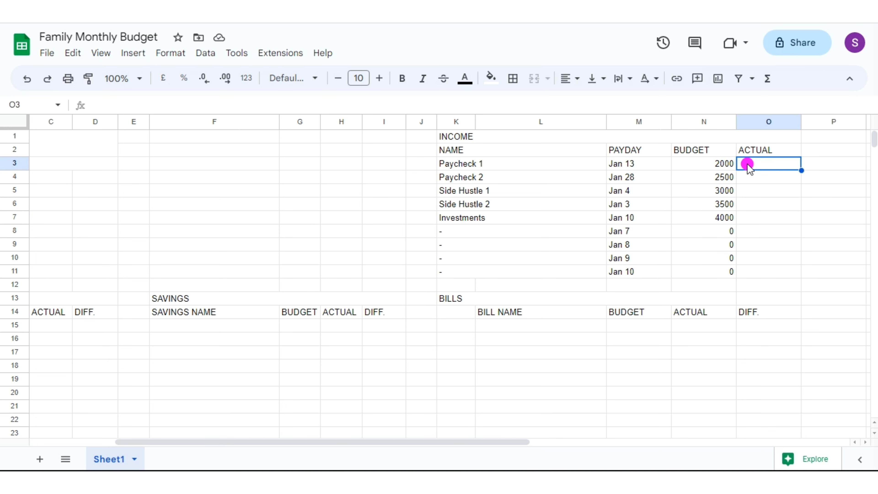
{"action": "type", "text": "187"}
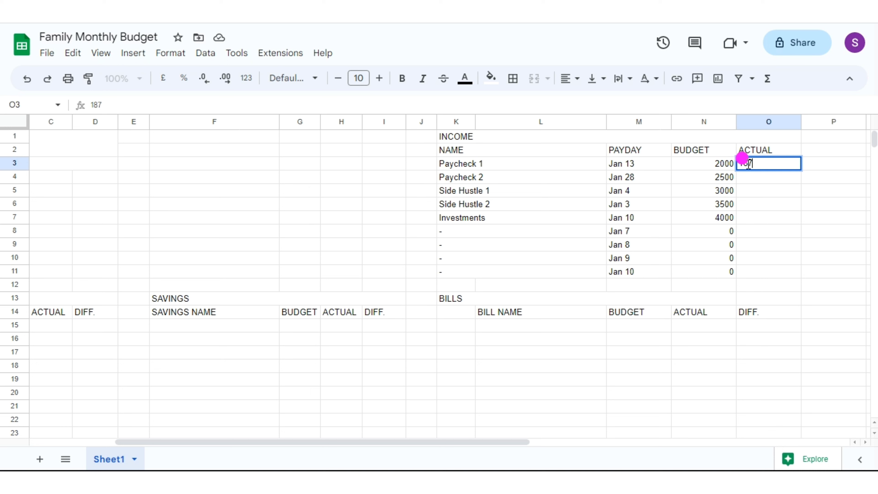
{"action": "type", "text": "5"}
{"action": "key", "text": "Return"}
{"action": "type", "text": "2300"}
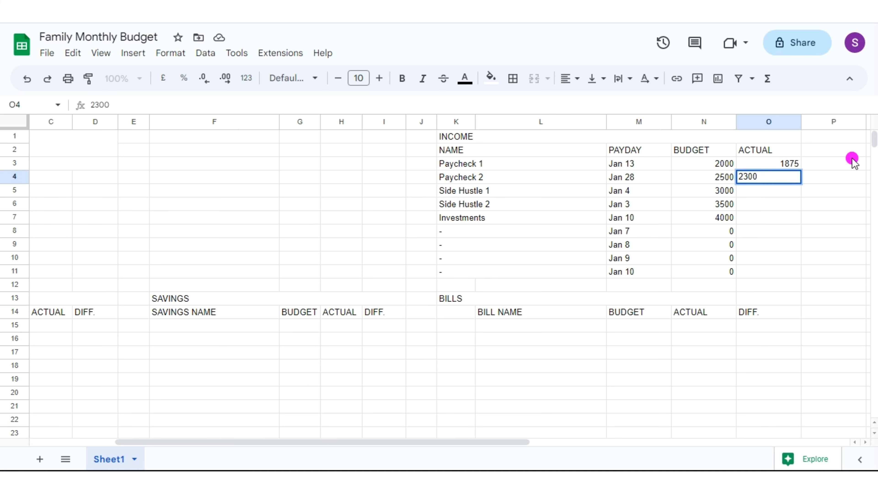
{"action": "key", "text": "Return"}
{"action": "type", "text": "2615"}
{"action": "key", "text": "Return"}
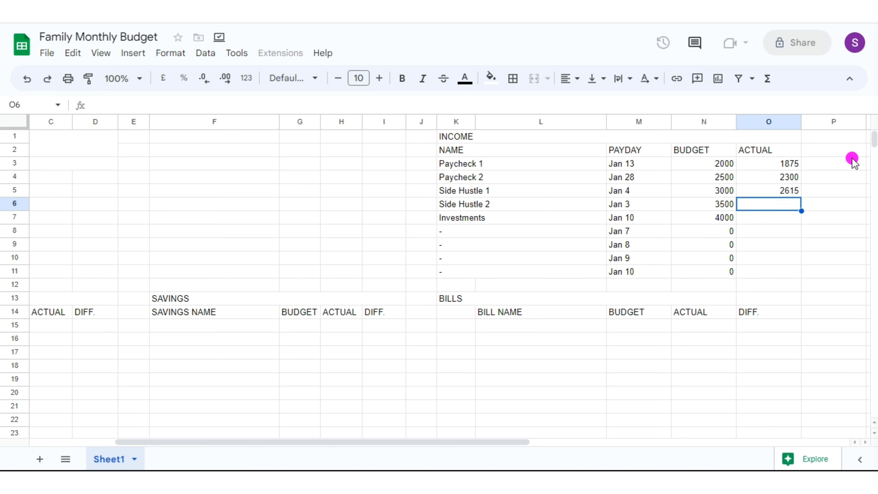
{"action": "type", "text": "3347"}
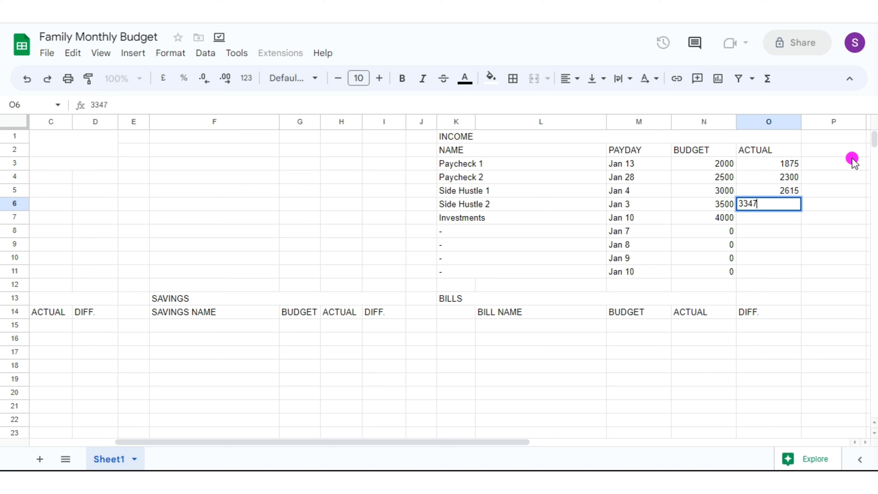
{"action": "key", "text": "Return"}
{"action": "type", "text": "3890"}
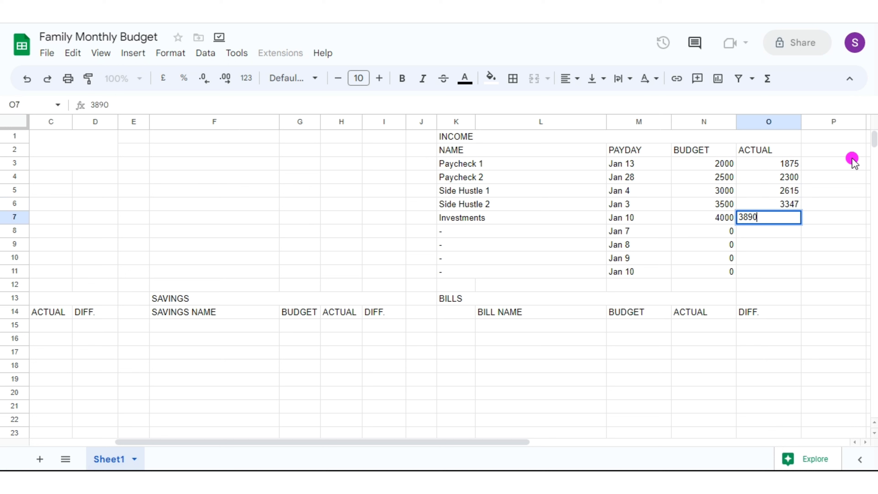
{"action": "key", "text": "Return"}
Enter 0 as the actual income for the placeholder rows in cells O8 to O11.
{"action": "type", "text": "0"}
{"action": "key", "text": "Return"}
{"action": "type", "text": "0"}
{"action": "key", "text": "Return"}
{"action": "type", "text": "0"}
{"action": "key", "text": "Return"}
{"action": "type", "text": "0"}
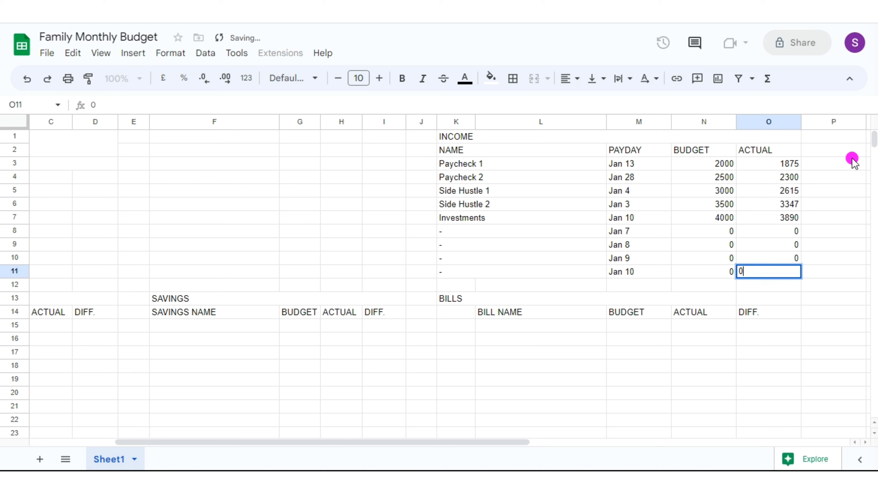
{"action": "key", "text": "Return"}
Format the income amounts in N3 to O11 as dollar currency with no decimal places.
{"action": "left_click_drag", "start_coordinate": [684, 163], "coordinate": [775, 278]}
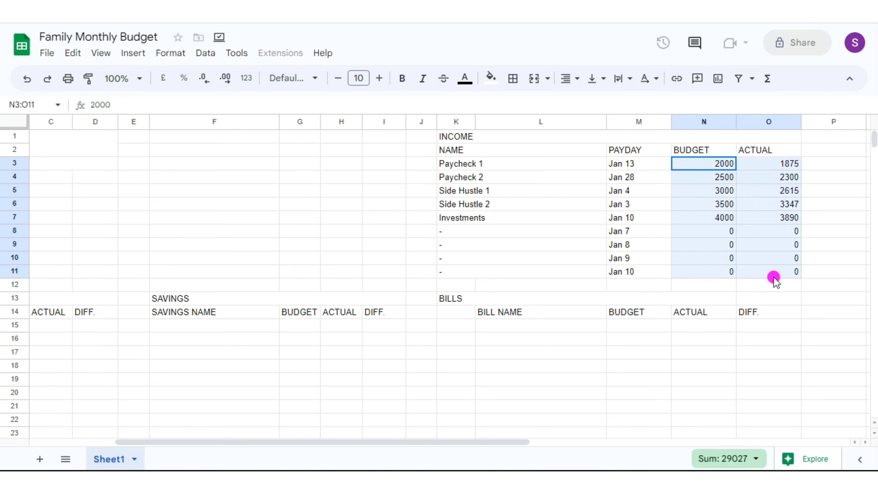
{"action": "left_click", "coordinate": [170, 53]}
{"action": "mouse_move", "coordinate": [253, 113]}
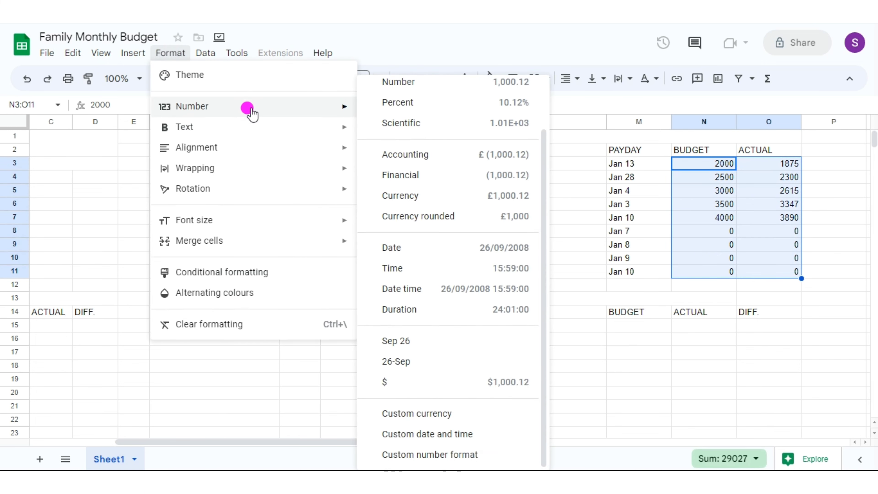
{"action": "left_click", "coordinate": [394, 384]}
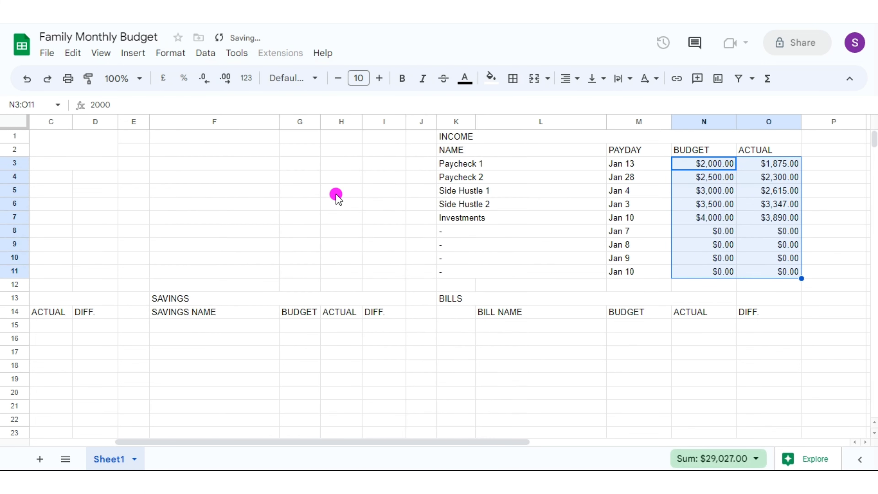
{"action": "left_click", "coordinate": [205, 81]}
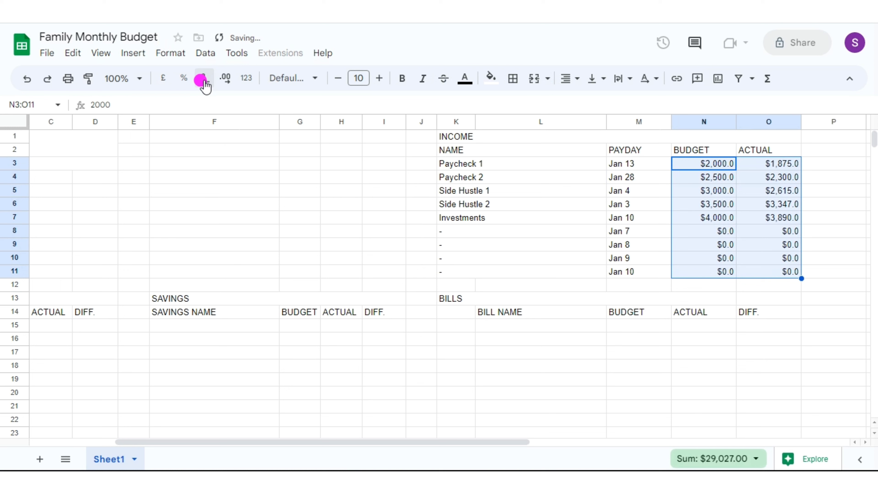
{"action": "left_click", "coordinate": [205, 81]}
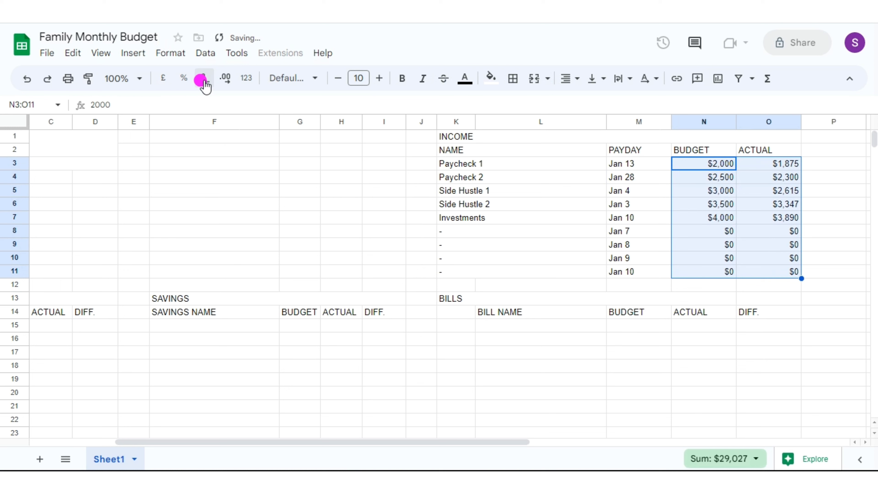
{"action": "left_click", "coordinate": [833, 246]}
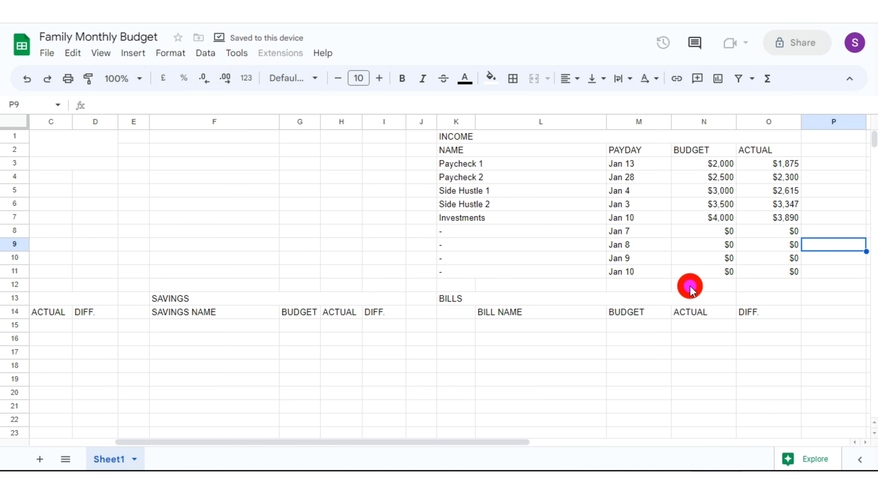
Clear the last placeholder row of the income table, merge cells K11 to M11 and label the merged cell TOTALS.
{"action": "left_click", "coordinate": [449, 273]}
{"action": "left_click_drag", "start_coordinate": [449, 274], "coordinate": [623, 273]}
{"action": "left_click", "coordinate": [534, 79]}
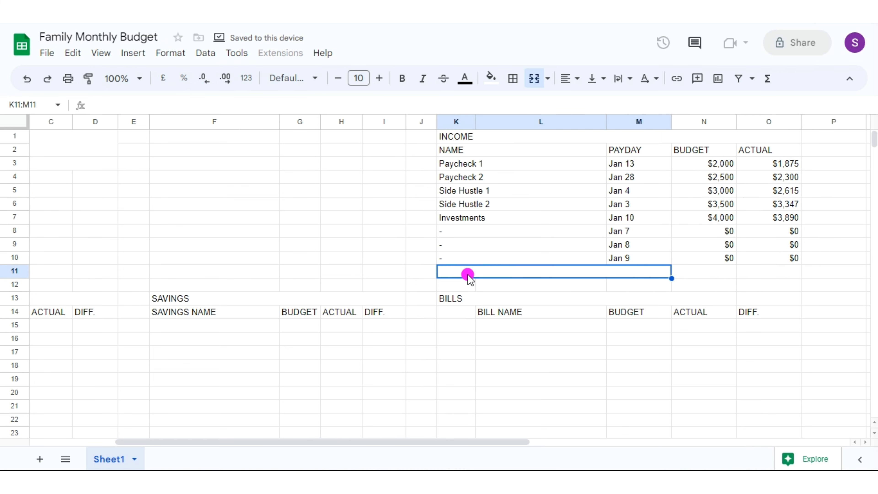
{"action": "type", "text": "TOTALS"}
{"action": "key", "text": "Tab"}
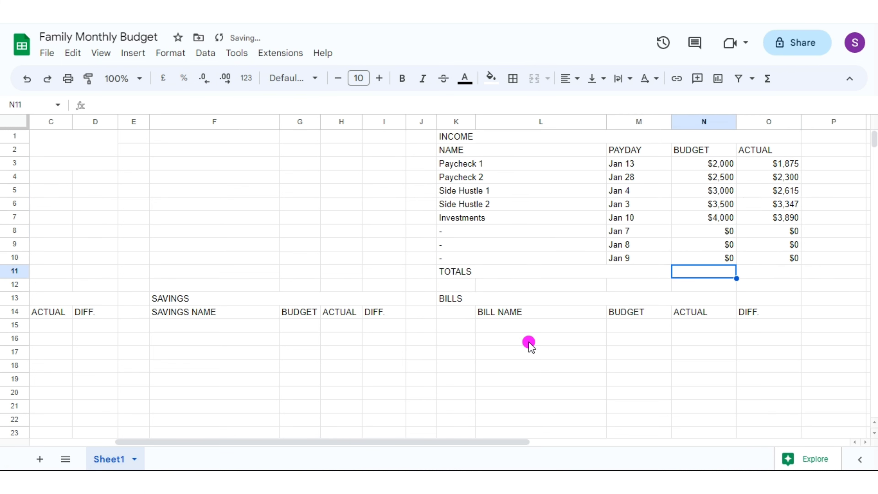
Sum the income budget range N3:N10 in cell N11 and fill the formula across to O11.
{"action": "type", "text": "=SUM("}
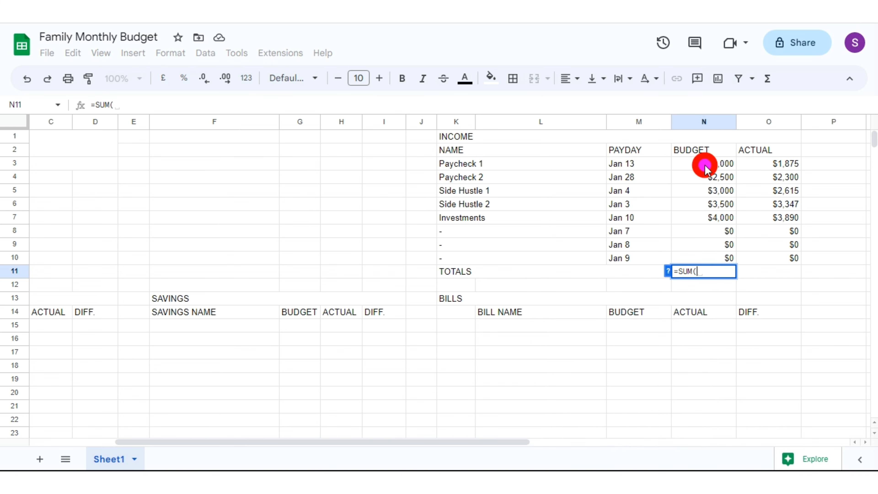
{"action": "left_click_drag", "start_coordinate": [706, 165], "coordinate": [722, 259]}
{"action": "key", "text": "Return"}
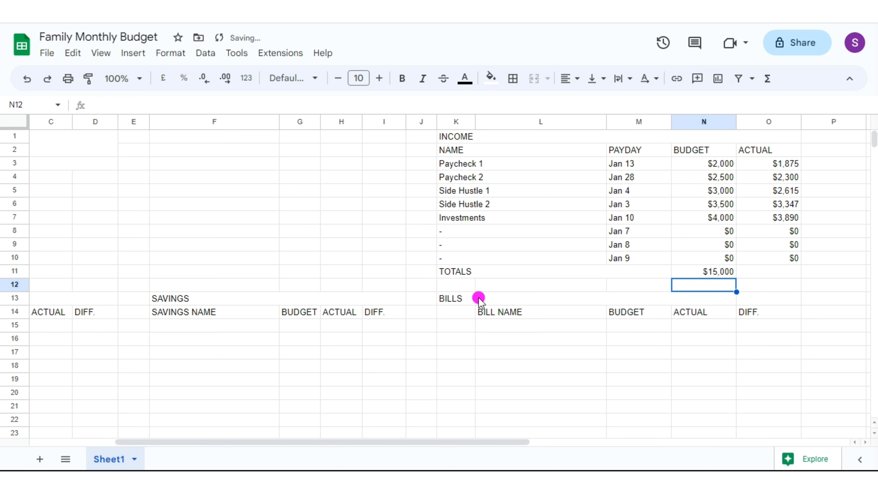
{"action": "left_click", "coordinate": [727, 272]}
{"action": "left_click_drag", "start_coordinate": [736, 278], "coordinate": [782, 281]}
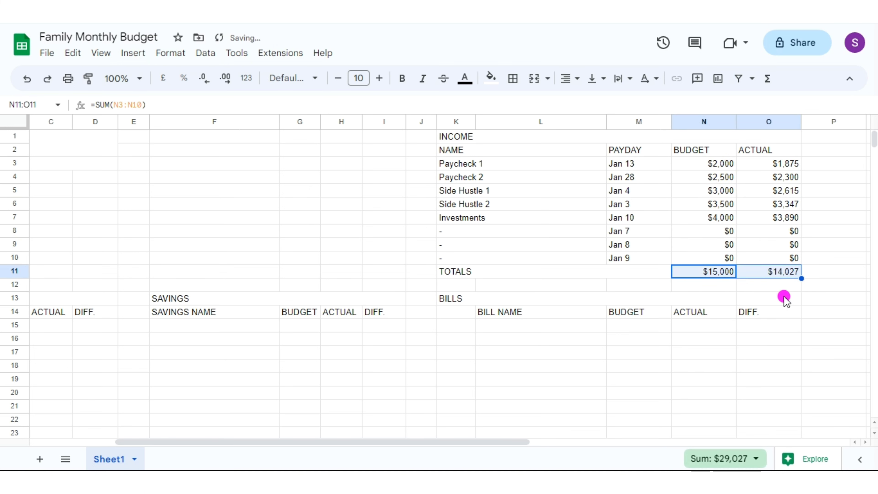
{"action": "left_click", "coordinate": [777, 285]}
Enter the bill names Water, Electricity, Phone and Internet in cells L15 to L18.
{"action": "left_click", "coordinate": [499, 328]}
{"action": "type", "text": "W"}
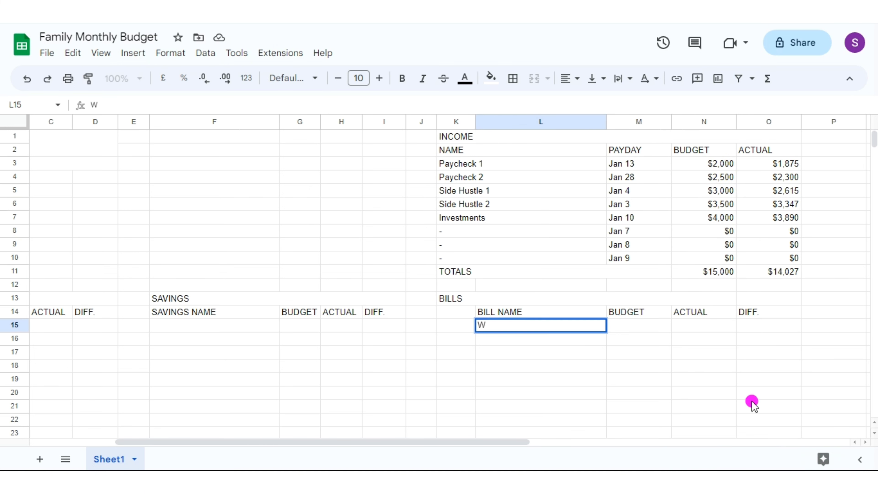
{"action": "type", "text": "ater"}
{"action": "key", "text": "Return"}
{"action": "type", "text": "Electricity"}
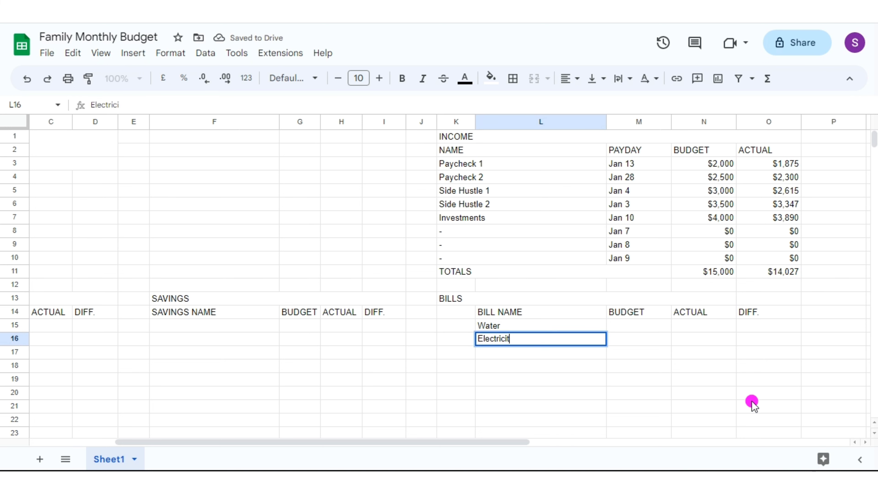
{"action": "key", "text": "Return"}
{"action": "type", "text": "Phone"}
{"action": "key", "text": "Return"}
{"action": "type", "text": "I"}
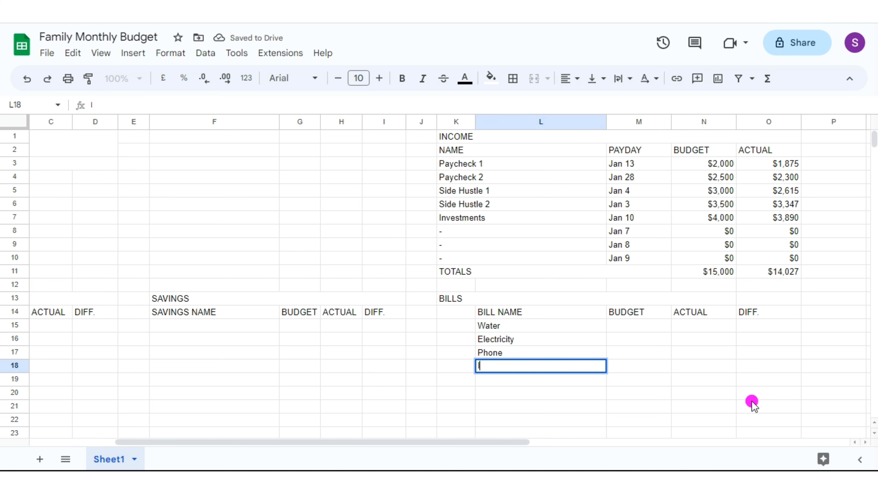
{"action": "type", "text": "nternet"}
{"action": "key", "text": "Return"}
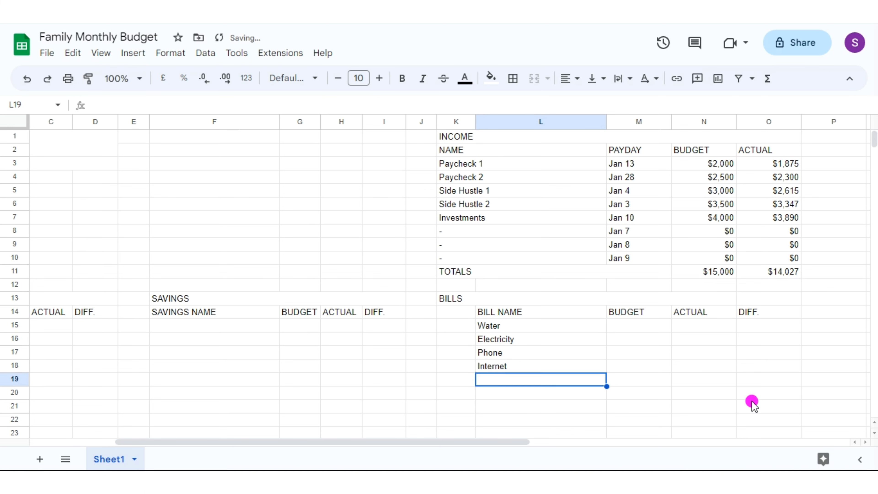
Enter the bill names Gas, Entertainment, Gym Membership, Home and Insurance in cells L19 to L23.
{"action": "type", "text": "Gas"}
{"action": "key", "text": "Return"}
{"action": "type", "text": "Enter"}
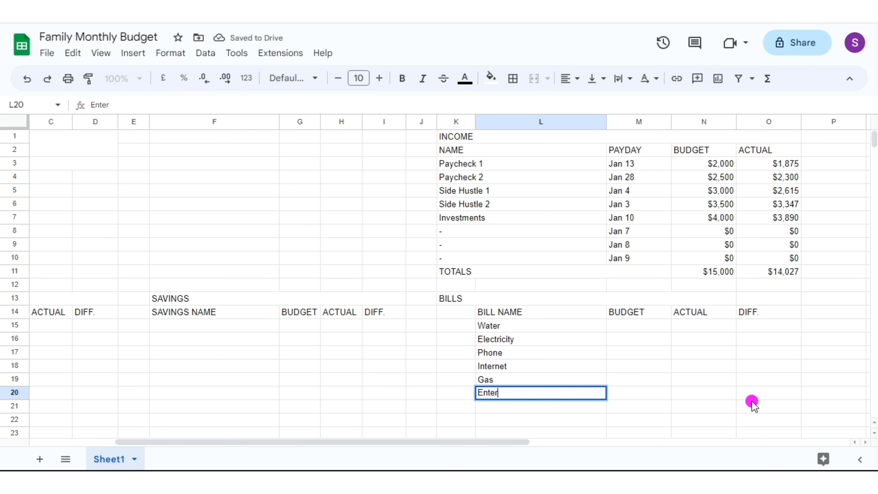
{"action": "type", "text": "tainment"}
{"action": "key", "text": "Return"}
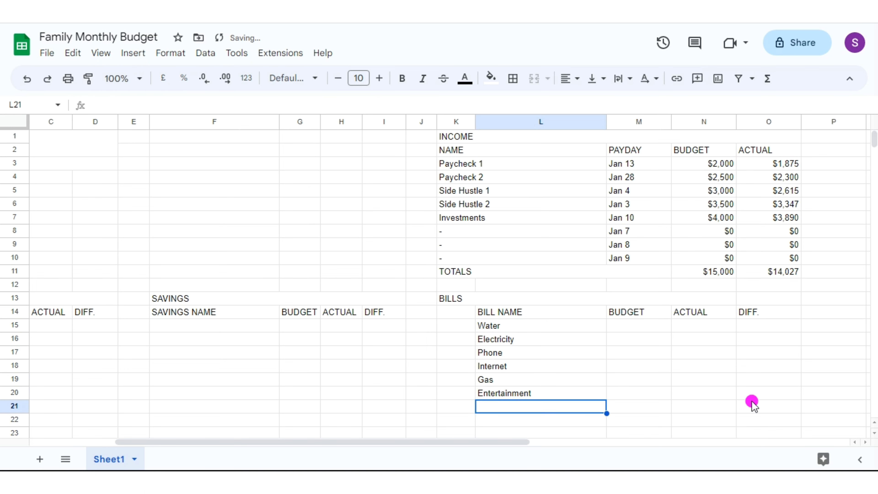
{"action": "type", "text": "Gym Membership"}
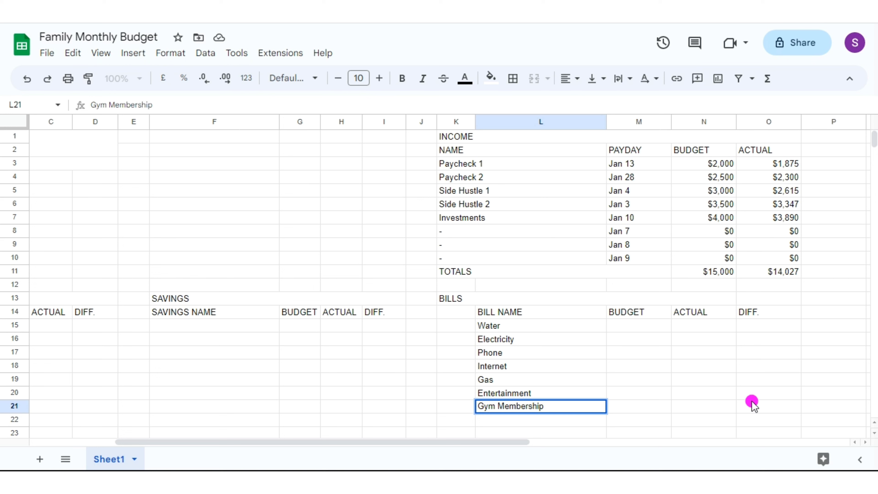
{"action": "key", "text": "Return"}
{"action": "type", "text": "Hom"}
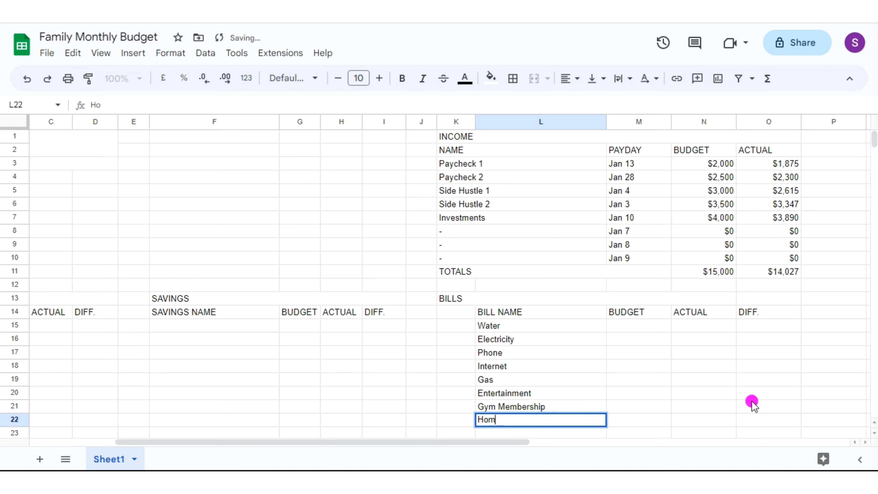
{"action": "type", "text": "e"}
{"action": "key", "text": "Return"}
{"action": "type", "text": "Insu"}
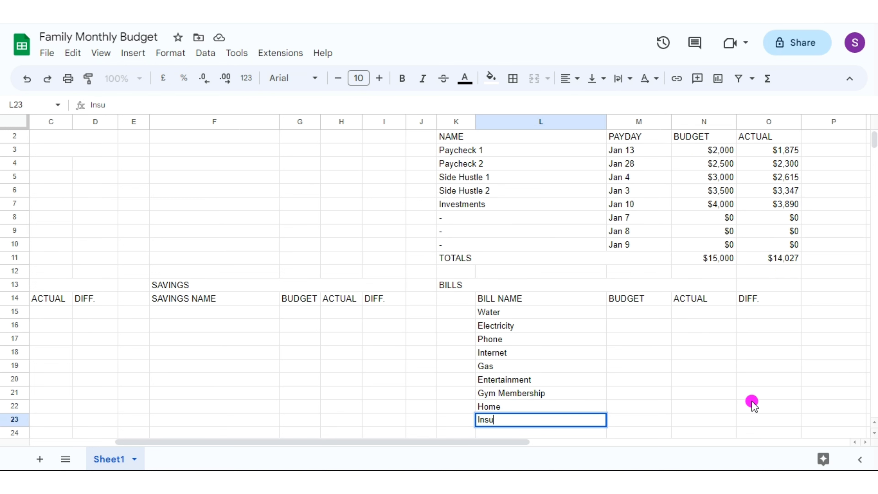
{"action": "type", "text": "arance"}
{"action": "key", "text": "Return"}
Enter a "-" placeholder as the bill name in L24 and fill it down to L29.
{"action": "scroll", "coordinate": [509, 300], "scroll_direction": "down", "scroll_amount": 3}
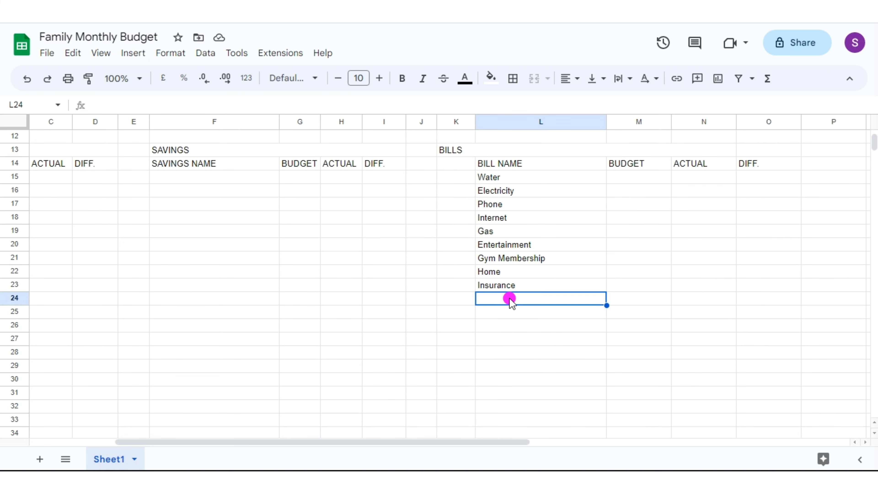
{"action": "type", "text": "-"}
{"action": "key", "text": "Return"}
{"action": "left_click", "coordinate": [509, 299]}
{"action": "left_click_drag", "start_coordinate": [607, 306], "coordinate": [601, 365]}
Enter the bill BUDGET amounts 95, 140, 70, 80 and 200 in cells M15 to M19.
{"action": "left_click", "coordinate": [637, 178]}
{"action": "type", "text": "95"}
{"action": "key", "text": "Return"}
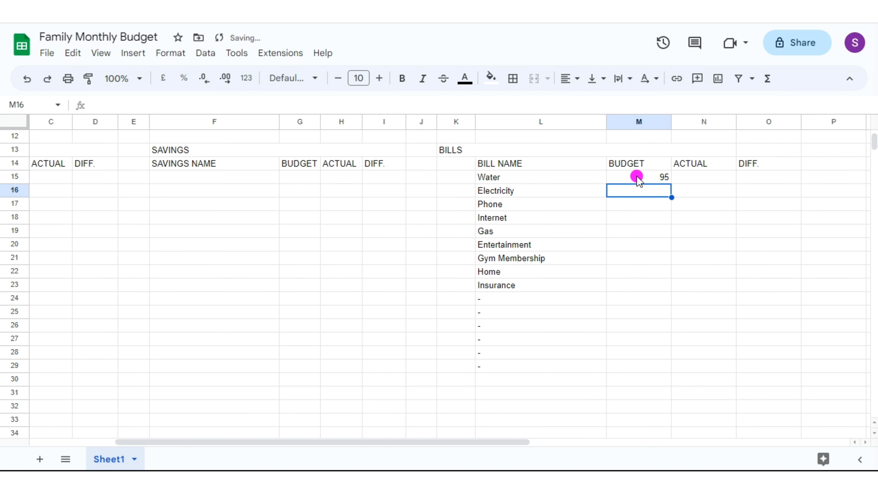
{"action": "type", "text": "140"}
{"action": "key", "text": "Return"}
{"action": "type", "text": "7"}
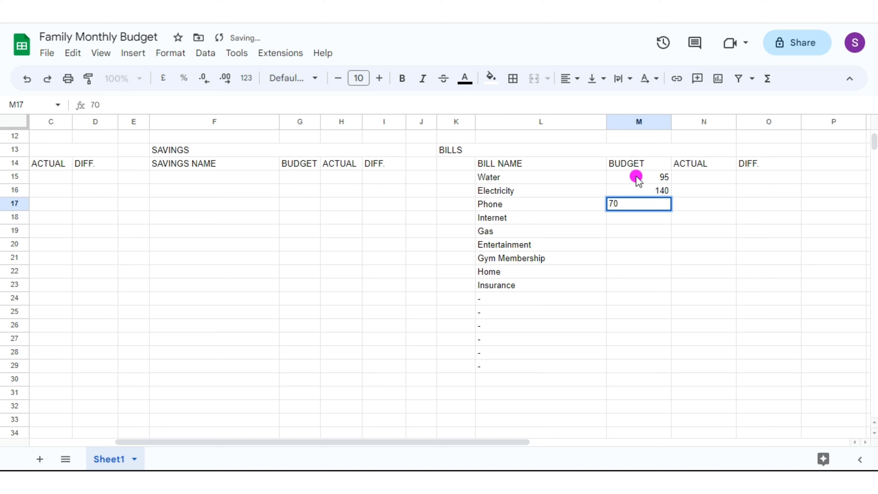
{"action": "type", "text": "0"}
{"action": "key", "text": "Return"}
{"action": "type", "text": "80"}
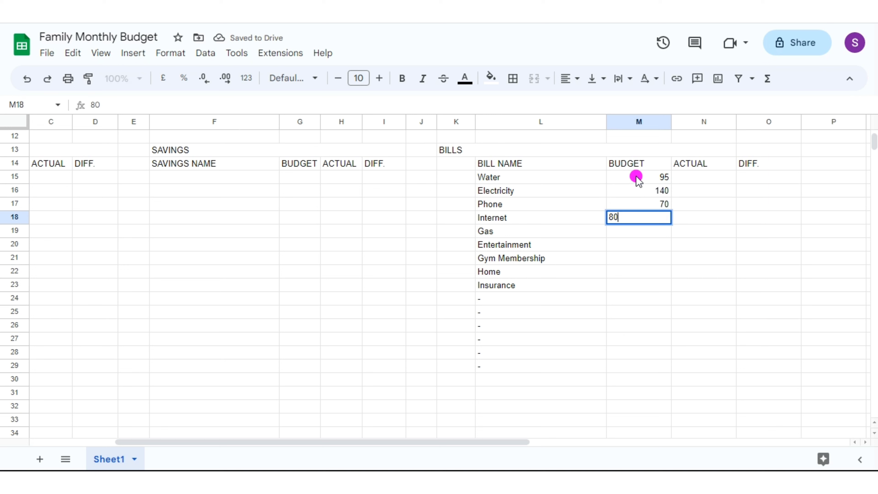
{"action": "key", "text": "Return"}
{"action": "type", "text": "200"}
{"action": "key", "text": "Return"}
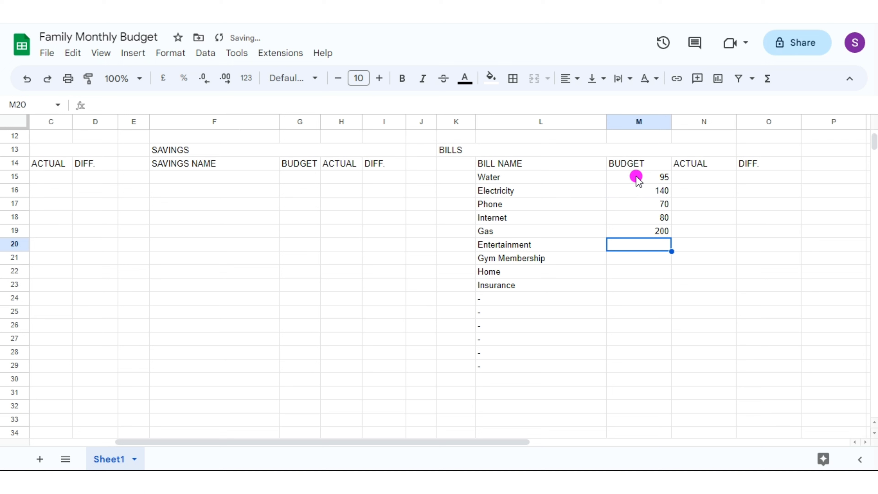
Enter the bill BUDGET amounts 80, 15, 130 and 190 in cells M20 to M23.
{"action": "type", "text": "80"}
{"action": "key", "text": "Return"}
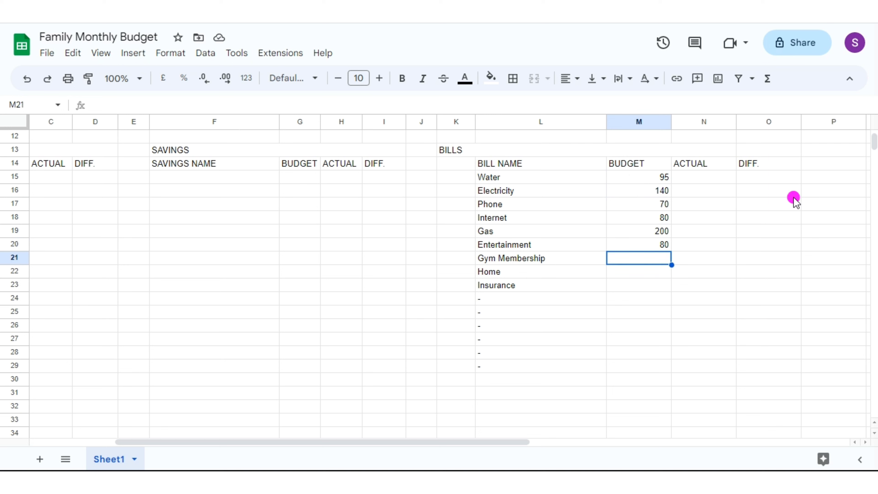
{"action": "type", "text": "15"}
{"action": "key", "text": "Return"}
{"action": "type", "text": "13"}
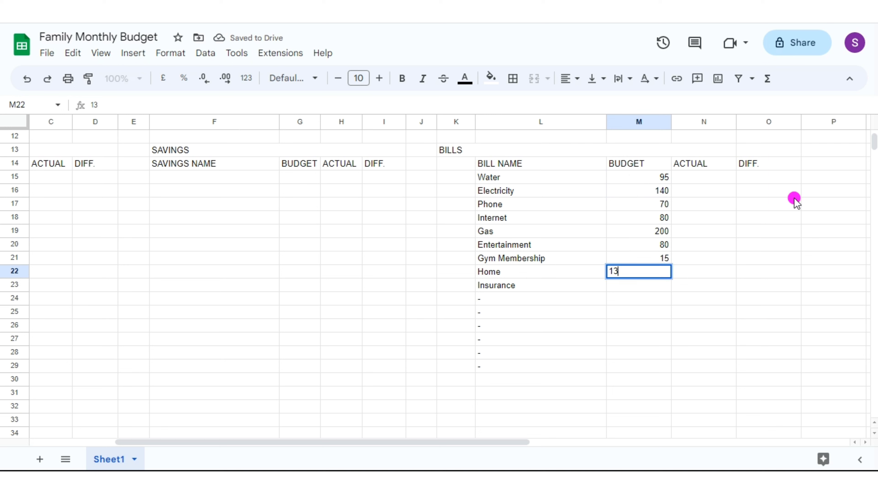
{"action": "type", "text": "0"}
{"action": "key", "text": "Return"}
{"action": "type", "text": "190"}
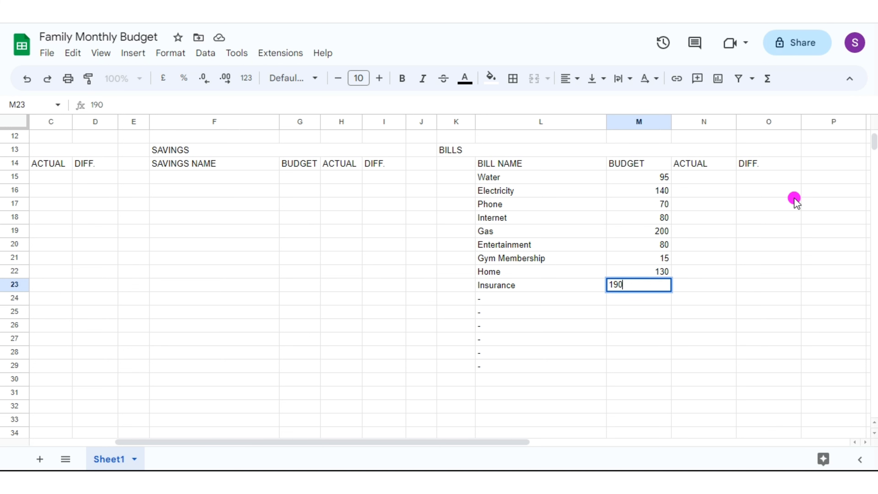
Enter the bill ACTUAL amounts 90, 150, 70, 87 and 214 in cells N15 to N19.
{"action": "left_click", "coordinate": [707, 177]}
{"action": "type", "text": "90"}
{"action": "key", "text": "Return"}
{"action": "type", "text": "1"}
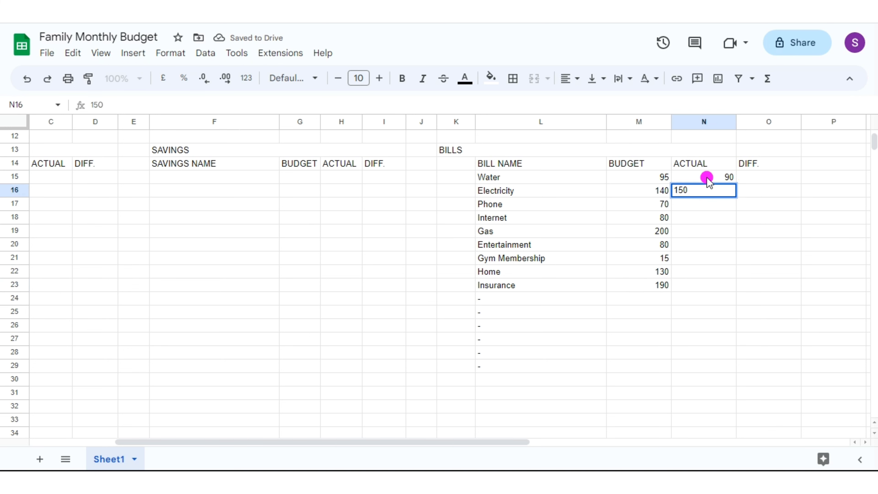
{"action": "type", "text": "50"}
{"action": "key", "text": "Return"}
{"action": "type", "text": "70"}
{"action": "key", "text": "Return"}
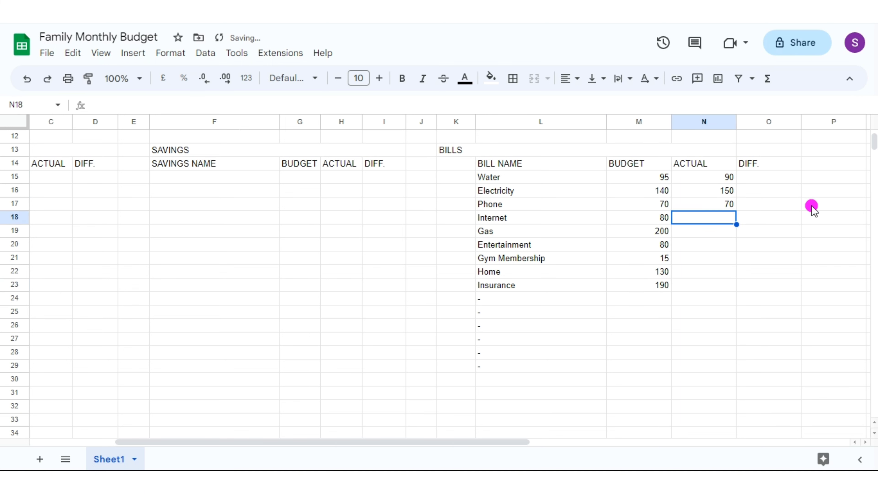
{"action": "type", "text": "87"}
{"action": "key", "text": "Return"}
{"action": "type", "text": "214"}
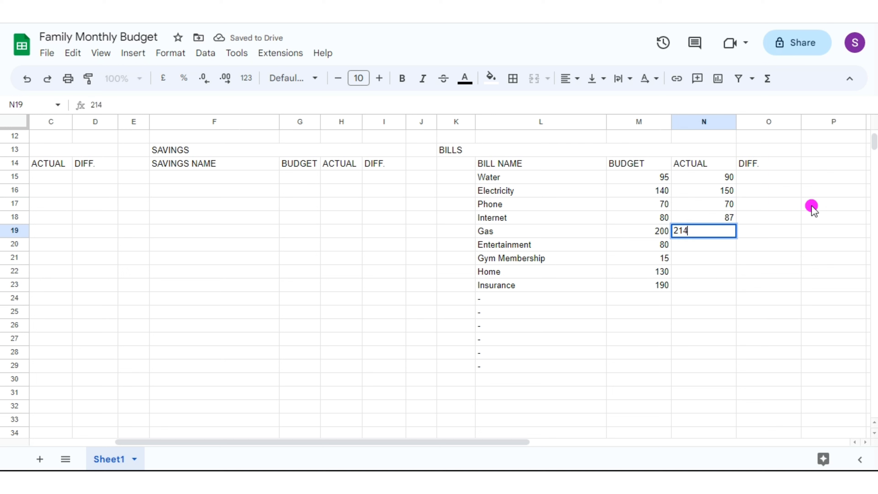
{"action": "key", "text": "Return"}
Enter the bill ACTUAL amounts 80, 20, 120 and 175 in cells N20 to N23.
{"action": "type", "text": "80"}
{"action": "key", "text": "Return"}
{"action": "type", "text": "20"}
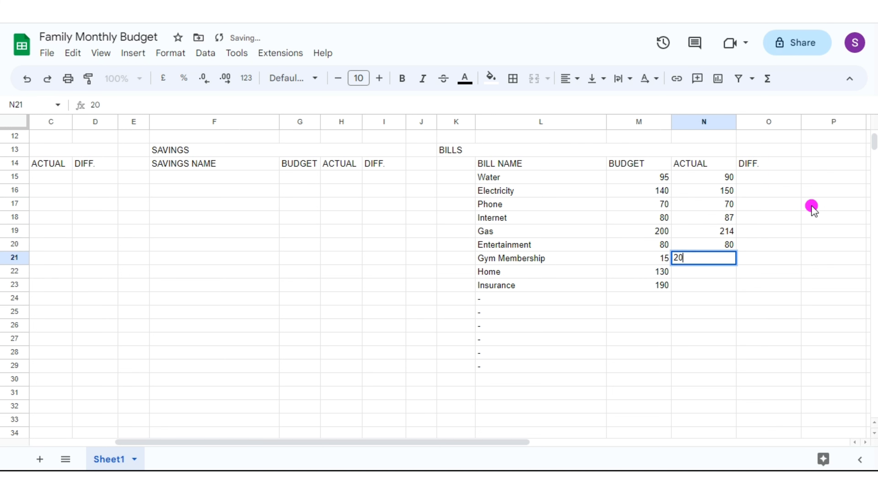
{"action": "key", "text": "Return"}
{"action": "type", "text": "120"}
{"action": "key", "text": "Return"}
{"action": "type", "text": "1"}
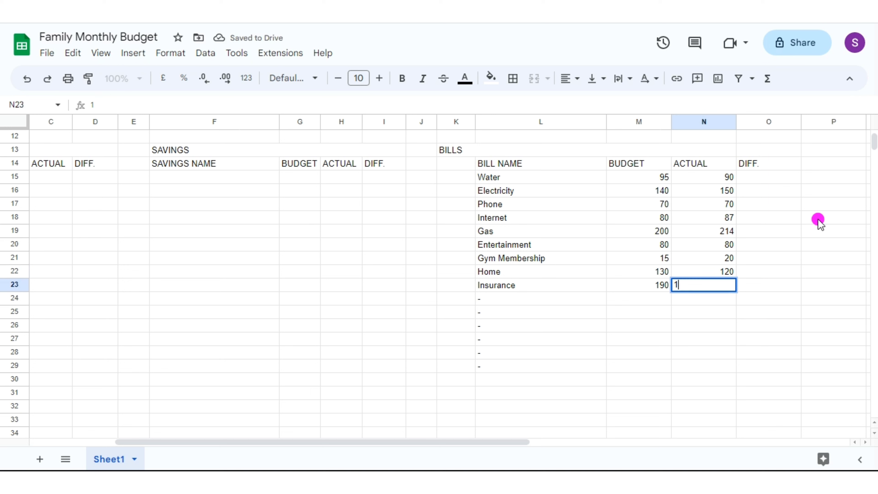
{"action": "type", "text": "75"}
{"action": "left_click", "coordinate": [782, 179]}
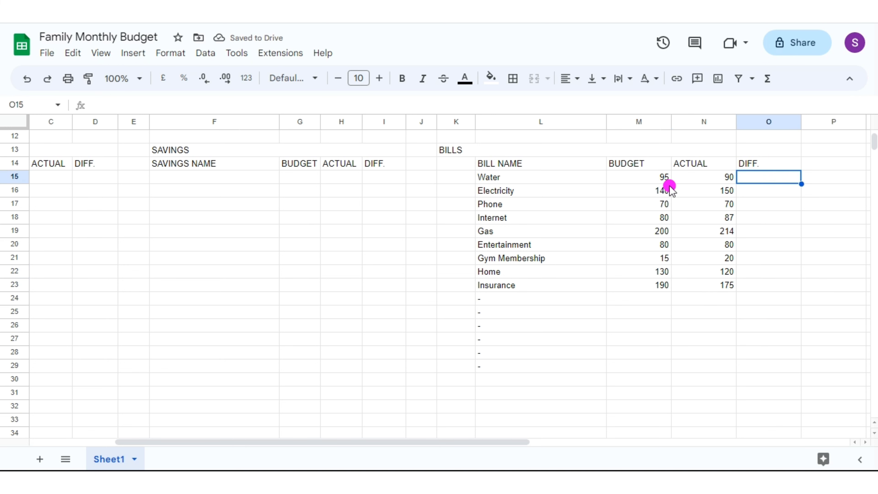
Format the bill amounts in M15:N23 as dollar currency without decimal places.
{"action": "left_click_drag", "start_coordinate": [627, 179], "coordinate": [699, 285]}
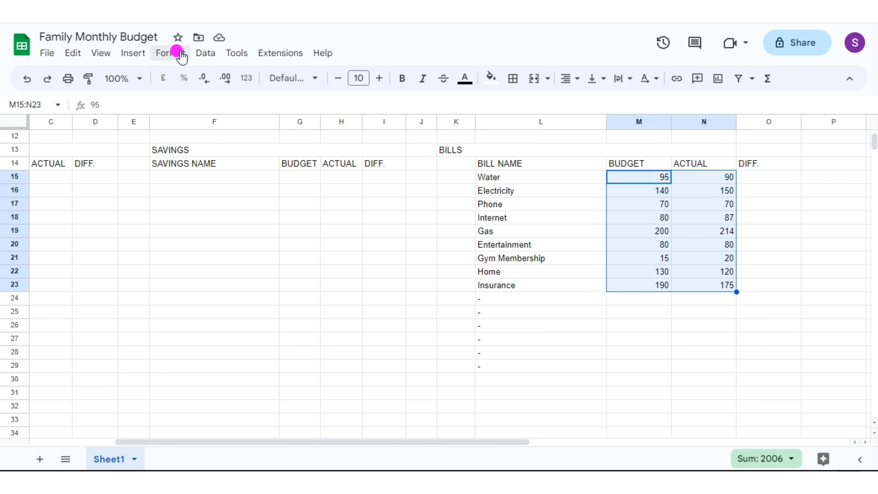
{"action": "left_click", "coordinate": [174, 54]}
{"action": "mouse_move", "coordinate": [242, 106]}
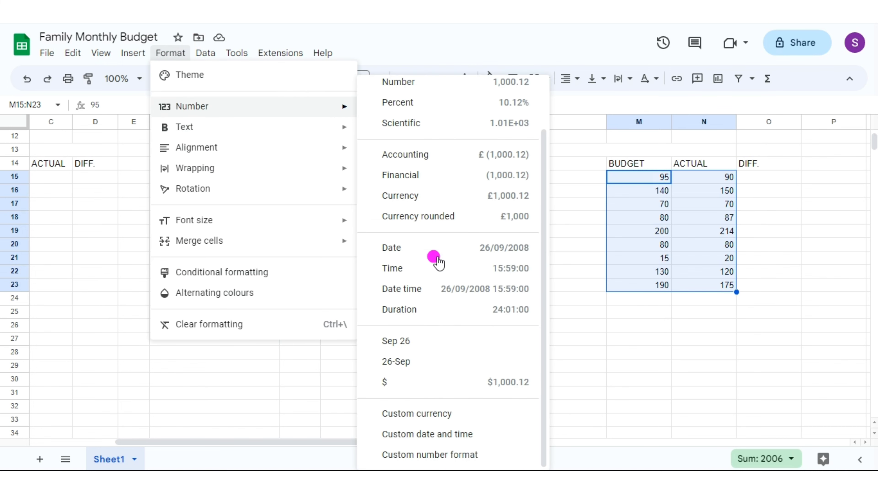
{"action": "left_click", "coordinate": [390, 387]}
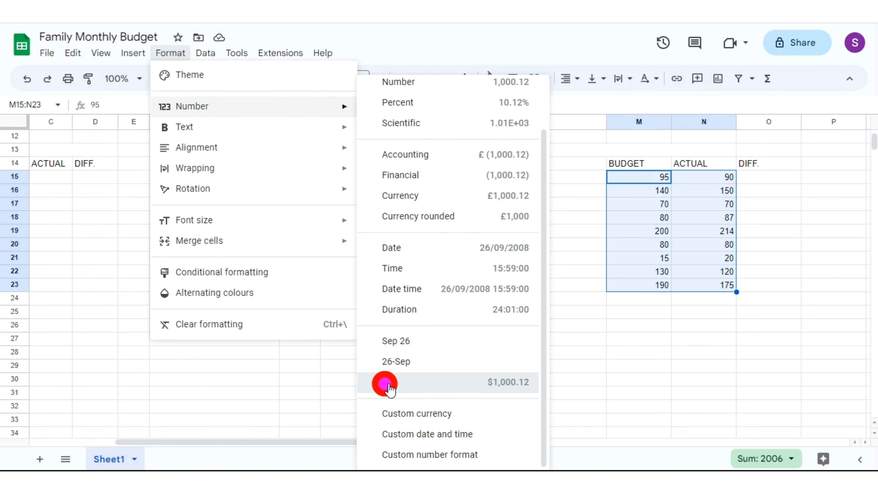
{"action": "left_click", "coordinate": [202, 81]}
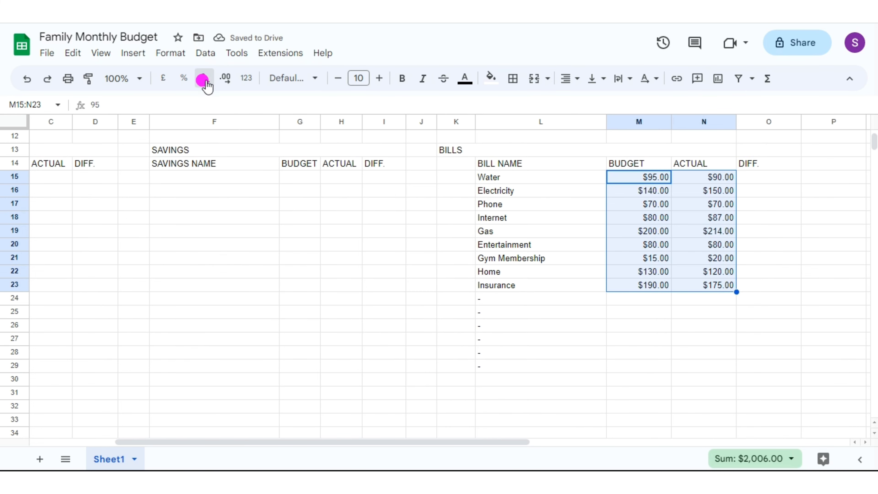
{"action": "left_click", "coordinate": [203, 81]}
Enter =M15-N15 in the bills DIFF. cell O15 and fill the formula down to O23.
{"action": "left_click", "coordinate": [763, 180]}
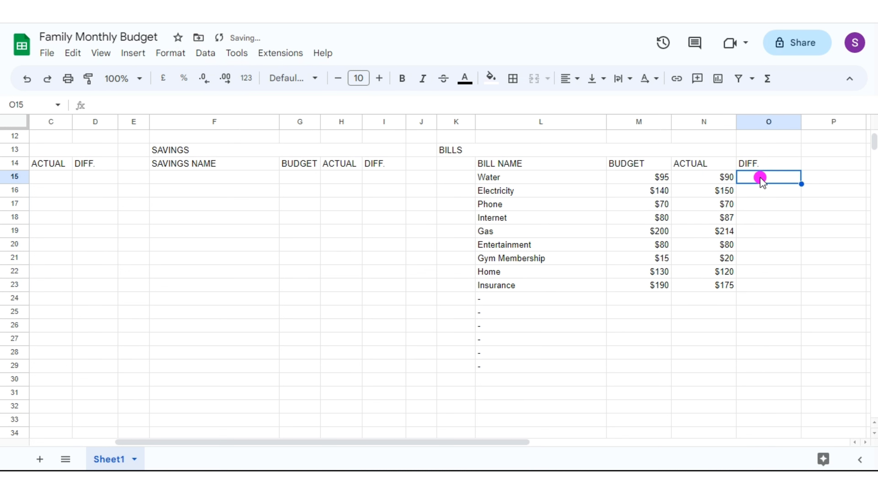
{"action": "type", "text": "="}
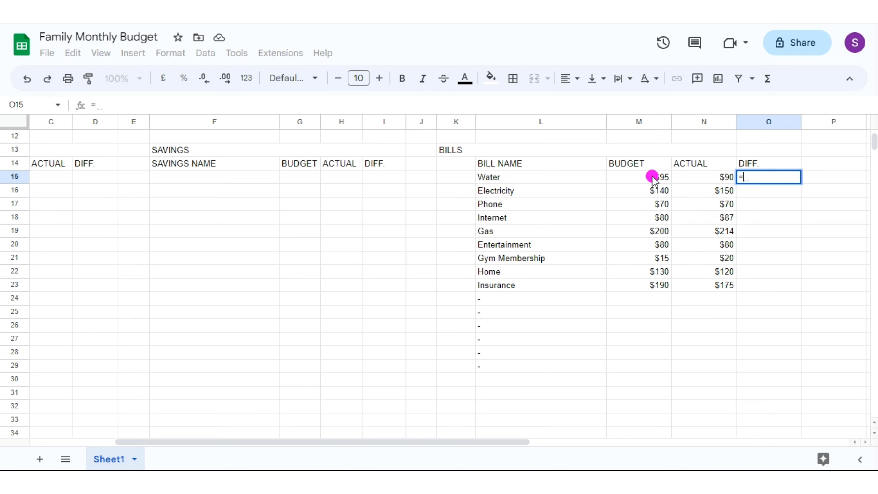
{"action": "left_click", "coordinate": [653, 177]}
{"action": "type", "text": "-"}
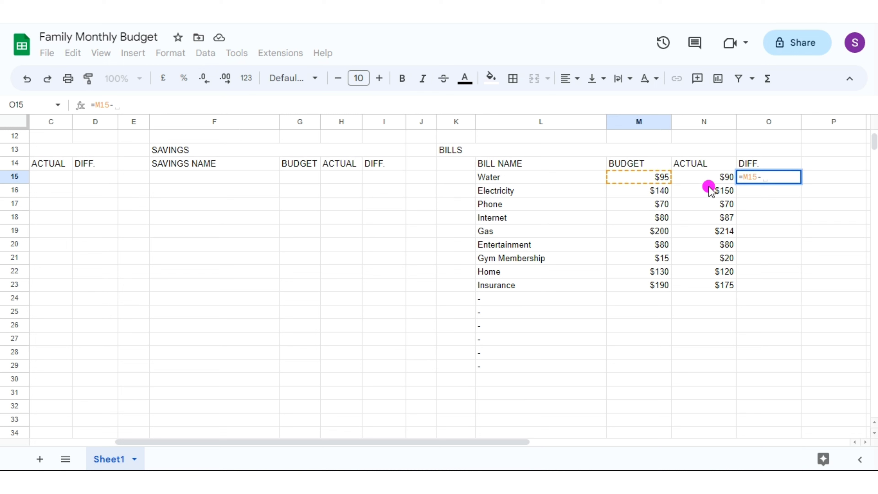
{"action": "left_click", "coordinate": [708, 180]}
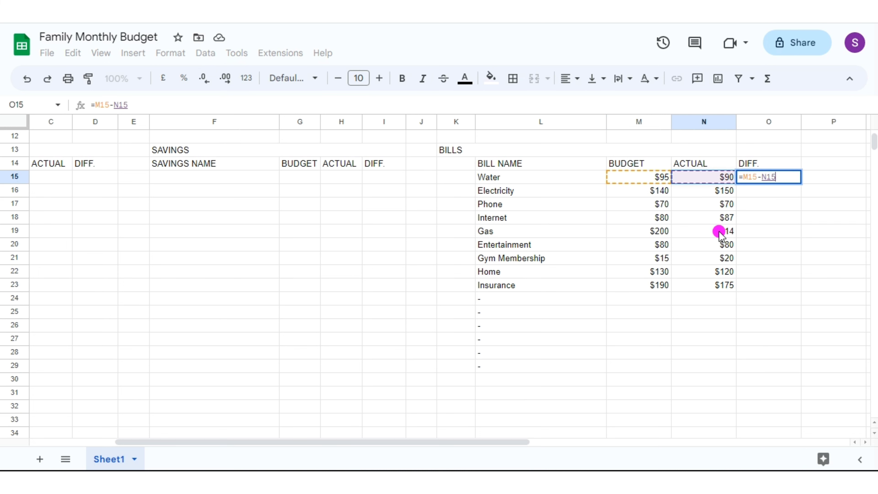
{"action": "key", "text": "Return"}
{"action": "left_click_drag", "start_coordinate": [802, 184], "coordinate": [792, 288]}
{"action": "left_click", "coordinate": [830, 231]}
Enter 0 in cell M24 and fill it across the unused bill rows M24:N29.
{"action": "left_click", "coordinate": [662, 303]}
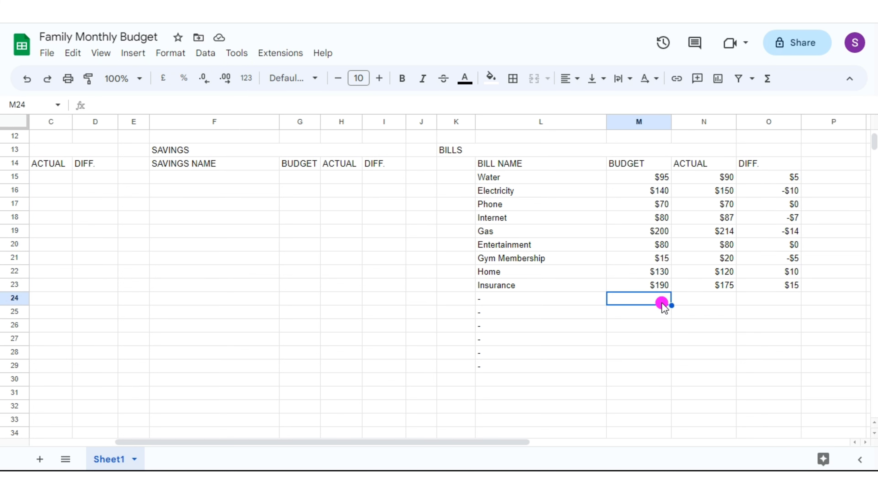
{"action": "type", "text": "0"}
{"action": "key", "text": "Return"}
{"action": "left_click", "coordinate": [658, 301]}
{"action": "left_click_drag", "start_coordinate": [672, 306], "coordinate": [729, 365]}
Format the zero amounts in M24:N29 as dollar currency without decimal places.
{"action": "left_click", "coordinate": [170, 53]}
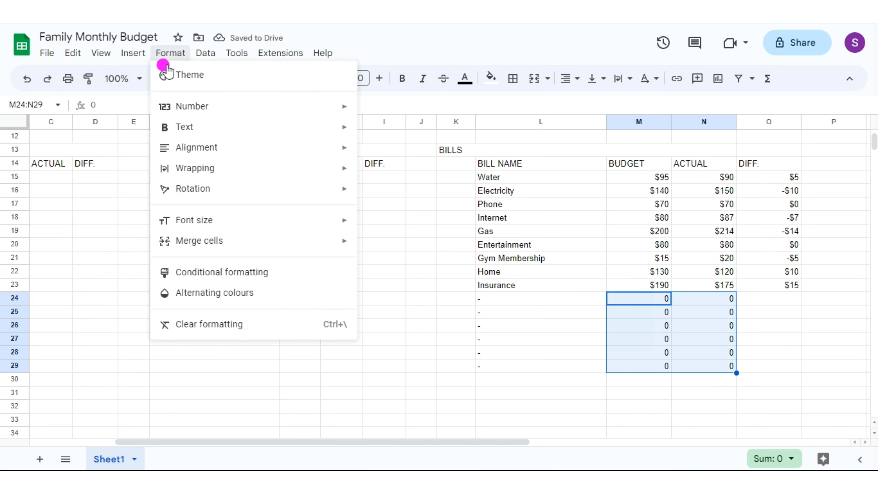
{"action": "mouse_move", "coordinate": [192, 106]}
{"action": "left_click", "coordinate": [386, 378]}
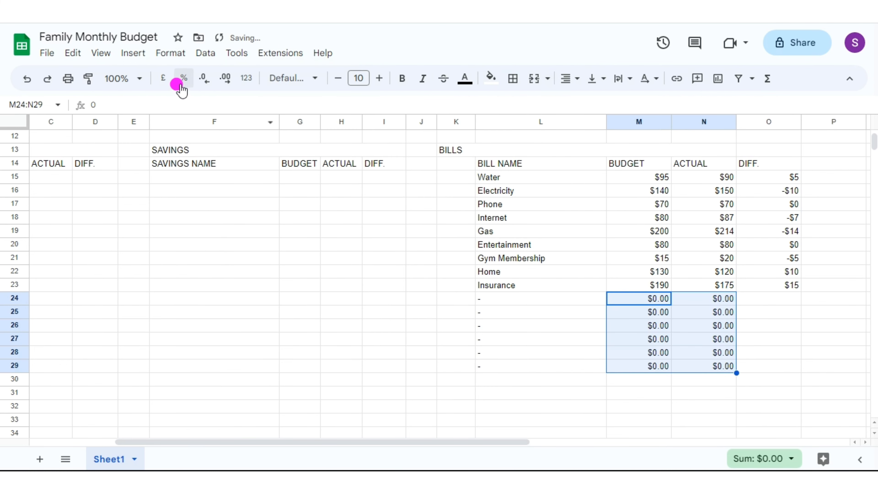
{"action": "left_click", "coordinate": [204, 78]}
{"action": "left_click", "coordinate": [204, 77]}
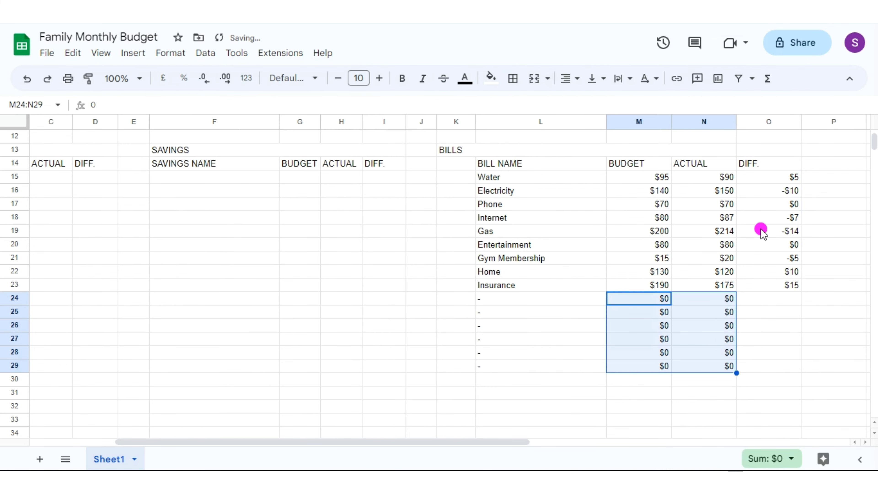
Extend the bills DIFF. formula from O23 down to O29.
{"action": "left_click", "coordinate": [704, 298]}
{"action": "left_click", "coordinate": [778, 285]}
{"action": "left_click_drag", "start_coordinate": [801, 292], "coordinate": [797, 366]}
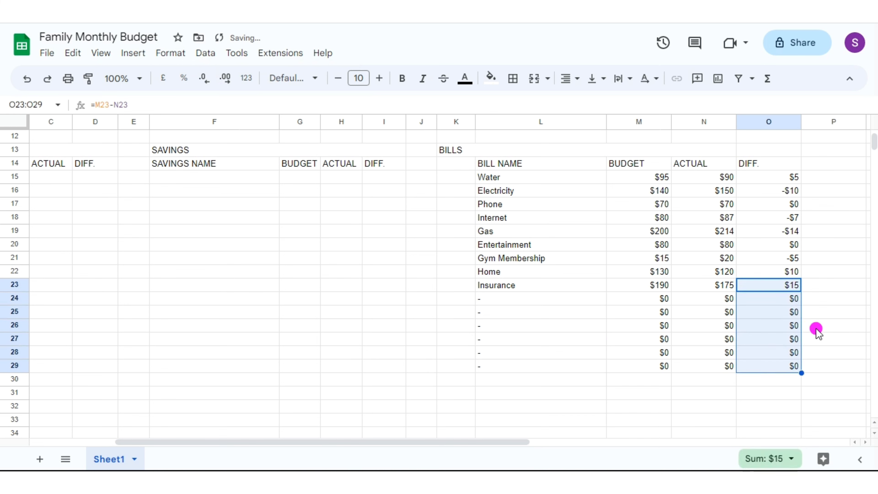
{"action": "left_click", "coordinate": [815, 329]}
Set up a conditional format rule on O15:O29 for values between -1 and -999999.
{"action": "left_click", "coordinate": [764, 177]}
{"action": "left_click_drag", "start_coordinate": [764, 177], "coordinate": [784, 365]}
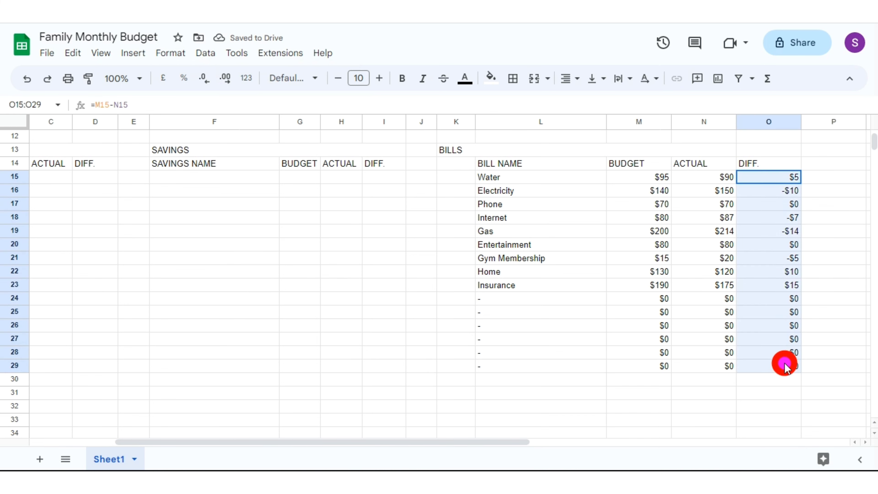
{"action": "scroll", "coordinate": [864, 443], "scroll_direction": "right", "scroll_amount": 4}
{"action": "left_click", "coordinate": [164, 52]}
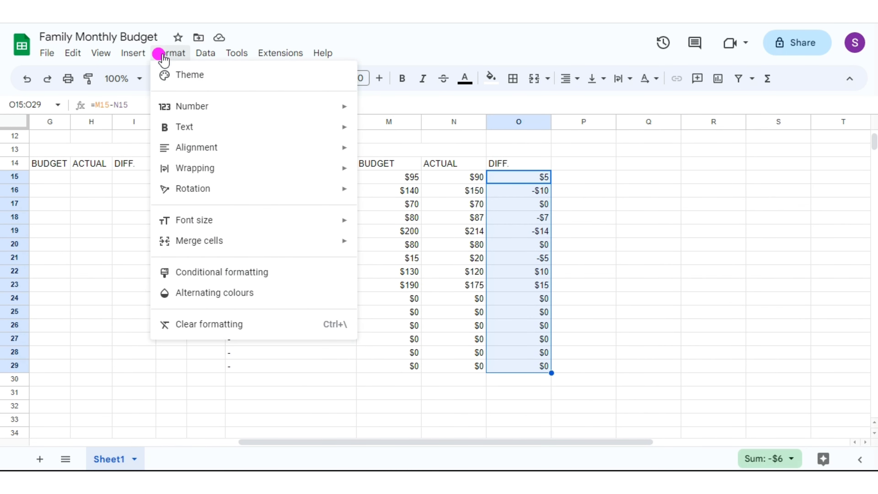
{"action": "left_click", "coordinate": [219, 274]}
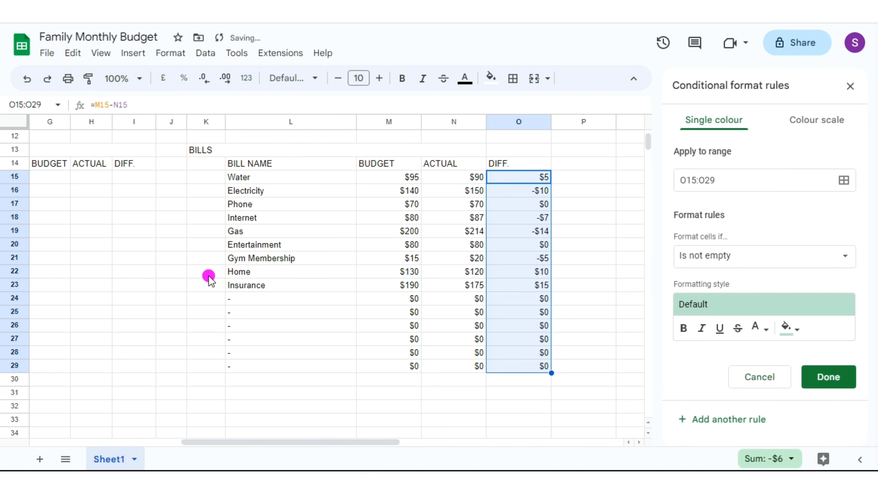
{"action": "left_click", "coordinate": [844, 257]}
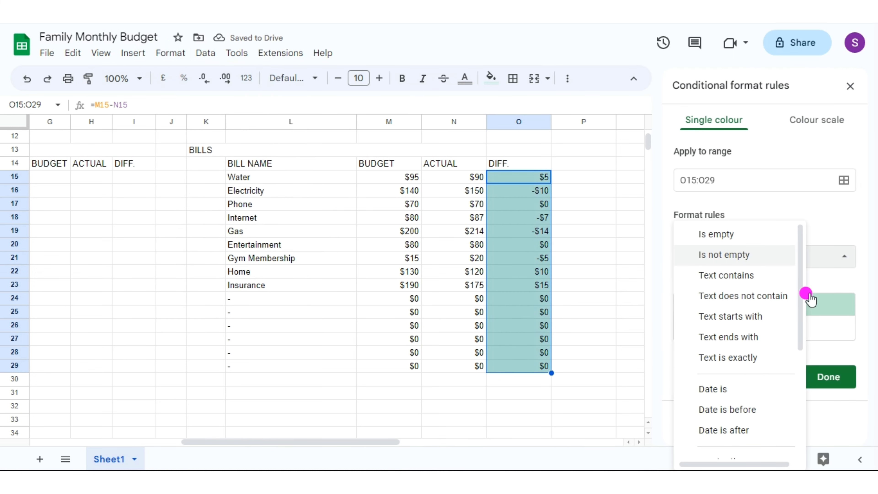
{"action": "scroll", "coordinate": [778, 332], "scroll_direction": "down", "scroll_amount": 5}
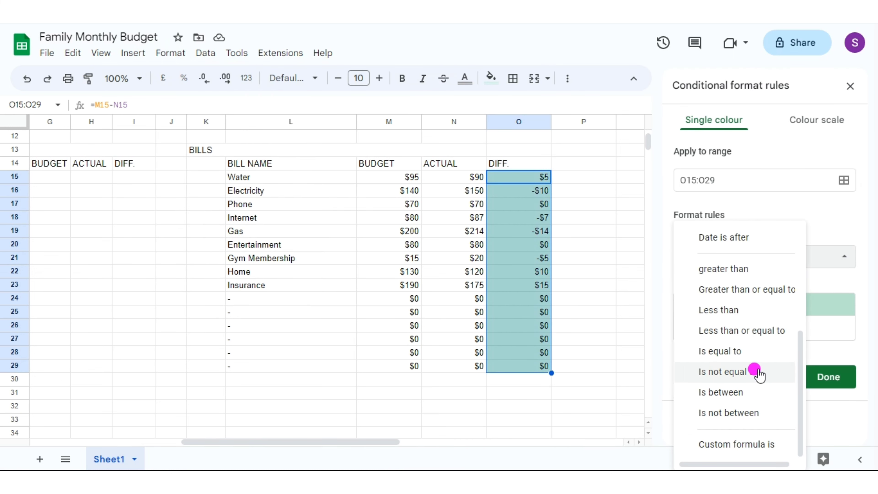
{"action": "left_click", "coordinate": [732, 393]}
{"action": "left_click", "coordinate": [714, 283]}
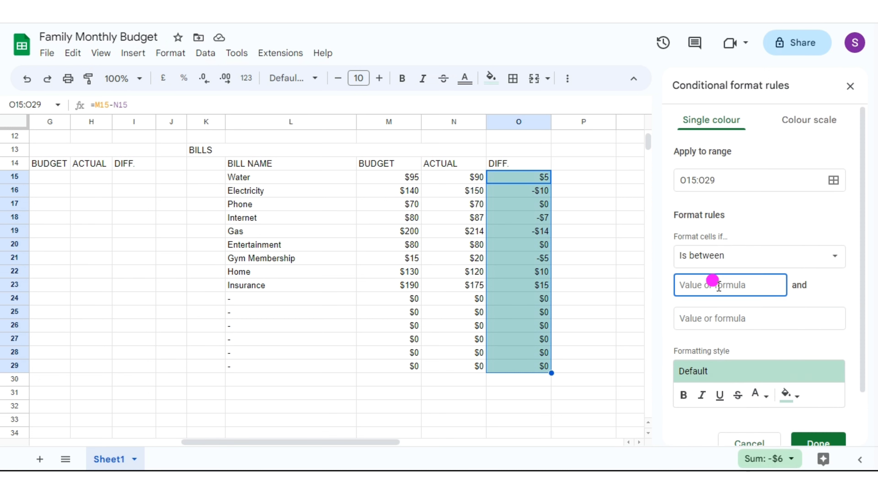
{"action": "type", "text": "-1"}
{"action": "left_click", "coordinate": [698, 311]}
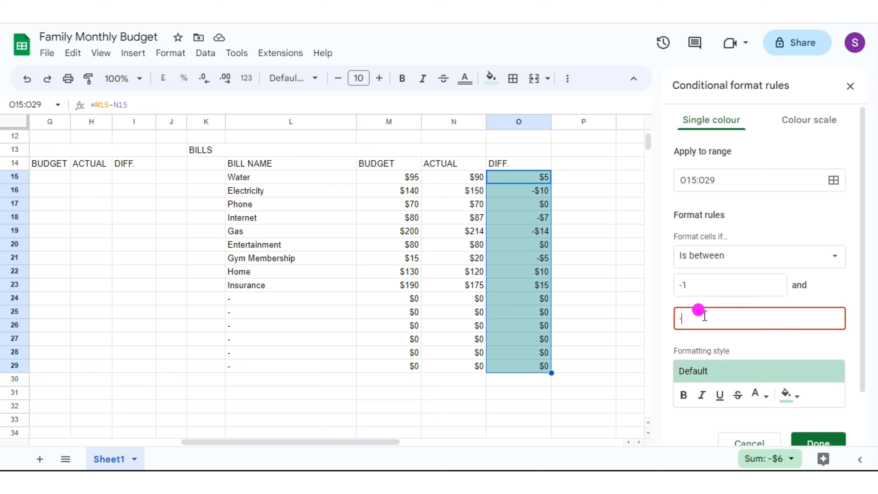
{"action": "type", "text": "-9999"}
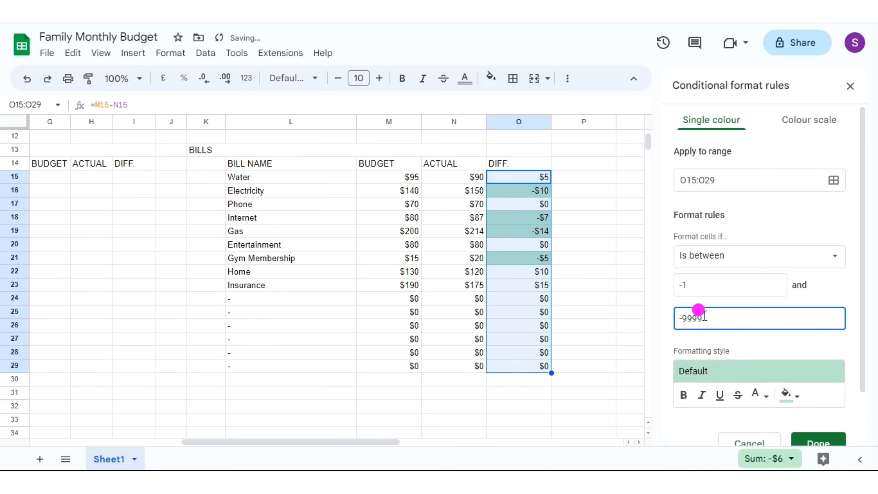
Style the conditional format rule with red text and no fill, and save it.
{"action": "left_click", "coordinate": [788, 394]}
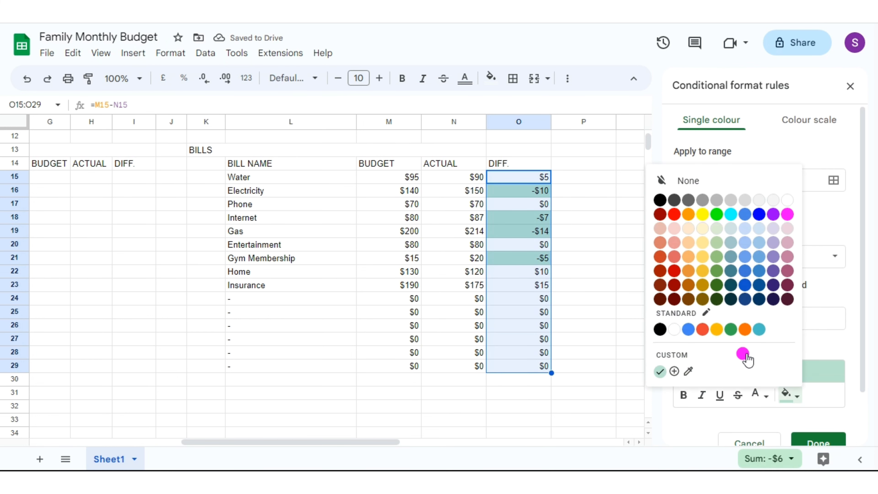
{"action": "left_click", "coordinate": [743, 356]}
{"action": "left_click", "coordinate": [757, 395]}
{"action": "left_click", "coordinate": [643, 215]}
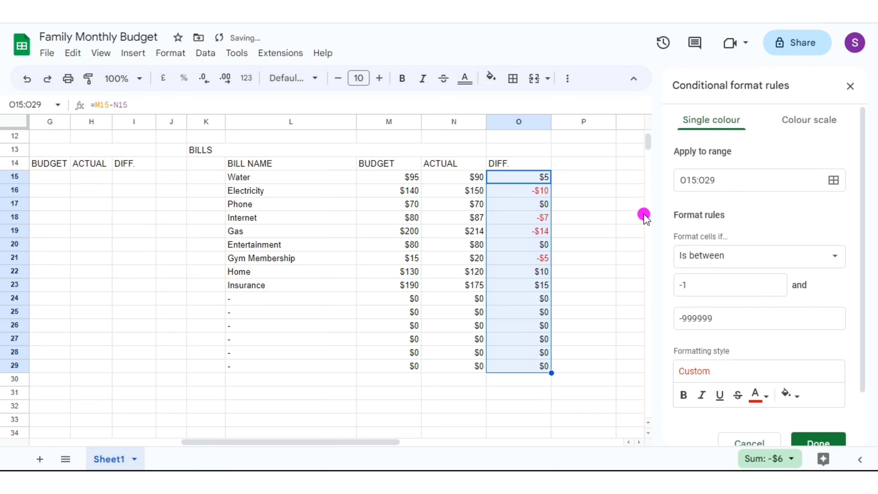
{"action": "scroll", "coordinate": [844, 373], "scroll_direction": "down", "scroll_amount": 2}
{"action": "left_click", "coordinate": [829, 389]}
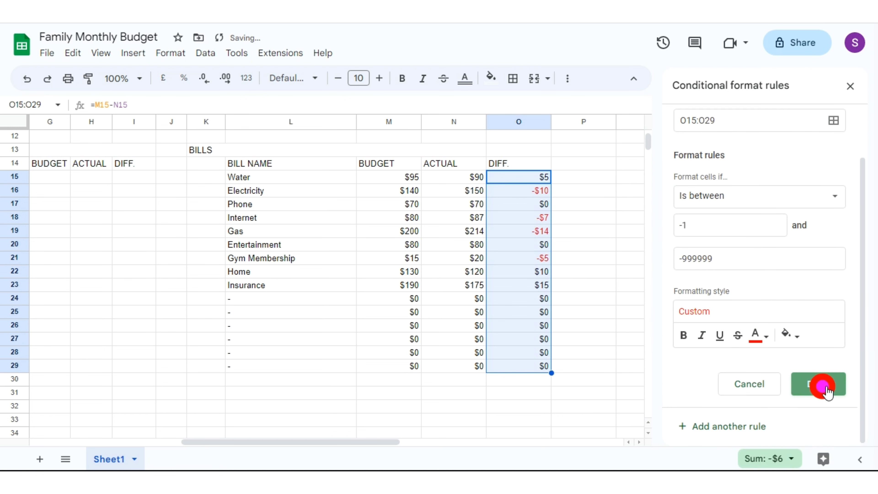
{"action": "left_click", "coordinate": [850, 87]}
Label cell L30 TOTALS and enter =SUM(M15:M29) in M30 to total the bills BUDGET column.
{"action": "scroll", "coordinate": [872, 142], "scroll_direction": "up", "scroll_amount": 4}
{"action": "scroll", "coordinate": [288, 346], "scroll_direction": "down", "scroll_amount": 3}
{"action": "left_click", "coordinate": [288, 409]}
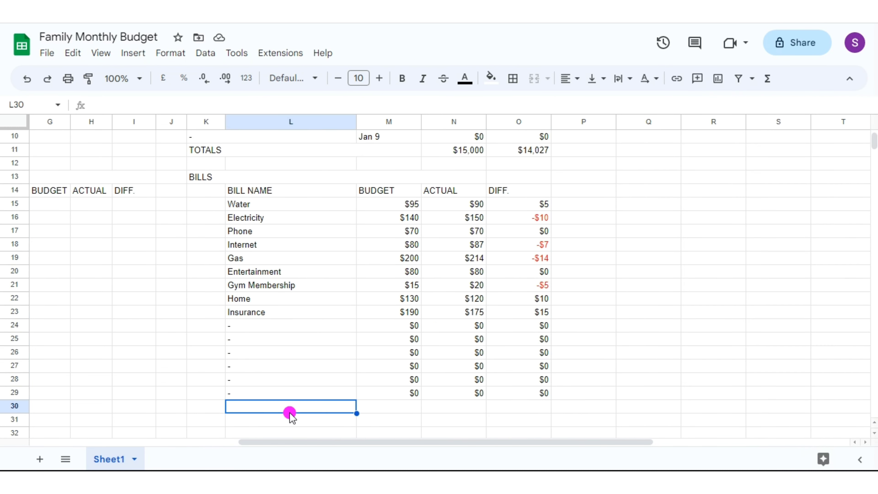
{"action": "type", "text": "TOTALS"}
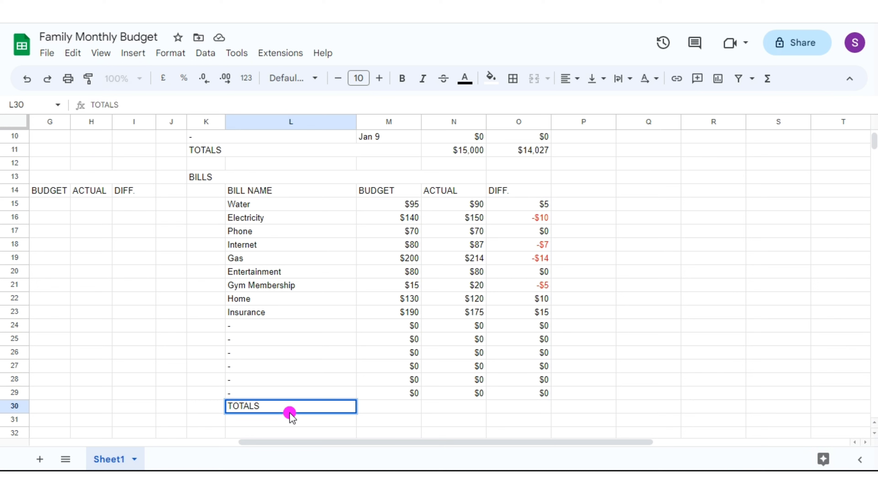
{"action": "key", "text": "Tab"}
{"action": "type", "text": "=SUM("}
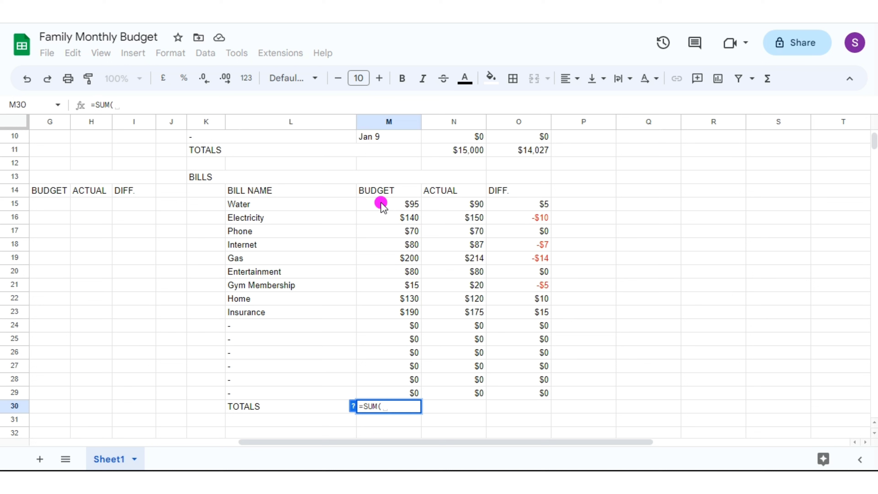
{"action": "left_click_drag", "start_coordinate": [381, 204], "coordinate": [403, 393]}
{"action": "type", "text": ")"}
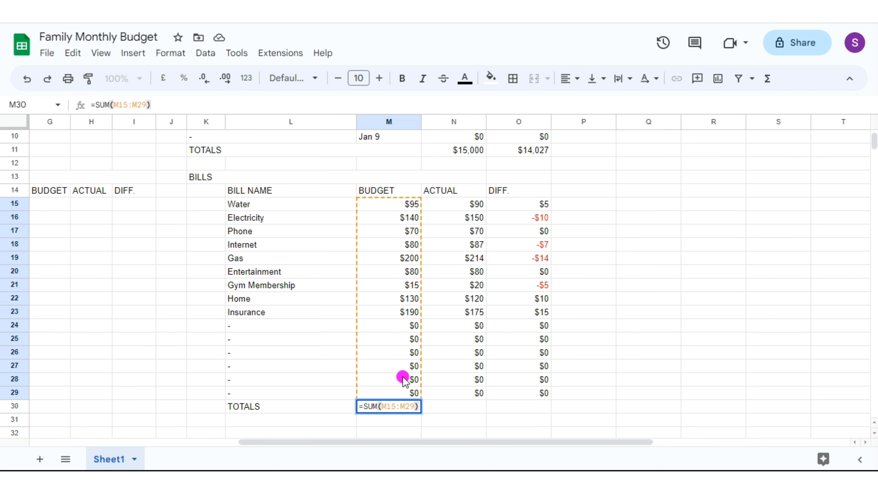
{"action": "key", "text": "Return"}
Fill the total formula in M30 across to O30 for the ACTUAL and DIFF. columns.
{"action": "left_click", "coordinate": [405, 404]}
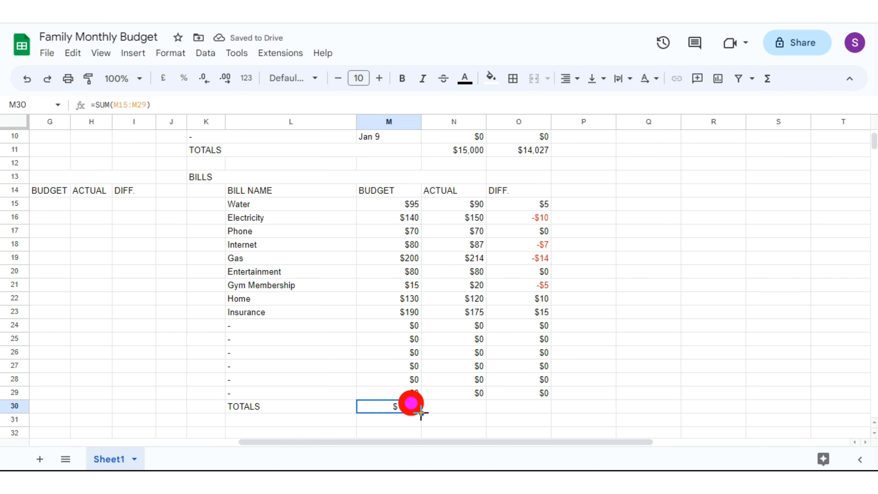
{"action": "left_click_drag", "start_coordinate": [420, 413], "coordinate": [533, 406]}
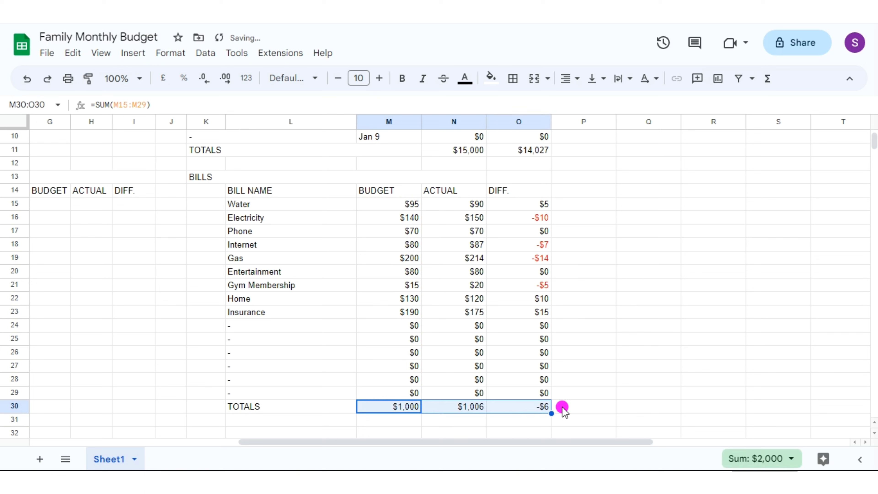
{"action": "left_click", "coordinate": [605, 411]}
Fill cell O29 down into O30 so the total difference uses the same formula and conditional formatting.
{"action": "left_click", "coordinate": [539, 390]}
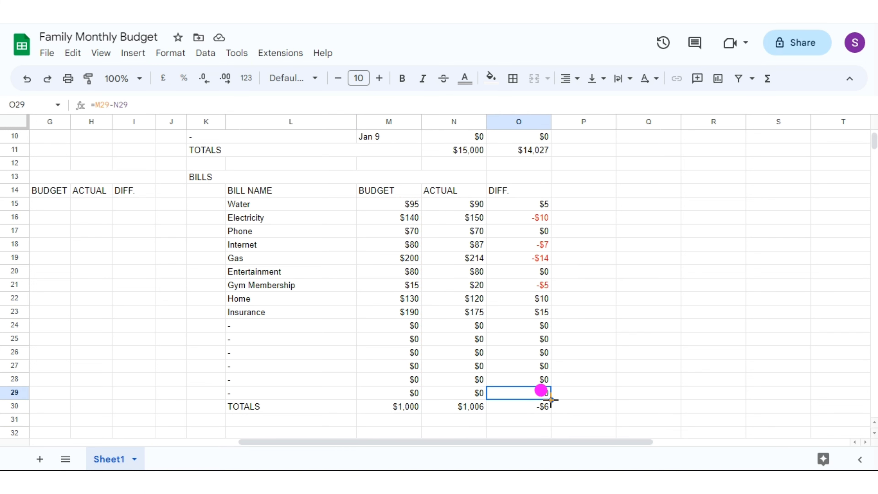
{"action": "left_click_drag", "start_coordinate": [550, 400], "coordinate": [552, 407]}
{"action": "left_click", "coordinate": [573, 402]}
Insert a tick box in K15 and fill it down beside the bills to K29.
{"action": "scroll", "coordinate": [647, 222], "scroll_direction": "left", "scroll_amount": 6}
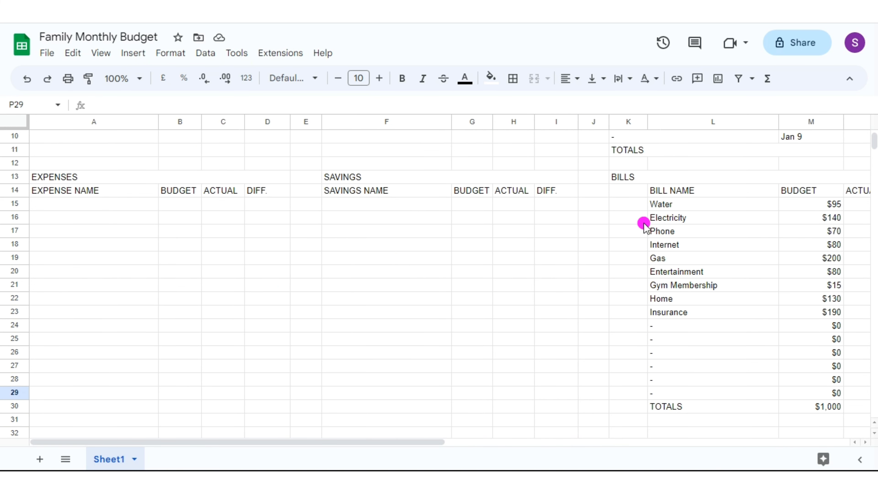
{"action": "scroll", "coordinate": [500, 202], "scroll_direction": "right", "scroll_amount": 2}
{"action": "left_click", "coordinate": [499, 204]}
{"action": "left_click", "coordinate": [133, 54]}
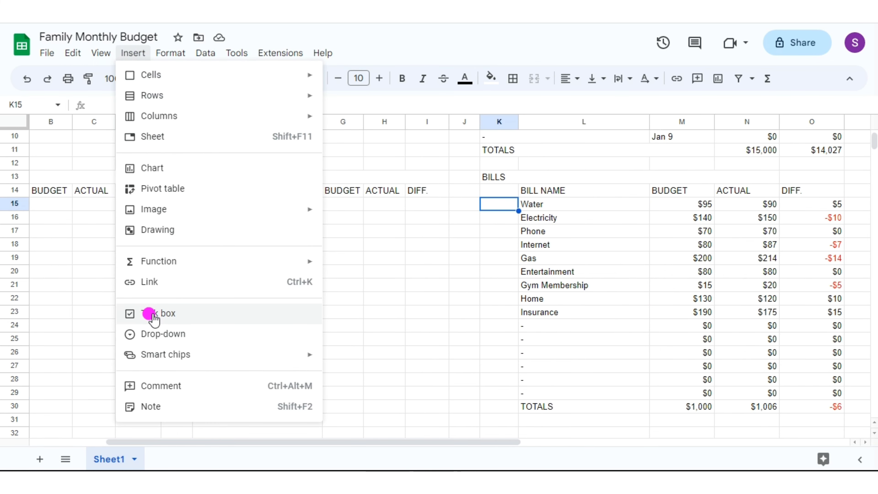
{"action": "left_click", "coordinate": [152, 313]}
{"action": "left_click_drag", "start_coordinate": [518, 209], "coordinate": [507, 391]}
Tick the boxes for the Water, Internet and Home bills.
{"action": "left_click", "coordinate": [499, 204]}
{"action": "left_click", "coordinate": [499, 244]}
{"action": "left_click", "coordinate": [499, 298]}
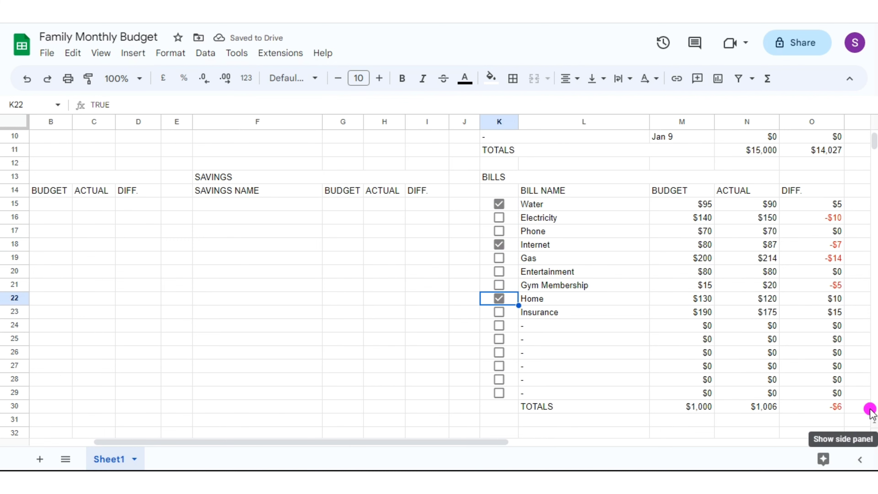
Add a conditional formatting rule to the bill rows L15:O29 using the custom formula =K15=TRUE.
{"action": "left_click", "coordinate": [866, 443]}
{"action": "left_click", "coordinate": [866, 443]}
{"action": "left_click", "coordinate": [866, 443]}
{"action": "left_click", "coordinate": [866, 443]}
{"action": "left_click_drag", "start_coordinate": [361, 207], "coordinate": [648, 395]}
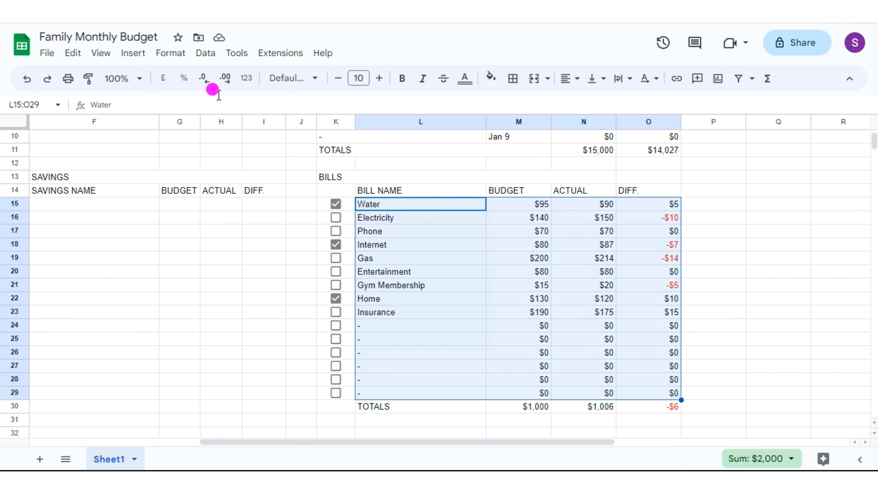
{"action": "left_click", "coordinate": [169, 55]}
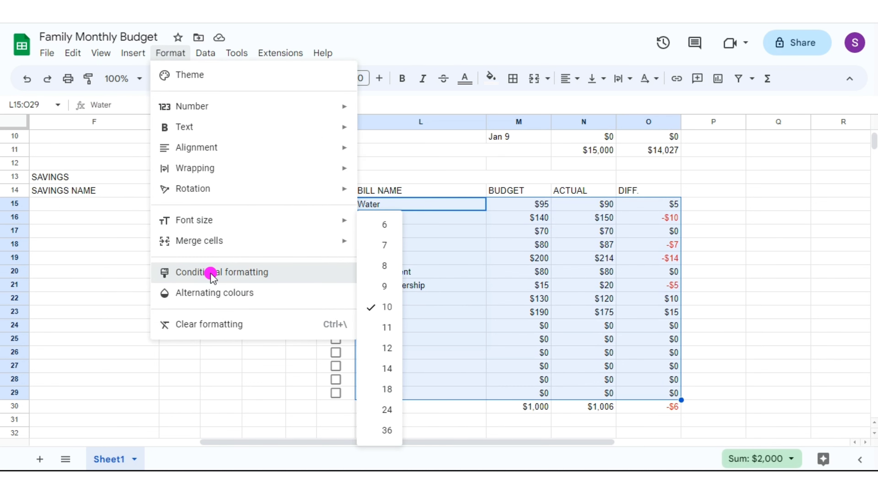
{"action": "left_click", "coordinate": [207, 272]}
{"action": "left_click", "coordinate": [722, 176]}
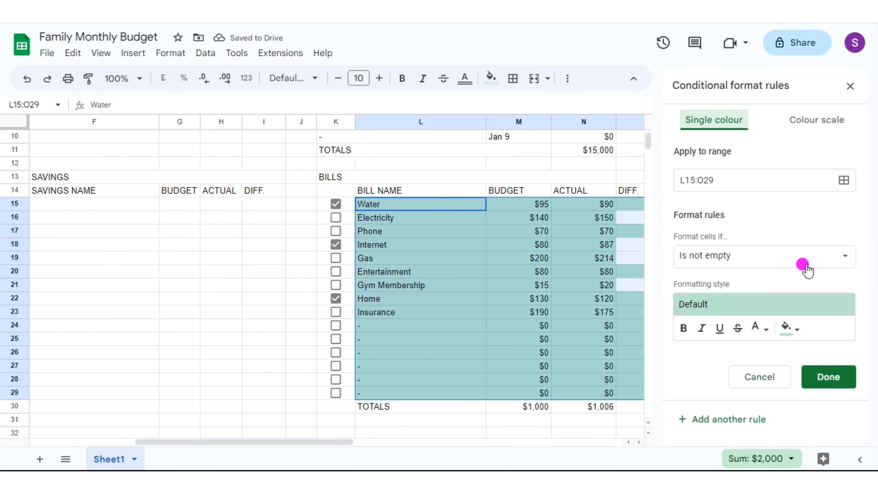
{"action": "left_click", "coordinate": [841, 263]}
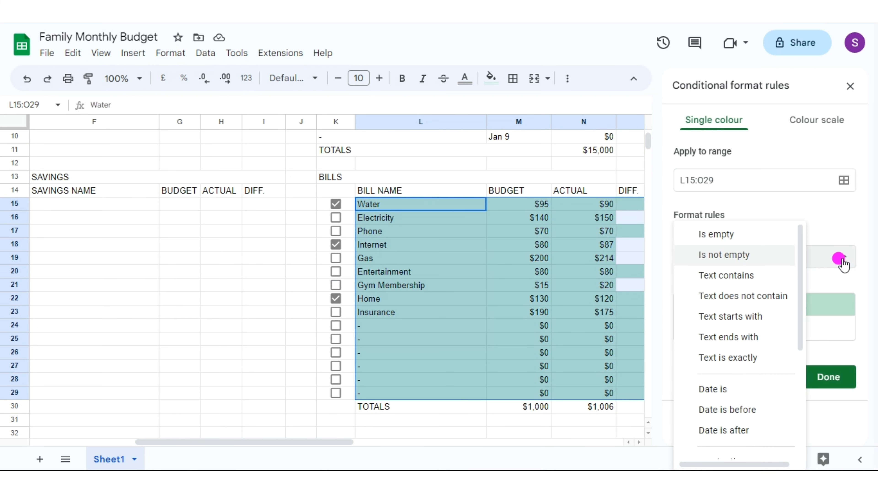
{"action": "scroll", "coordinate": [739, 380], "scroll_direction": "down", "scroll_amount": 5}
{"action": "left_click", "coordinate": [741, 447]}
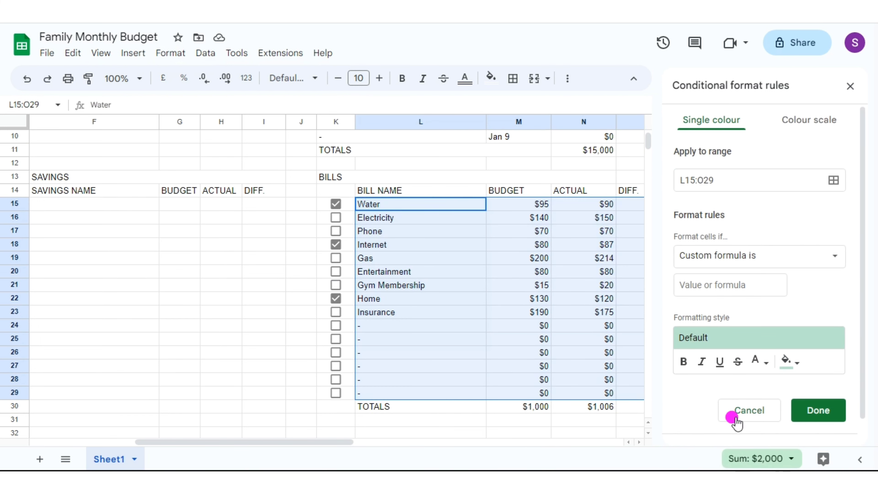
{"action": "left_click", "coordinate": [697, 282]}
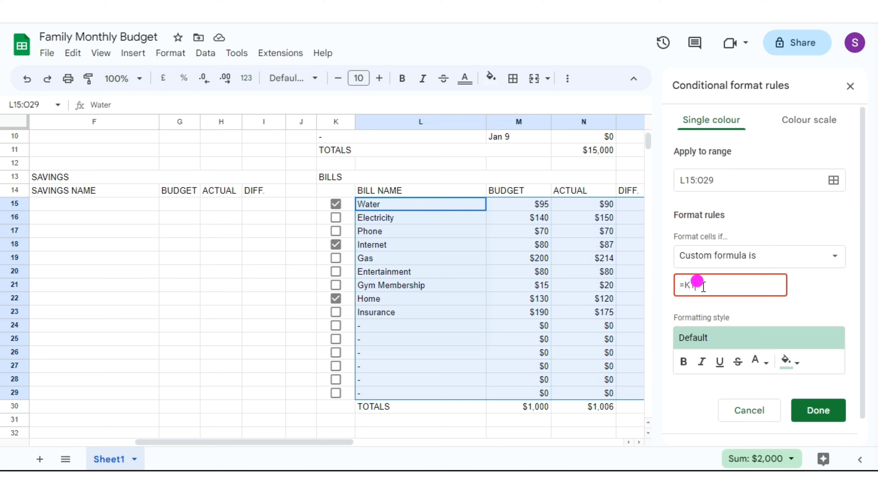
{"action": "type", "text": "=K15=TRU"}
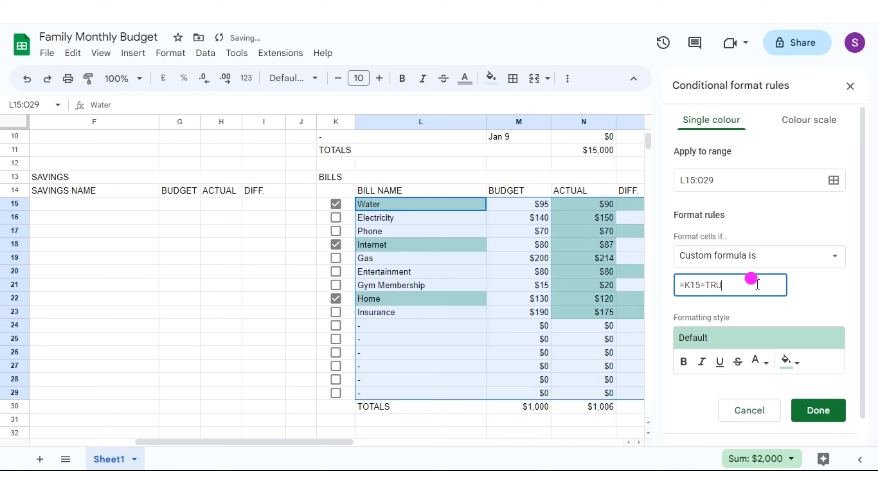
{"action": "type", "text": "E"}
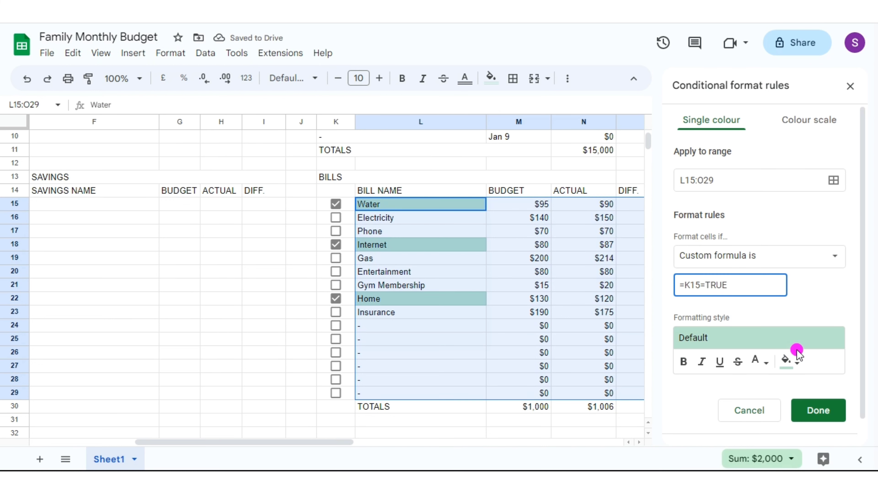
Style the ticked-bill rule with italic, strikethrough and no fill colour, and finish the rule.
{"action": "left_click", "coordinate": [700, 363]}
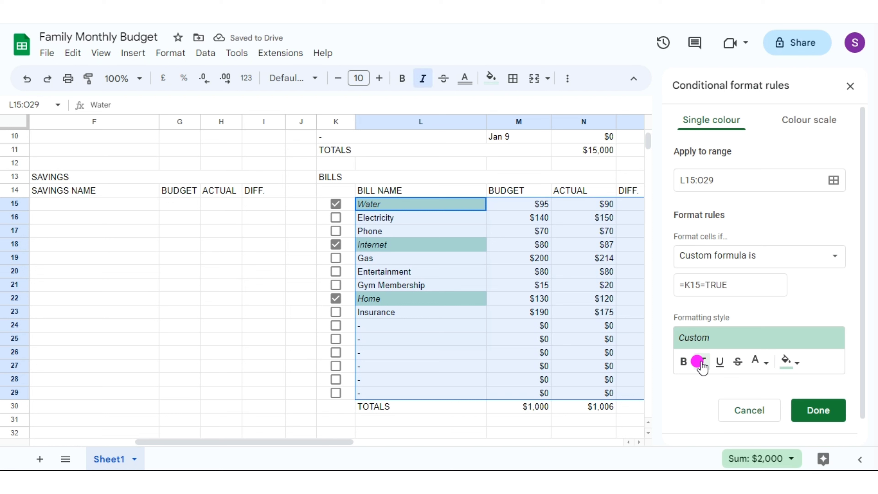
{"action": "left_click", "coordinate": [737, 362]}
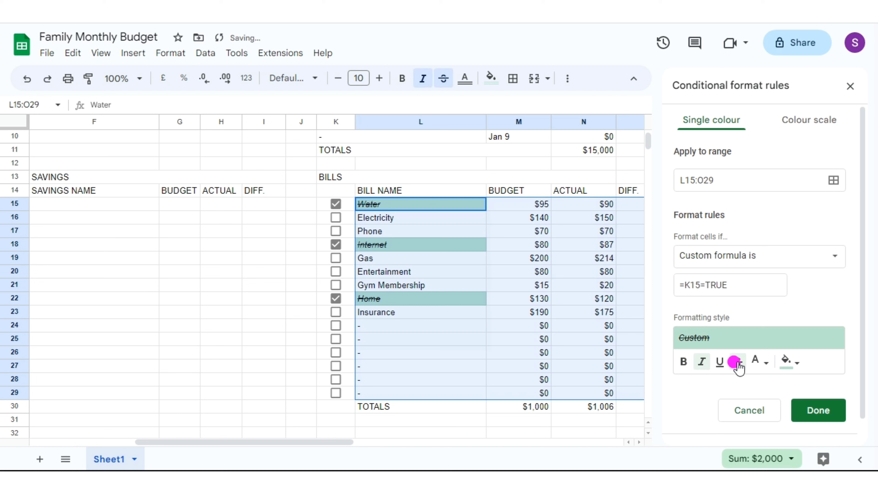
{"action": "left_click", "coordinate": [789, 362]}
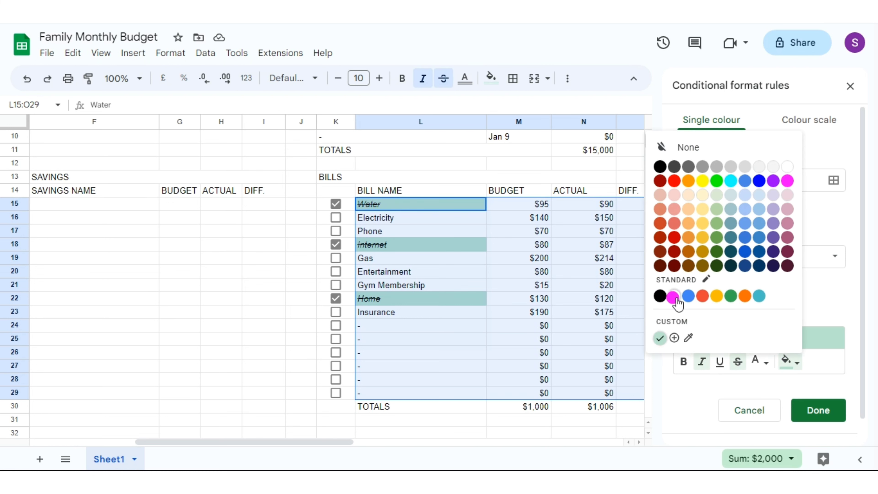
{"action": "left_click", "coordinate": [682, 147]}
{"action": "left_click", "coordinate": [818, 410]}
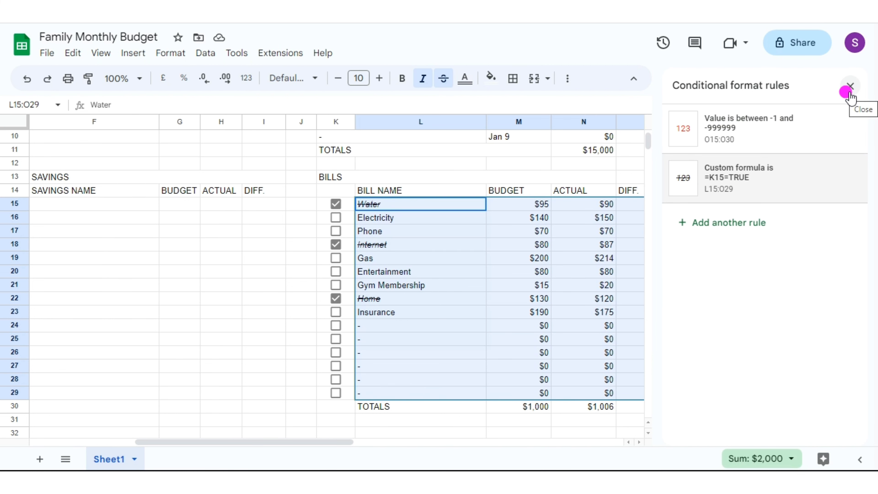
{"action": "left_click", "coordinate": [850, 86]}
{"action": "left_click", "coordinate": [737, 230]}
Tick the boxes for the Electricity, Phone, Gas, Entertainment, Gym Membership and Insurance bills.
{"action": "left_click", "coordinate": [335, 218]}
{"action": "left_click", "coordinate": [336, 231]}
{"action": "left_click", "coordinate": [336, 258]}
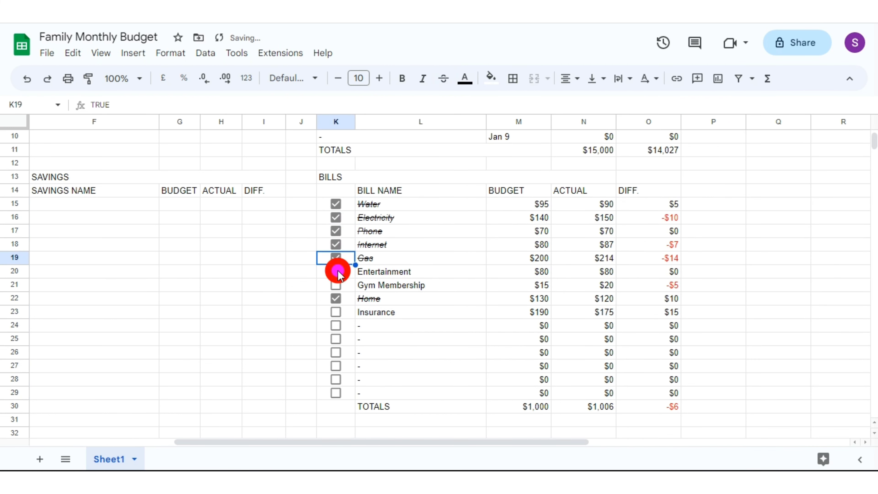
{"action": "left_click", "coordinate": [335, 271]}
{"action": "left_click", "coordinate": [336, 285]}
{"action": "left_click", "coordinate": [336, 312]}
Untick the boxes for the Water, Phone, Gas, Gym Membership and Insurance bills.
{"action": "left_click", "coordinate": [336, 204]}
{"action": "left_click", "coordinate": [336, 231]}
{"action": "left_click", "coordinate": [336, 285]}
{"action": "left_click", "coordinate": [335, 312]}
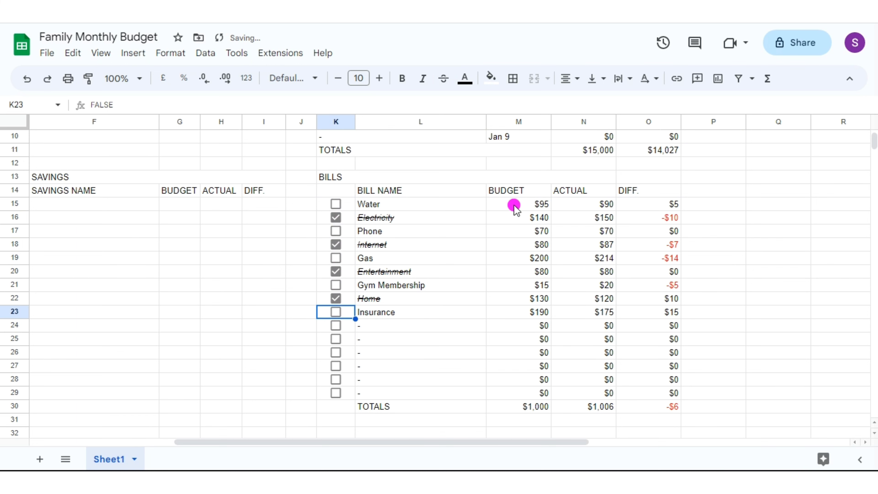
Left-align the bill amounts in M15:O29 and centre the bills TOTALS row L30:O30.
{"action": "left_click_drag", "start_coordinate": [514, 204], "coordinate": [648, 398]}
{"action": "left_click", "coordinate": [567, 78]}
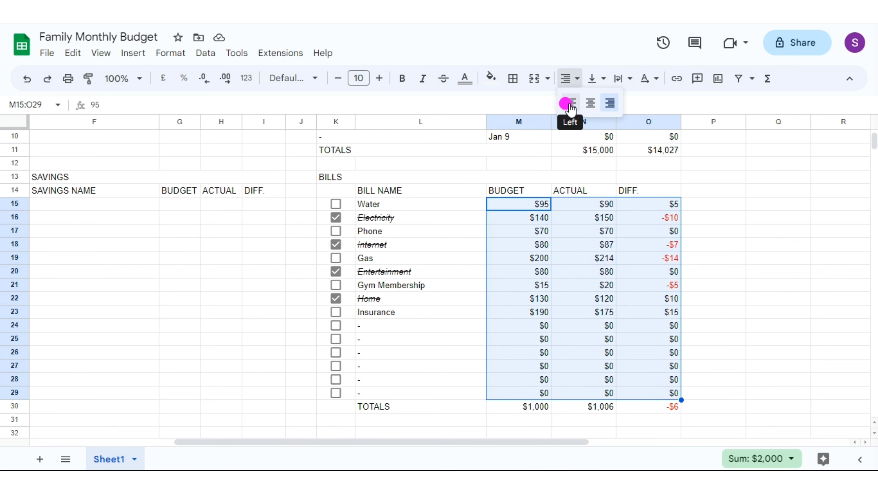
{"action": "left_click", "coordinate": [571, 104]}
{"action": "left_click_drag", "start_coordinate": [421, 407], "coordinate": [663, 406]}
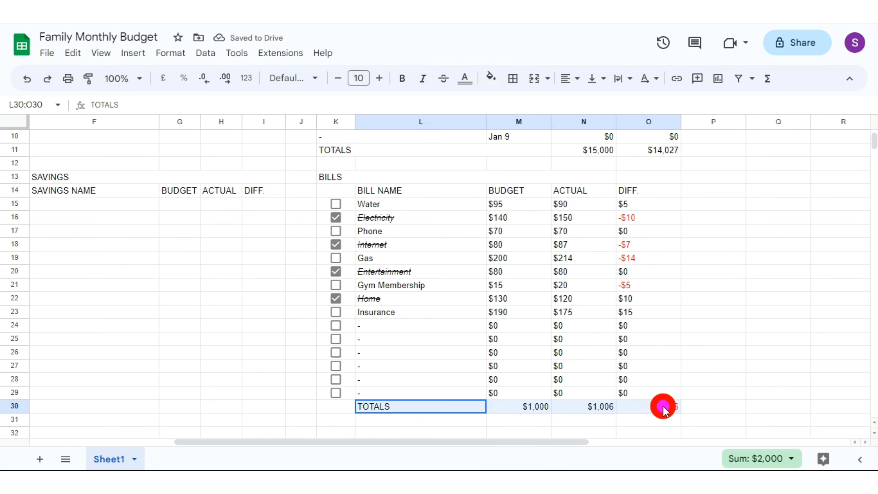
{"action": "left_click", "coordinate": [567, 79]}
{"action": "left_click", "coordinate": [591, 103]}
Centre the income TOTALS row and left-align the income BUDGET and ACTUAL amounts in N3:O10.
{"action": "left_click_drag", "start_coordinate": [874, 140], "coordinate": [872, 128]}
{"action": "left_click_drag", "start_coordinate": [392, 271], "coordinate": [633, 273]}
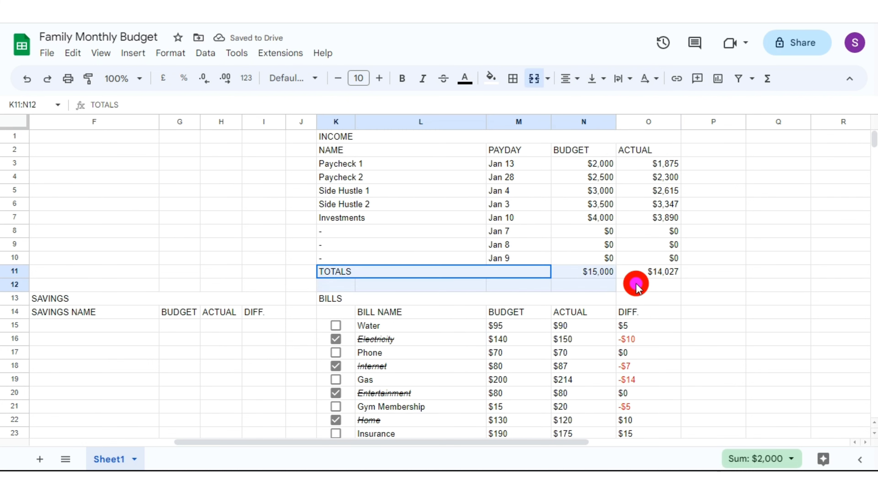
{"action": "left_click", "coordinate": [568, 79]}
{"action": "left_click", "coordinate": [591, 103]}
{"action": "left_click_drag", "start_coordinate": [584, 164], "coordinate": [663, 261]}
{"action": "left_click", "coordinate": [567, 79]}
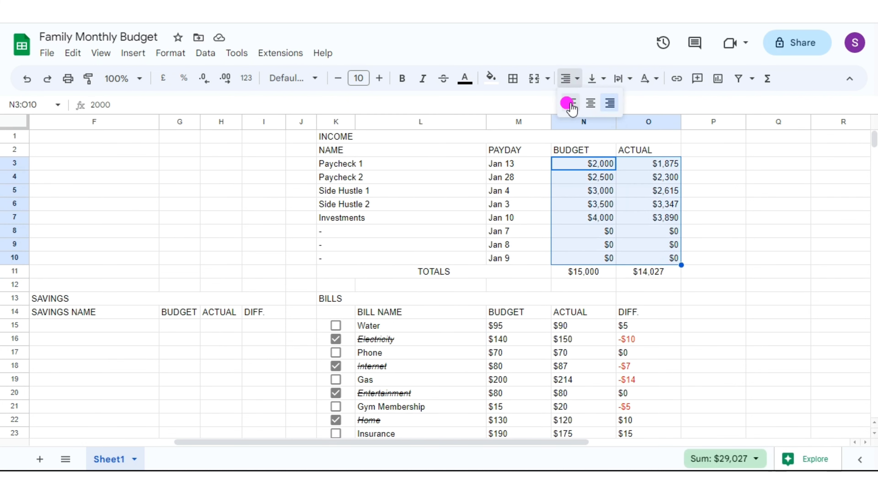
{"action": "left_click", "coordinate": [571, 103]}
List Vacation, Emergency Fund and Car Downpayment under SAVINGS NAME from F15, with a dash in F18 and F19.
{"action": "left_click_drag", "start_coordinate": [247, 445], "coordinate": [104, 444]}
{"action": "scroll", "coordinate": [875, 433], "scroll_direction": "down", "scroll_amount": 2}
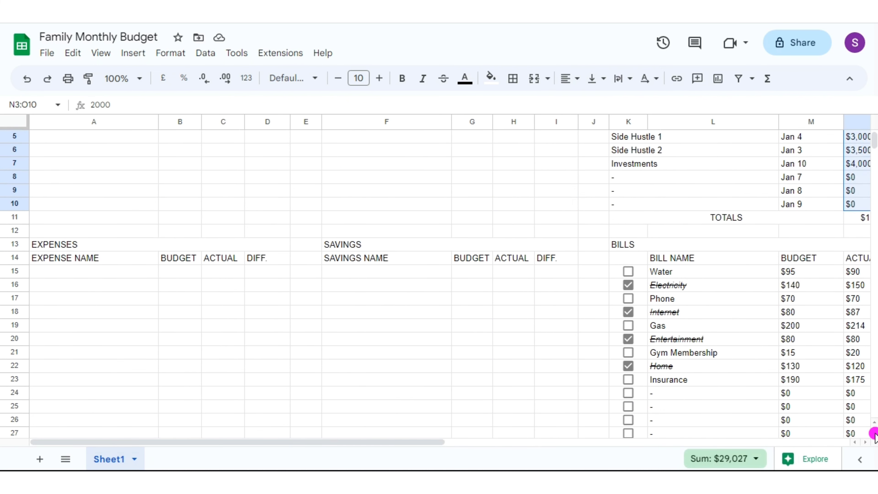
{"action": "scroll", "coordinate": [874, 434], "scroll_direction": "down", "scroll_amount": 3}
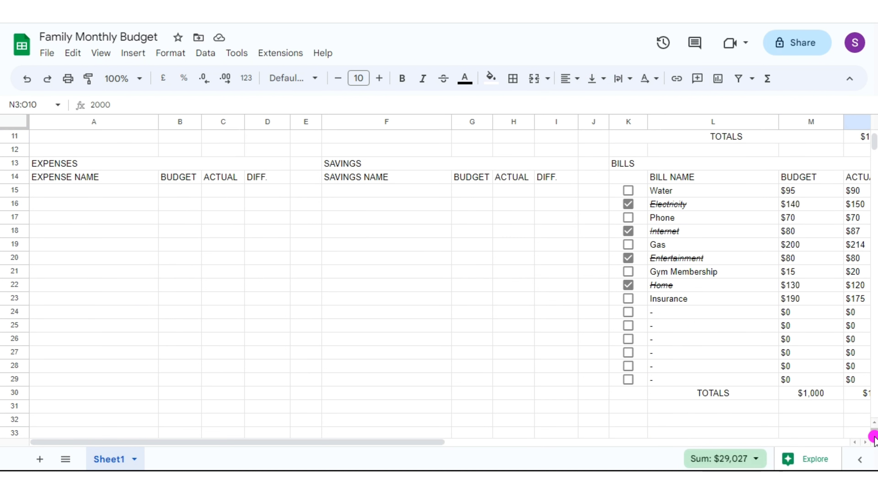
{"action": "left_click", "coordinate": [350, 168]}
{"action": "type", "text": "Vacation"}
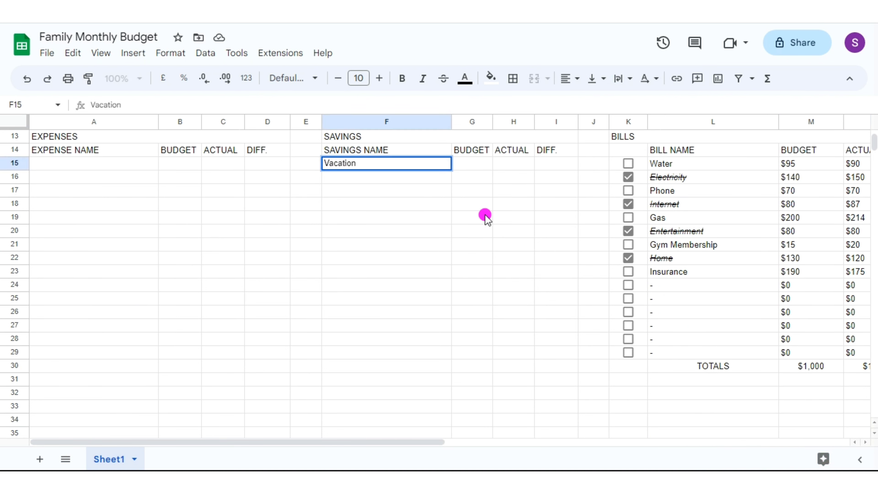
{"action": "key", "text": "Return"}
{"action": "type", "text": "Emergency Fund"}
{"action": "key", "text": "Return"}
{"action": "type", "text": "Car Downpaym"}
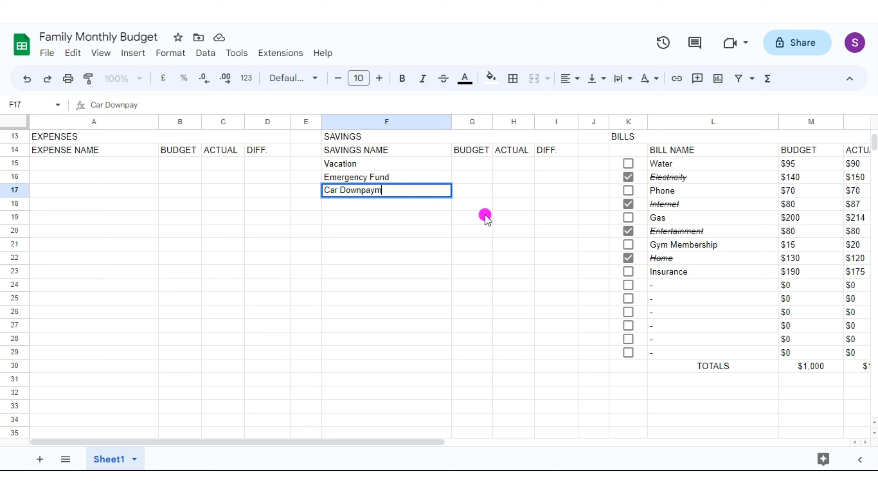
{"action": "type", "text": "ent"}
{"action": "key", "text": "Return"}
Enter the savings BUDGET amounts 400, 350, 450, 0 and 0 in G15:G19.
{"action": "left_click", "coordinate": [470, 162]}
{"action": "type", "text": "400"}
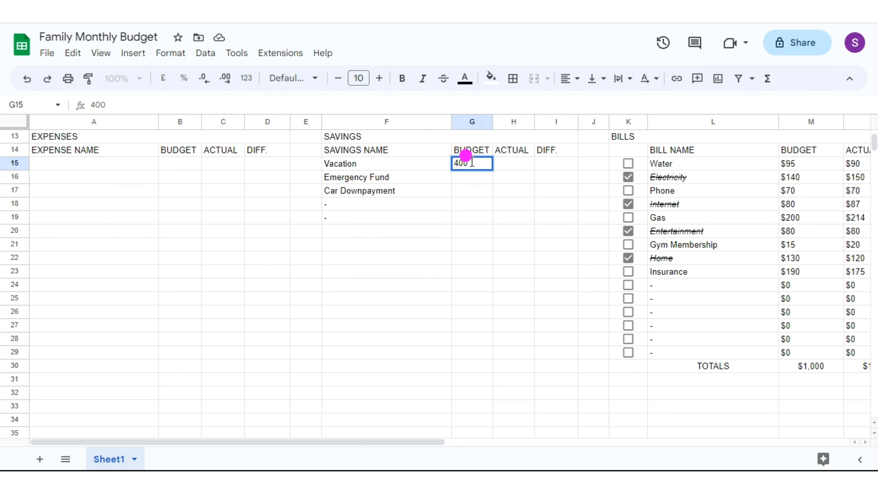
{"action": "key", "text": "Return"}
{"action": "type", "text": "350"}
{"action": "key", "text": "Return"}
{"action": "type", "text": "450"}
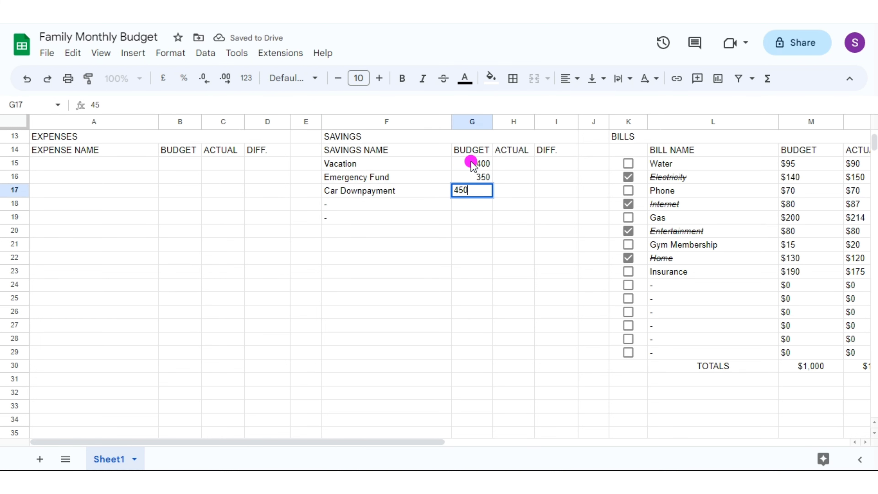
{"action": "left_click", "coordinate": [509, 160]}
{"action": "left_click", "coordinate": [481, 202]}
{"action": "type", "text": "0"}
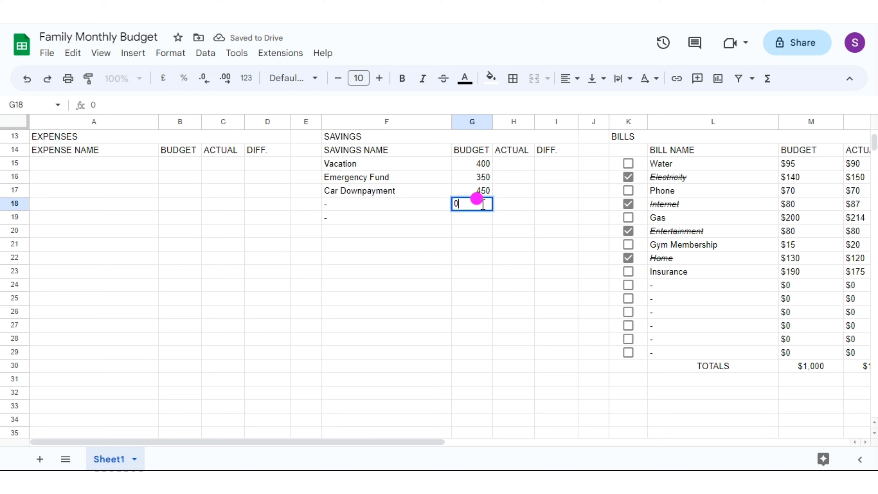
{"action": "key", "text": "Return"}
{"action": "type", "text": "0"}
Enter the savings ACTUAL amounts 400, 320, 400, 0 and 0 in H15:H19.
{"action": "left_click", "coordinate": [514, 163]}
{"action": "type", "text": "400"}
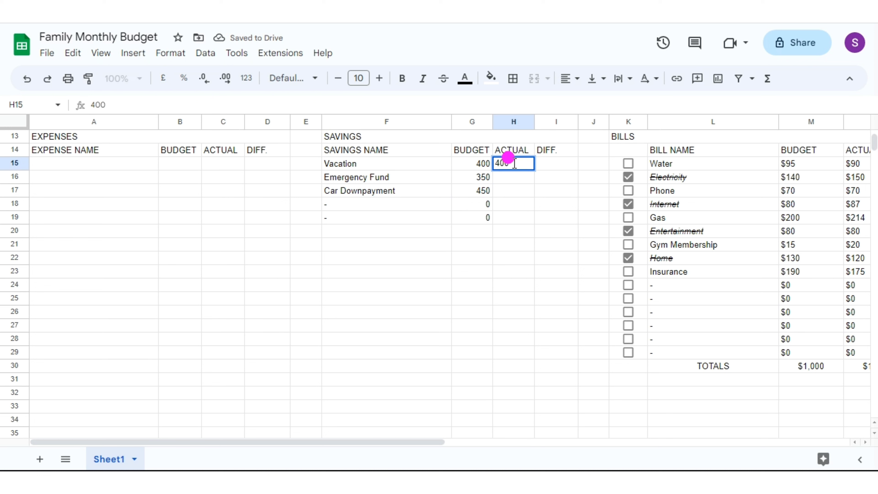
{"action": "key", "text": "Return"}
{"action": "type", "text": "320"}
{"action": "key", "text": "Return"}
{"action": "type", "text": "400"}
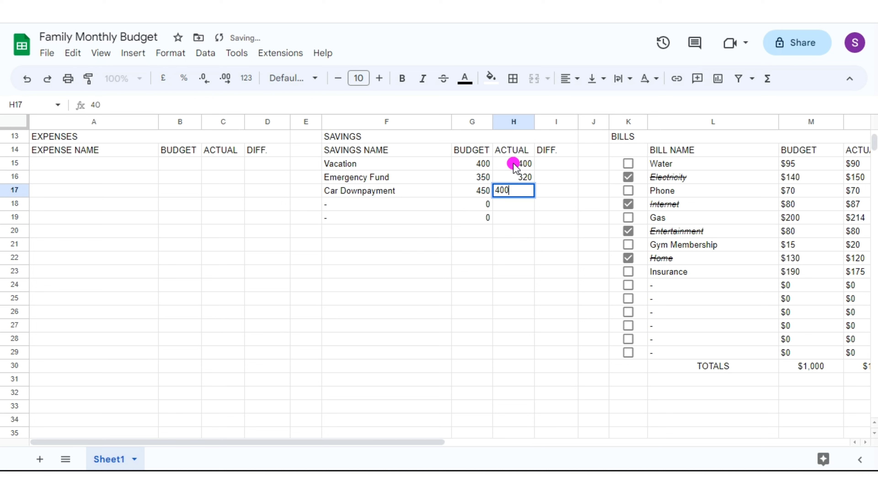
{"action": "key", "text": "Return"}
{"action": "type", "text": "0"}
{"action": "key", "text": "Return"}
{"action": "type", "text": "0"}
{"action": "key", "text": "Return"}
Calculate the savings difference in I15 with =H15-G15 and accept the suggested fill down to I19.
{"action": "left_click", "coordinate": [550, 168]}
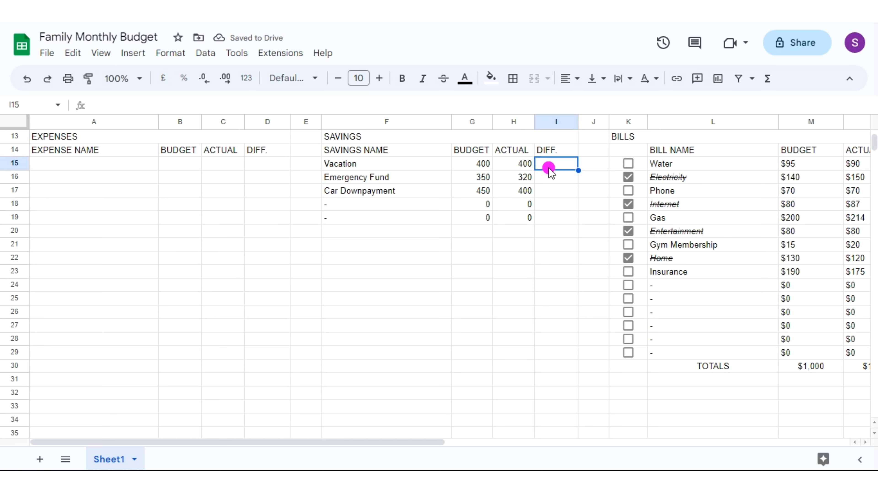
{"action": "type", "text": "="}
{"action": "left_click", "coordinate": [511, 165]}
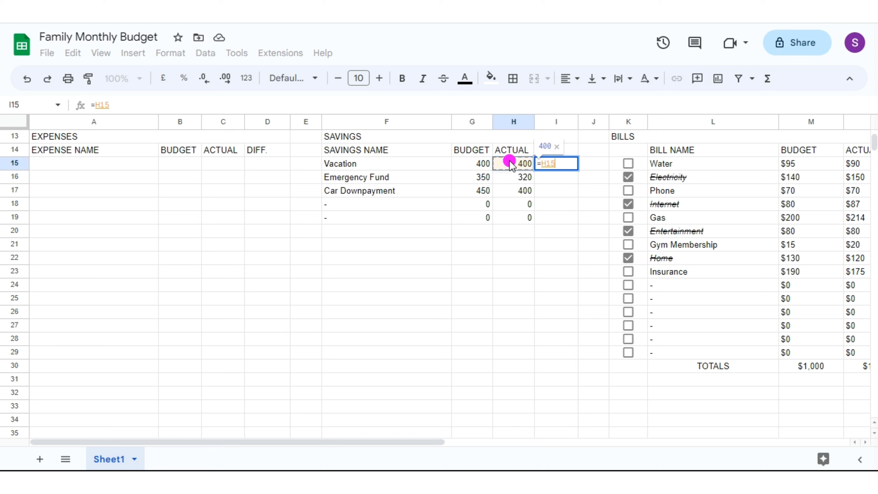
{"action": "type", "text": "-"}
{"action": "left_click", "coordinate": [481, 165]}
{"action": "key", "text": "Return"}
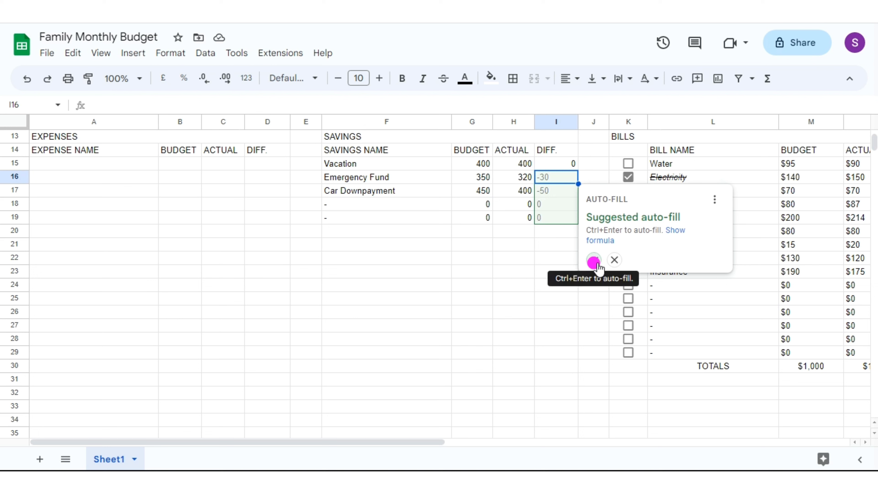
{"action": "left_click", "coordinate": [594, 261]}
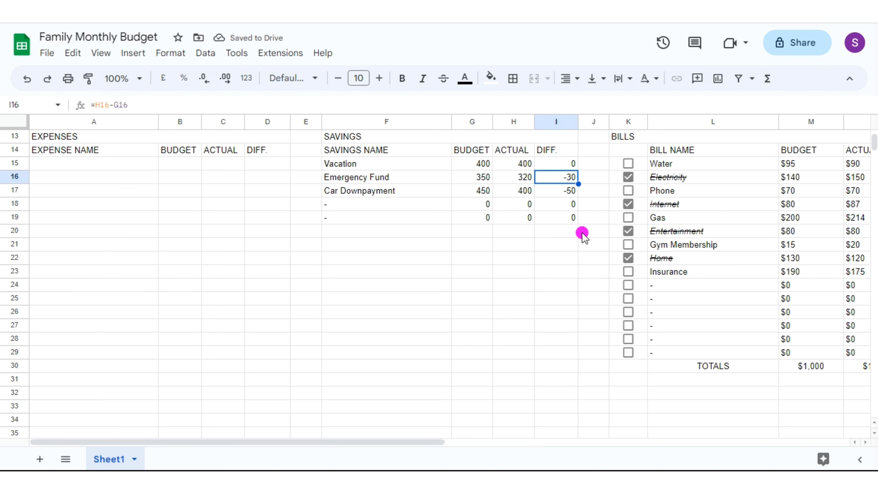
Label F20 TOTALS, enter =SUM(G15:G19) in G20 and fill it across to I20.
{"action": "left_click", "coordinate": [423, 231]}
{"action": "type", "text": "TOTALS"}
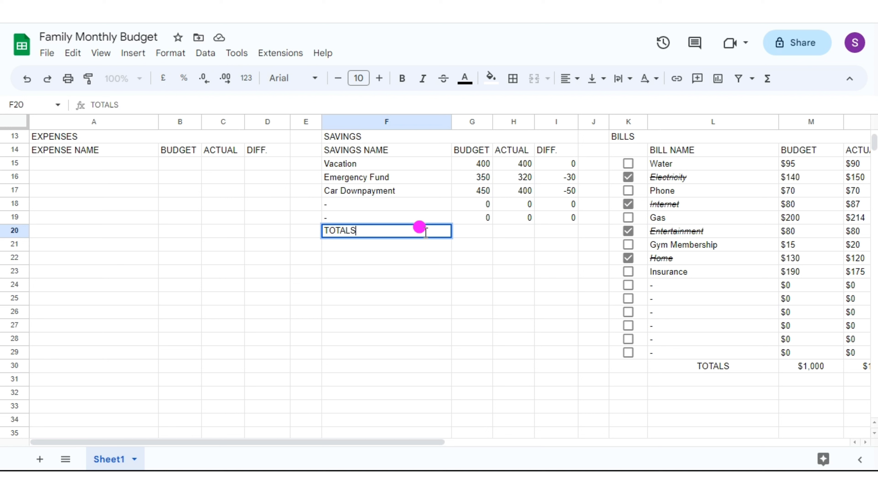
{"action": "key", "text": "Tab"}
{"action": "type", "text": "="}
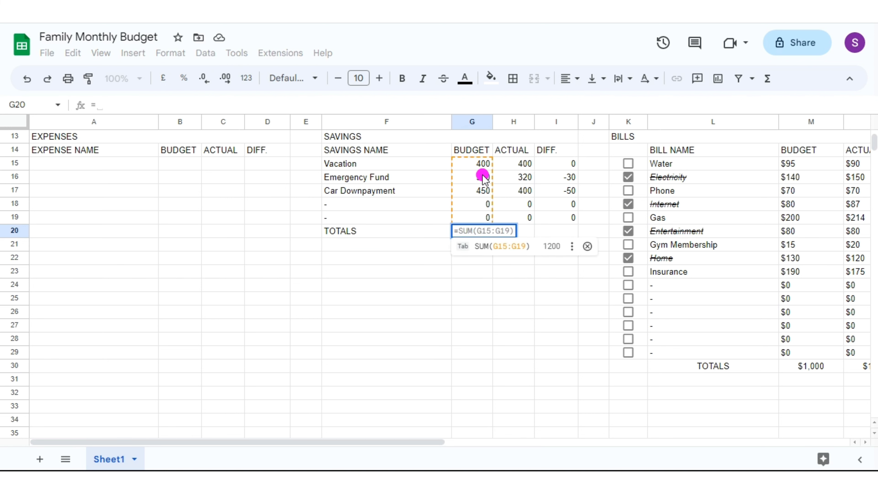
{"action": "key", "text": "Tab"}
{"action": "key", "text": "Return"}
{"action": "left_click", "coordinate": [489, 235]}
{"action": "left_click_drag", "start_coordinate": [492, 237], "coordinate": [563, 230]}
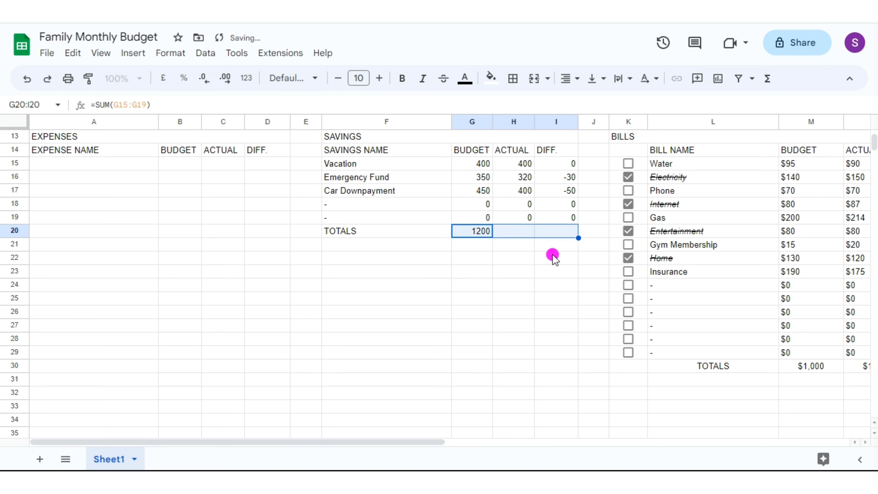
Add a conditional format rule to the savings differences I15:I20 for values between -1 and -999999.
{"action": "left_click_drag", "start_coordinate": [563, 164], "coordinate": [564, 234]}
{"action": "left_click", "coordinate": [170, 53]}
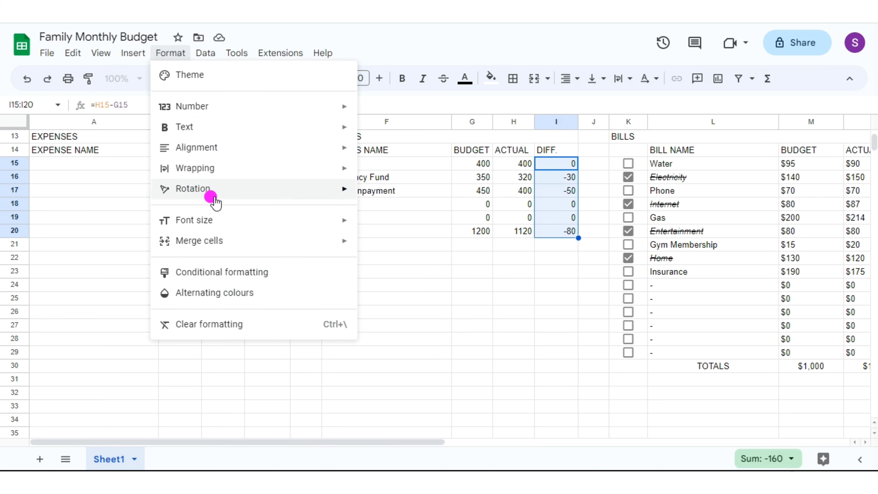
{"action": "left_click", "coordinate": [217, 272]}
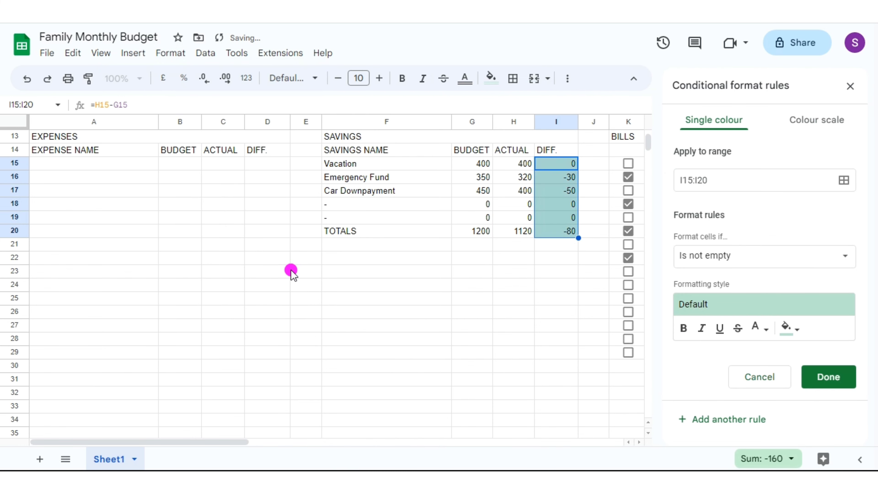
{"action": "left_click", "coordinate": [845, 258]}
{"action": "left_click_drag", "start_coordinate": [800, 304], "coordinate": [794, 433]}
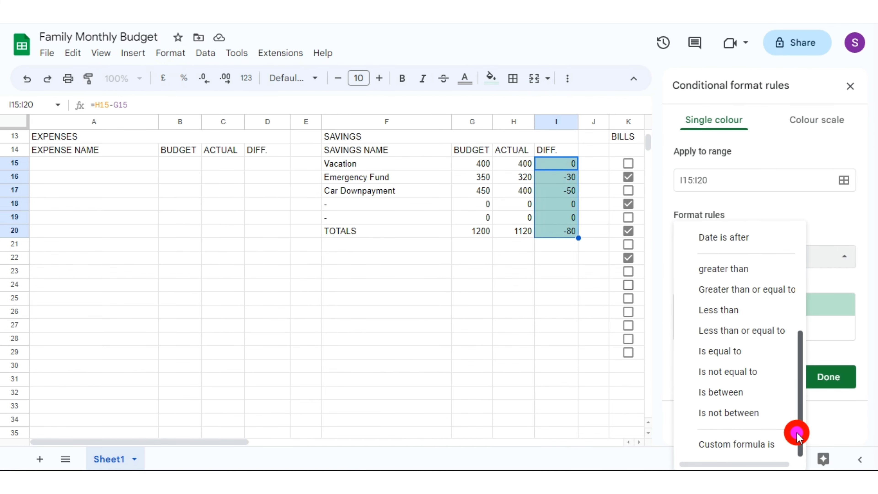
{"action": "left_click", "coordinate": [720, 392]}
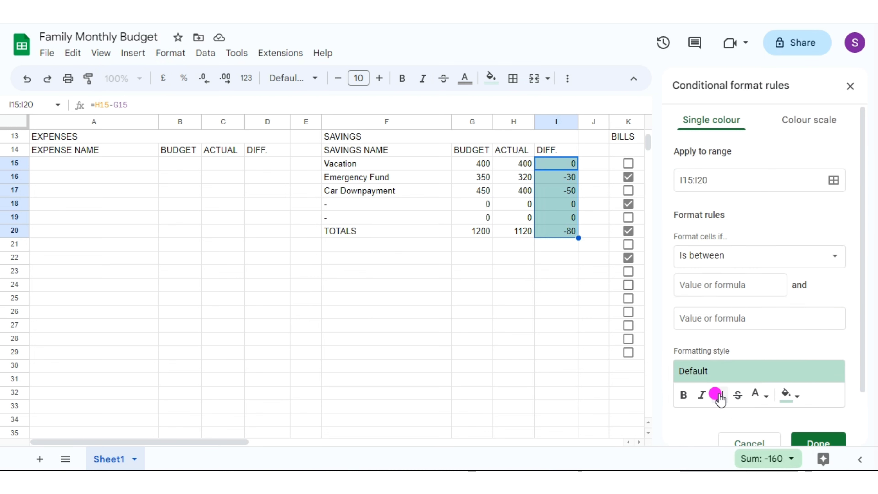
{"action": "left_click", "coordinate": [711, 284]}
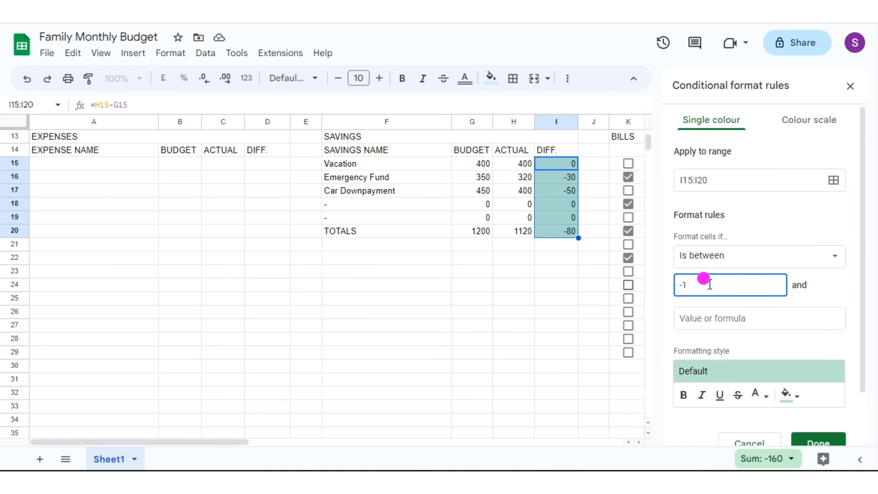
{"action": "left_click", "coordinate": [705, 314]}
{"action": "type", "text": "-999999"}
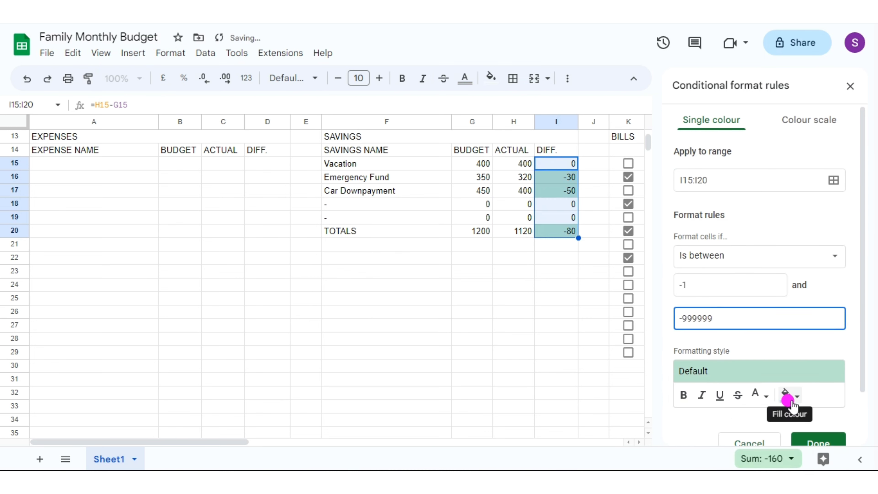
Give the rule a white fill and red text, save it and close the conditional format rules.
{"action": "left_click", "coordinate": [789, 401]}
{"action": "left_click", "coordinate": [643, 329]}
{"action": "left_click", "coordinate": [752, 396]}
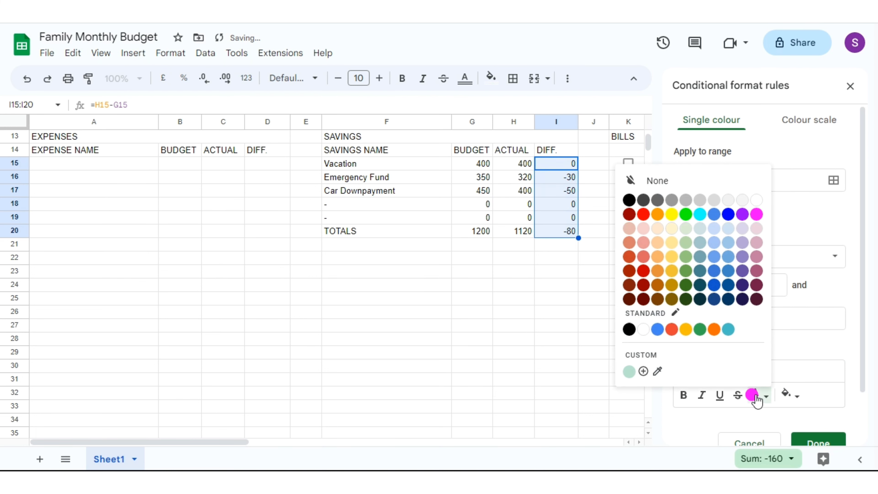
{"action": "left_click", "coordinate": [644, 214]}
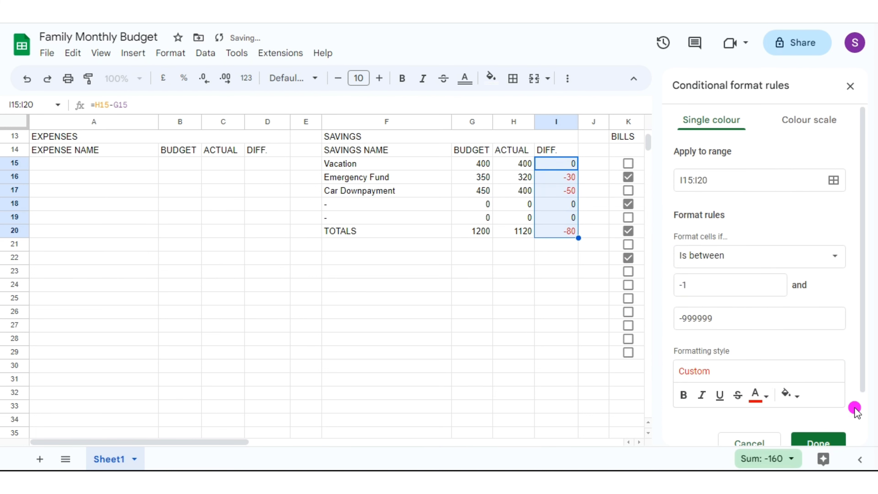
{"action": "left_click", "coordinate": [812, 443]}
{"action": "left_click", "coordinate": [851, 87]}
Left-align the savings amounts in G15:I20 and centre the TOTALS row F20:I20.
{"action": "left_click", "coordinate": [387, 244]}
{"action": "left_click_drag", "start_coordinate": [477, 163], "coordinate": [569, 242]}
{"action": "left_click", "coordinate": [570, 79]}
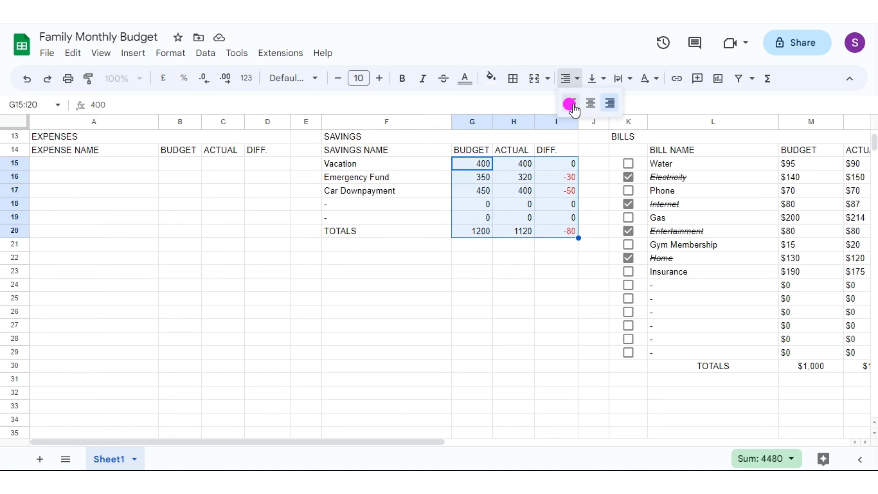
{"action": "left_click", "coordinate": [568, 102]}
{"action": "left_click_drag", "start_coordinate": [389, 233], "coordinate": [559, 230]}
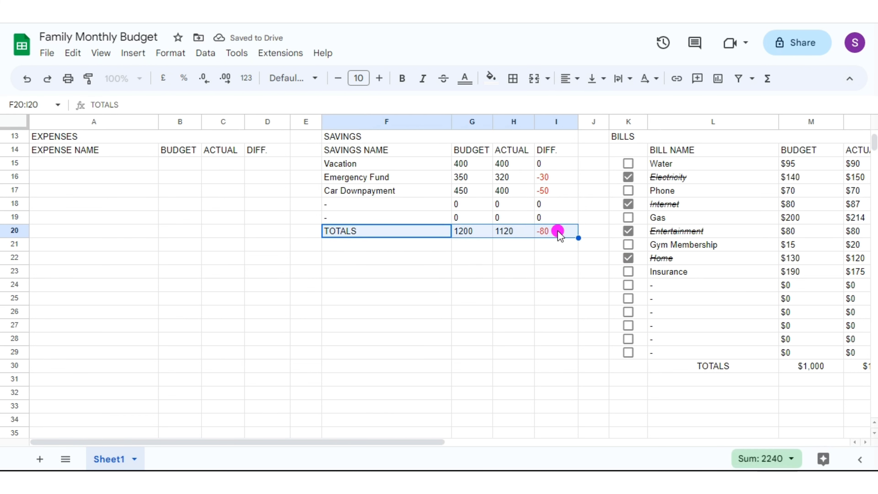
{"action": "left_click", "coordinate": [571, 79]}
{"action": "left_click", "coordinate": [591, 103]}
Title a new table DEBTS in F22 and enter the headers DEBT NAME, BUDGET, ACTUAL and DIFF. in F23:I23.
{"action": "left_click", "coordinate": [348, 258]}
{"action": "type", "text": "DEB"}
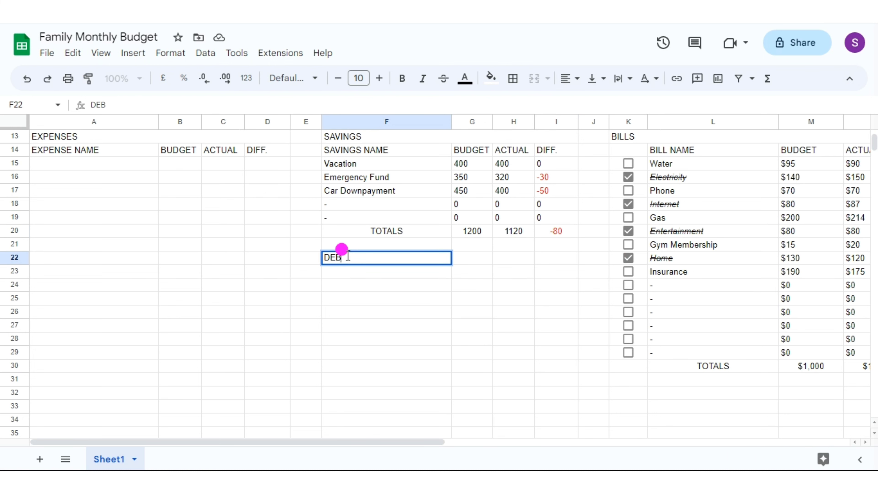
{"action": "type", "text": "T"}
{"action": "key", "text": "Return"}
{"action": "type", "text": "DEBT NAME"}
{"action": "key", "text": "Tab"}
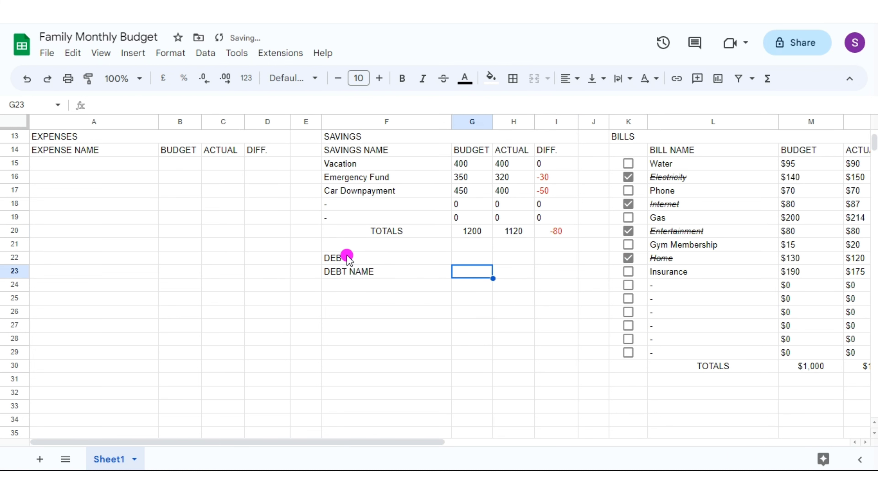
{"action": "type", "text": "BUDGET"}
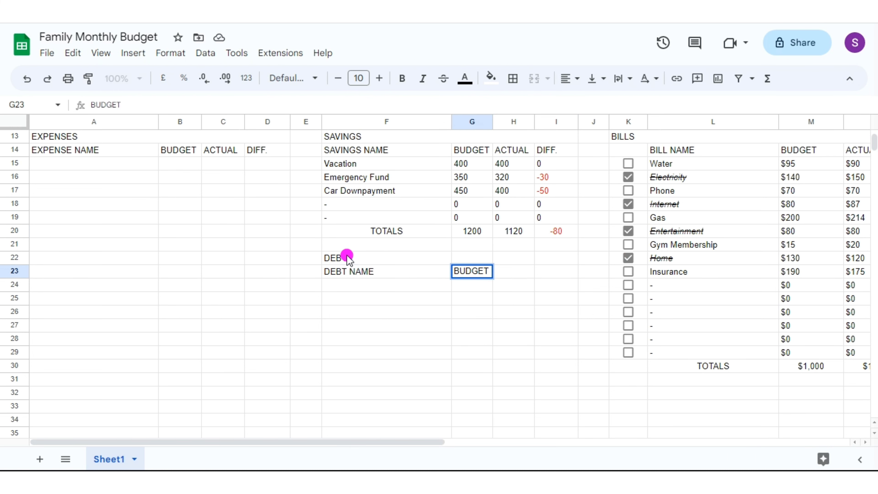
{"action": "key", "text": "Tab"}
{"action": "type", "text": "ACTUAL"}
{"action": "key", "text": "Tab"}
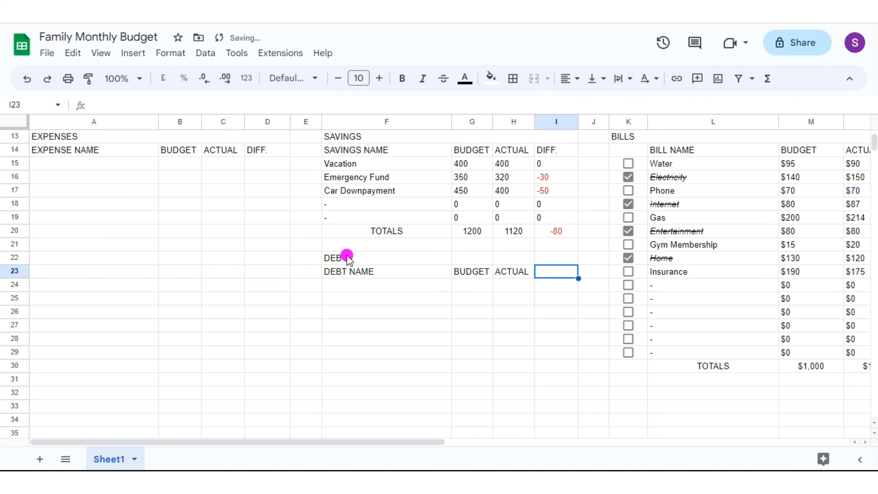
{"action": "type", "text": "DIFF."}
{"action": "key", "text": "Return"}
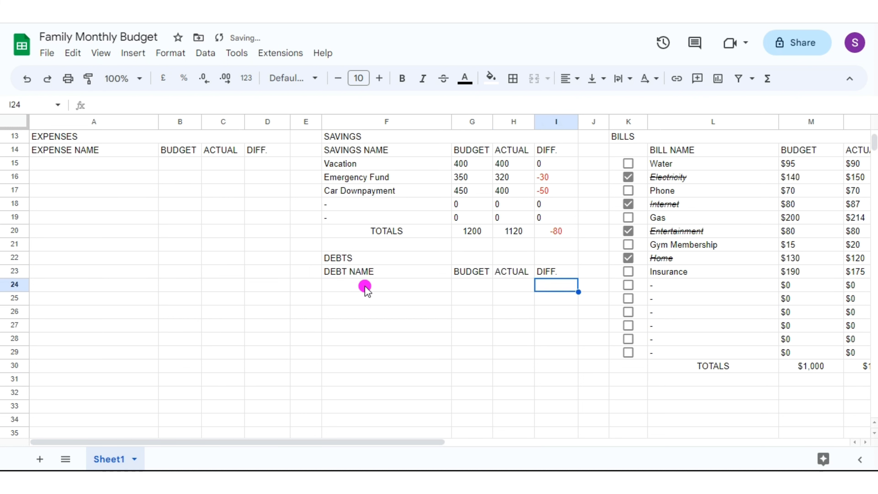
Enter the debt names Credit Card 1, Student Loan and Mortgage in F24:F26.
{"action": "left_click", "coordinate": [363, 285]}
{"action": "type", "text": "Credit Card 1"}
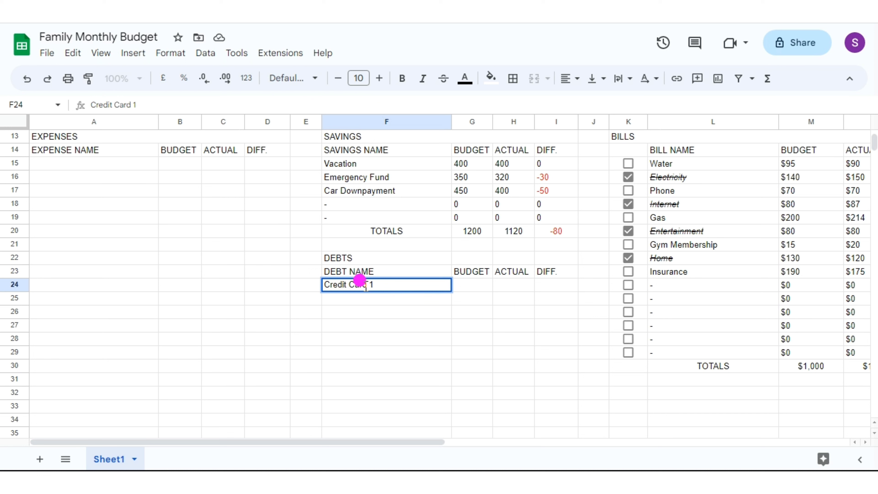
{"action": "key", "text": "Return"}
{"action": "type", "text": "Student L"}
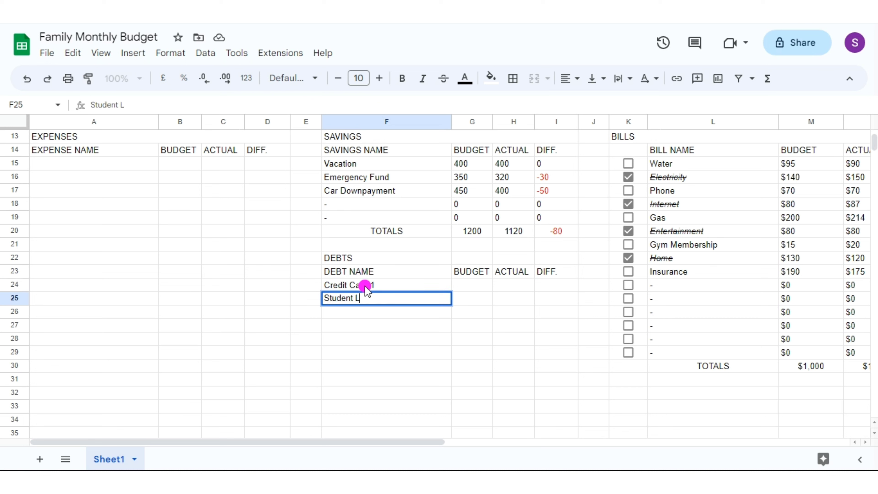
{"action": "type", "text": "oan"}
{"action": "key", "text": "Return"}
{"action": "type", "text": "Mor"}
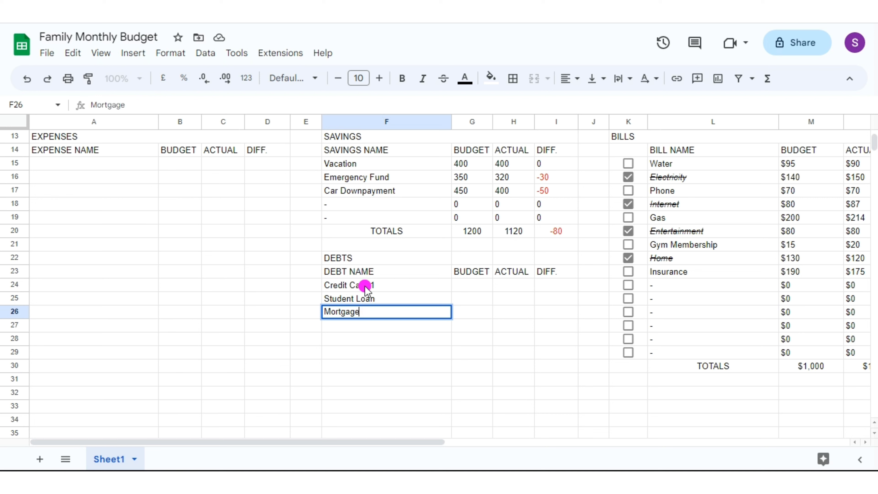
{"action": "type", "text": "tgage"}
{"action": "key", "text": "Return"}
Fill the spare debt names F27:F29 with dashes and label F30 TOTALS.
{"action": "type", "text": "-"}
{"action": "key", "text": "Return"}
{"action": "type", "text": "-"}
{"action": "key", "text": "Return"}
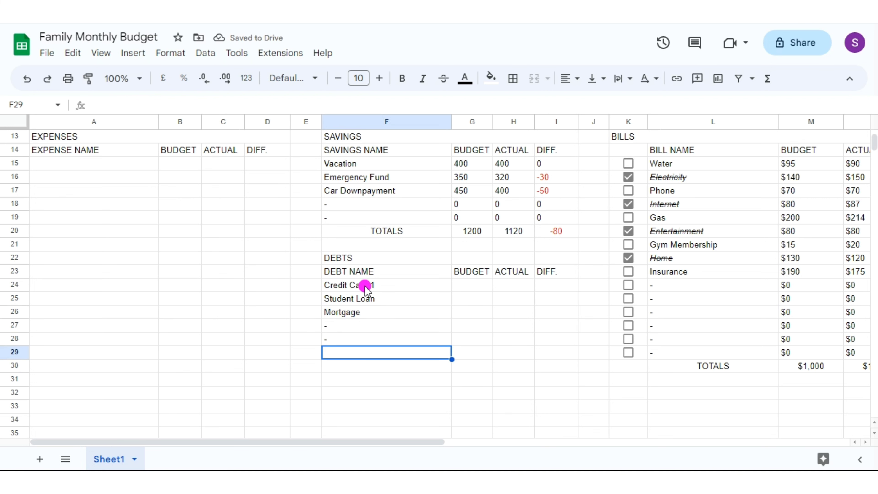
{"action": "type", "text": "-"}
{"action": "key", "text": "Return"}
{"action": "type", "text": "T"}
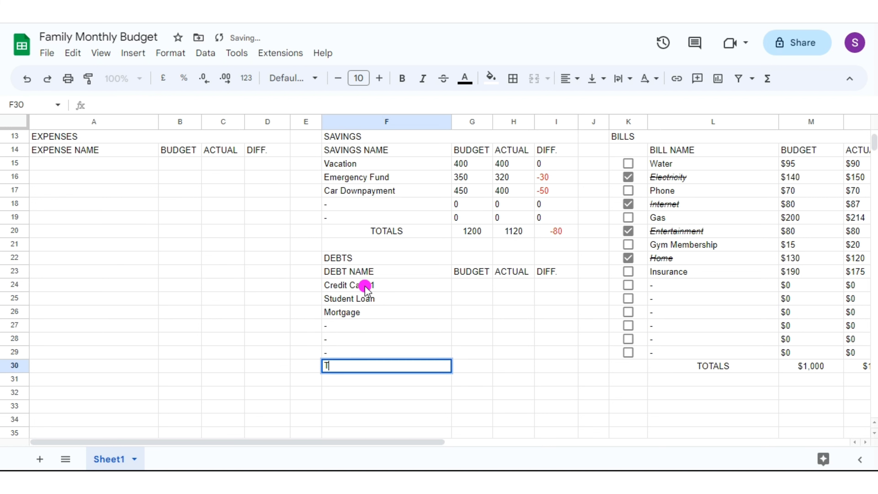
{"action": "type", "text": "OTALS"}
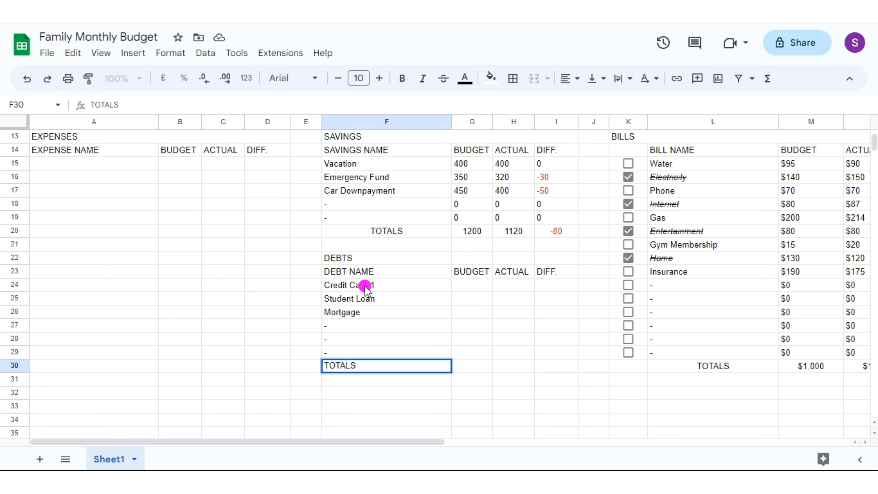
{"action": "key", "text": "Tab"}
Enter the debts BUDGET amounts 350, 400, 1200, 0, 0 and 0 in G24:G29.
{"action": "left_click", "coordinate": [465, 285]}
{"action": "type", "text": "350"}
{"action": "key", "text": "Return"}
{"action": "type", "text": "400"}
{"action": "key", "text": "Return"}
{"action": "type", "text": "1200"}
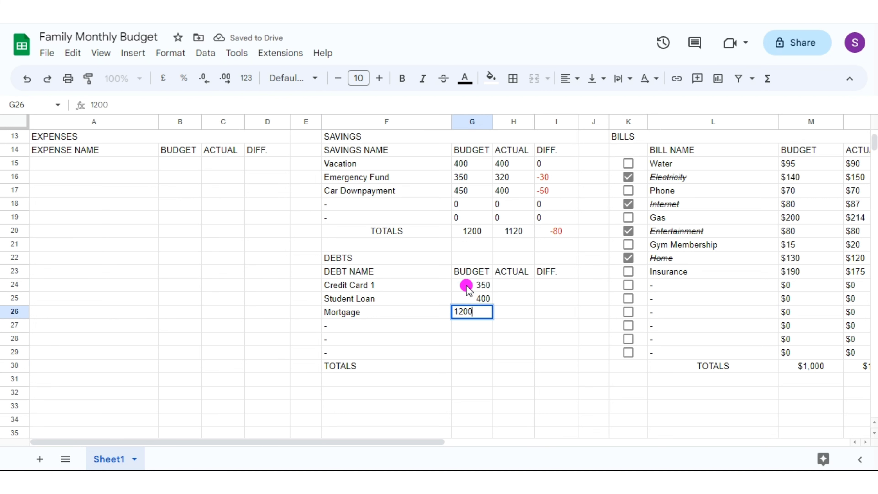
{"action": "key", "text": "Return"}
{"action": "type", "text": "0"}
{"action": "key", "text": "Return"}
{"action": "type", "text": "0"}
{"action": "key", "text": "Return"}
{"action": "type", "text": "0"}
Enter the debts ACTUAL amounts 320, 400, 1200, 0, 0 and 0 in H24:H29.
{"action": "left_click", "coordinate": [507, 287]}
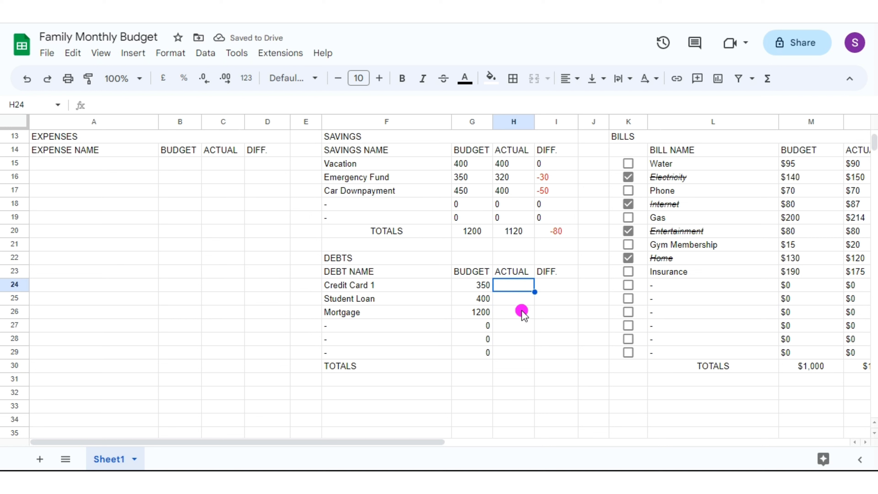
{"action": "type", "text": "320"}
{"action": "key", "text": "Return"}
{"action": "type", "text": "400"}
{"action": "key", "text": "Return"}
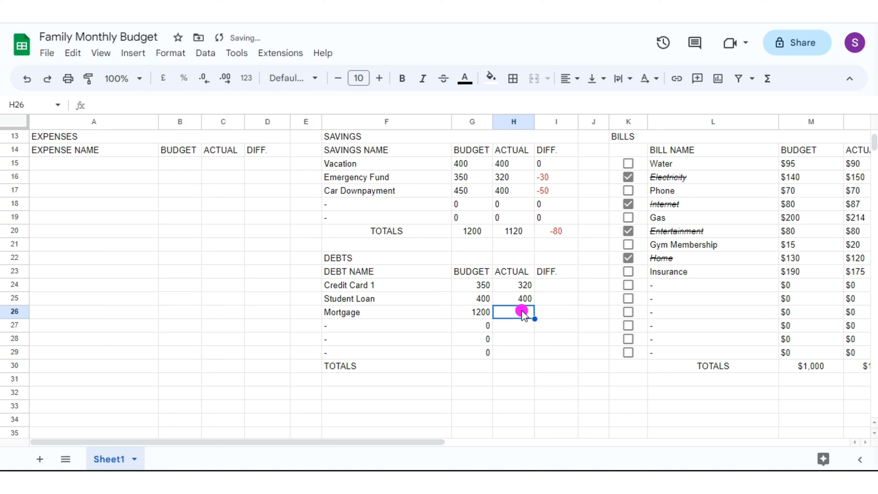
{"action": "type", "text": "1200"}
{"action": "key", "text": "Return"}
{"action": "type", "text": "0"}
{"action": "key", "text": "Return"}
{"action": "type", "text": "0"}
{"action": "key", "text": "Return"}
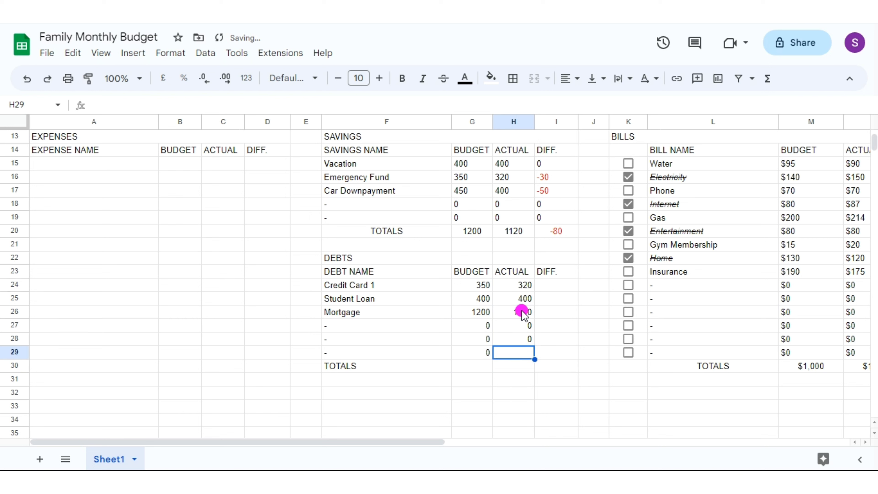
{"action": "type", "text": "0"}
Calculate the debts difference in I24 with =H24-G24 and fill it down to I29.
{"action": "left_click", "coordinate": [557, 288]}
{"action": "type", "text": "="}
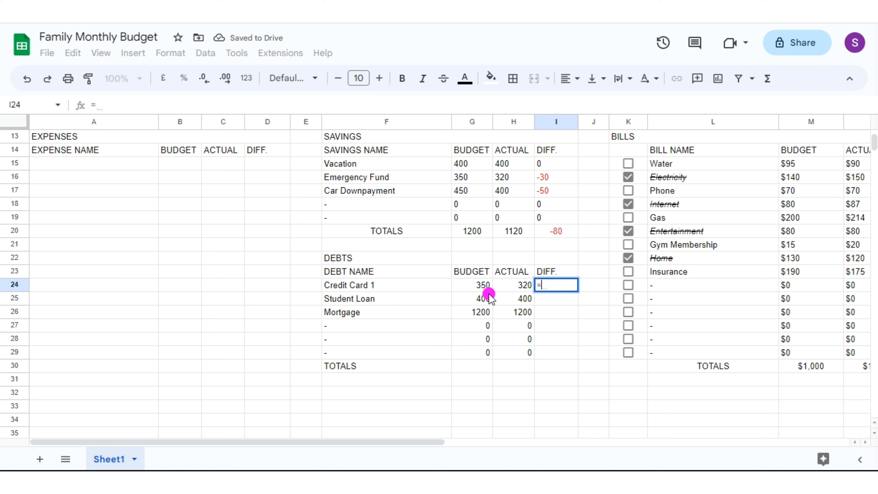
{"action": "left_click", "coordinate": [507, 287]}
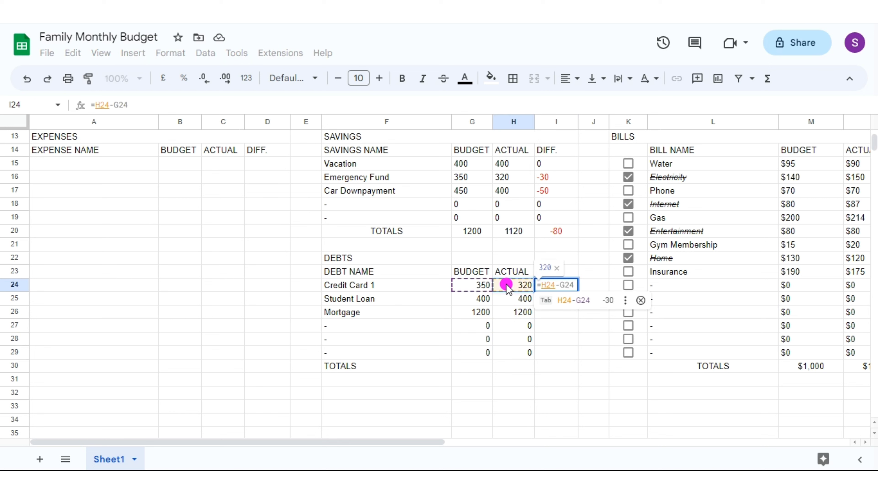
{"action": "type", "text": "-"}
{"action": "left_click", "coordinate": [479, 287]}
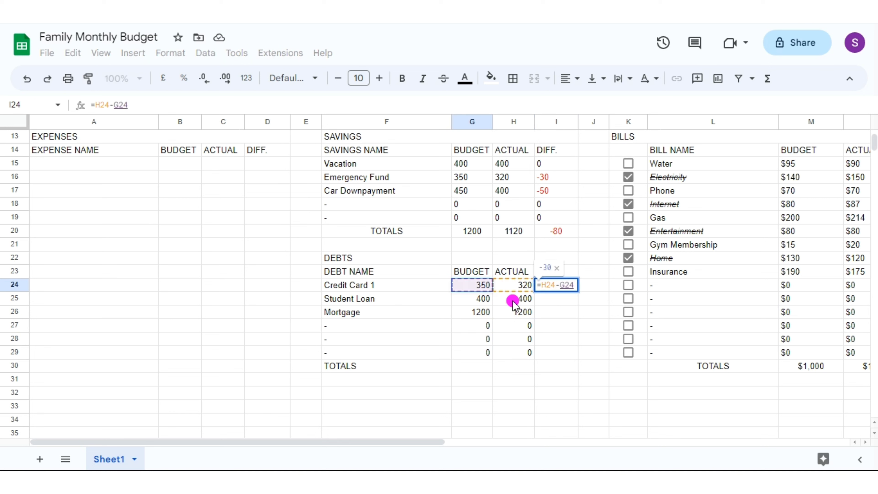
{"action": "key", "text": "Return"}
{"action": "left_click", "coordinate": [545, 286]}
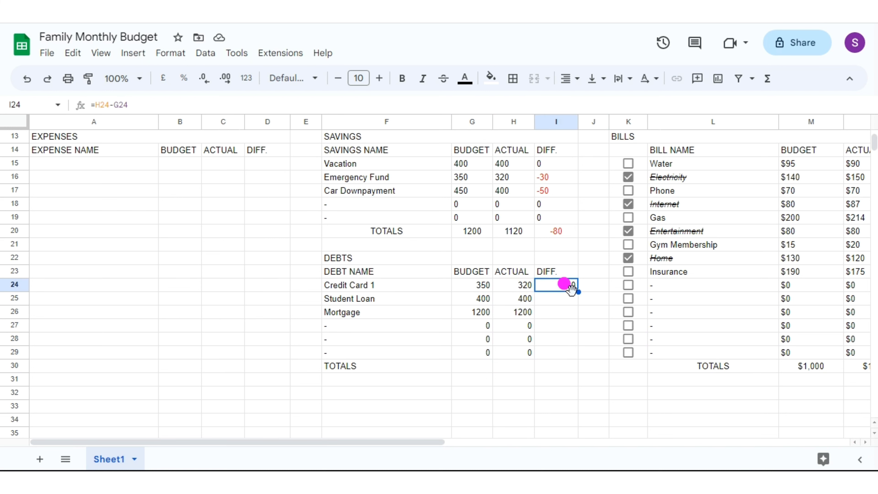
{"action": "left_click_drag", "start_coordinate": [578, 292], "coordinate": [574, 353]}
Total the debts budget in G30 with =SUM(G24:G29) and fill the formula across to I30.
{"action": "left_click", "coordinate": [473, 366]}
{"action": "type", "text": "="}
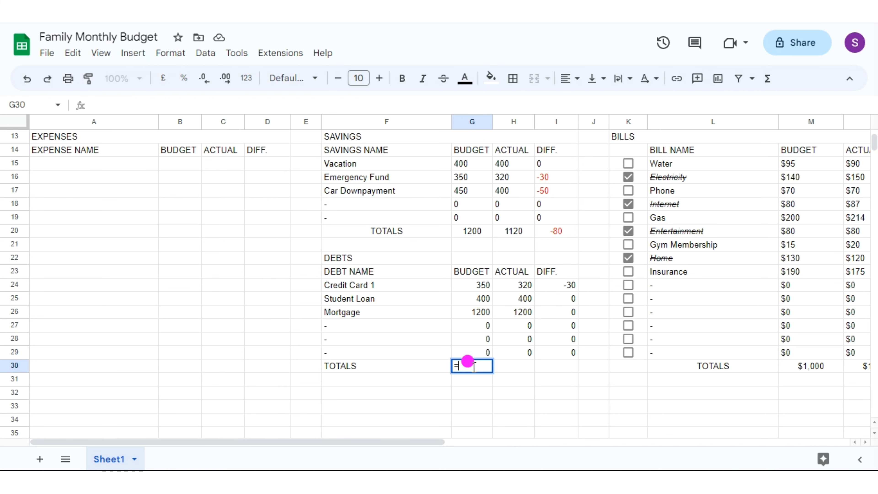
{"action": "type", "text": "su"}
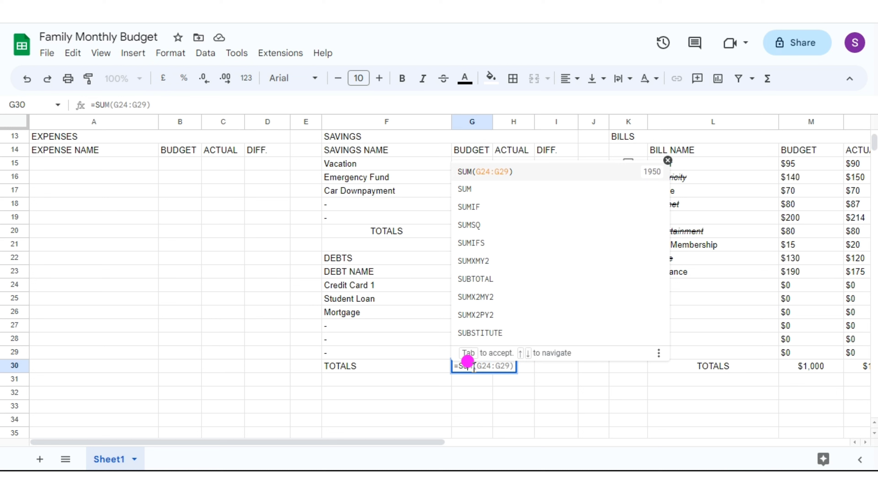
{"action": "type", "text": "m("}
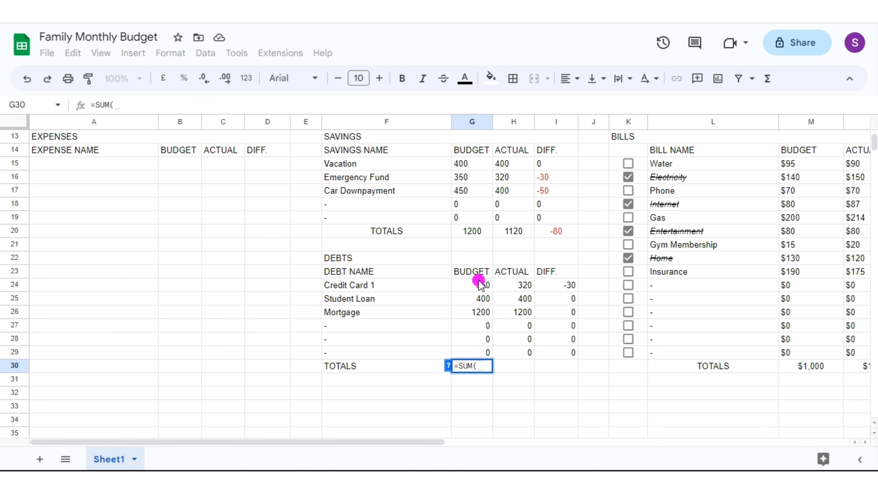
{"action": "left_click_drag", "start_coordinate": [477, 282], "coordinate": [485, 354]}
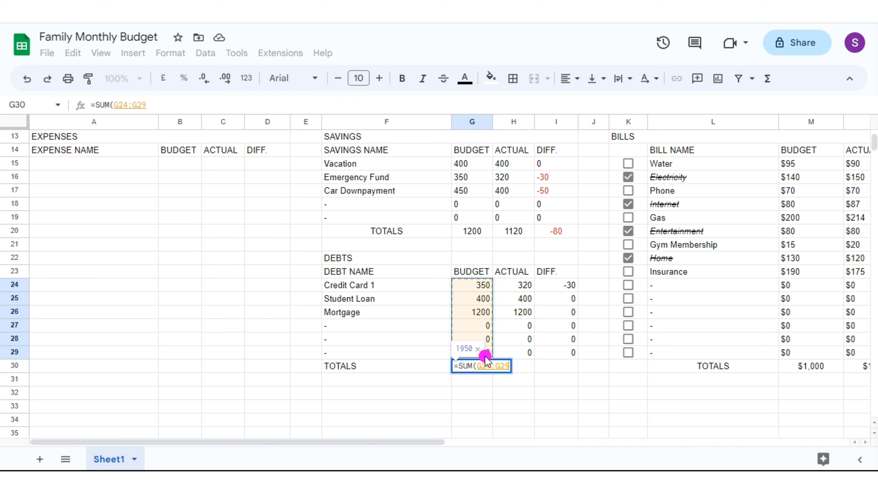
{"action": "type", "text": ")"}
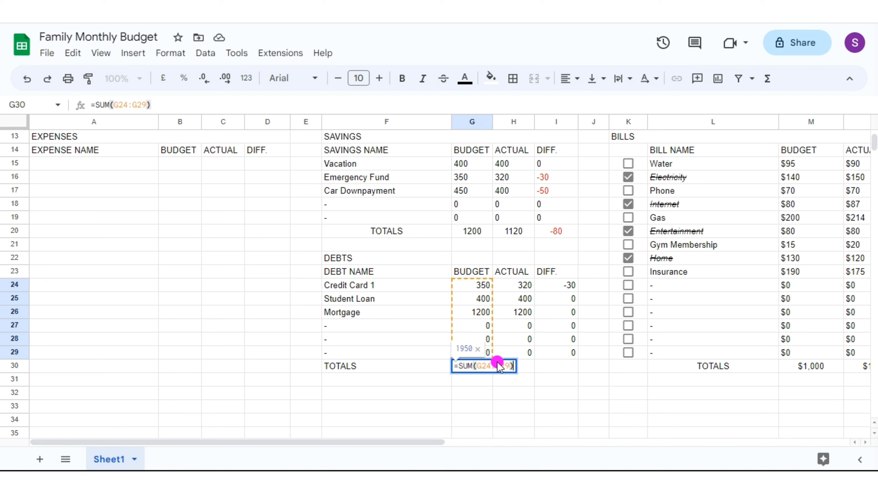
{"action": "key", "text": "Return"}
{"action": "left_click", "coordinate": [482, 367]}
{"action": "left_click_drag", "start_coordinate": [491, 372], "coordinate": [563, 367]}
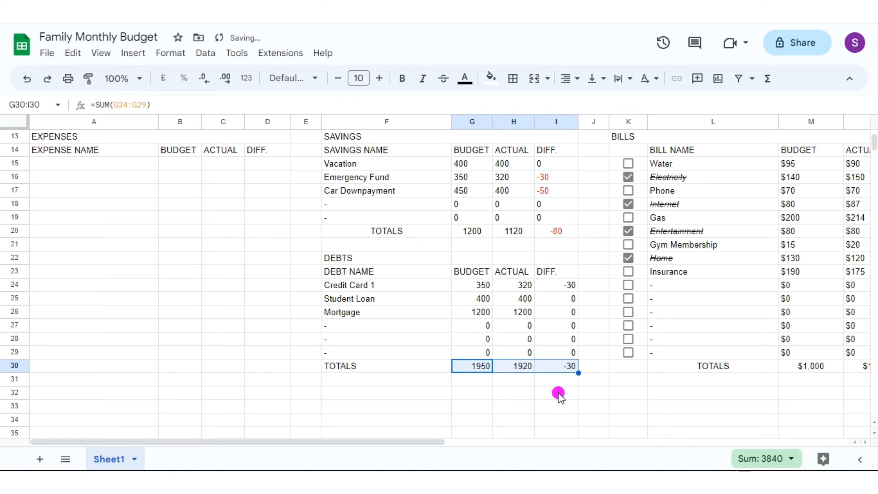
Add a conditional format rule to the debts DIFF. range I24:I30 for values between -1 and -999999.
{"action": "left_click", "coordinate": [559, 394]}
{"action": "left_click_drag", "start_coordinate": [554, 284], "coordinate": [564, 367]}
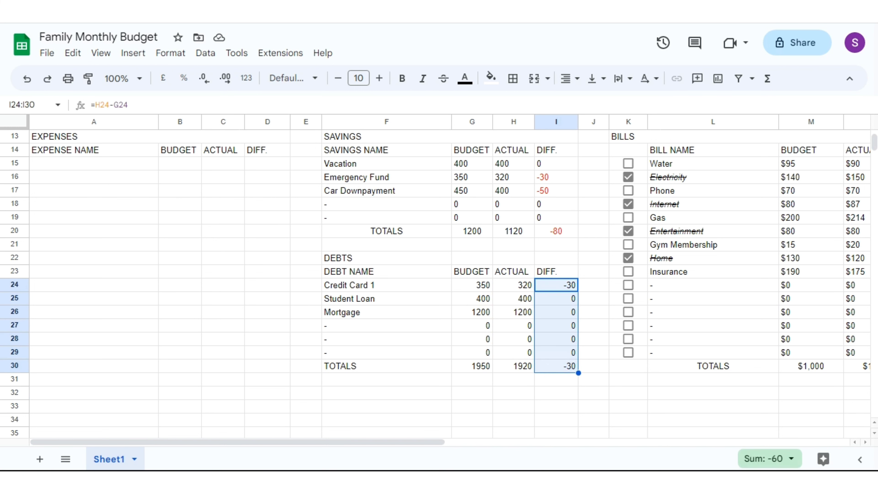
{"action": "left_click", "coordinate": [171, 58]}
{"action": "left_click", "coordinate": [200, 273]}
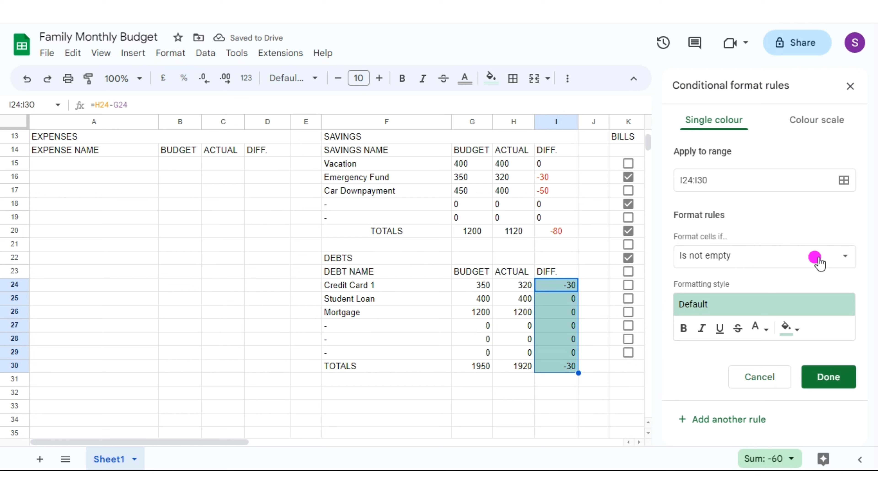
{"action": "left_click", "coordinate": [840, 256]}
{"action": "left_click_drag", "start_coordinate": [801, 310], "coordinate": [715, 422]}
{"action": "left_click", "coordinate": [715, 422]}
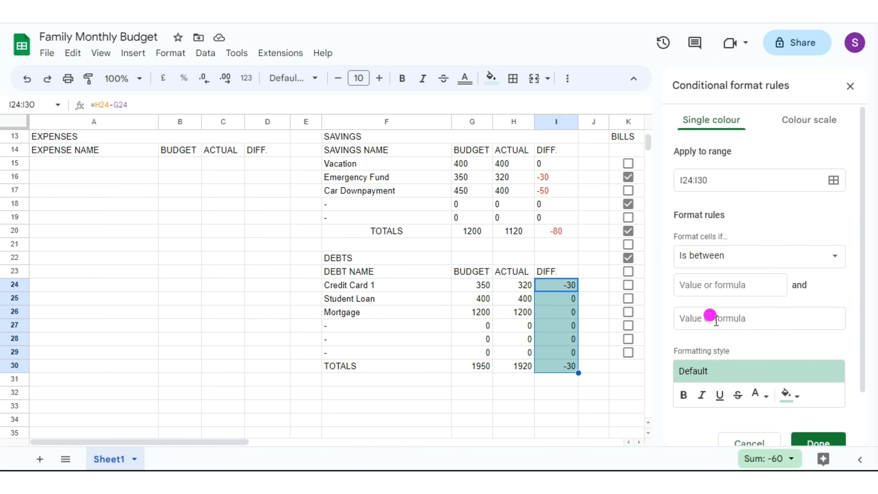
{"action": "left_click", "coordinate": [709, 284]}
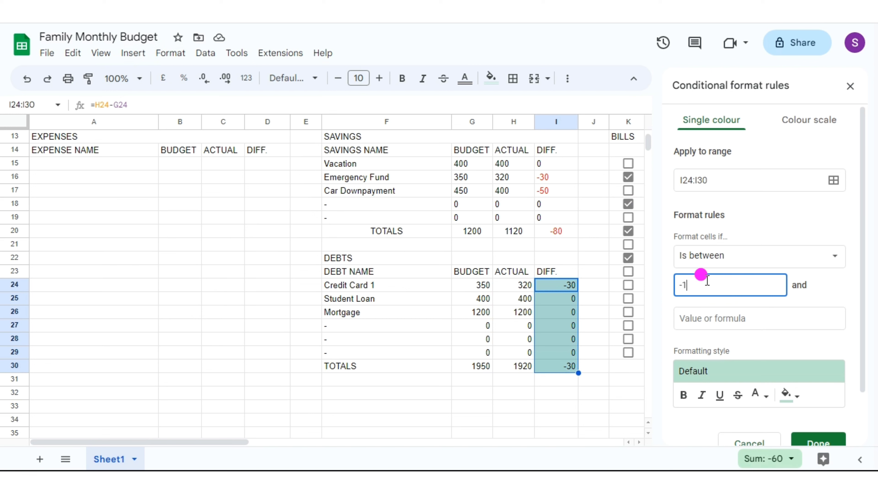
{"action": "left_click", "coordinate": [709, 317]}
{"action": "type", "text": "-9999"}
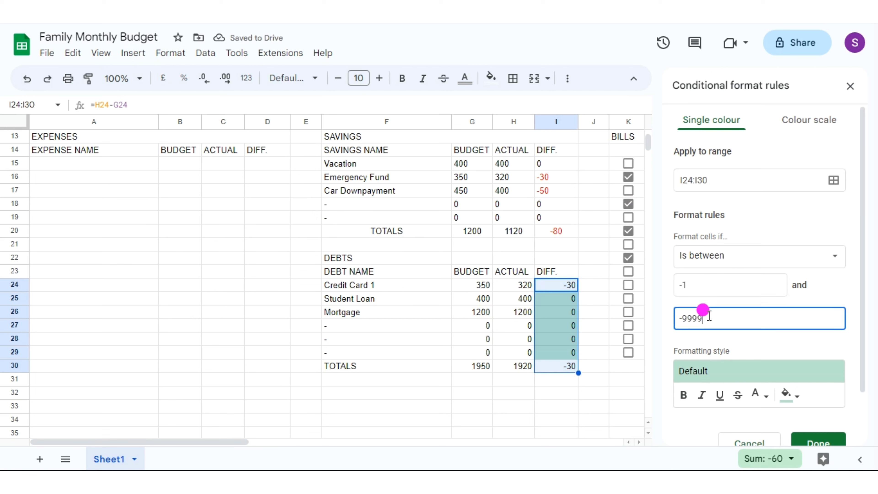
Format the debts difference rule with a white fill and red text, and save it.
{"action": "left_click", "coordinate": [787, 394]}
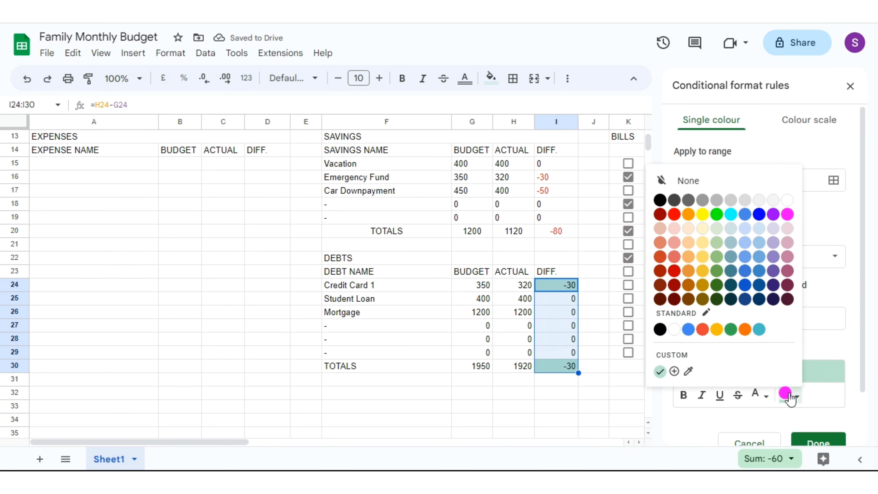
{"action": "left_click", "coordinate": [672, 330]}
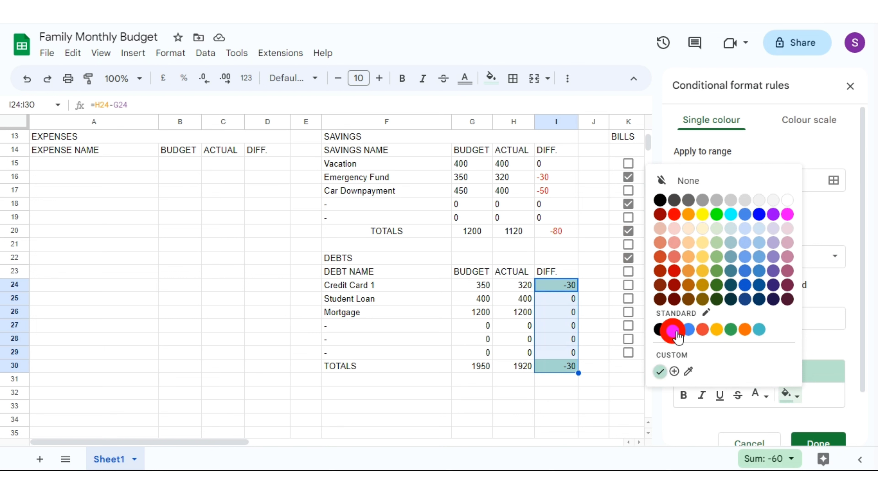
{"action": "left_click", "coordinate": [762, 396]}
{"action": "left_click", "coordinate": [644, 271]}
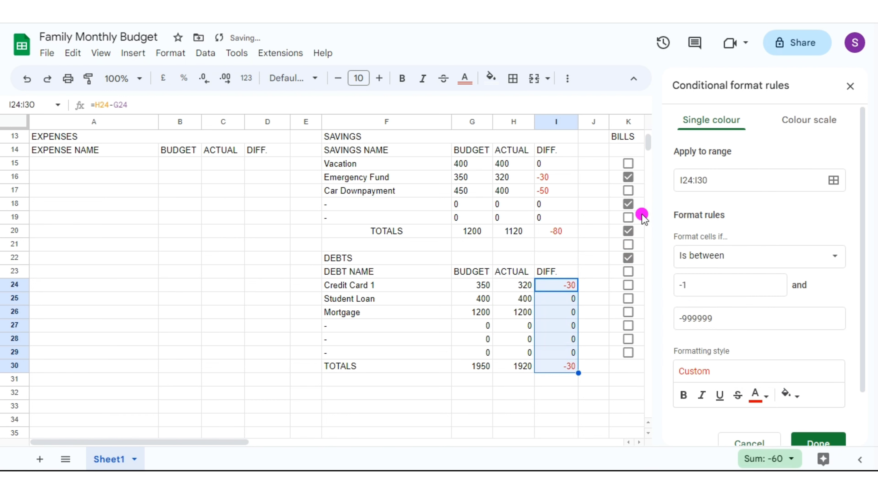
{"action": "left_click", "coordinate": [809, 440]}
{"action": "left_click", "coordinate": [849, 87]}
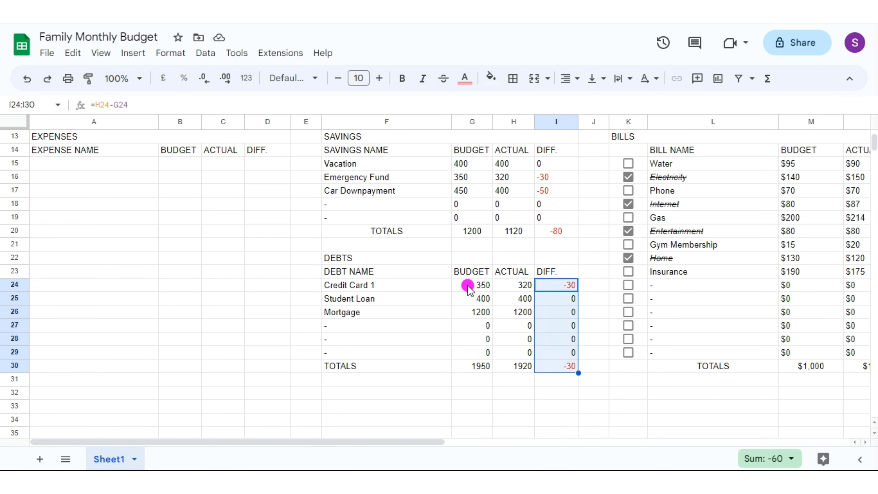
Left-align the debts amounts in G24:I29 and centre the debts totals row F30:I30.
{"action": "mouse_move", "coordinate": [466, 285]}
{"action": "left_mouse_down"}
{"action": "mouse_move", "coordinate": [515, 295]}
{"action": "mouse_move", "coordinate": [560, 357]}
{"action": "left_mouse_up"}
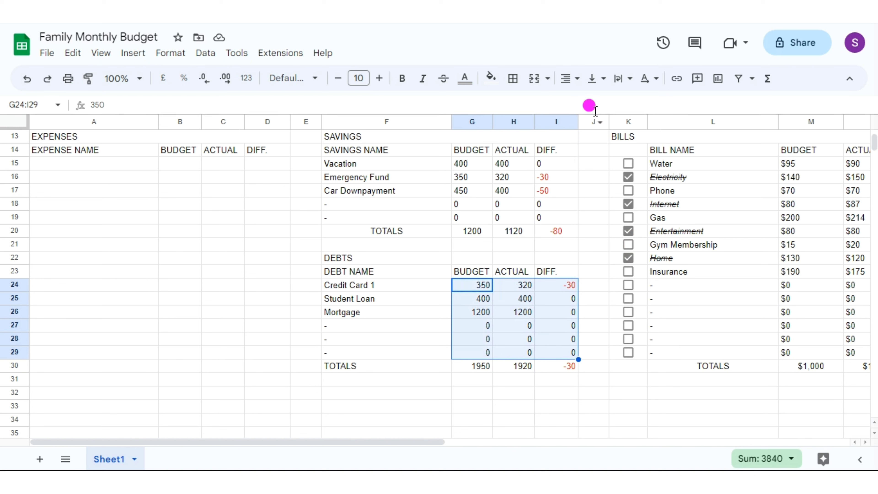
{"action": "left_click", "coordinate": [568, 78]}
{"action": "left_click", "coordinate": [566, 103]}
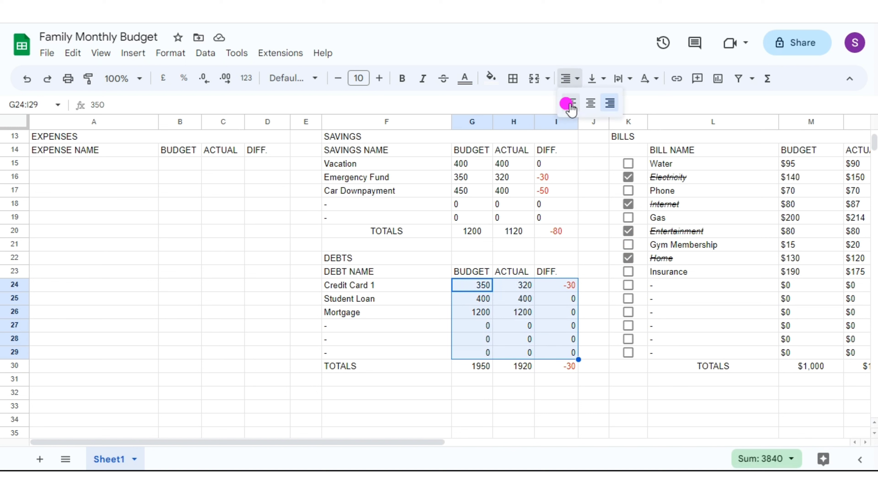
{"action": "left_click_drag", "start_coordinate": [401, 366], "coordinate": [557, 365]}
{"action": "left_click", "coordinate": [572, 79]}
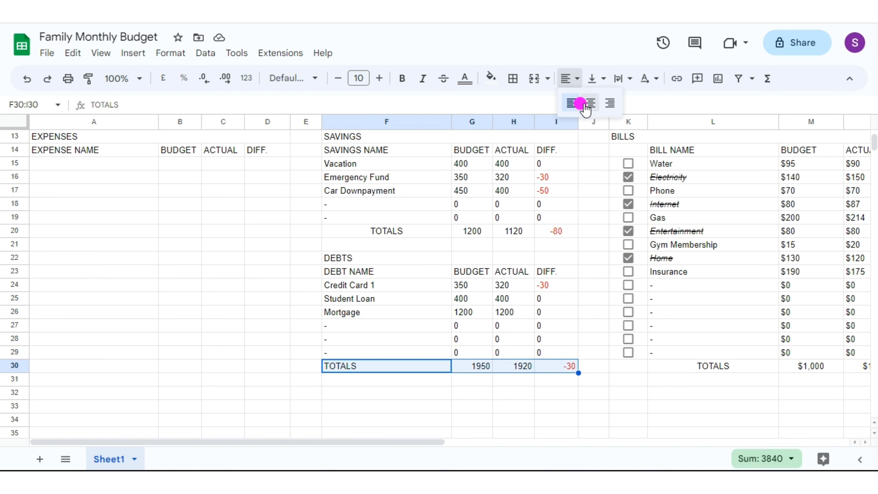
{"action": "left_click", "coordinate": [581, 102]}
Enter the expense names Groceries, Transportation, Health/Medical, Utilities and Eating Out in A15:A19.
{"action": "left_click", "coordinate": [58, 164]}
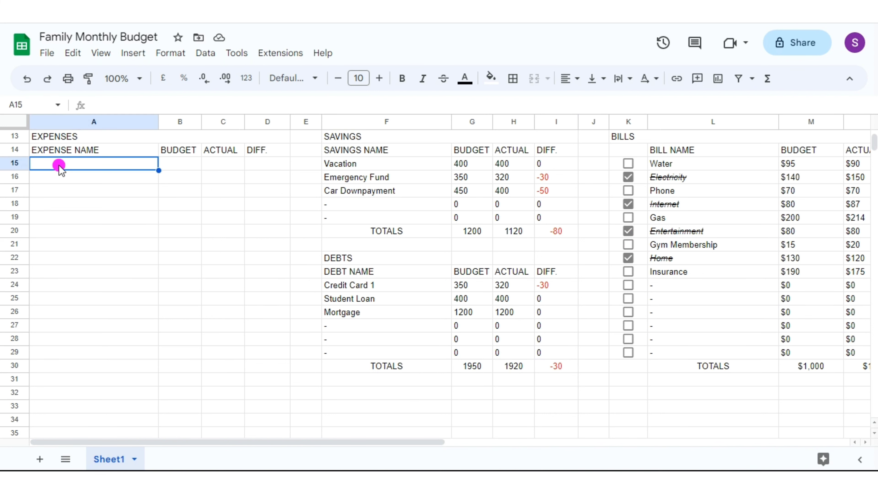
{"action": "type", "text": "Grocerie"}
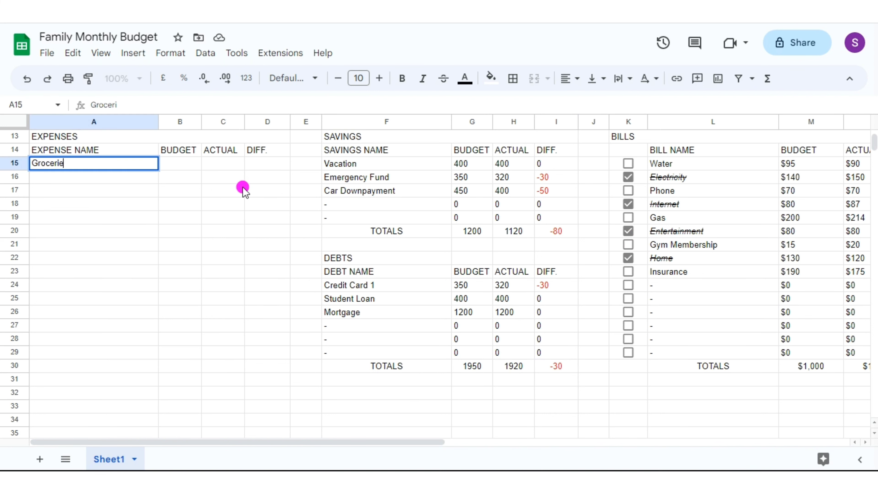
{"action": "type", "text": "s"}
{"action": "key", "text": "Return"}
{"action": "type", "text": "Trans"}
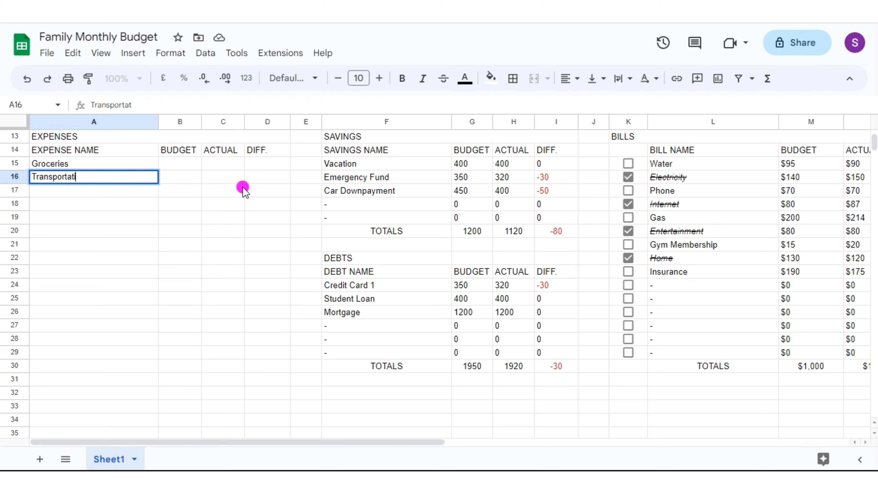
{"action": "key", "text": "Return"}
{"action": "type", "text": "Health"}
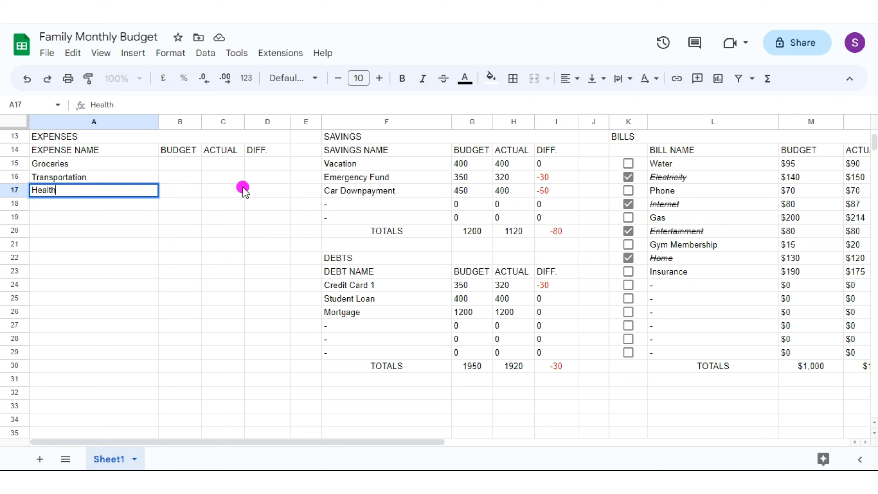
{"action": "type", "text": "/Medical"}
{"action": "key", "text": "Return"}
{"action": "type", "text": "Utilities"}
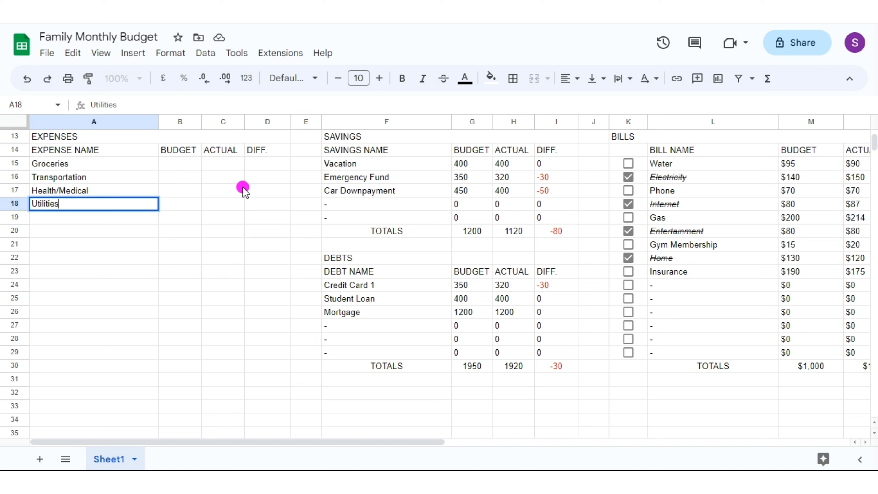
{"action": "key", "text": "Return"}
{"action": "type", "text": "Eat"}
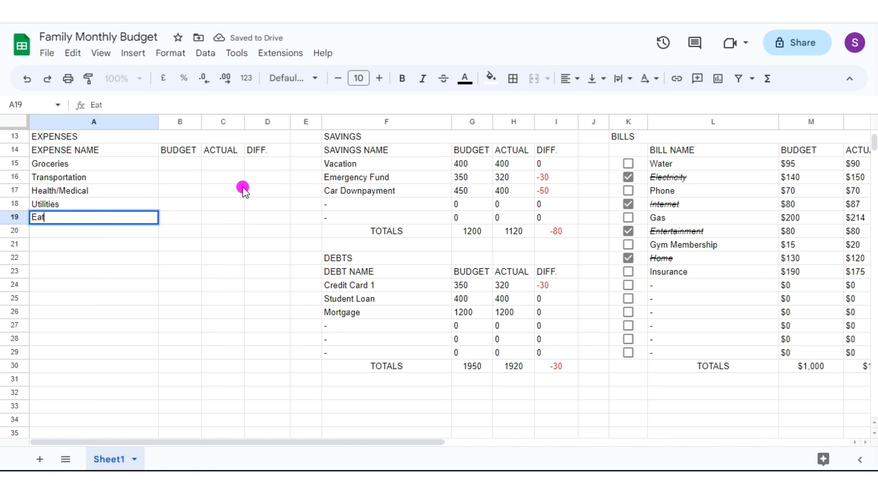
{"action": "type", "text": "ing Out"}
{"action": "key", "text": "Return"}
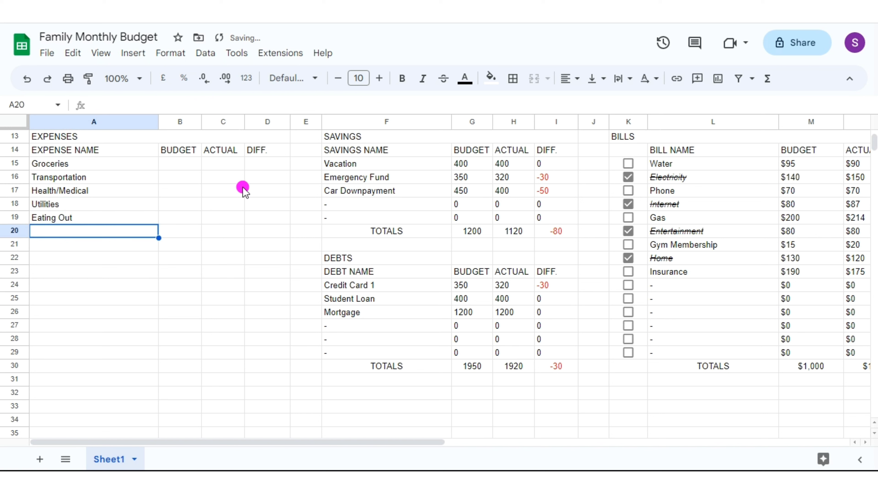
Enter the expense names Shopping, Taxes, Gifts and Pets in A20:A23 and dash placeholders in A24:A29.
{"action": "type", "text": "Shopping"}
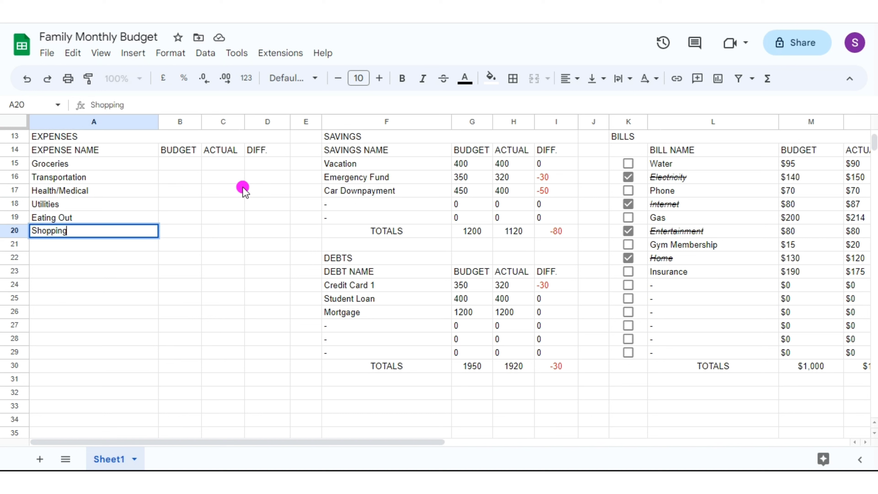
{"action": "key", "text": "Return"}
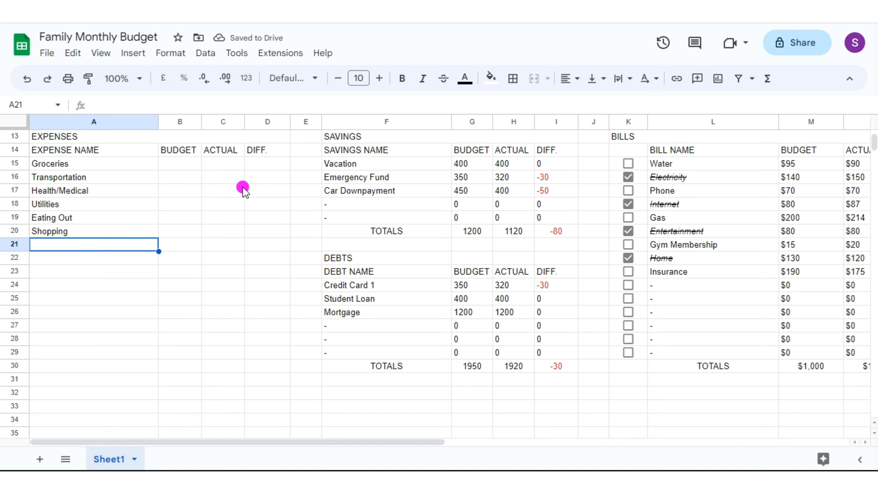
{"action": "type", "text": "Taxes"}
{"action": "key", "text": "Return"}
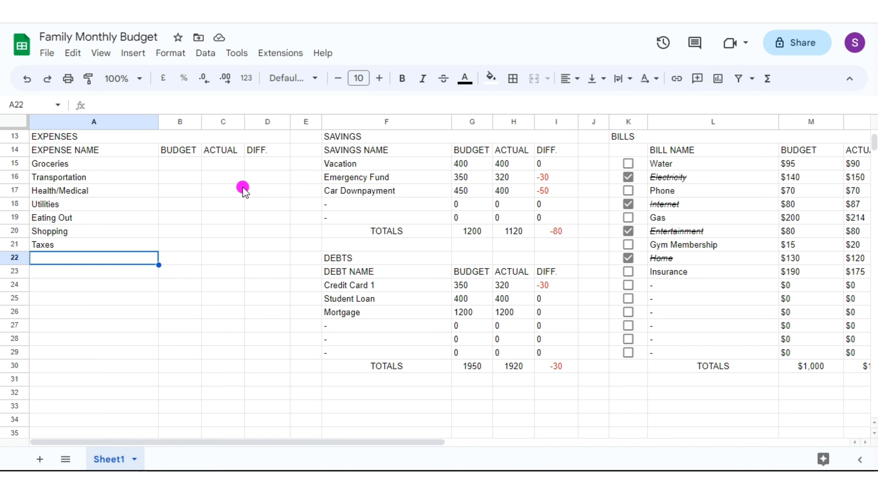
{"action": "type", "text": "Gifts"}
{"action": "key", "text": "Return"}
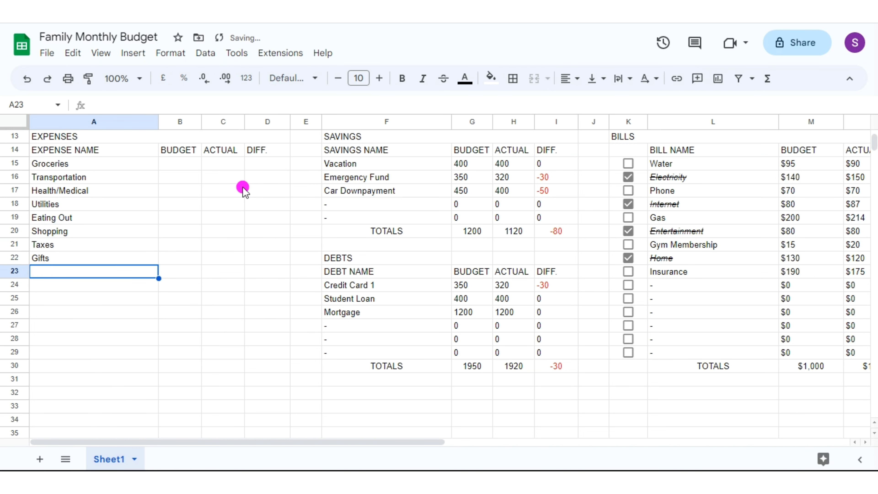
{"action": "type", "text": "Pets"}
{"action": "key", "text": "Return"}
{"action": "type", "text": "- - - - -"}
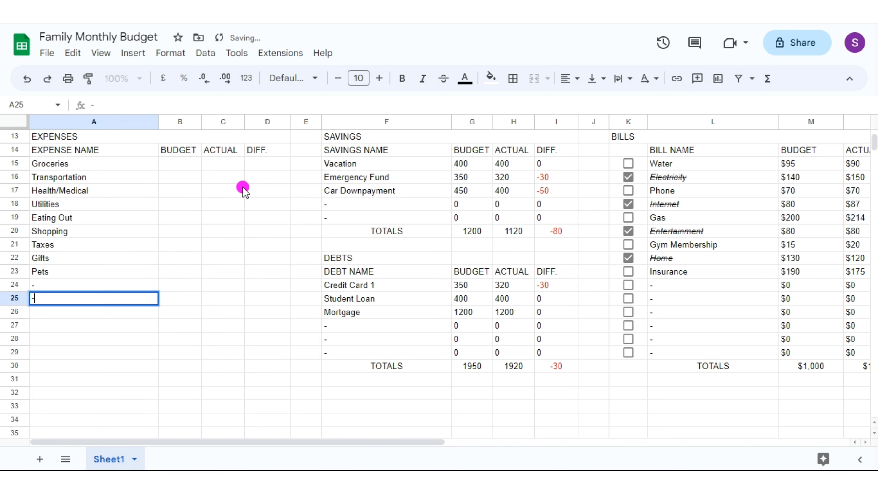
{"action": "key", "text": "Return"}
{"action": "type", "text": "-"}
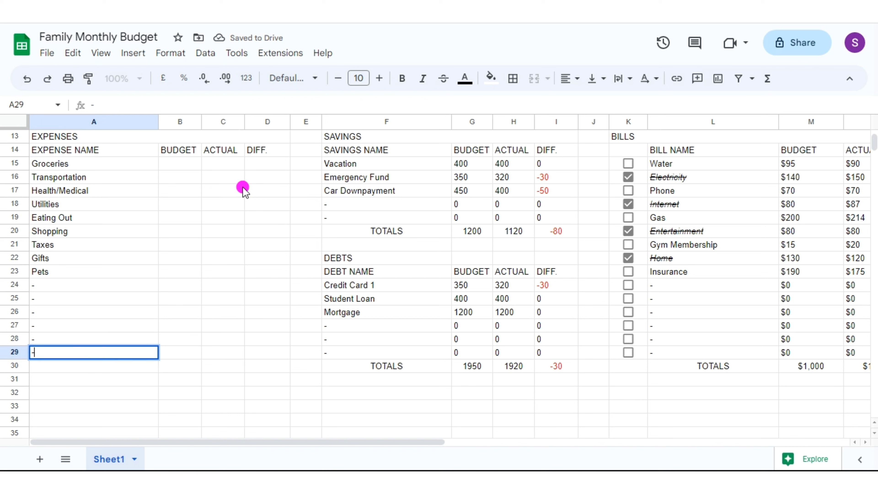
Enter the expenses BUDGET amounts 300, 80, 70, 60, 180, 250, 120, 75 and 25 in B15:B23.
{"action": "left_click", "coordinate": [171, 165]}
{"action": "type", "text": "300"}
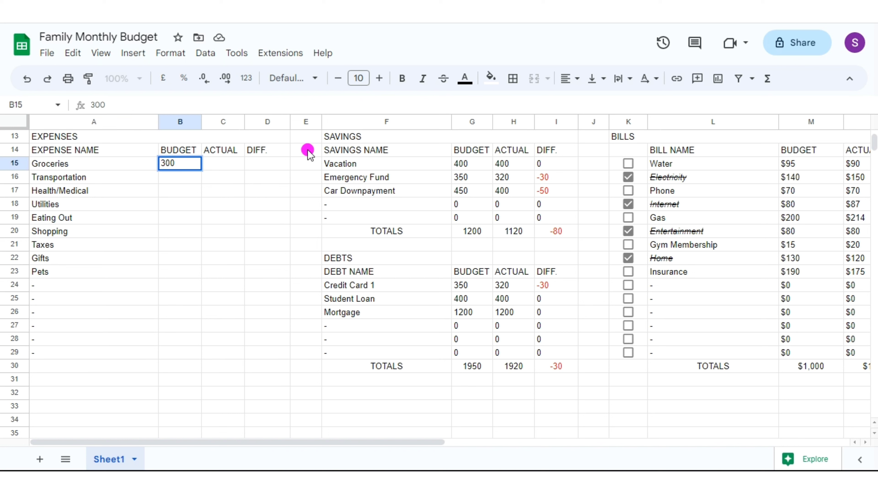
{"action": "key", "text": "Return"}
{"action": "type", "text": "80"}
{"action": "key", "text": "Return"}
{"action": "type", "text": "70"}
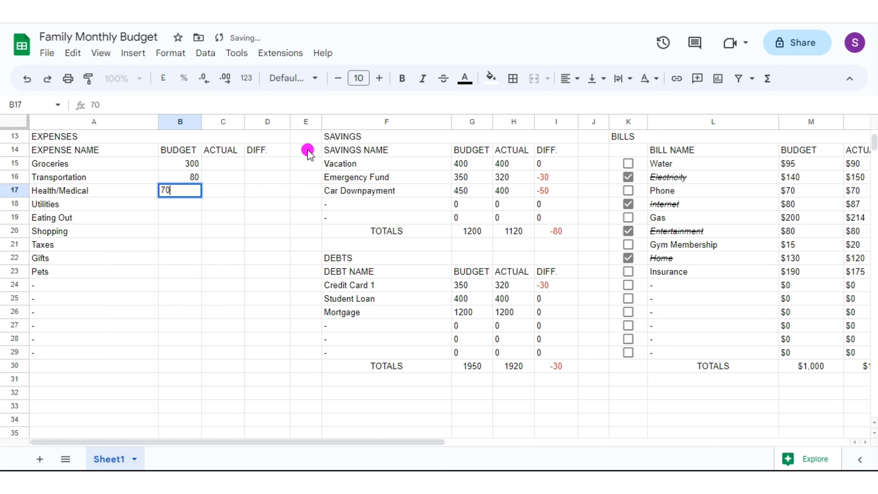
{"action": "key", "text": "Return"}
{"action": "type", "text": "60"}
{"action": "key", "text": "Return"}
{"action": "type", "text": "180"}
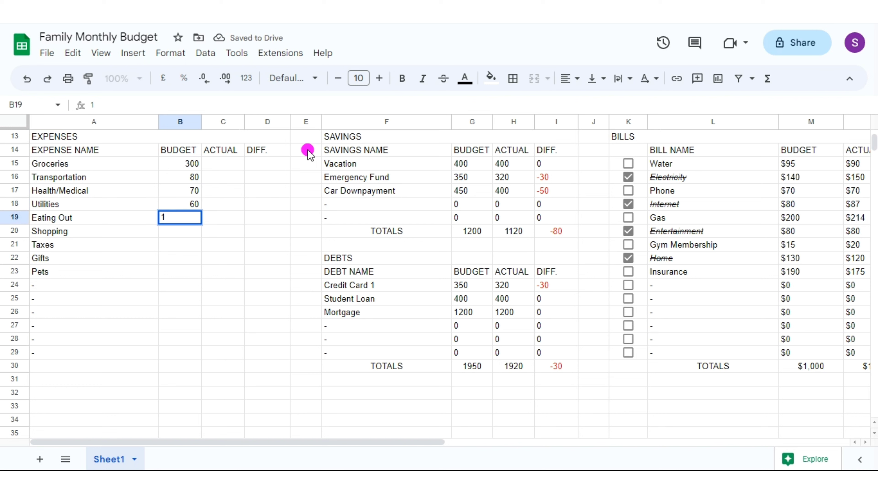
{"action": "key", "text": "Return"}
{"action": "type", "text": "250"}
{"action": "key", "text": "Return"}
{"action": "type", "text": "12"}
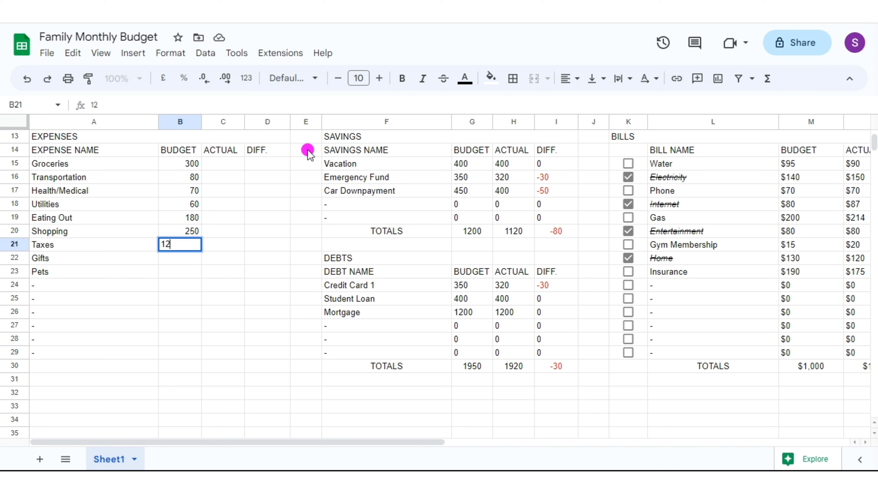
{"action": "type", "text": "0"}
{"action": "key", "text": "Return"}
{"action": "type", "text": "75"}
{"action": "key", "text": "Return"}
{"action": "type", "text": "25"}
{"action": "key", "text": "Return"}
Enter the expenses ACTUAL amounts 280, 80, 70, 60, 200, 175, 120, 75 and 60 in C15:C23.
{"action": "type", "text": "2"}
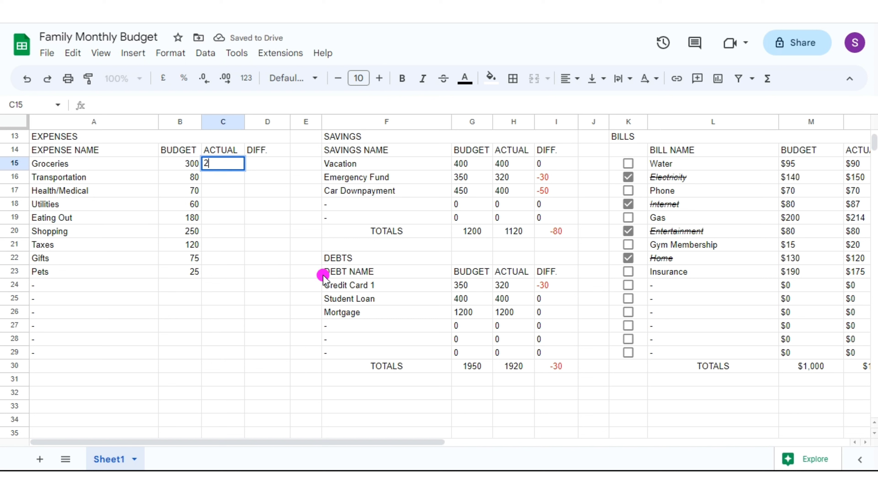
{"action": "key", "text": "Return"}
{"action": "type", "text": "80"}
{"action": "key", "text": "Return"}
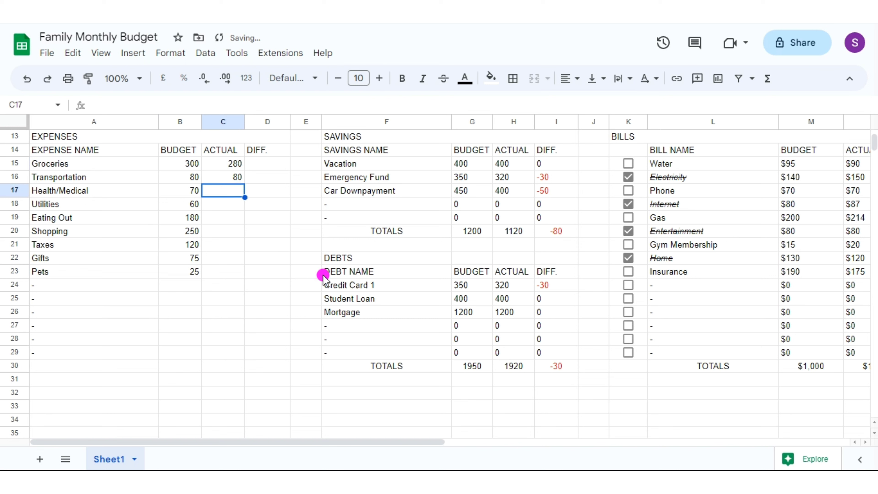
{"action": "type", "text": "70"}
{"action": "key", "text": "Return"}
{"action": "type", "text": "60"}
{"action": "key", "text": "Return"}
{"action": "type", "text": "200"}
{"action": "key", "text": "Return"}
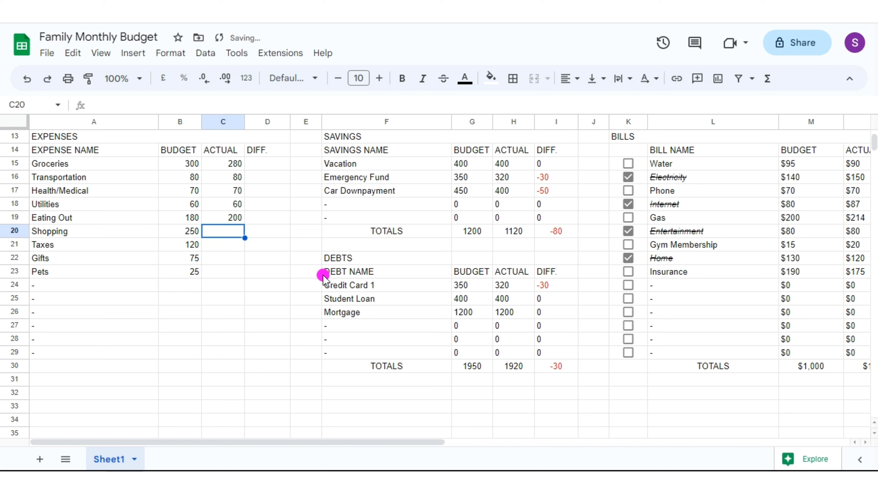
{"action": "type", "text": "175"}
{"action": "key", "text": "Return"}
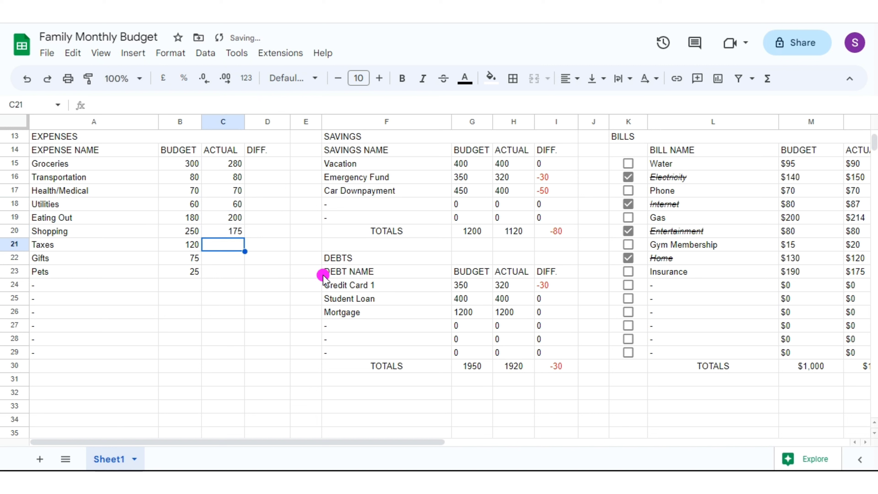
{"action": "type", "text": "120"}
{"action": "key", "text": "Return"}
{"action": "type", "text": "75"}
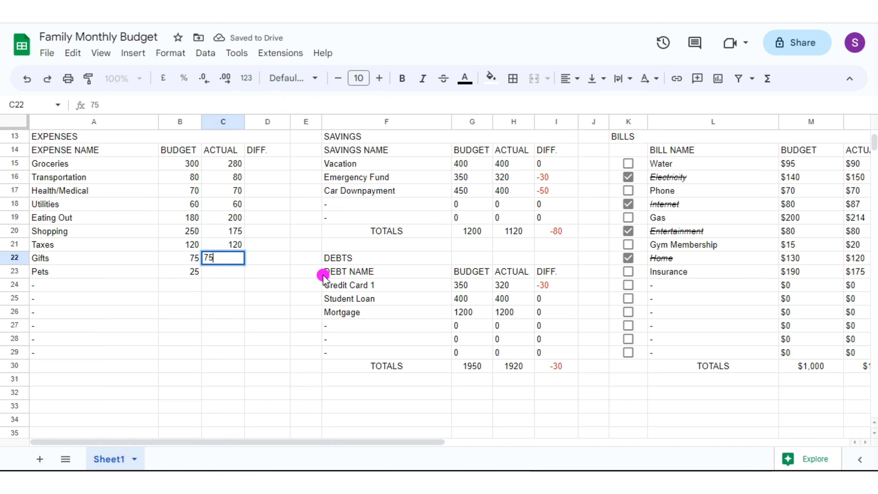
{"action": "key", "text": "Return"}
{"action": "type", "text": "60"}
{"action": "left_click", "coordinate": [265, 164]}
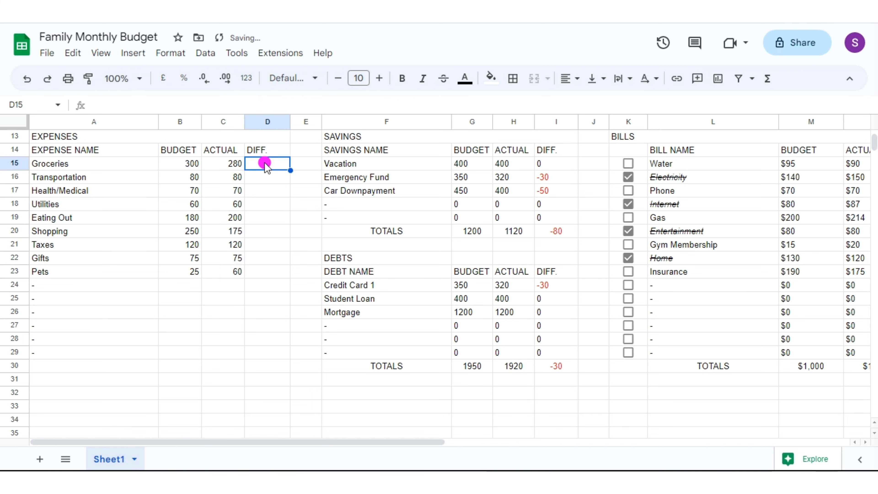
Enter the formula =B15-C15 in D15 and fill it down through D23 for the expense differences.
{"action": "type", "text": "="}
{"action": "left_click", "coordinate": [182, 164]}
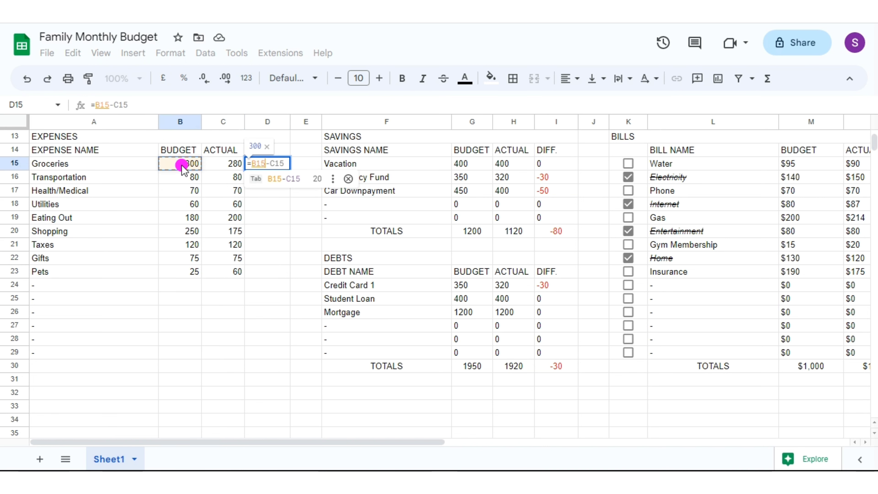
{"action": "type", "text": "-"}
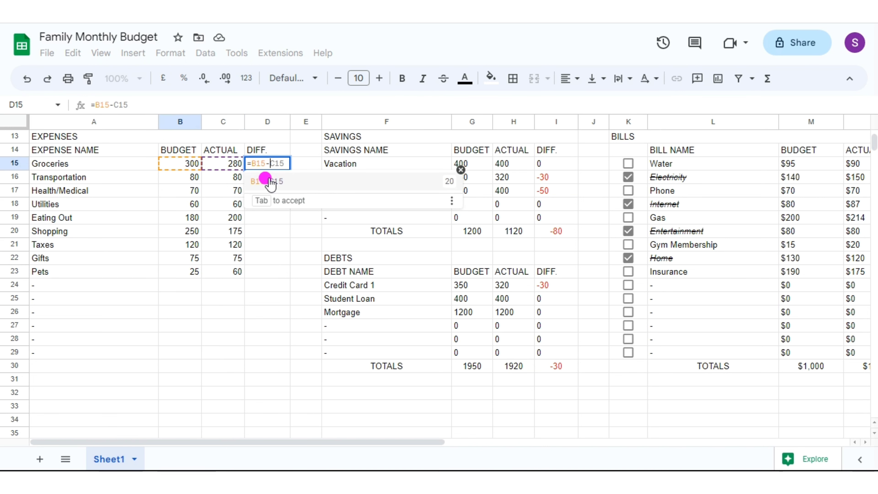
{"action": "left_click", "coordinate": [234, 165]}
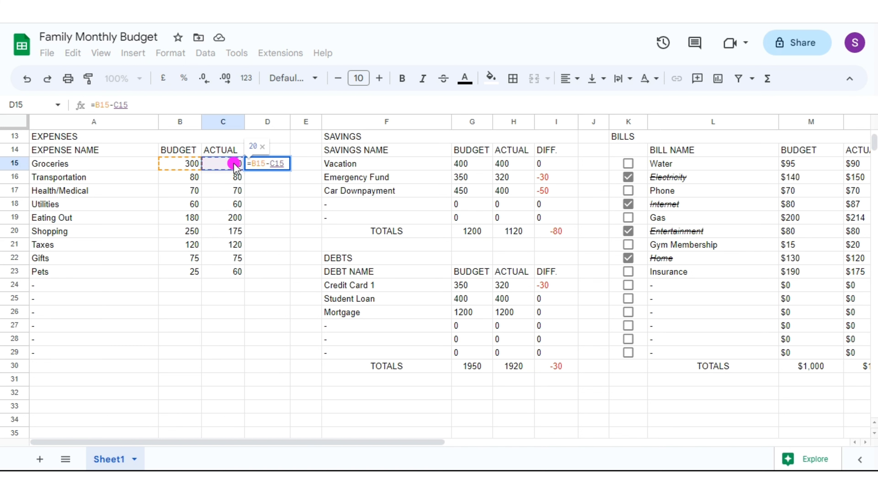
{"action": "key", "text": "Return"}
{"action": "left_click_drag", "start_coordinate": [290, 170], "coordinate": [287, 278]}
Fill the placeholder expense amounts B24:C29 with 0 and extend the DIFF. formula from D23 down to D29.
{"action": "left_click", "coordinate": [193, 285]}
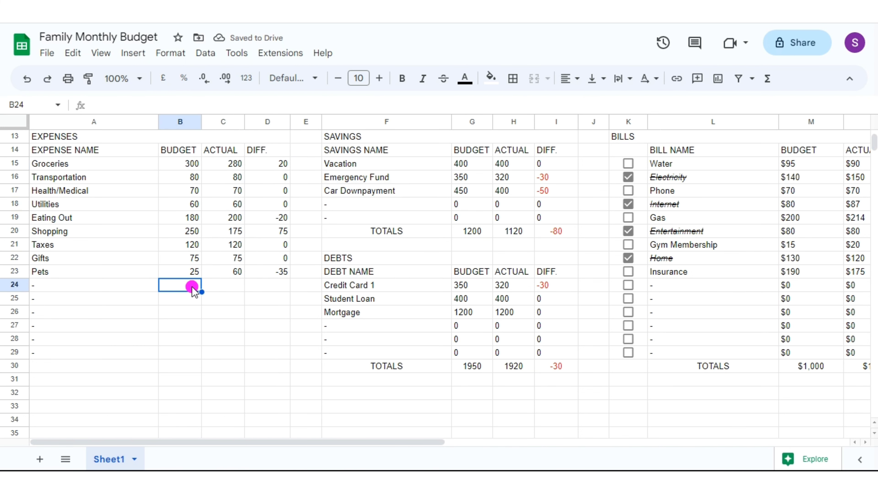
{"action": "type", "text": "0"}
{"action": "left_click_drag", "start_coordinate": [202, 292], "coordinate": [237, 352]}
{"action": "left_click", "coordinate": [281, 284]}
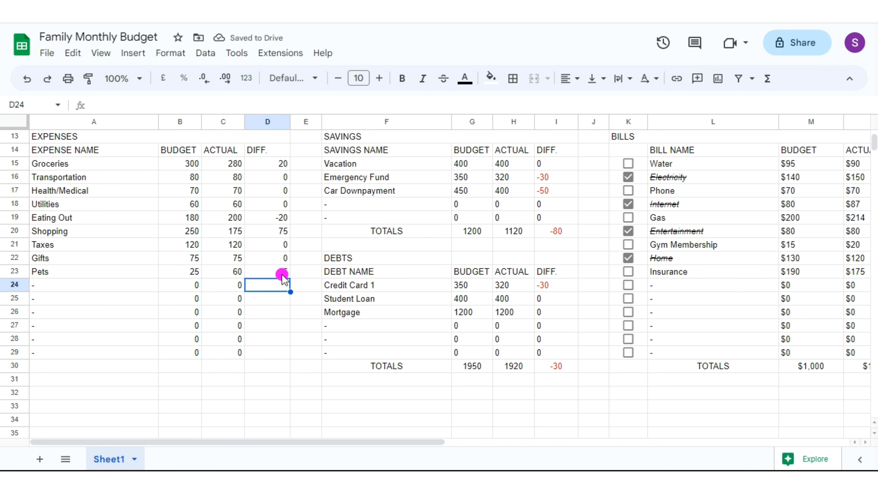
{"action": "left_click", "coordinate": [282, 272]}
{"action": "left_click_drag", "start_coordinate": [289, 279], "coordinate": [286, 355]}
Label A30 as TOTALS and start a formula in B30 to sum the expenses BUDGET amounts B15:B29.
{"action": "left_click", "coordinate": [67, 366]}
{"action": "type", "text": "T"}
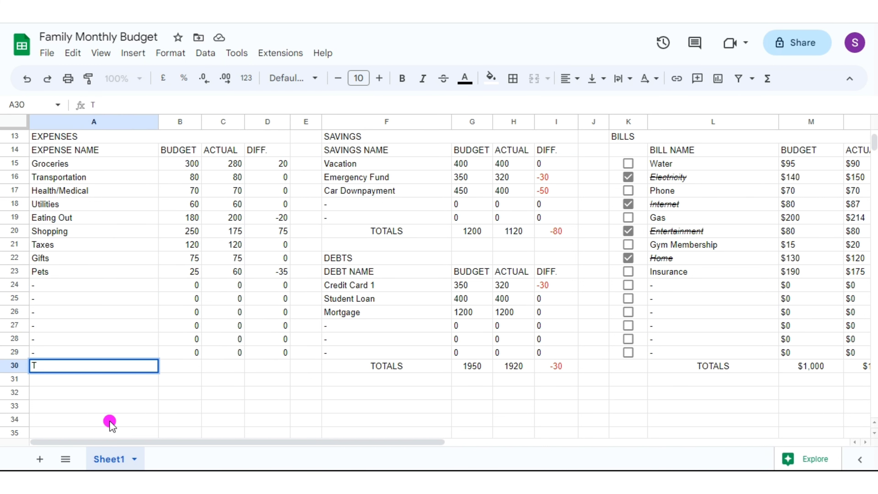
{"action": "type", "text": "OTALS"}
{"action": "key", "text": "Tab"}
{"action": "type", "text": "="}
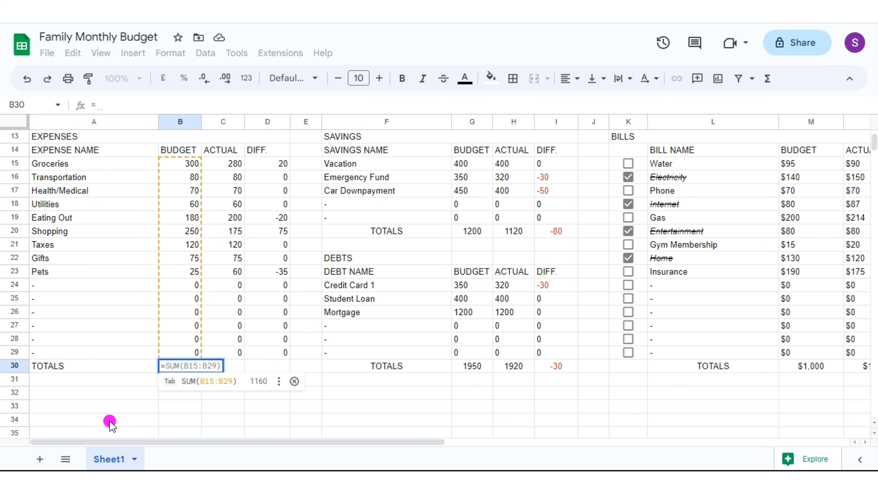
Enter =SUM(B15:B29) in the expenses totals cell B30 and fill the formula across to D30.
{"action": "key", "text": "Tab"}
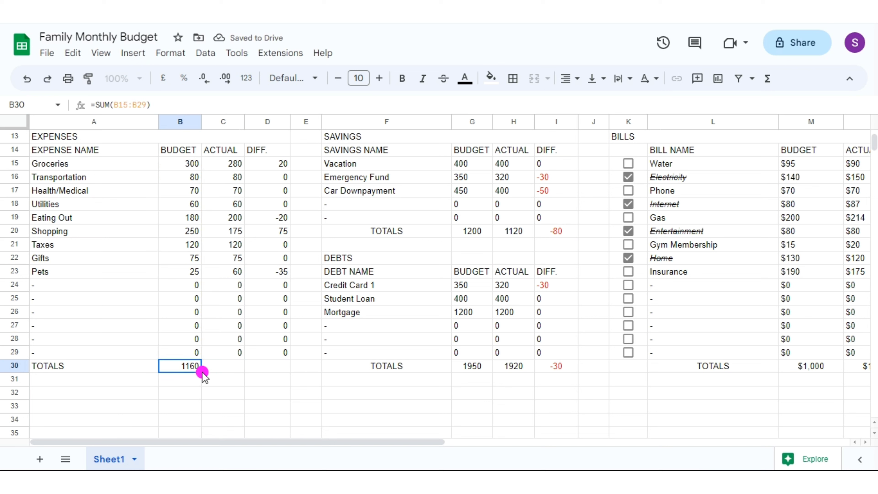
{"action": "left_click", "coordinate": [198, 374]}
{"action": "left_click", "coordinate": [193, 362]}
{"action": "left_click_drag", "start_coordinate": [200, 372], "coordinate": [281, 370]}
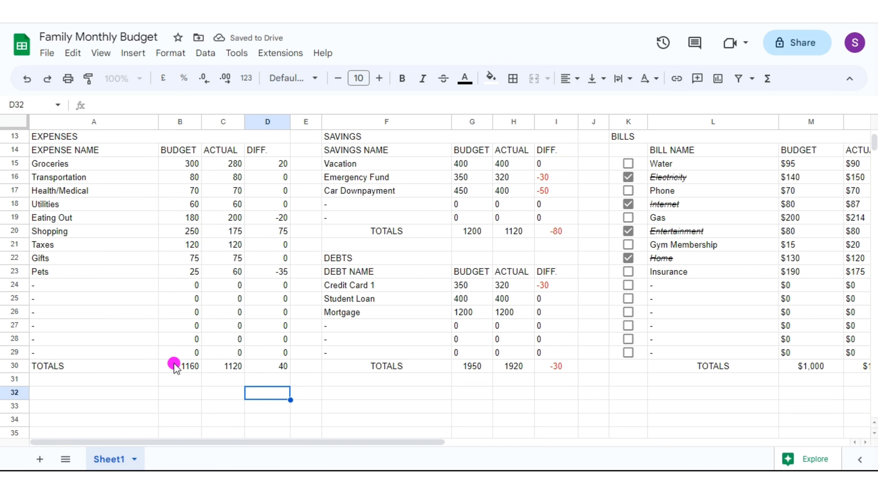
Format the expense amounts in B15:D30 as dollars without decimal places and align them left.
{"action": "left_click_drag", "start_coordinate": [186, 165], "coordinate": [262, 364]}
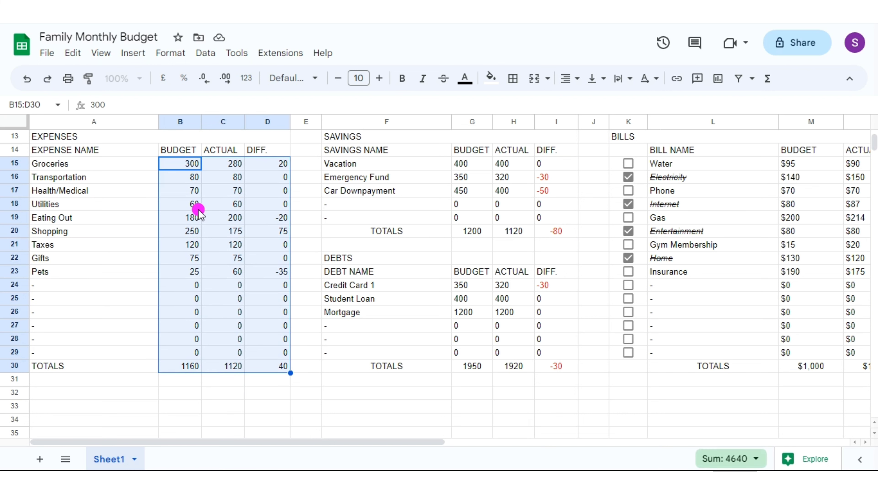
{"action": "left_click", "coordinate": [171, 53]}
{"action": "mouse_move", "coordinate": [247, 118]}
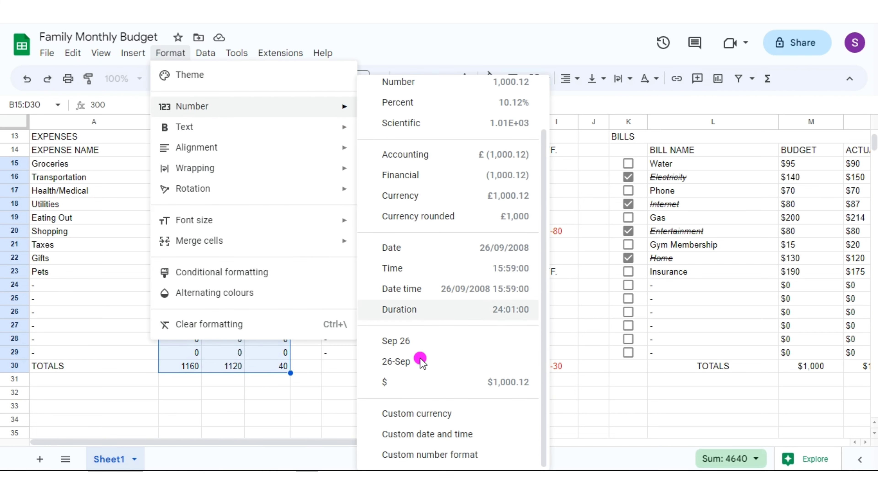
{"action": "left_click", "coordinate": [384, 382]}
{"action": "left_click", "coordinate": [201, 80]}
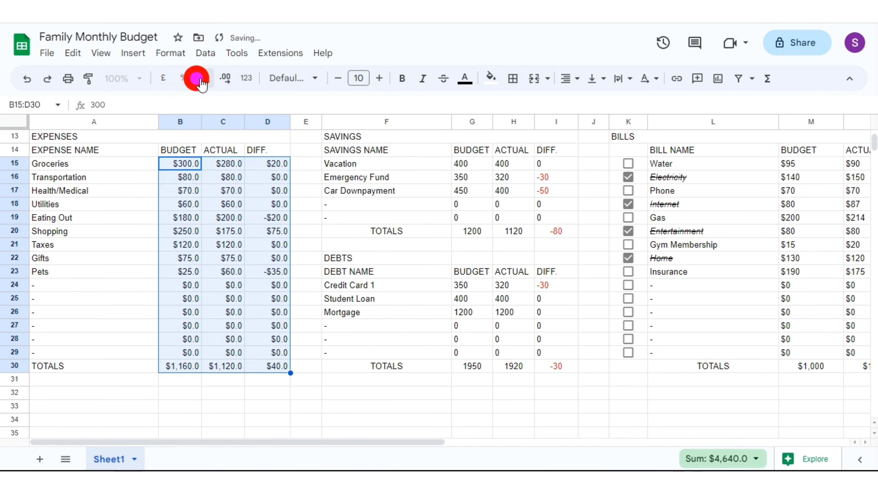
{"action": "left_click", "coordinate": [201, 80]}
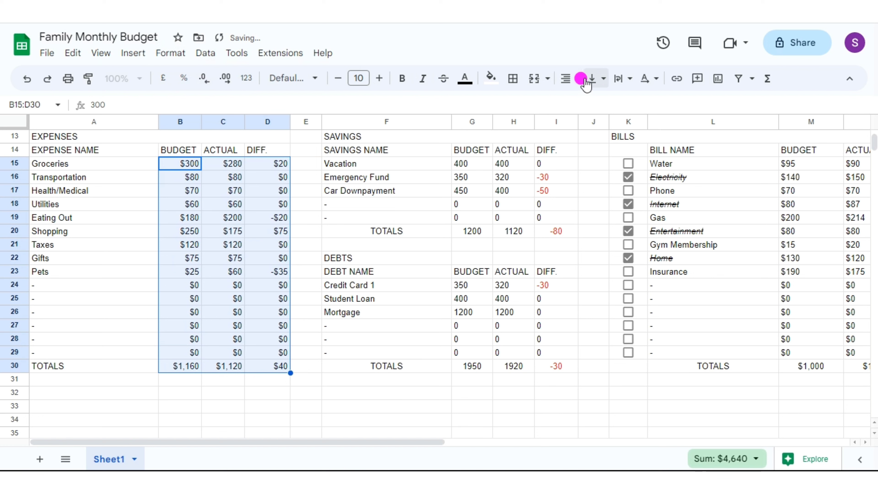
{"action": "left_click", "coordinate": [574, 79]}
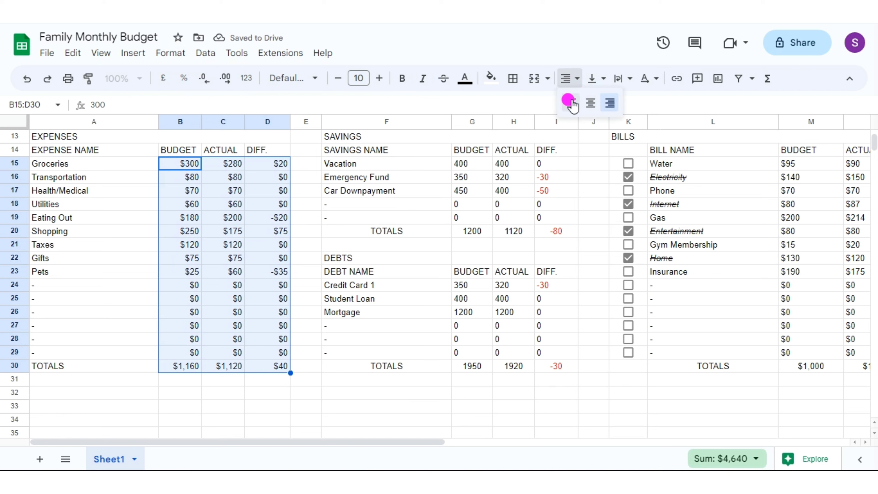
{"action": "left_click", "coordinate": [572, 103]}
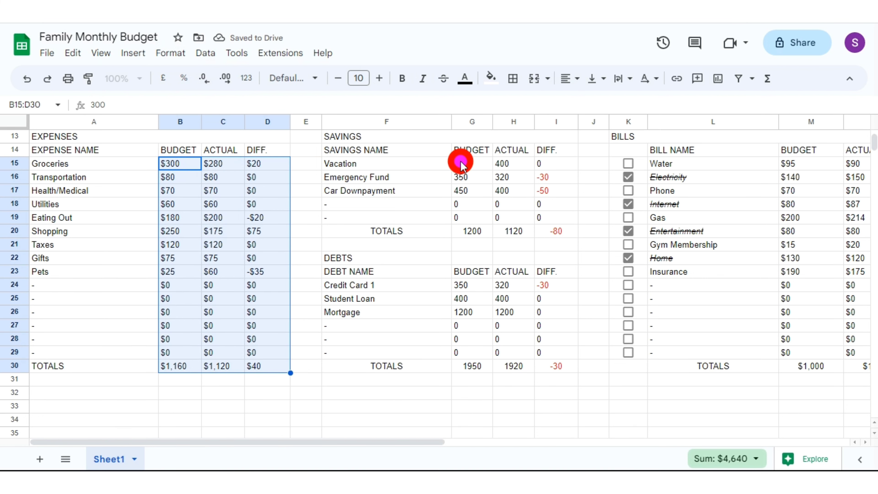
Format the savings amounts in G15:I20 as dollars without decimal places.
{"action": "left_click_drag", "start_coordinate": [461, 163], "coordinate": [546, 236]}
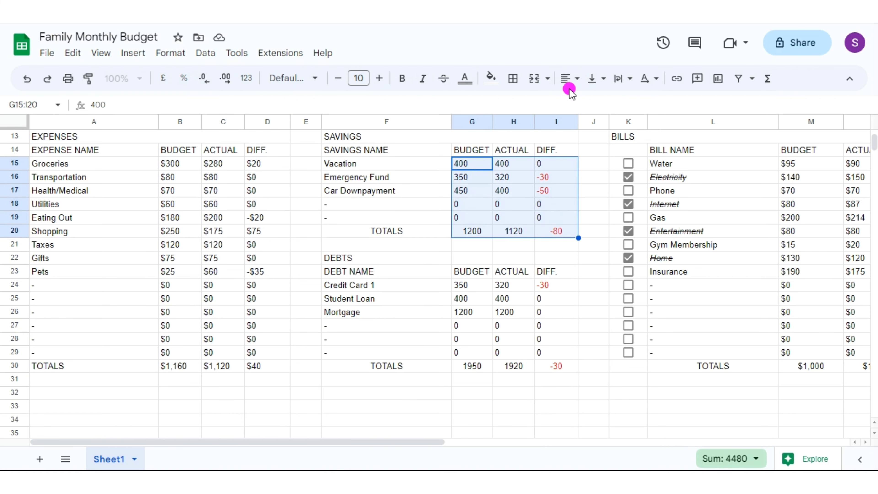
{"action": "left_click", "coordinate": [170, 53]}
{"action": "mouse_move", "coordinate": [239, 106]}
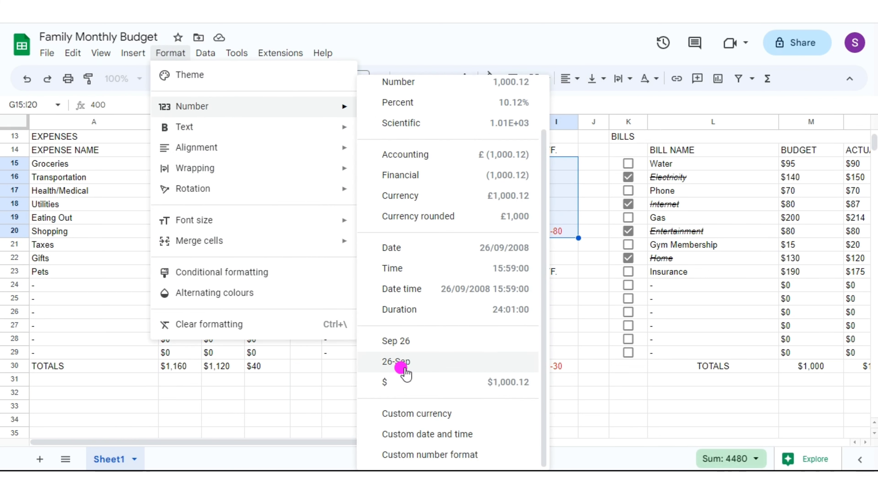
{"action": "left_click", "coordinate": [397, 382]}
{"action": "left_click", "coordinate": [204, 79]}
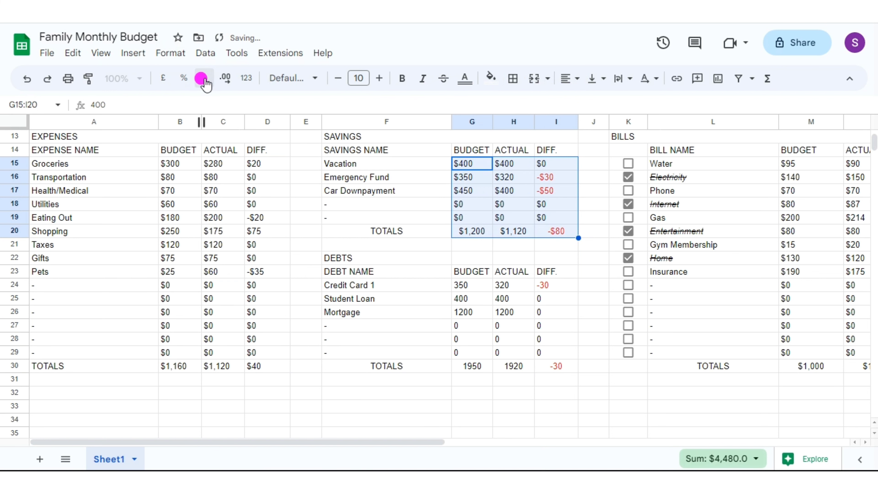
{"action": "left_click", "coordinate": [204, 79]}
Format the debt amounts in G24:I30 as dollars without decimal places.
{"action": "left_click_drag", "start_coordinate": [464, 286], "coordinate": [556, 366]}
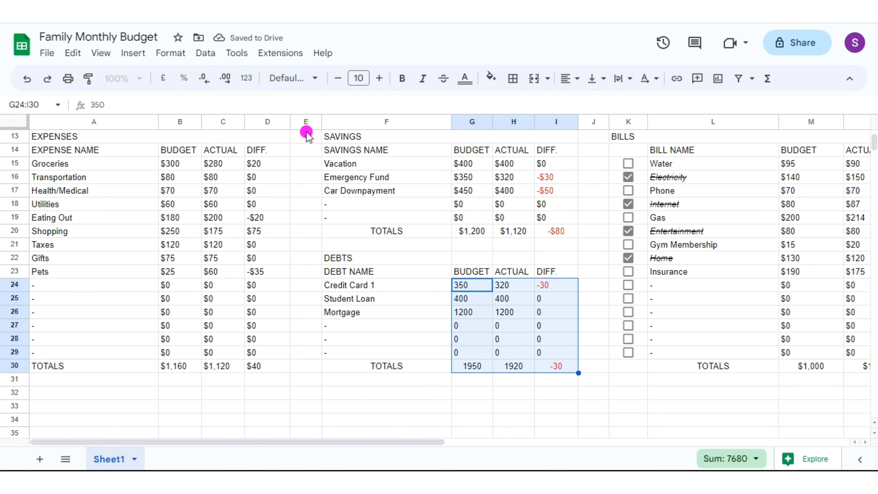
{"action": "left_click", "coordinate": [174, 53]}
{"action": "mouse_move", "coordinate": [204, 53]}
{"action": "mouse_move", "coordinate": [170, 53]}
{"action": "mouse_move", "coordinate": [361, 108]}
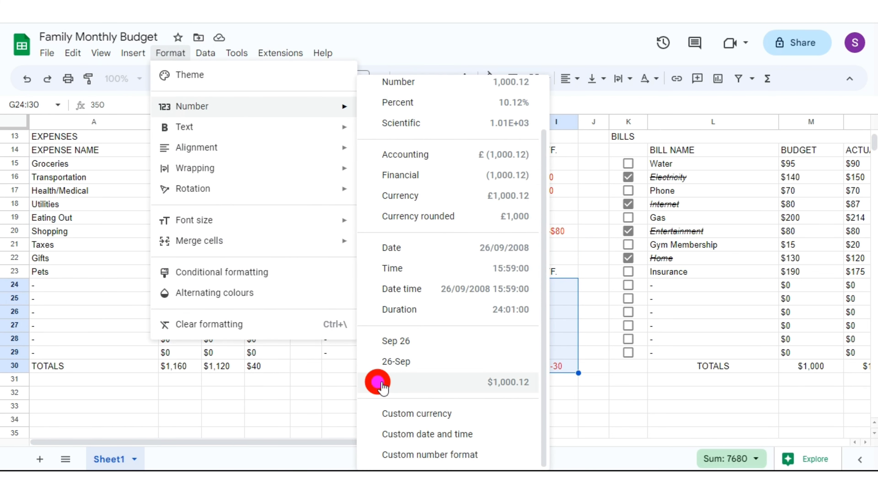
{"action": "left_click", "coordinate": [378, 380]}
{"action": "left_click", "coordinate": [204, 78]}
{"action": "left_click", "coordinate": [204, 78]}
{"action": "left_click", "coordinate": [333, 392]}
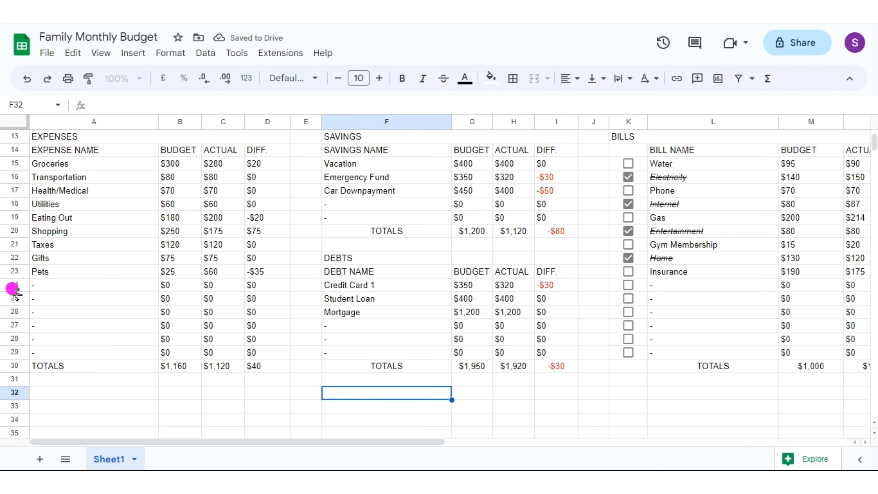
Center the expenses totals row A30:D30 horizontally.
{"action": "left_click_drag", "start_coordinate": [85, 366], "coordinate": [270, 367]}
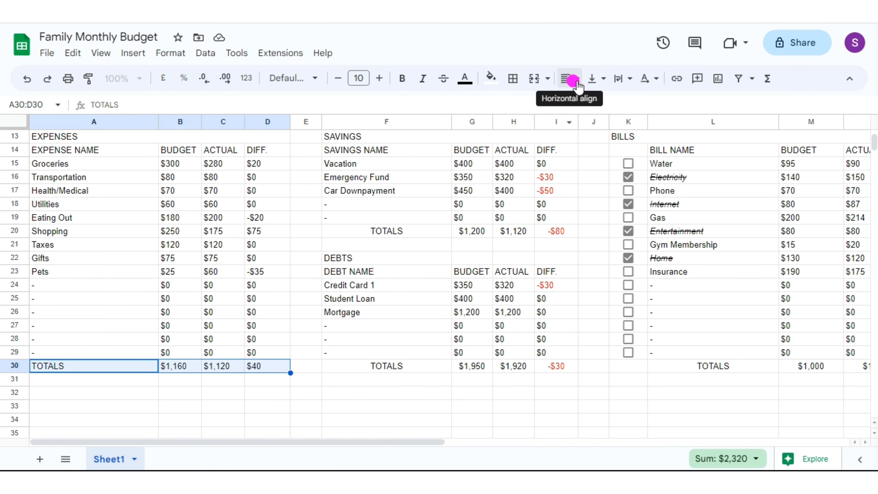
{"action": "left_click", "coordinate": [569, 79]}
{"action": "left_click", "coordinate": [591, 101]}
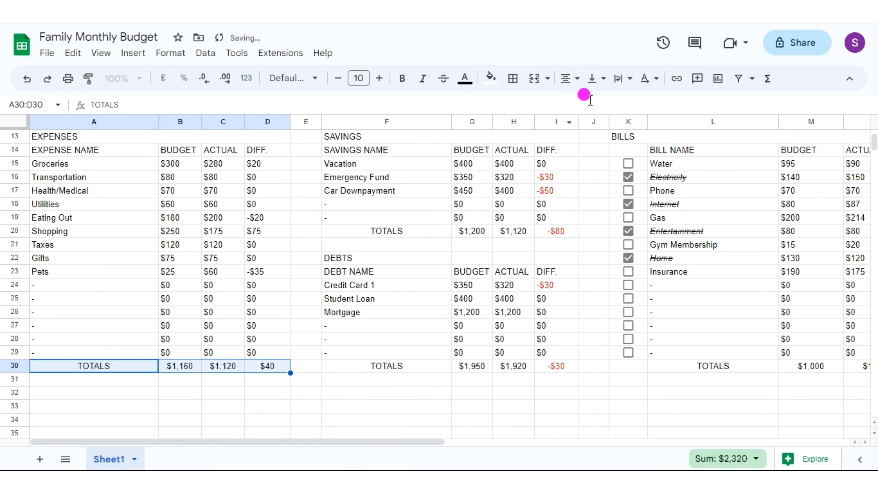
{"action": "left_click", "coordinate": [447, 405]}
Merge cells F1:I2 into one block and F3:I3 into another above the savings table.
{"action": "scroll", "coordinate": [368, 138], "scroll_direction": "up", "scroll_amount": 4}
{"action": "left_click", "coordinate": [369, 137]}
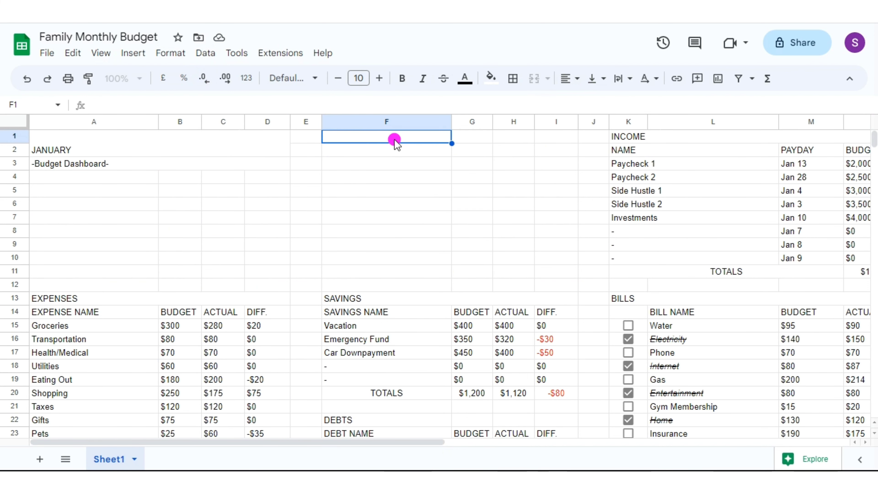
{"action": "left_click_drag", "start_coordinate": [398, 142], "coordinate": [565, 152]}
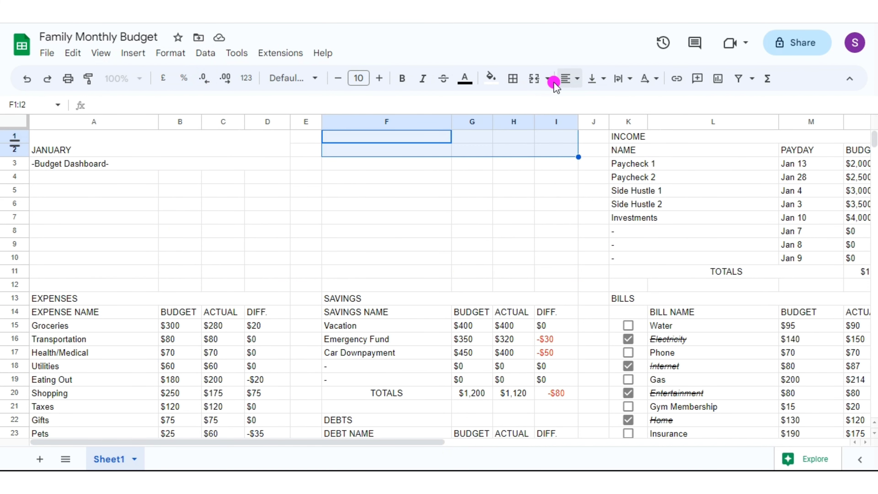
{"action": "left_click", "coordinate": [537, 83]}
{"action": "left_click_drag", "start_coordinate": [382, 165], "coordinate": [569, 170]}
{"action": "left_click", "coordinate": [533, 81]}
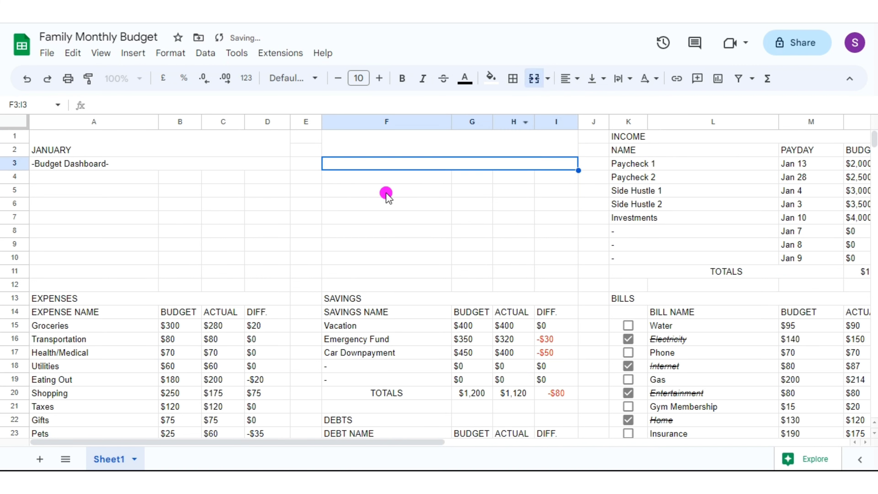
Merge cells F5:I6 into one block and F7:I7 into another for the second summary figure.
{"action": "left_click_drag", "start_coordinate": [373, 192], "coordinate": [568, 208]}
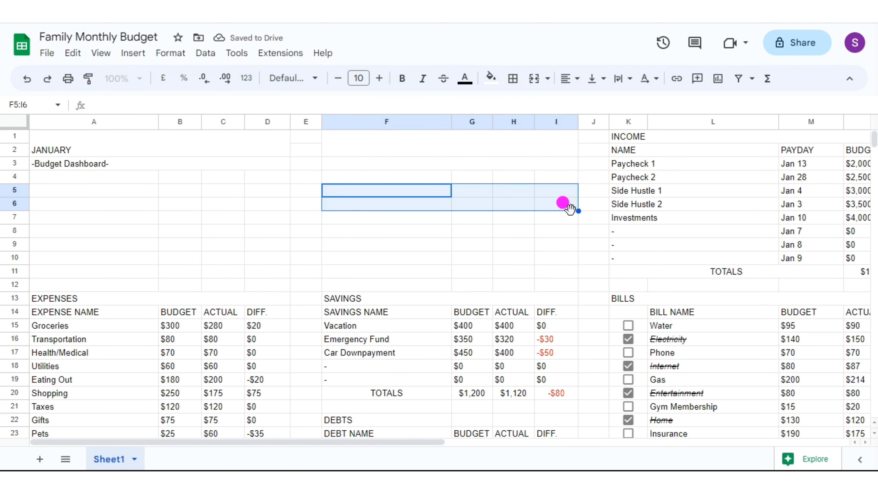
{"action": "left_click", "coordinate": [534, 78]}
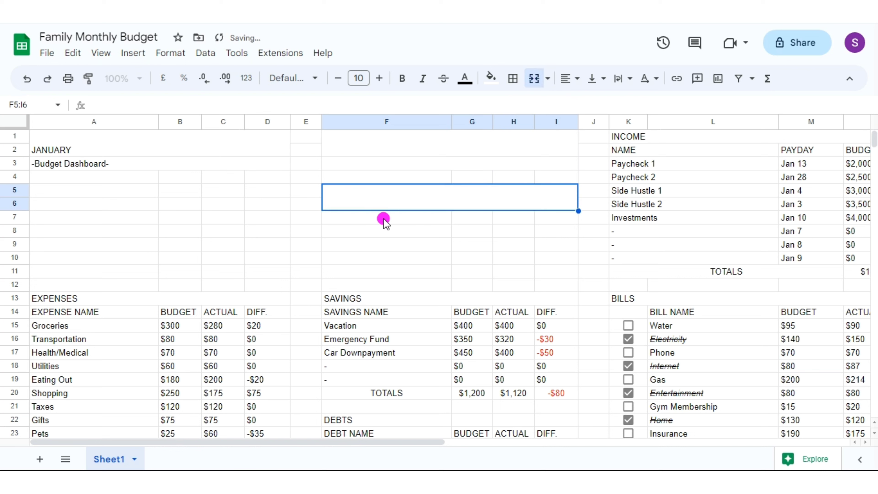
{"action": "left_click_drag", "start_coordinate": [364, 220], "coordinate": [563, 221]}
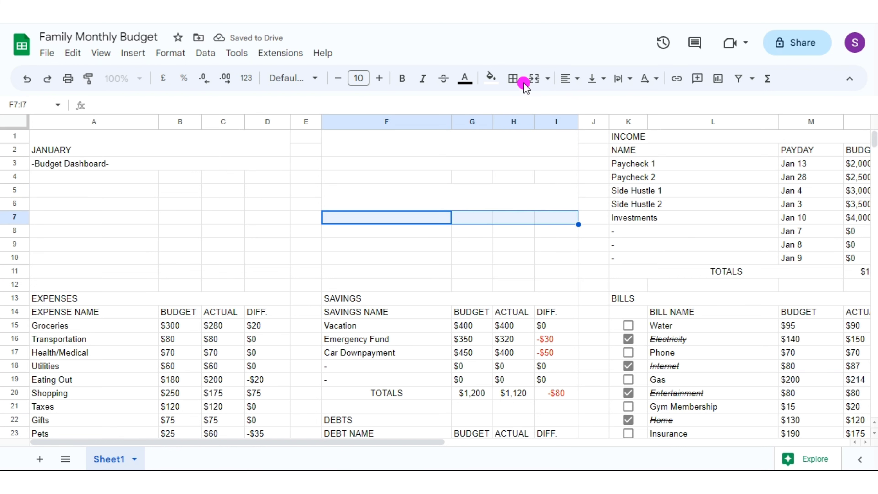
{"action": "left_click", "coordinate": [533, 79]}
Merge cells F9:I10 into one block and F11:I11 into another for the third summary figure.
{"action": "left_click_drag", "start_coordinate": [388, 247], "coordinate": [559, 259]}
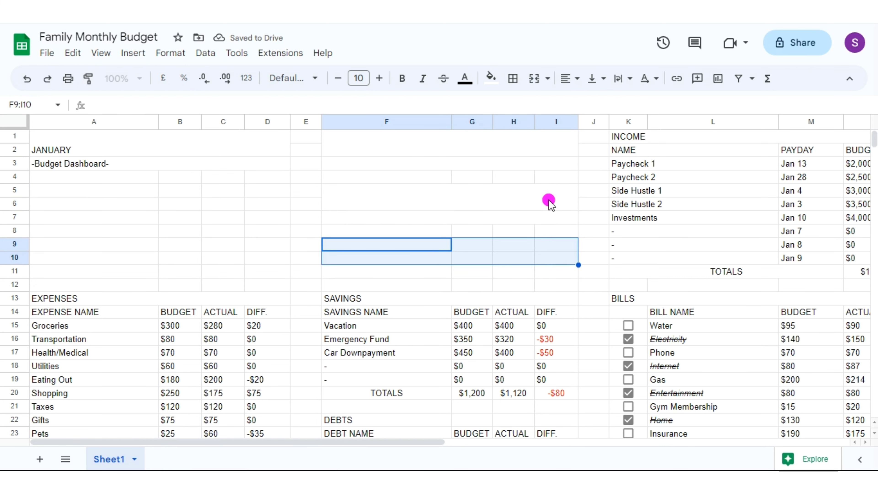
{"action": "left_click", "coordinate": [533, 78]}
{"action": "left_click_drag", "start_coordinate": [368, 273], "coordinate": [566, 271]}
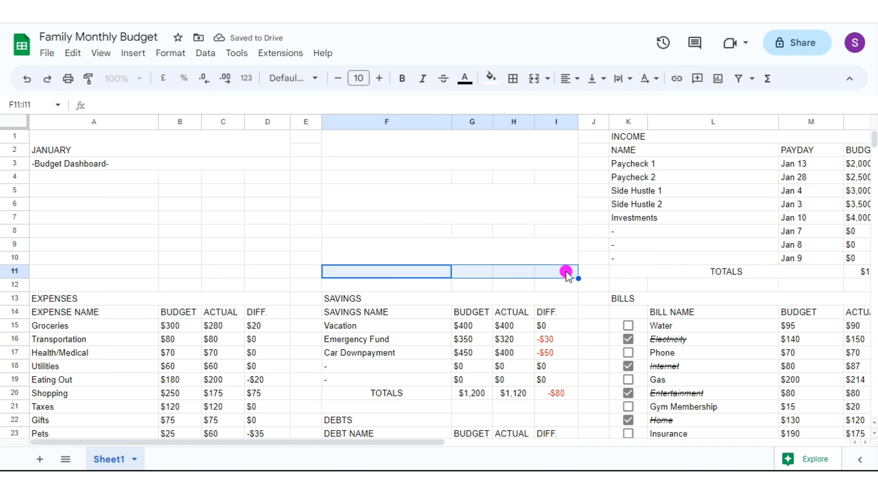
{"action": "left_click", "coordinate": [533, 79]}
Label the merged summary cells TOTAL INCOME in F3, TOTAL EXPENSES in F7 and LEFT TO SPEND in F11.
{"action": "left_click_drag", "start_coordinate": [462, 151], "coordinate": [377, 144]}
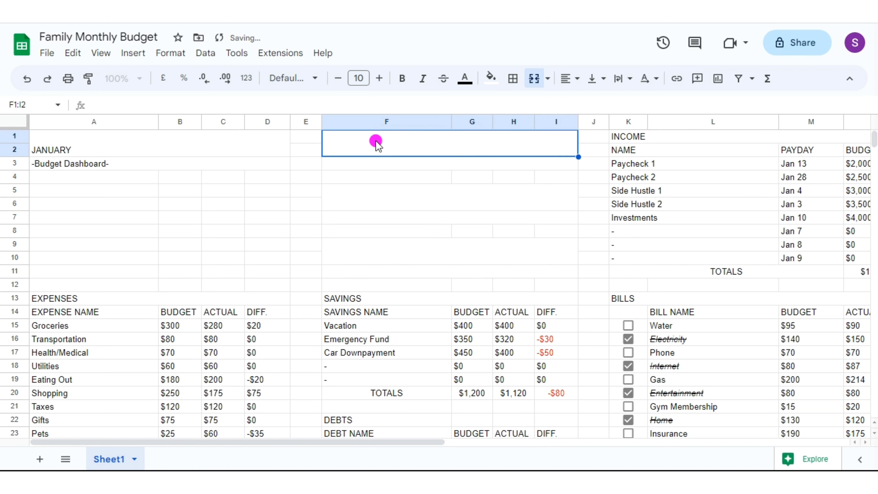
{"action": "left_click", "coordinate": [371, 164]}
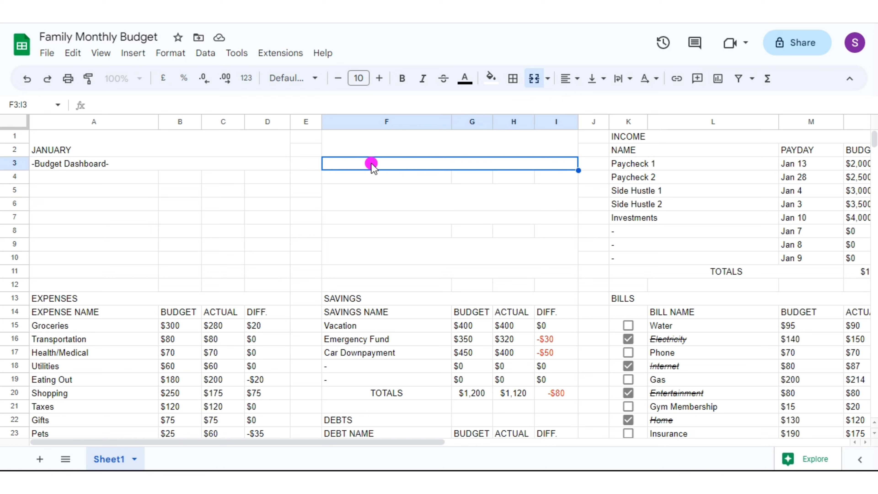
{"action": "type", "text": "TOTAL INCOME"}
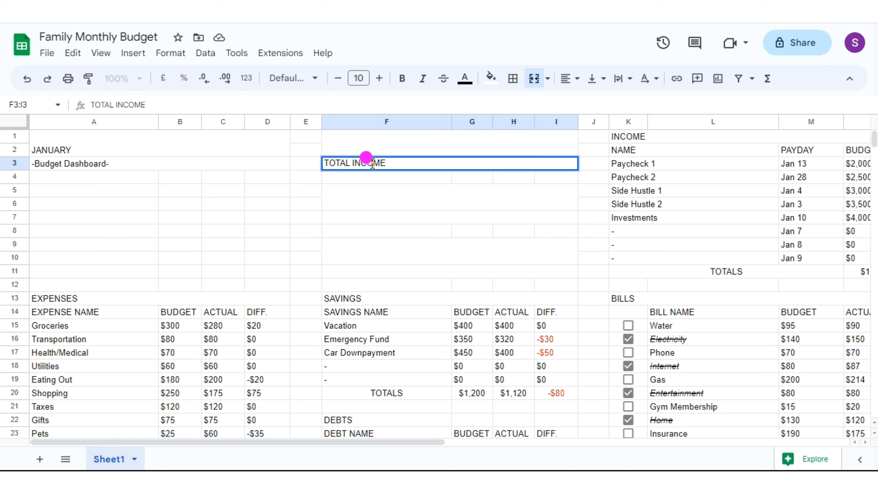
{"action": "left_click", "coordinate": [343, 218]}
{"action": "type", "text": "TOTAL"}
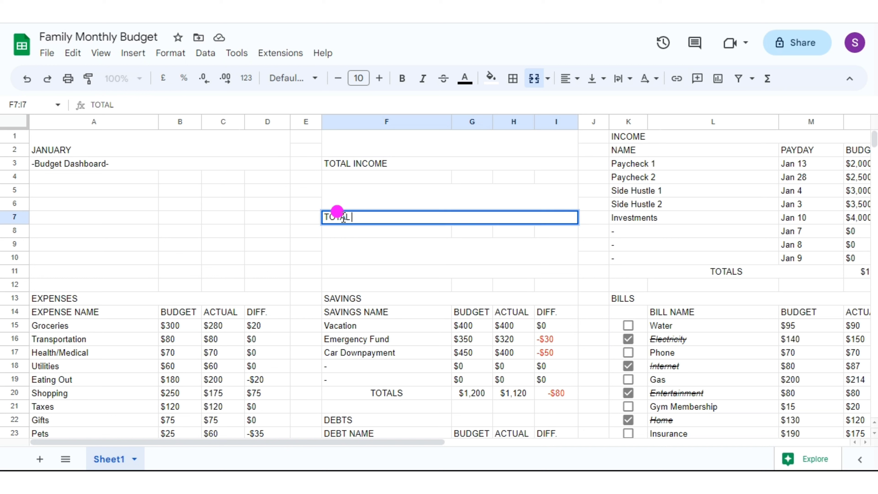
{"action": "type", "text": " EXPENSES"}
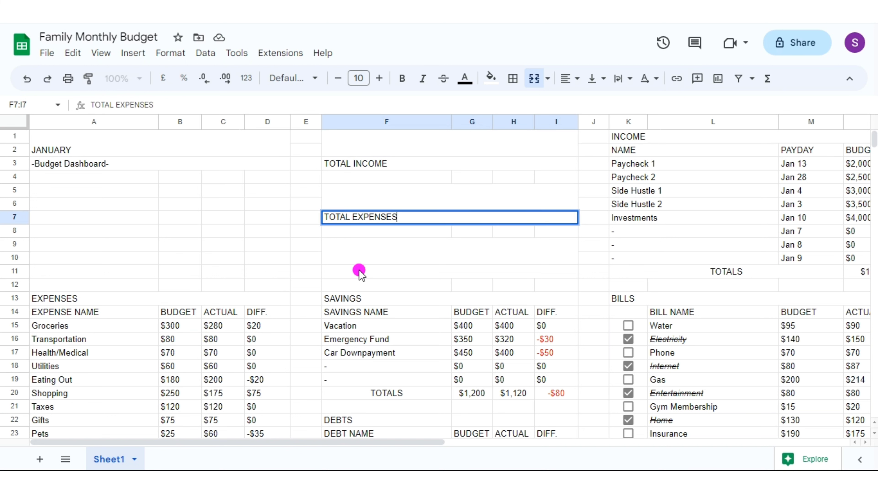
{"action": "left_click", "coordinate": [359, 270]}
{"action": "type", "text": "LEFT TO SPEND"}
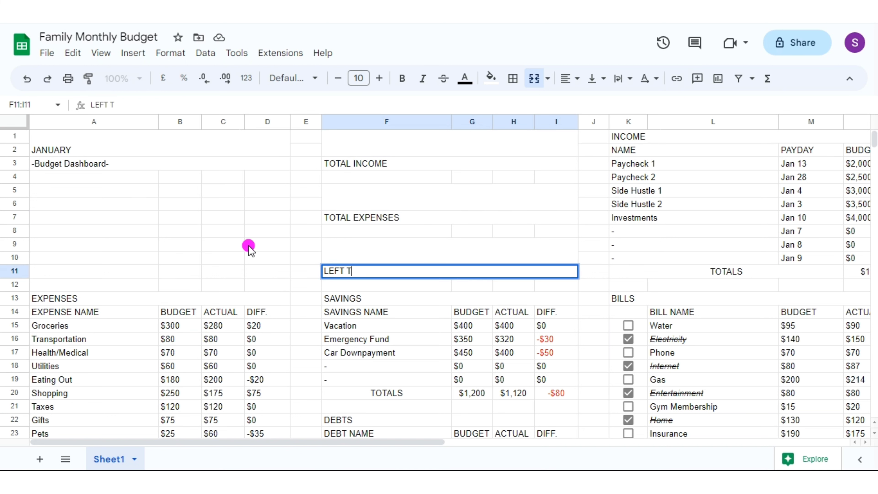
Link the merged cell above TOTAL INCOME to the actual income total with the formula =O11.
{"action": "left_click", "coordinate": [370, 141]}
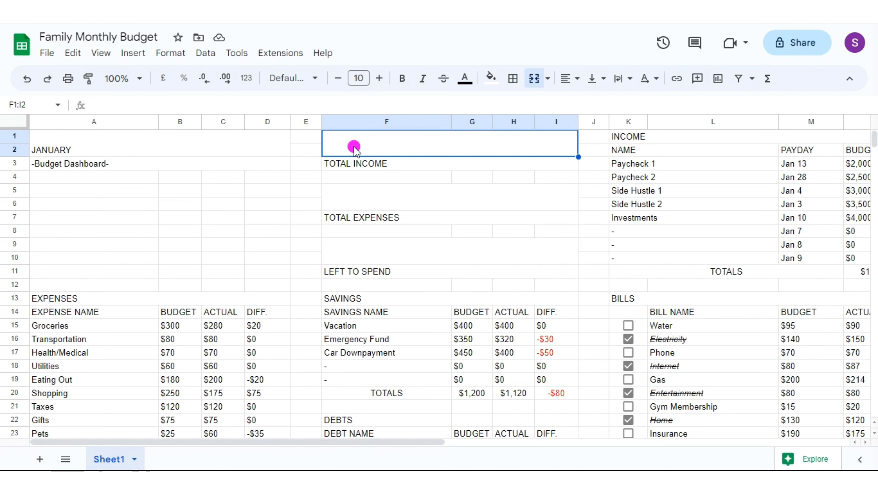
{"action": "type", "text": "=O11"}
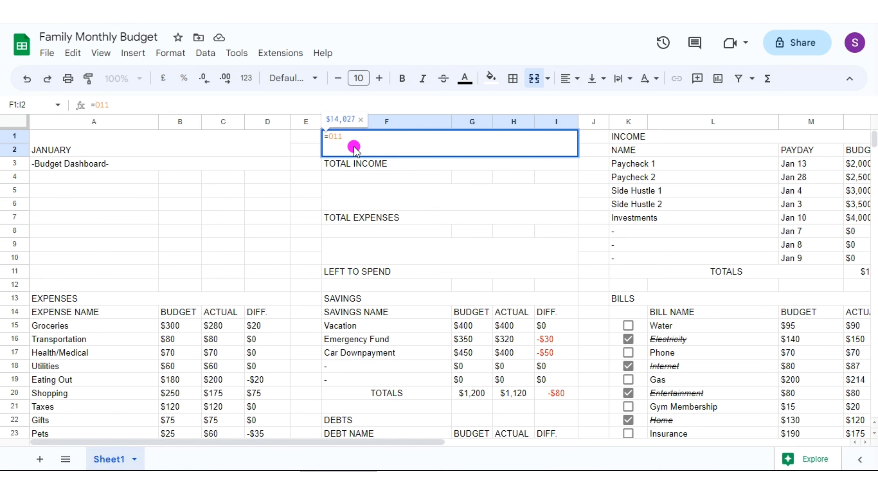
{"action": "key", "text": "Return"}
Calculate total expenses in the merged cell F5 with the formula =C30+H20+H30+N30.
{"action": "left_click", "coordinate": [349, 196]}
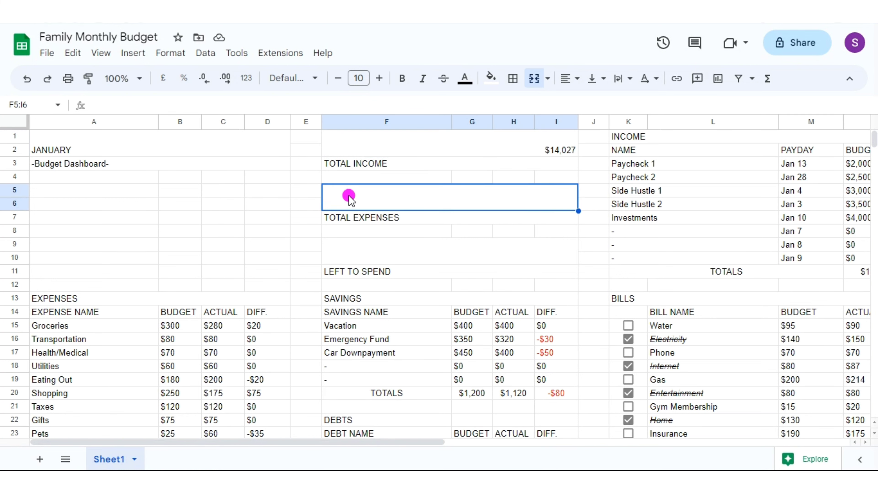
{"action": "type", "text": "=C30+"}
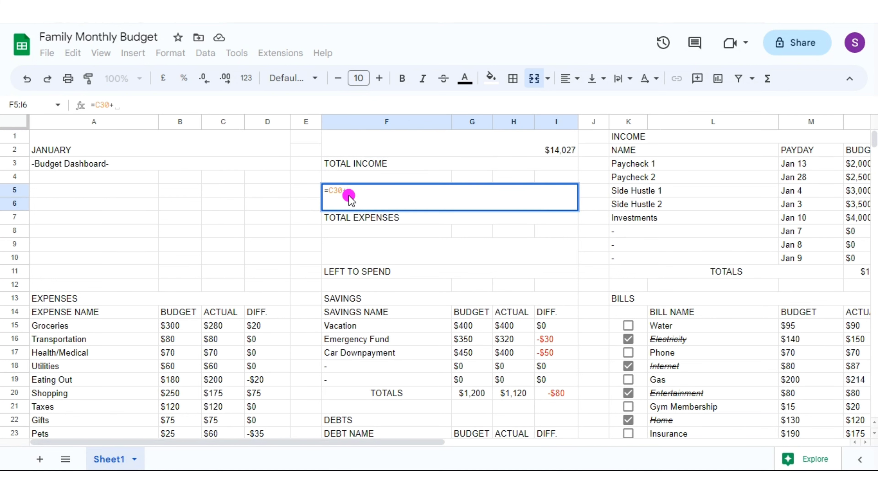
{"action": "type", "text": "H20+H30+N30"}
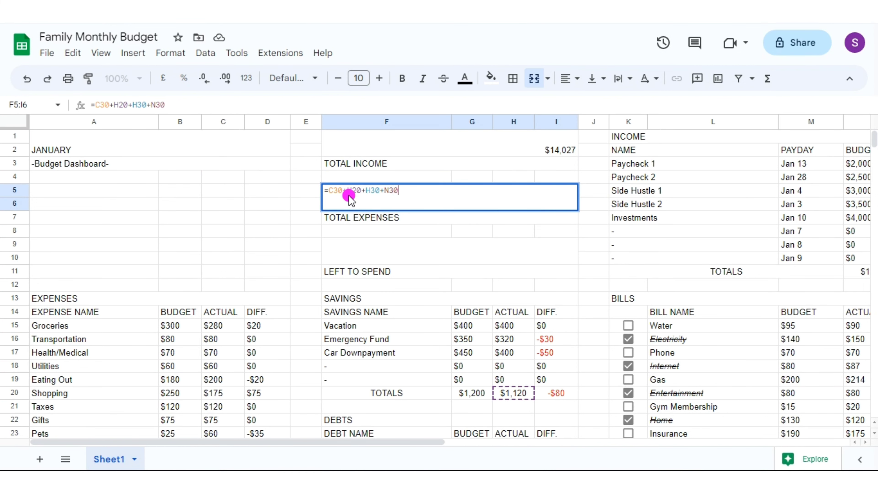
{"action": "key", "text": "Return"}
Calculate the amount left to spend in the merged cell F9 with the formula =F1-F5.
{"action": "left_click", "coordinate": [346, 253]}
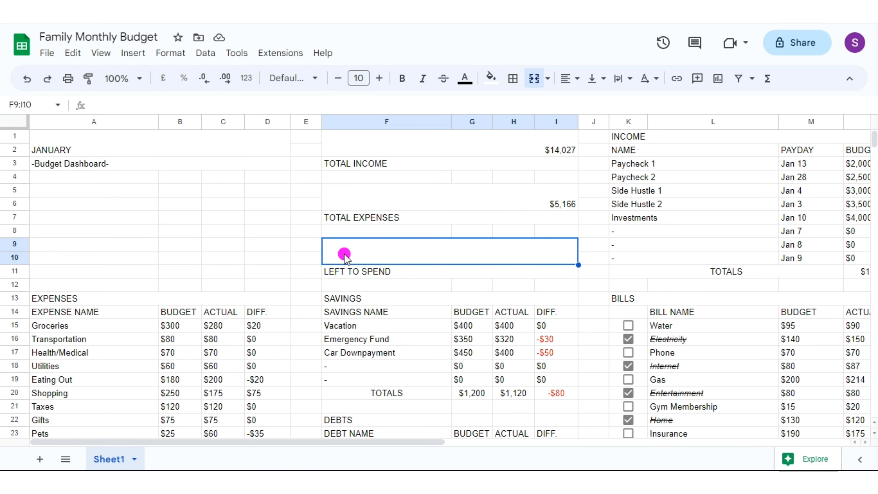
{"action": "type", "text": "="}
{"action": "left_click", "coordinate": [476, 145]}
{"action": "type", "text": "-"}
{"action": "left_click", "coordinate": [451, 202]}
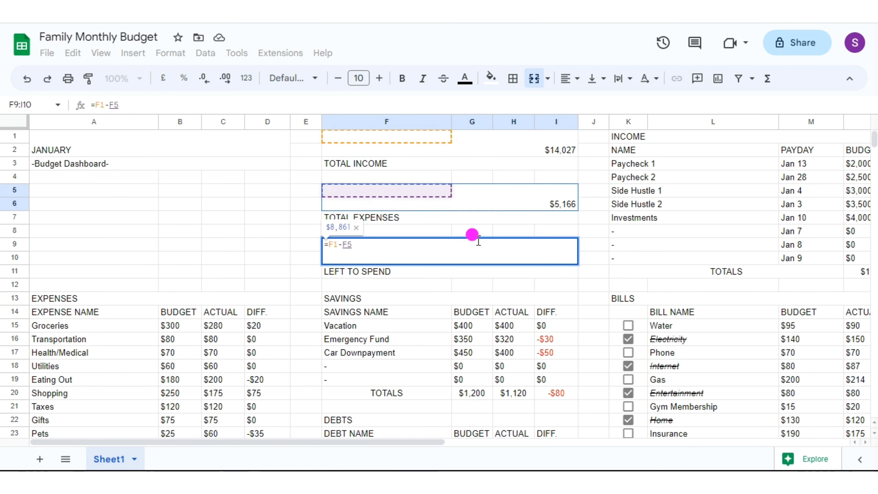
{"action": "key", "text": "Return"}
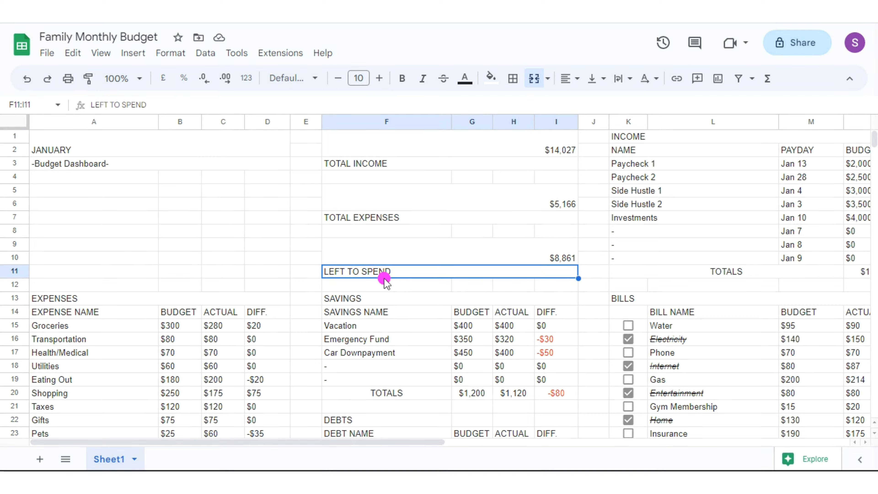
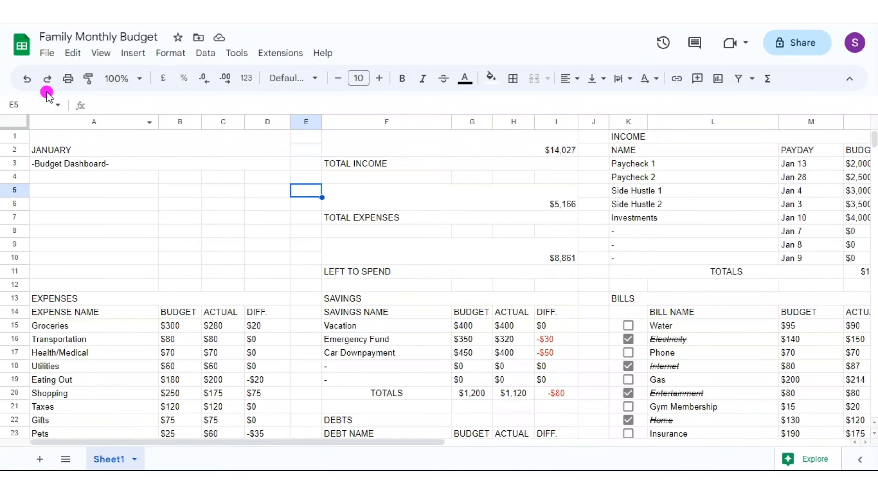
Change the font of the entire sheet to Josefin Sans.
{"action": "left_click", "coordinate": [23, 122]}
{"action": "left_click", "coordinate": [314, 78]}
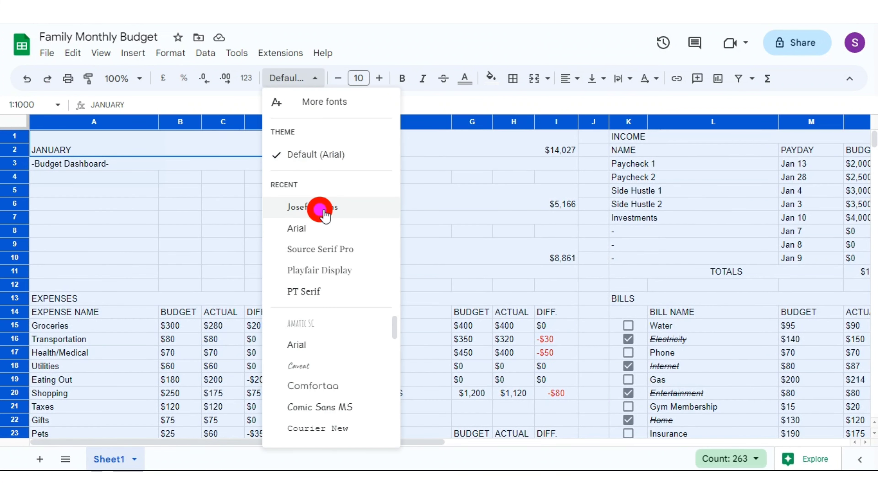
{"action": "left_click", "coordinate": [321, 210]}
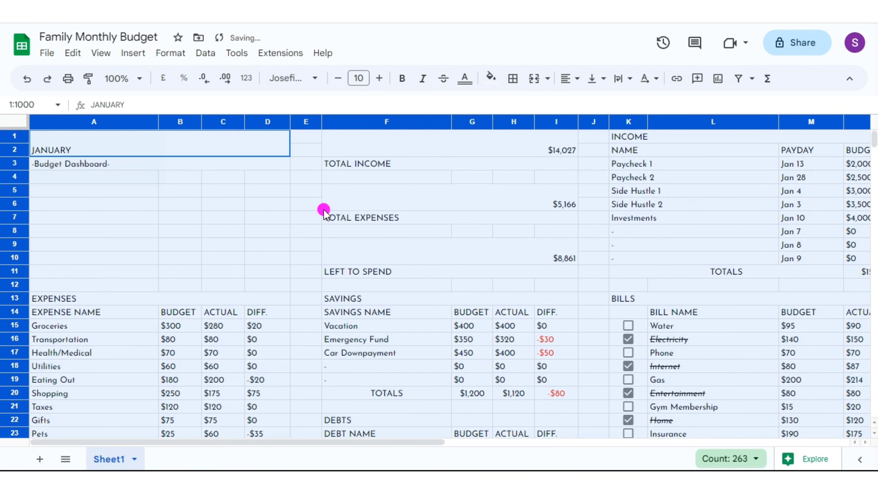
{"action": "left_click", "coordinate": [305, 140]}
Hide the sheet's gridlines.
{"action": "left_click", "coordinate": [100, 54]}
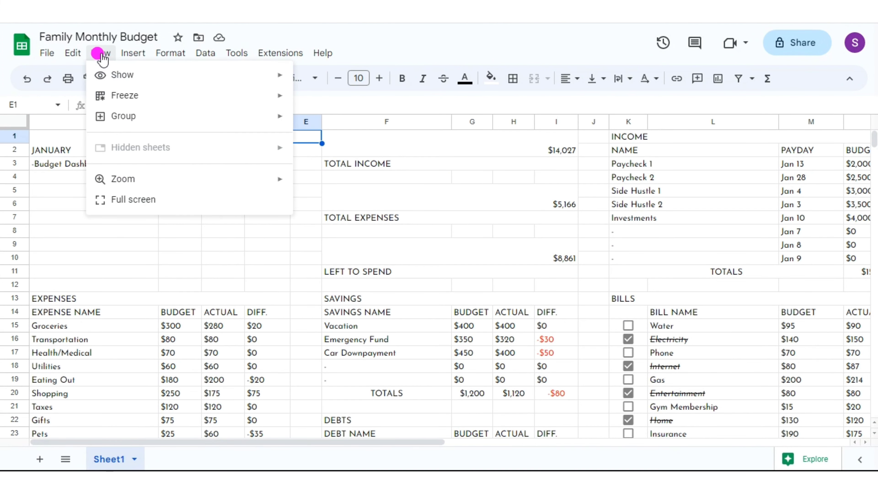
{"action": "mouse_move", "coordinate": [290, 75]}
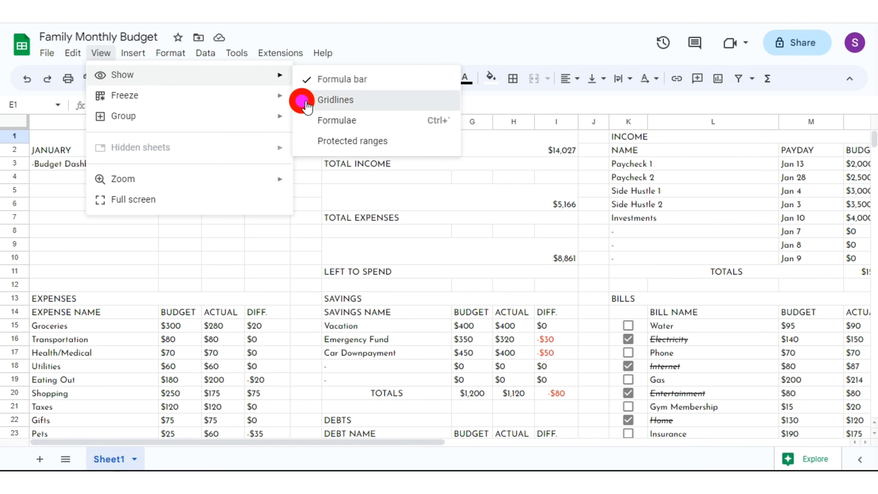
{"action": "left_click", "coordinate": [300, 97]}
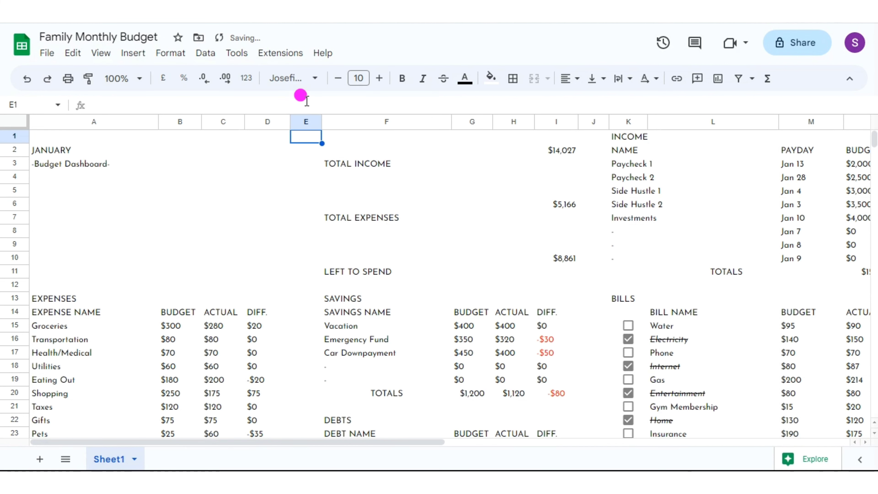
Format the JANUARY title in A1:D2 as centered, bold text at font size 25.
{"action": "left_click", "coordinate": [67, 137]}
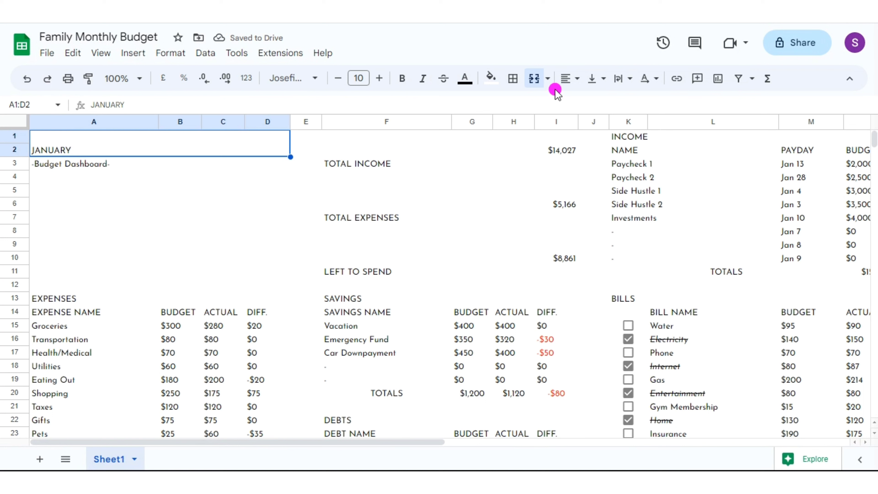
{"action": "left_click", "coordinate": [569, 78]}
{"action": "left_click", "coordinate": [584, 101]}
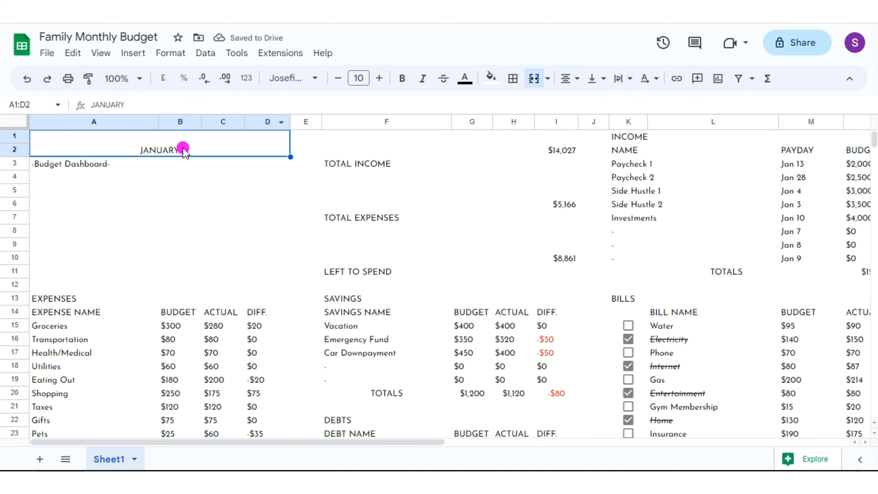
{"action": "left_click", "coordinate": [379, 78]}
{"action": "left_click", "coordinate": [379, 78]}
{"action": "left_click", "coordinate": [379, 78]}
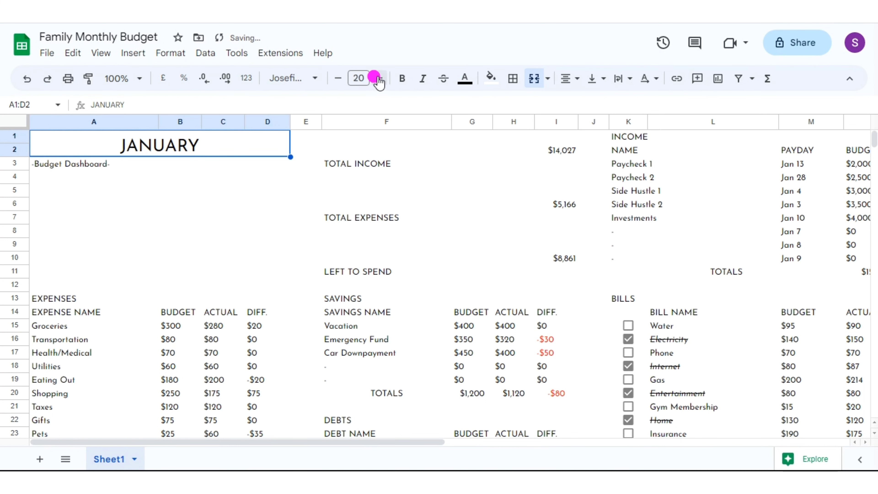
{"action": "left_click", "coordinate": [380, 78]}
{"action": "left_click", "coordinate": [379, 78]}
{"action": "left_click", "coordinate": [380, 78]}
{"action": "left_click", "coordinate": [379, 78]}
{"action": "left_click", "coordinate": [380, 79]}
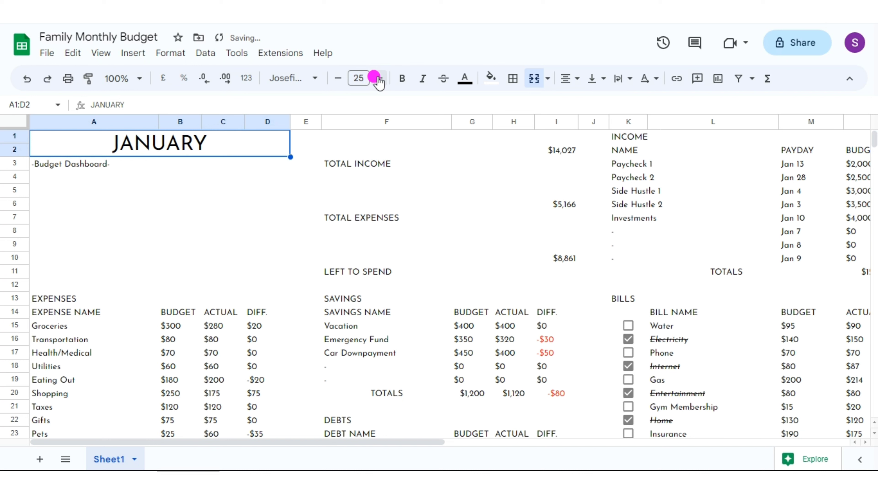
{"action": "left_click", "coordinate": [402, 78]}
Center the -Budget Dashboard- subtitle within its merged cell A3:D3.
{"action": "left_click", "coordinate": [138, 161]}
{"action": "left_click", "coordinate": [569, 78]}
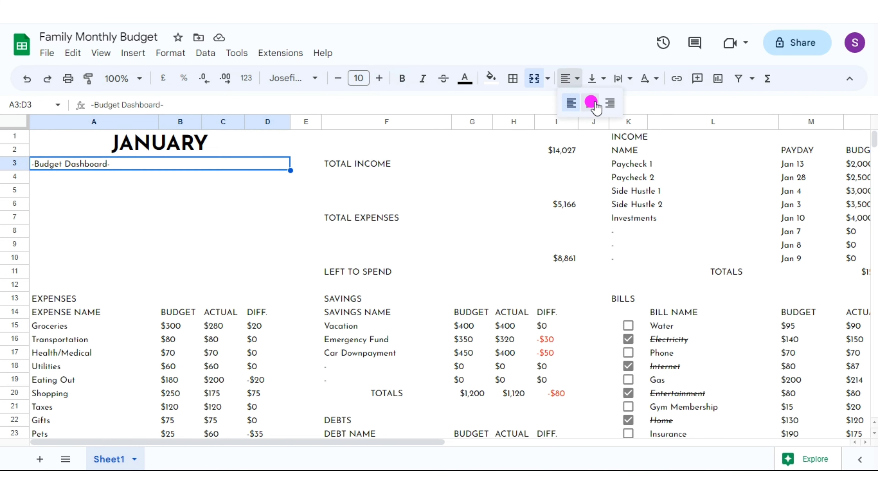
{"action": "left_click", "coordinate": [588, 100]}
{"action": "left_click", "coordinate": [597, 78]}
{"action": "left_click", "coordinate": [619, 103]}
Format the income figure in F1:I2 as centered, bold text at font size 25.
{"action": "left_click", "coordinate": [346, 141]}
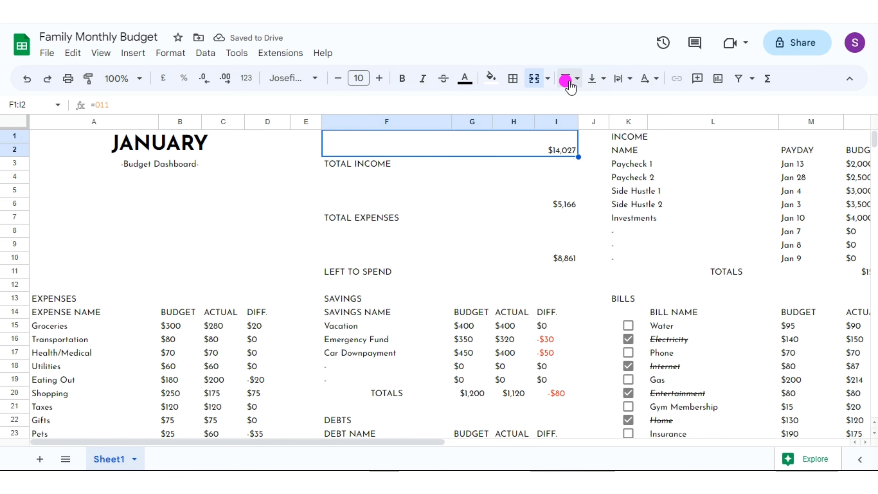
{"action": "left_click", "coordinate": [569, 78]}
{"action": "left_click", "coordinate": [588, 104]}
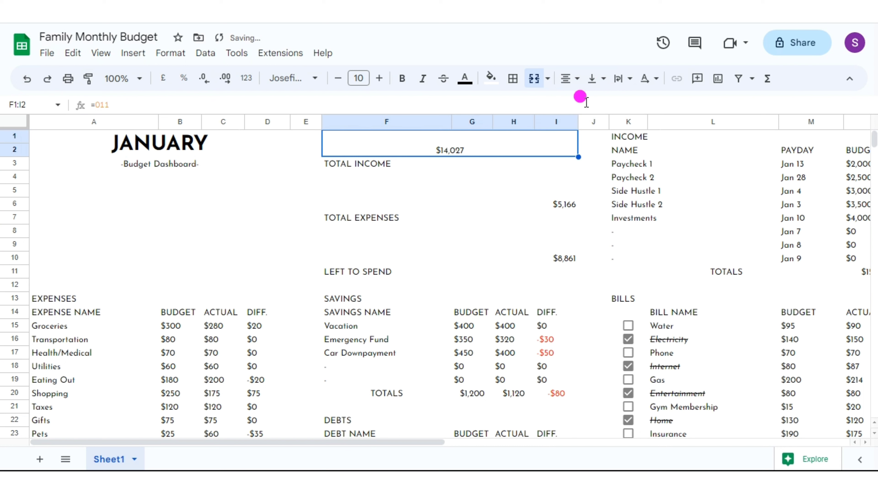
{"action": "left_click", "coordinate": [379, 81]}
{"action": "left_click", "coordinate": [379, 81]}
{"action": "left_click", "coordinate": [378, 81]}
{"action": "left_click", "coordinate": [378, 81]}
{"action": "left_click", "coordinate": [379, 81]}
{"action": "left_click", "coordinate": [166, 143]}
{"action": "left_click", "coordinate": [449, 144]}
{"action": "left_click", "coordinate": [403, 81]}
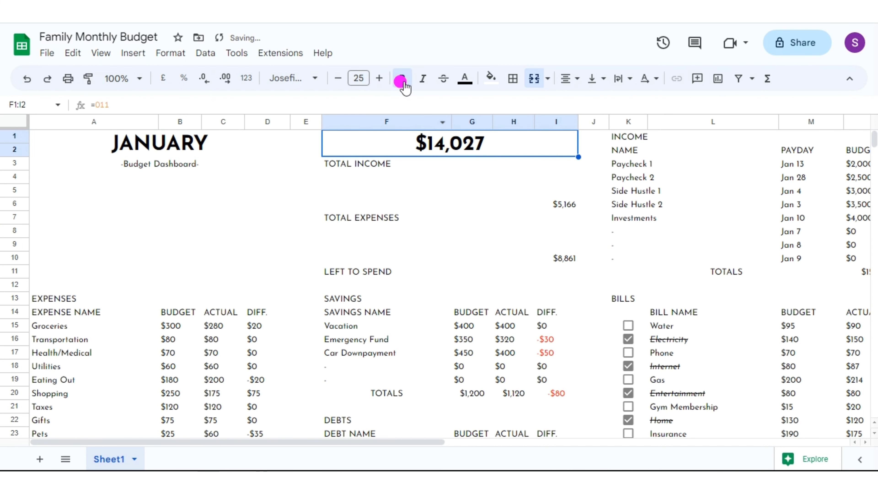
Copy the income figure's formatting to the total expenses figure in F5:I6 and the left to spend figure in F9:I10.
{"action": "left_click", "coordinate": [88, 79]}
{"action": "left_click", "coordinate": [533, 205]}
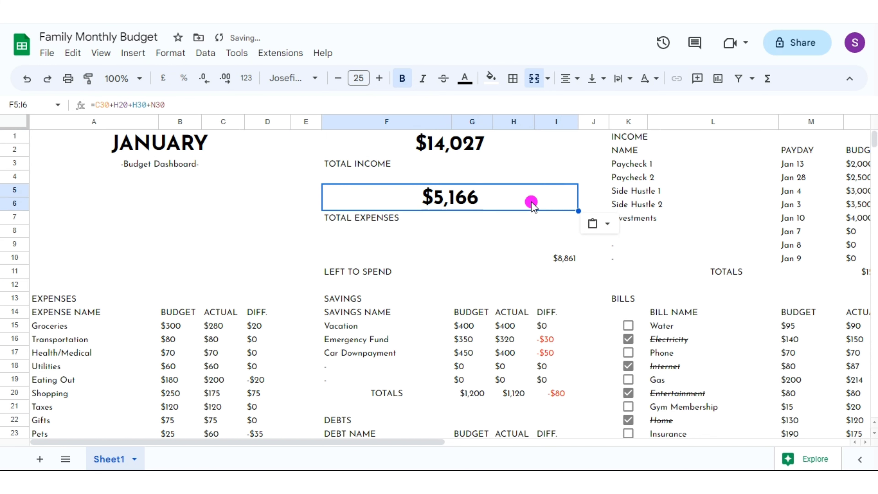
{"action": "left_click", "coordinate": [87, 80]}
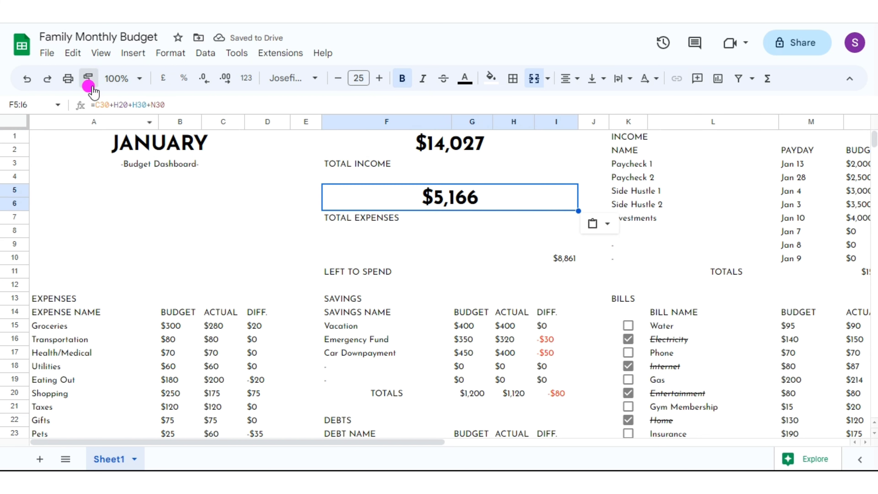
{"action": "left_click", "coordinate": [540, 259]}
Center the TOTAL INCOME, TOTAL EXPENSES and LEFT TO SPEND labels under their figures.
{"action": "left_click", "coordinate": [358, 165]}
{"action": "left_click", "coordinate": [571, 79]}
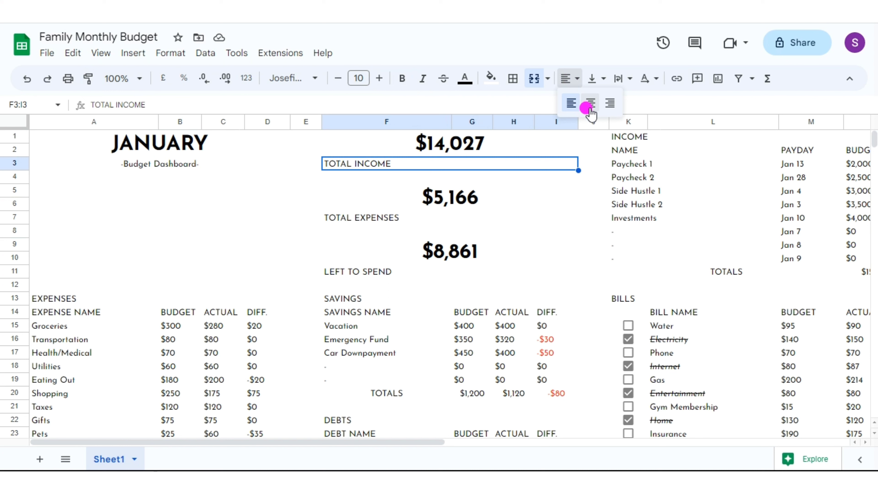
{"action": "left_click", "coordinate": [591, 108]}
{"action": "left_click", "coordinate": [364, 217]}
{"action": "left_click", "coordinate": [574, 82]}
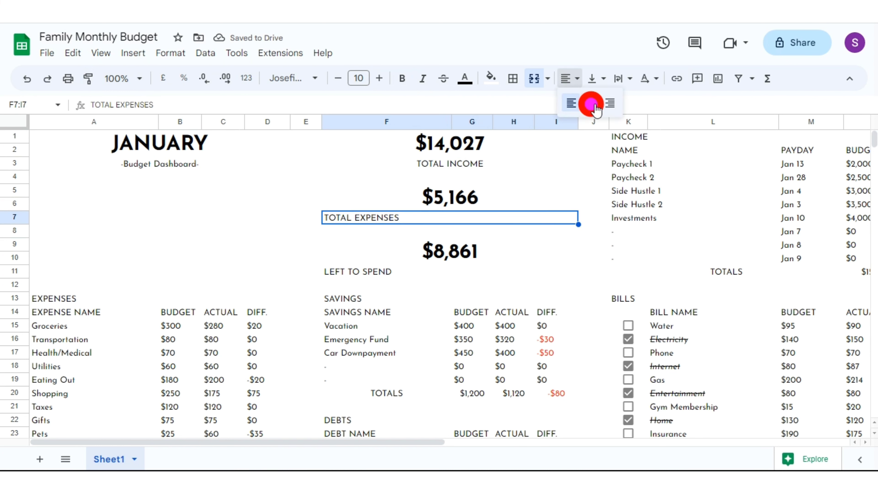
{"action": "left_click", "coordinate": [590, 103]}
{"action": "left_click", "coordinate": [377, 273]}
{"action": "left_click", "coordinate": [574, 82]}
{"action": "left_click", "coordinate": [590, 103]}
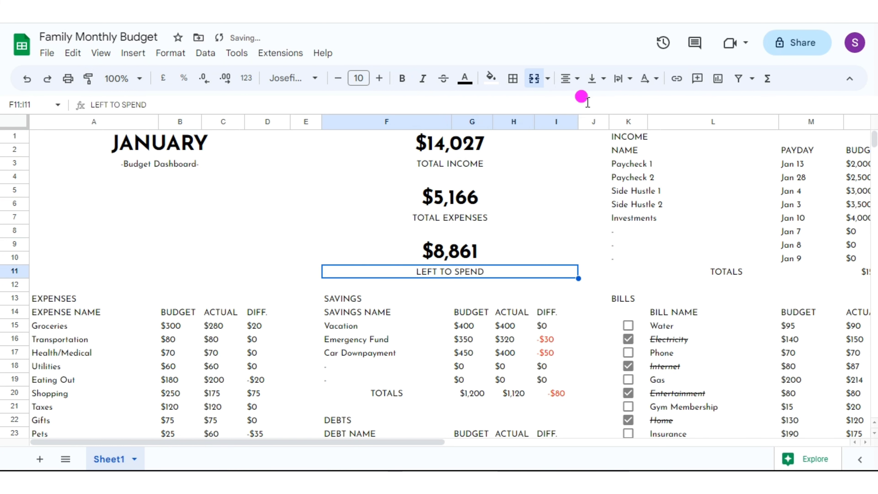
Center and bold the EXPENSES heading and its column headers in A13:D14.
{"action": "left_click", "coordinate": [85, 299]}
{"action": "left_click_drag", "start_coordinate": [89, 301], "coordinate": [180, 309]}
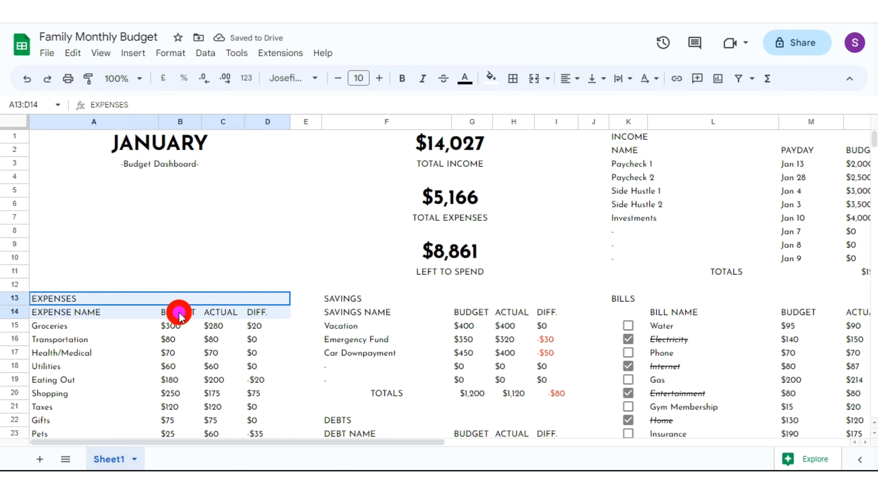
{"action": "left_click", "coordinate": [574, 82]}
{"action": "left_click", "coordinate": [590, 103]}
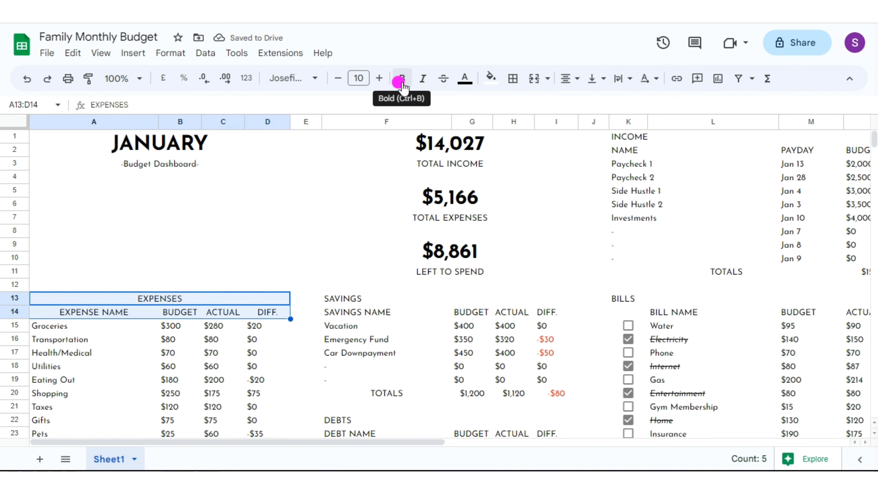
{"action": "left_click", "coordinate": [402, 78]}
Set the EXPENSES heading in A13:D13 to font size 15.
{"action": "left_click", "coordinate": [125, 299]}
{"action": "left_click", "coordinate": [378, 79]}
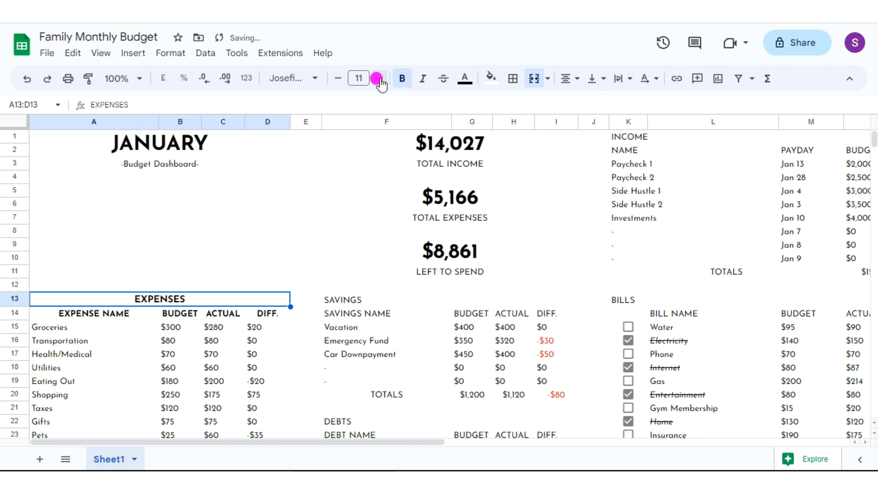
{"action": "left_click", "coordinate": [379, 79]}
{"action": "left_click", "coordinate": [378, 79]}
{"action": "left_click", "coordinate": [378, 79]}
{"action": "left_click", "coordinate": [379, 79]}
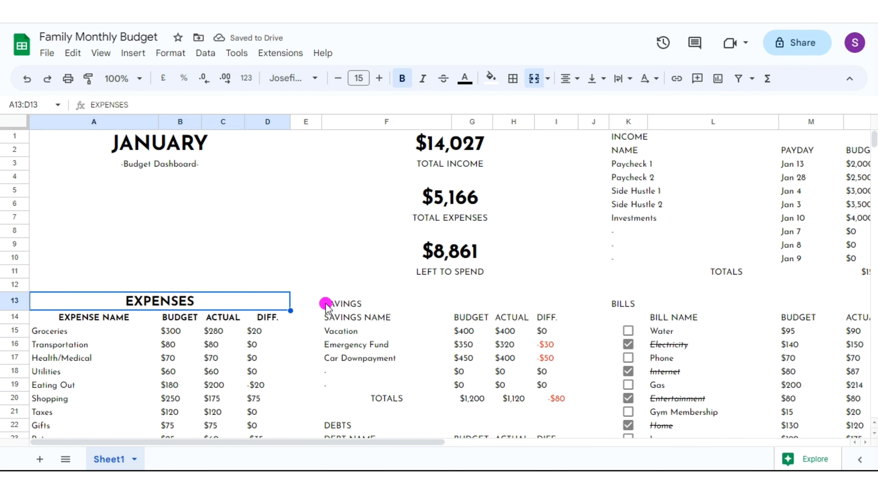
Copy the EXPENSES heading's formatting to the SAVINGS, BILLS and INCOME headings.
{"action": "left_click", "coordinate": [345, 303]}
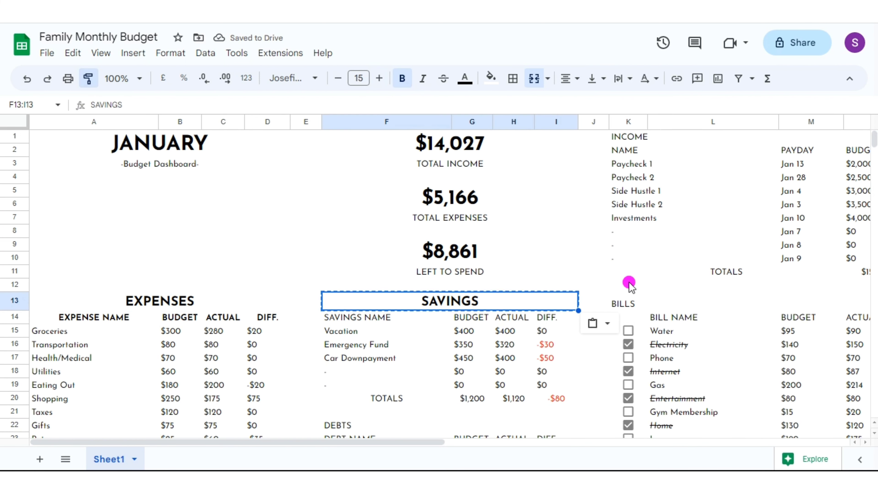
{"action": "left_click", "coordinate": [622, 304]}
{"action": "left_click", "coordinate": [88, 79]}
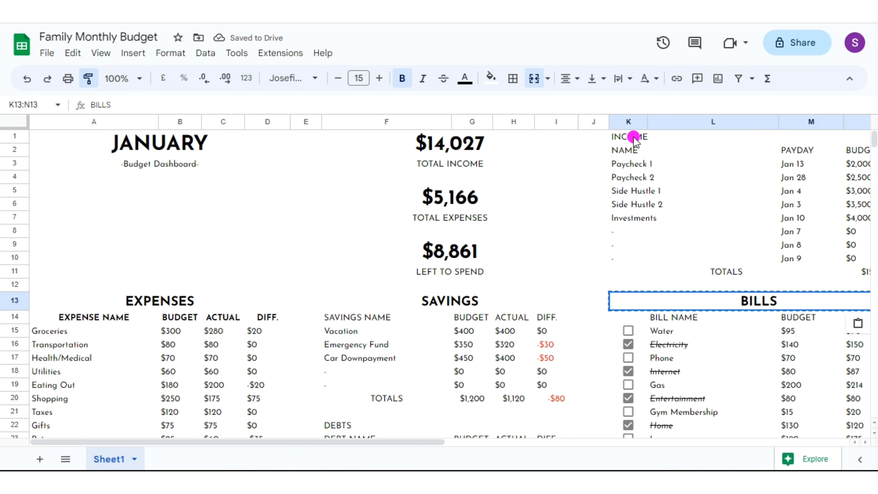
{"action": "left_click", "coordinate": [636, 136]}
Bold the expenses totals row in A30:D30 and the savings column headers in F14:I14.
{"action": "scroll", "coordinate": [872, 311], "scroll_direction": "down", "scroll_amount": 5}
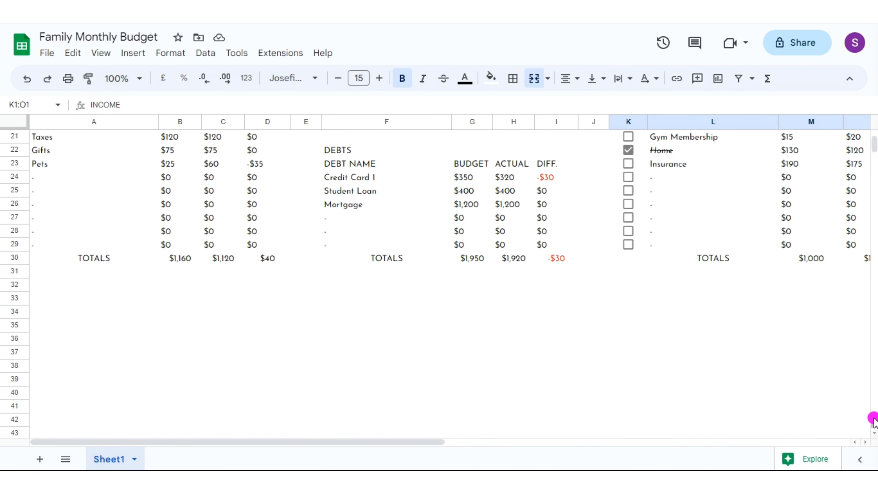
{"action": "scroll", "coordinate": [874, 420], "scroll_direction": "up", "scroll_amount": 3}
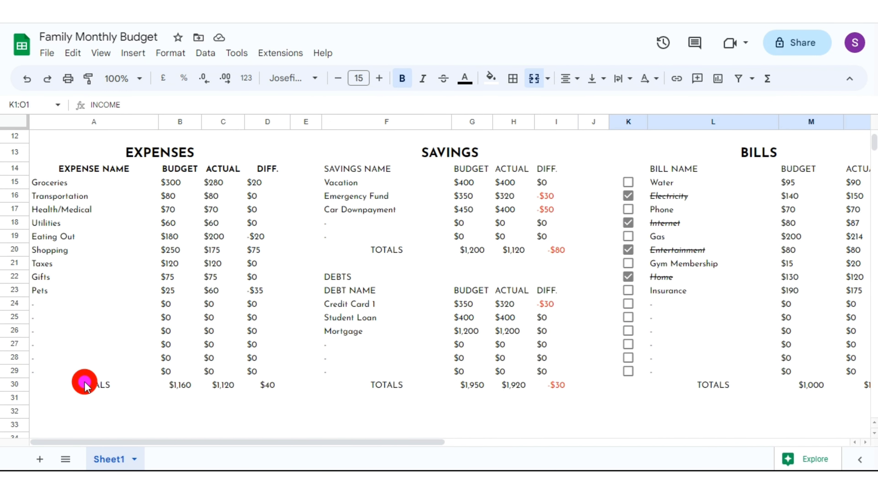
{"action": "left_click_drag", "start_coordinate": [85, 384], "coordinate": [274, 385]}
{"action": "left_click", "coordinate": [403, 78]}
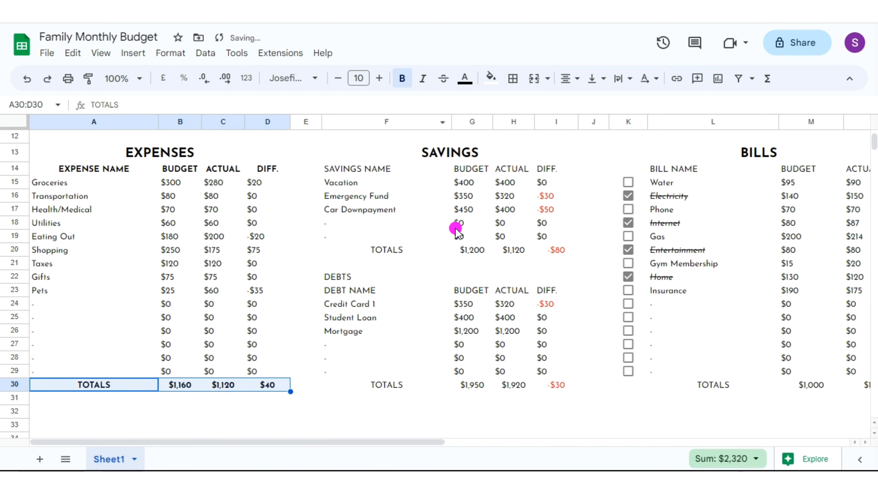
{"action": "left_click_drag", "start_coordinate": [371, 167], "coordinate": [557, 168]}
{"action": "left_click", "coordinate": [403, 78]}
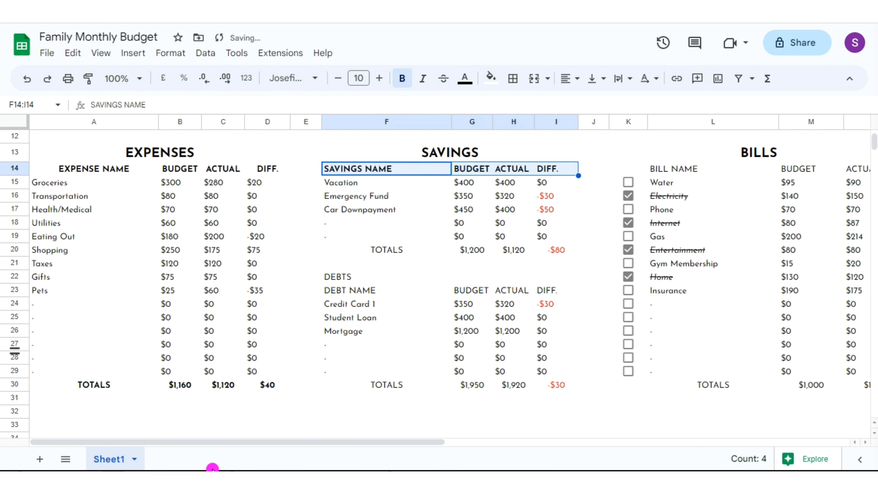
Bold the savings totals row in F20:I20 and copy the SAVINGS heading's formatting to the DEBTS heading.
{"action": "left_click_drag", "start_coordinate": [360, 249], "coordinate": [563, 249]}
{"action": "left_click", "coordinate": [402, 78]}
{"action": "left_click", "coordinate": [393, 153]}
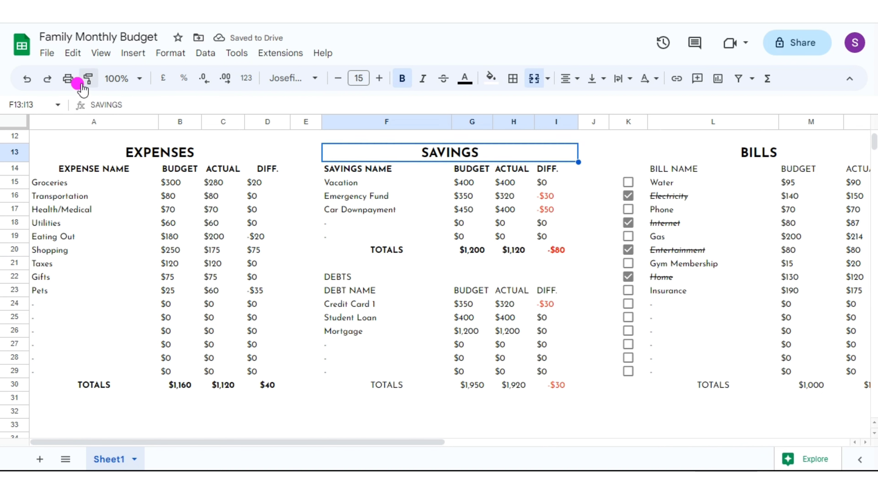
{"action": "left_click", "coordinate": [88, 78]}
{"action": "left_click", "coordinate": [337, 278]}
Bold the debt column headers in F23:I23 and the debts and bills totals in F30:I30 and L30:O30.
{"action": "left_click_drag", "start_coordinate": [338, 294], "coordinate": [557, 295]}
{"action": "left_click", "coordinate": [402, 78]}
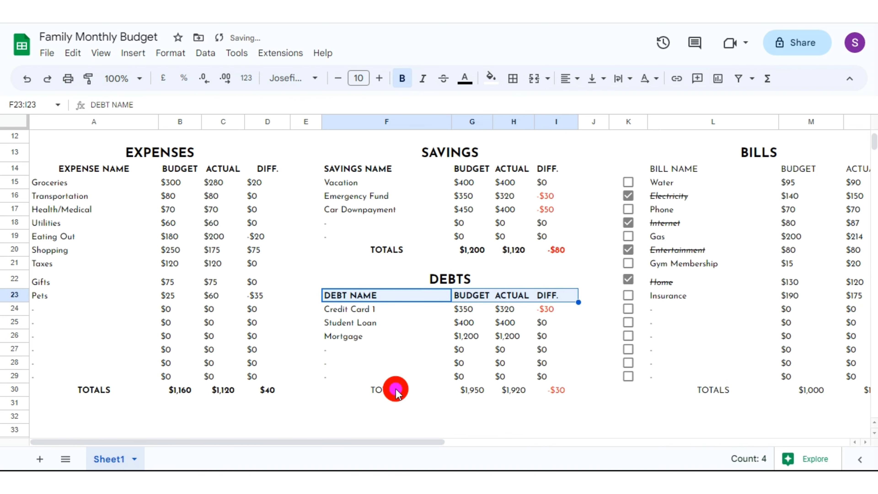
{"action": "left_click", "coordinate": [402, 79]}
{"action": "left_click_drag", "start_coordinate": [396, 390], "coordinate": [805, 393]}
{"action": "left_click", "coordinate": [861, 439]}
{"action": "left_click", "coordinate": [404, 79]}
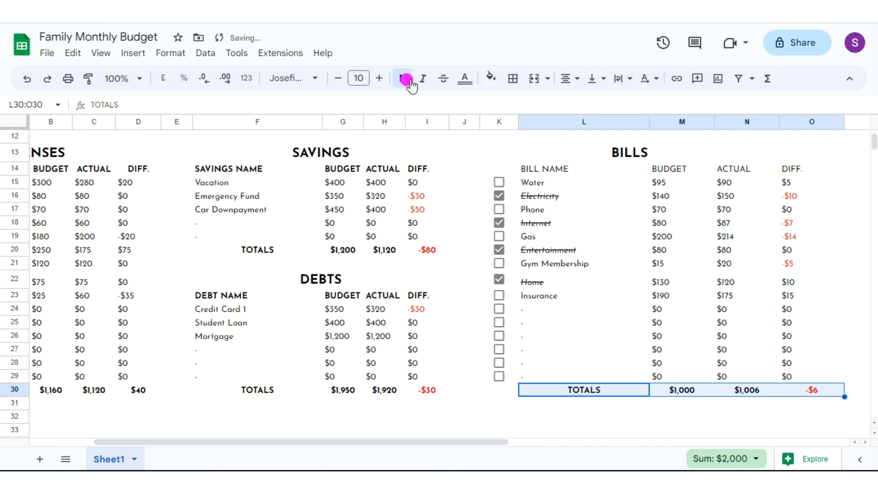
Bold the bill column headers in L14:O14, the income column headers in row 2 and the income totals in K11:O11.
{"action": "left_click_drag", "start_coordinate": [581, 171], "coordinate": [795, 169]}
{"action": "left_click", "coordinate": [402, 78]}
{"action": "scroll", "coordinate": [874, 147], "scroll_direction": "up", "scroll_amount": 4}
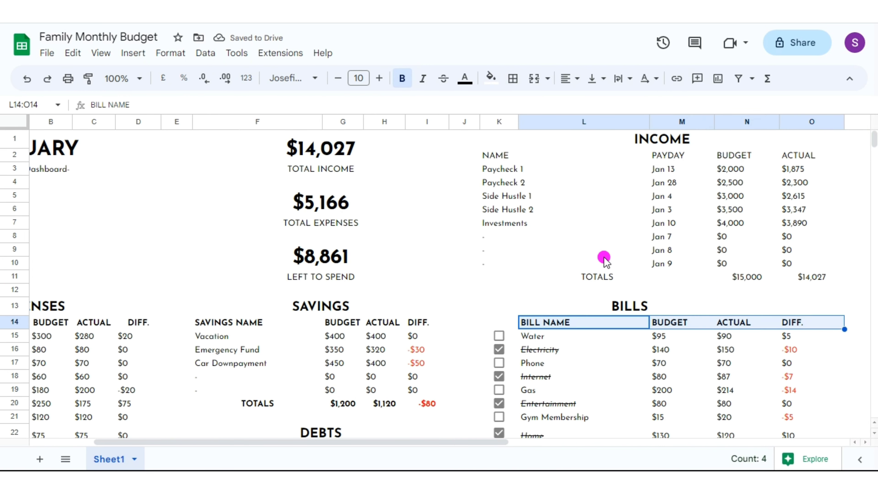
{"action": "left_click_drag", "start_coordinate": [491, 155], "coordinate": [795, 156]}
{"action": "left_click", "coordinate": [400, 79]}
{"action": "left_click_drag", "start_coordinate": [491, 276], "coordinate": [833, 278]}
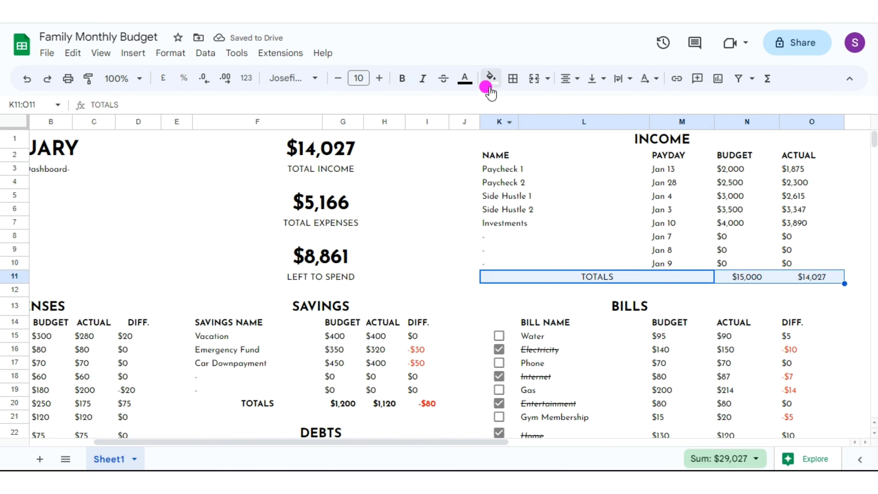
{"action": "left_click", "coordinate": [402, 78]}
Add a medium-thickness outer border around the JANUARY title block in A1:D3.
{"action": "left_click_drag", "start_coordinate": [249, 442], "coordinate": [155, 442]}
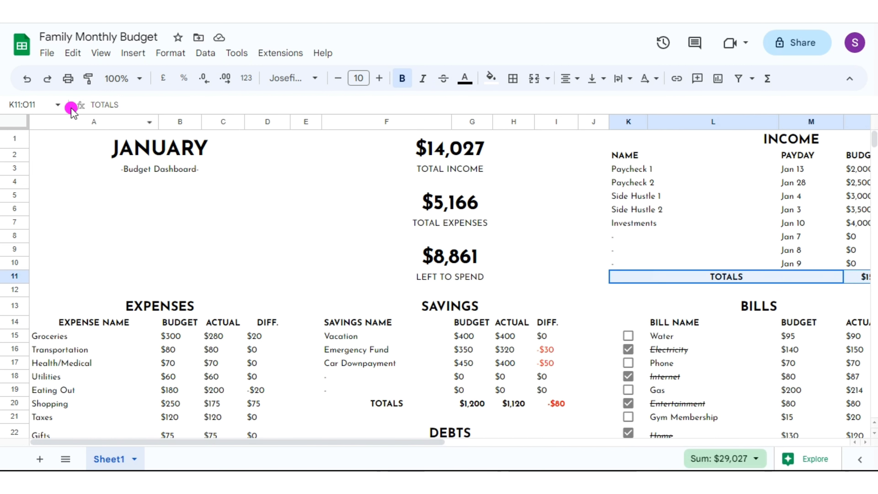
{"action": "left_click_drag", "start_coordinate": [57, 142], "coordinate": [231, 170]}
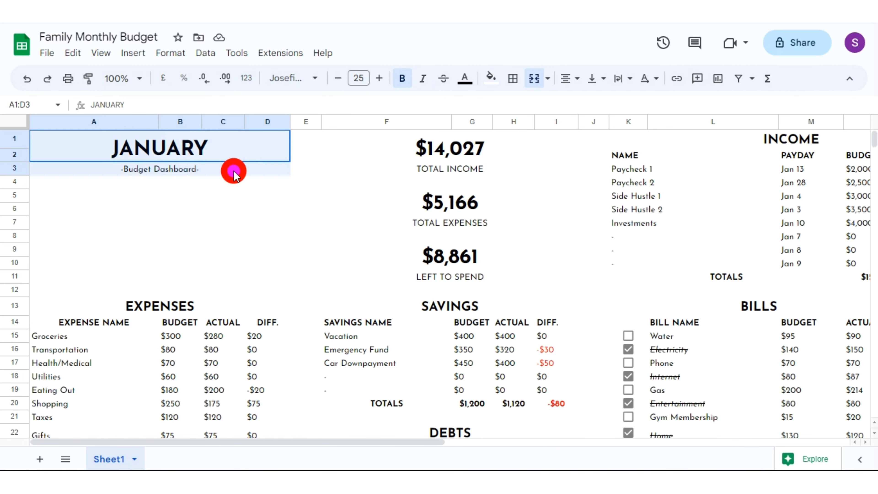
{"action": "left_click", "coordinate": [513, 79]}
{"action": "left_click", "coordinate": [636, 126]}
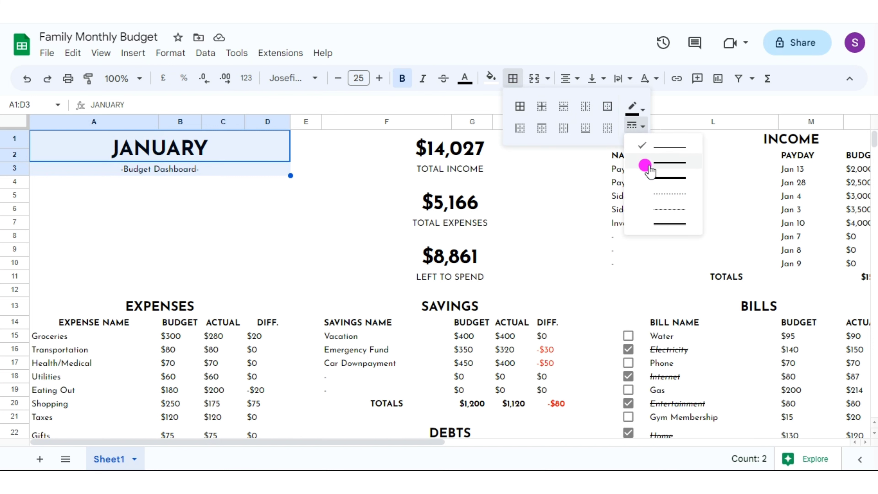
{"action": "left_click", "coordinate": [647, 167]}
{"action": "left_click", "coordinate": [607, 107]}
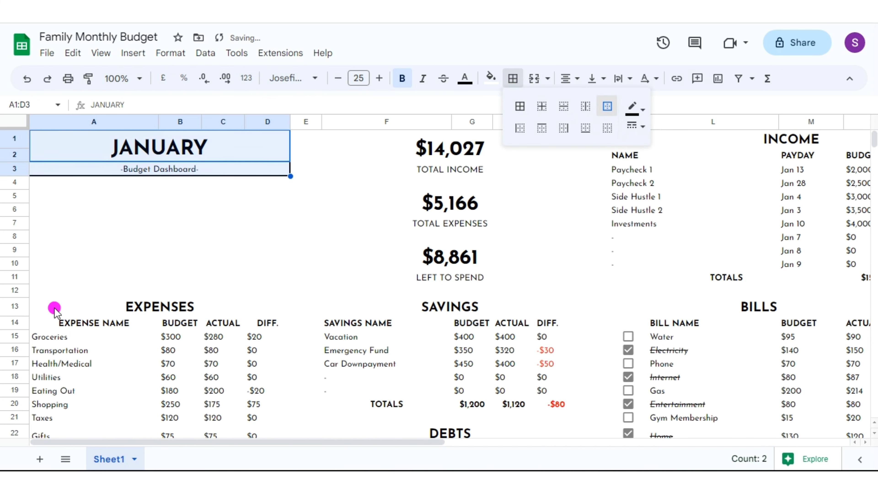
Add an outer border around the TOTAL INCOME block in F1:I3.
{"action": "left_click", "coordinate": [394, 140]}
{"action": "left_click_drag", "start_coordinate": [397, 142], "coordinate": [576, 165]}
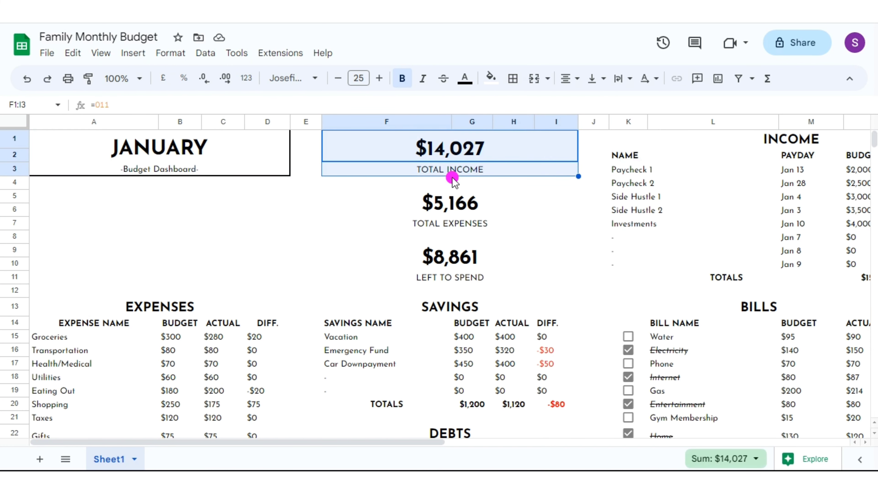
{"action": "left_click", "coordinate": [513, 79]}
{"action": "left_click", "coordinate": [607, 107]}
Add outer borders around the LEFT TO SPEND block in F9:I11 and the TOTAL EXPENSES block in F5:I7.
{"action": "left_click_drag", "start_coordinate": [484, 205], "coordinate": [494, 226]}
{"action": "left_click_drag", "start_coordinate": [482, 258], "coordinate": [487, 282]}
{"action": "left_click", "coordinate": [512, 79]}
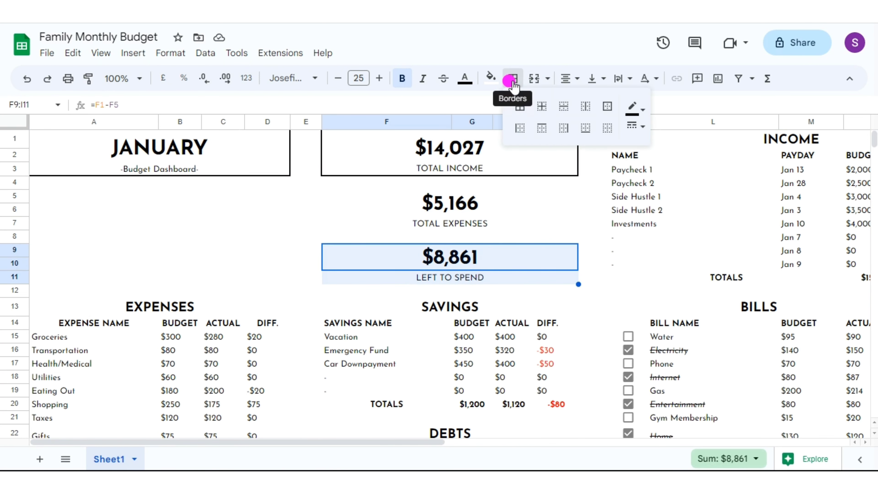
{"action": "left_click", "coordinate": [603, 106]}
{"action": "left_click", "coordinate": [356, 200]}
{"action": "left_click_drag", "start_coordinate": [356, 201], "coordinate": [358, 225]}
{"action": "left_click", "coordinate": [513, 78]}
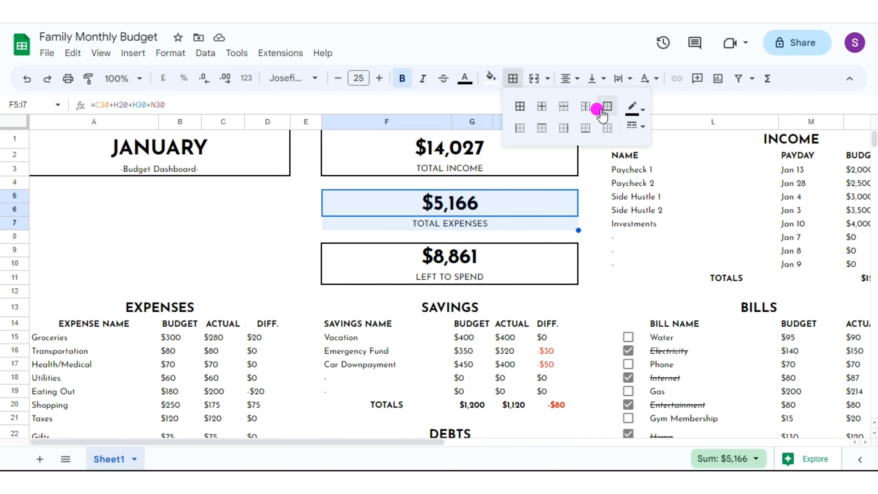
{"action": "left_click", "coordinate": [603, 108]}
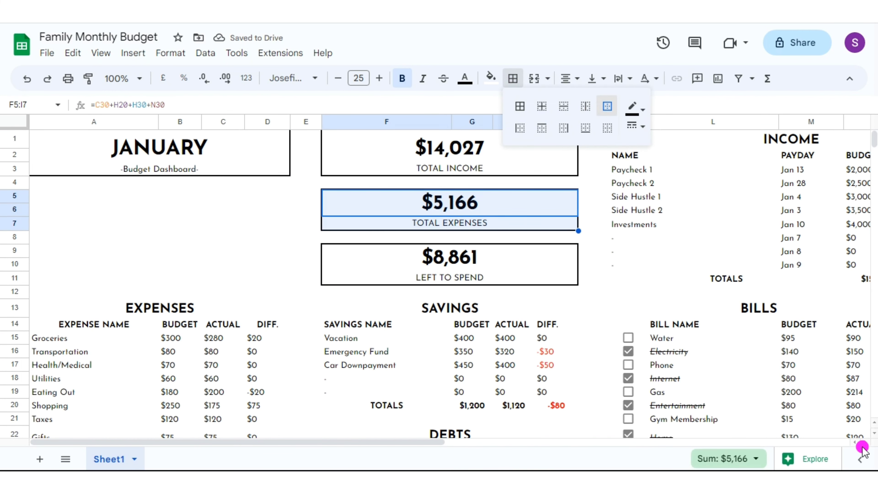
Add outer borders around the INCOME table in K1:O11 and the BILLS table in K13:O30.
{"action": "scroll", "coordinate": [863, 451], "scroll_direction": "right", "scroll_amount": 4}
{"action": "left_click_drag", "start_coordinate": [491, 138], "coordinate": [830, 280]}
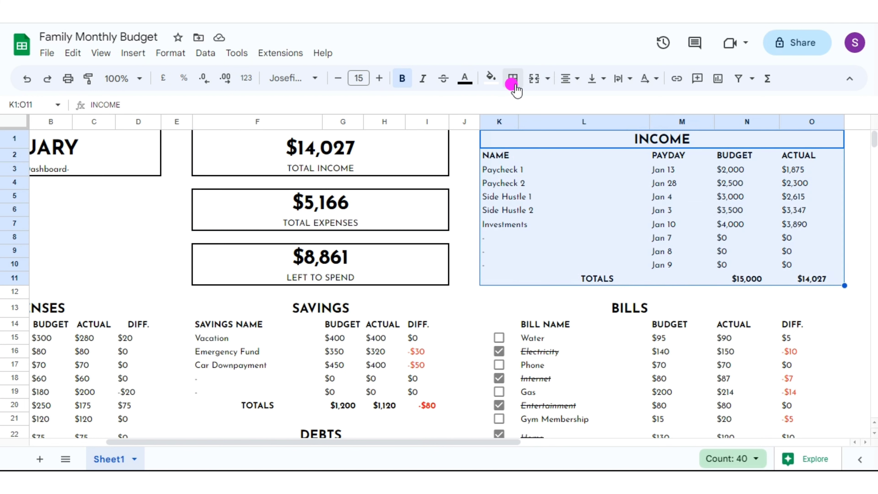
{"action": "left_click", "coordinate": [512, 80]}
{"action": "left_click", "coordinate": [605, 109]}
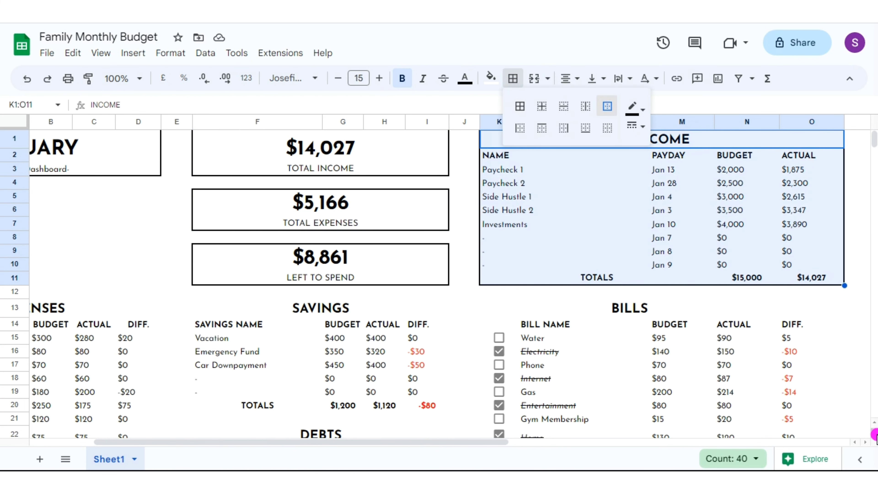
{"action": "scroll", "coordinate": [857, 429], "scroll_direction": "down", "scroll_amount": 3}
{"action": "left_click_drag", "start_coordinate": [498, 202], "coordinate": [574, 419]}
{"action": "left_click", "coordinate": [513, 79]}
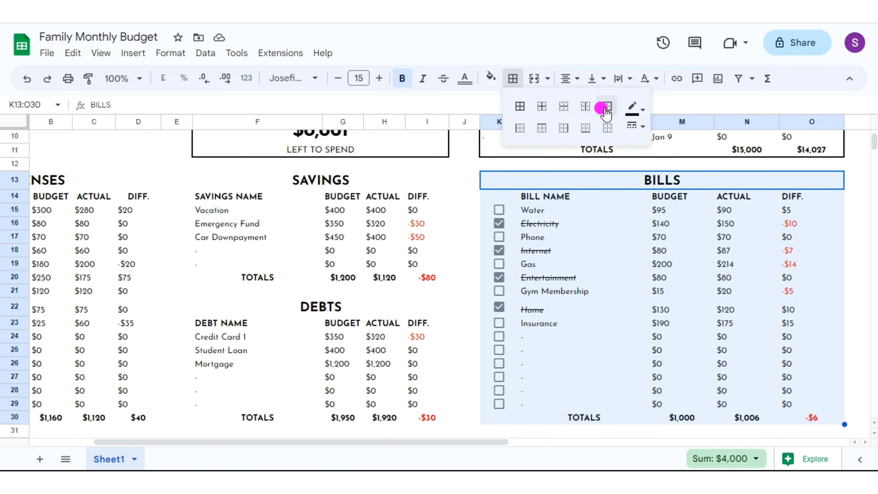
{"action": "left_click", "coordinate": [605, 110]}
Add outer borders around the SAVINGS table in F13:I20 and the DEBTS table in F22:I30.
{"action": "left_click", "coordinate": [200, 180]}
{"action": "left_click_drag", "start_coordinate": [200, 180], "coordinate": [425, 278]}
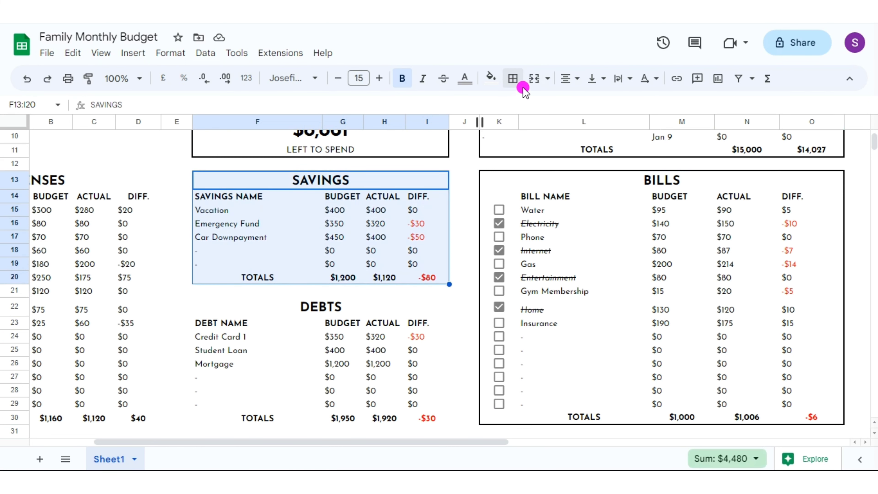
{"action": "left_click", "coordinate": [512, 81]}
{"action": "left_click", "coordinate": [605, 109]}
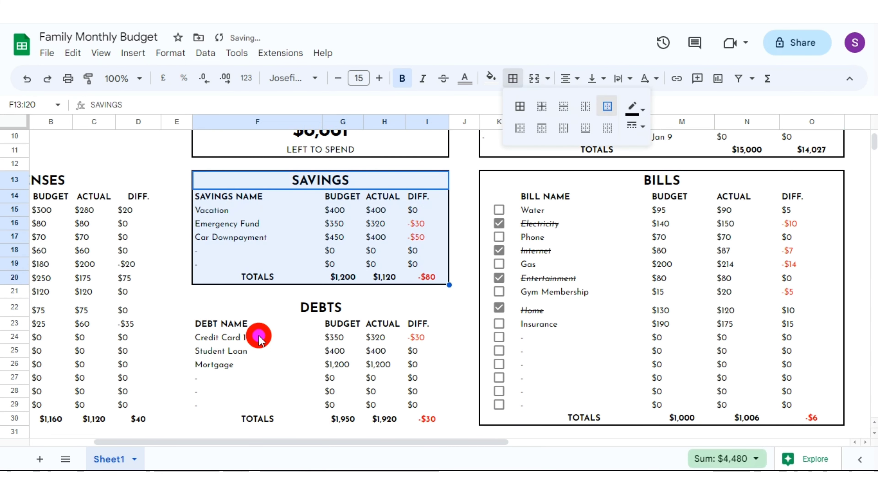
{"action": "left_click_drag", "start_coordinate": [256, 307], "coordinate": [320, 418]}
{"action": "left_click", "coordinate": [512, 79]}
{"action": "left_click", "coordinate": [608, 107]}
{"action": "left_click", "coordinate": [605, 107]}
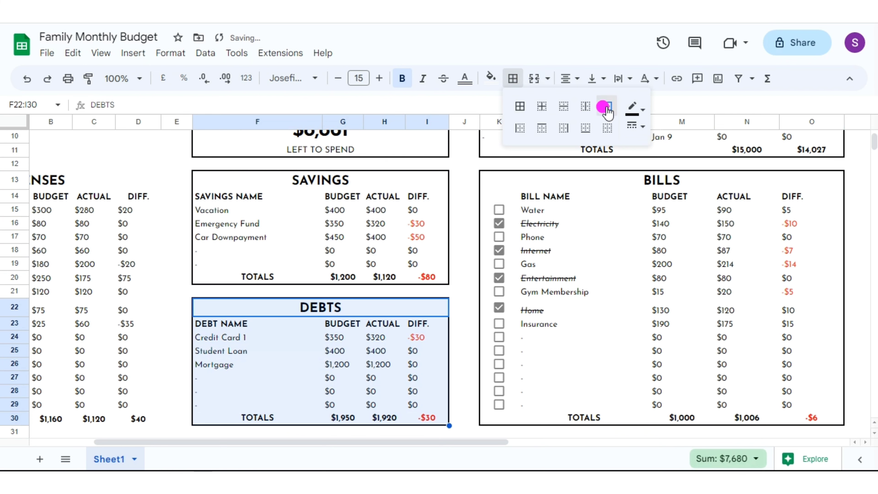
Add an outer border around the EXPENSES table in A13:D30.
{"action": "left_click_drag", "start_coordinate": [212, 442], "coordinate": [156, 412]}
{"action": "left_click", "coordinate": [509, 80]}
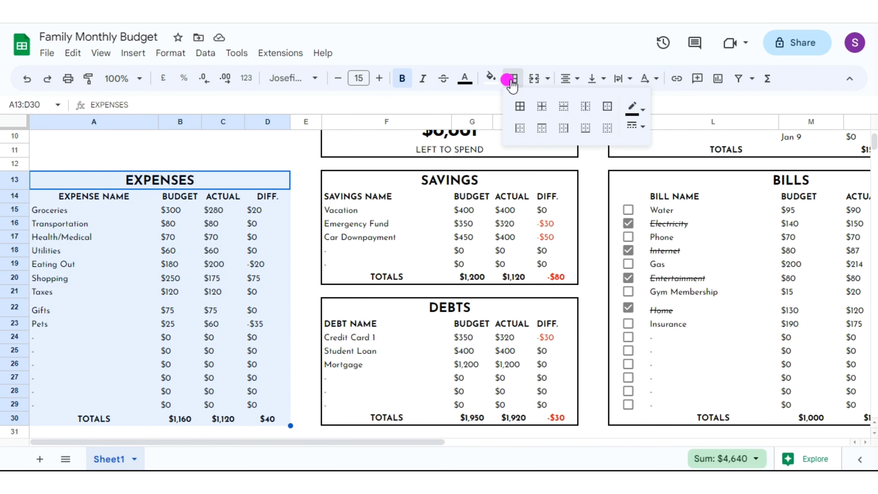
{"action": "left_click", "coordinate": [604, 108]}
Apply thin inner borders to the EXPENSES table in A13:D30.
{"action": "scroll", "coordinate": [872, 121], "scroll_direction": "down", "scroll_amount": 1}
{"action": "left_click", "coordinate": [513, 78]}
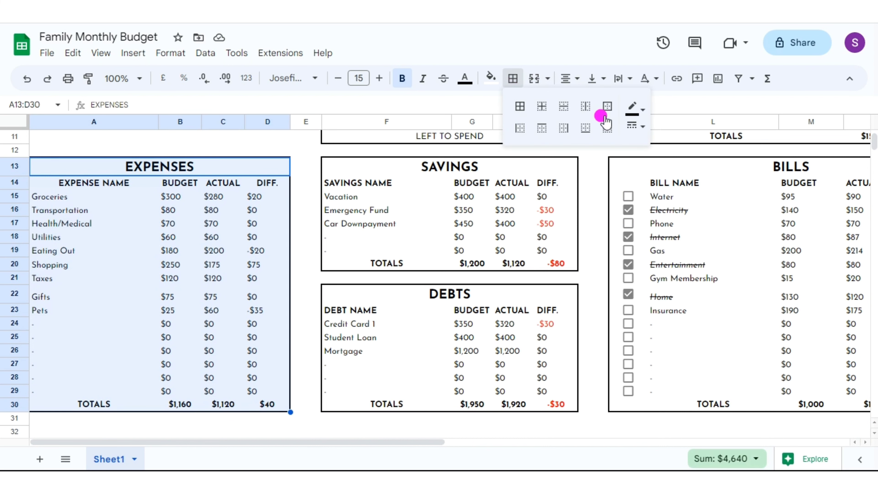
{"action": "left_click", "coordinate": [641, 141]}
{"action": "left_click", "coordinate": [653, 146]}
{"action": "left_click", "coordinate": [542, 105]}
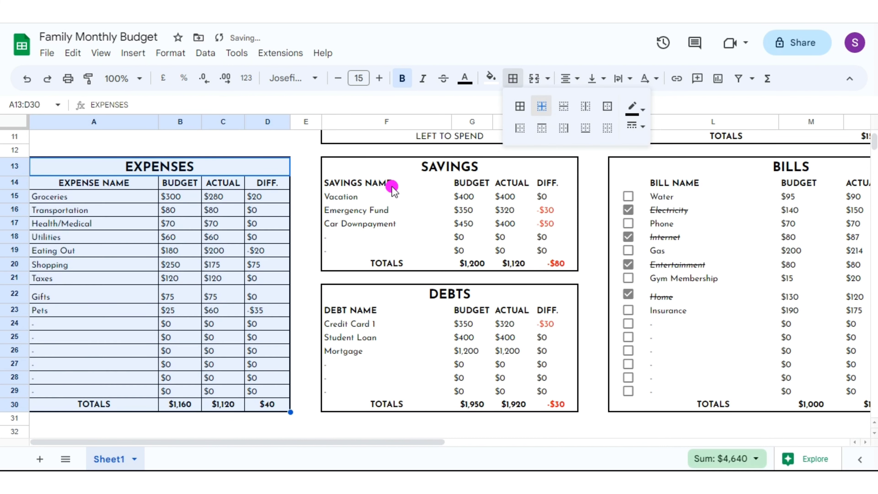
Apply the same thin inner borders to the SAVINGS table and the DEBTS table in F22:I30.
{"action": "left_click_drag", "start_coordinate": [392, 188], "coordinate": [514, 261]}
{"action": "left_click", "coordinate": [513, 78]}
{"action": "left_click", "coordinate": [542, 105]}
{"action": "left_click_drag", "start_coordinate": [369, 305], "coordinate": [553, 403]}
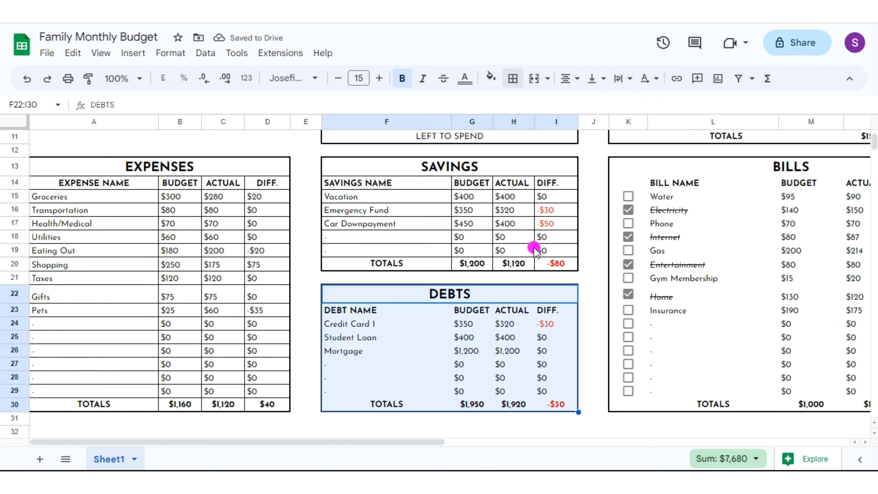
{"action": "left_click", "coordinate": [513, 80]}
{"action": "left_click", "coordinate": [540, 105]}
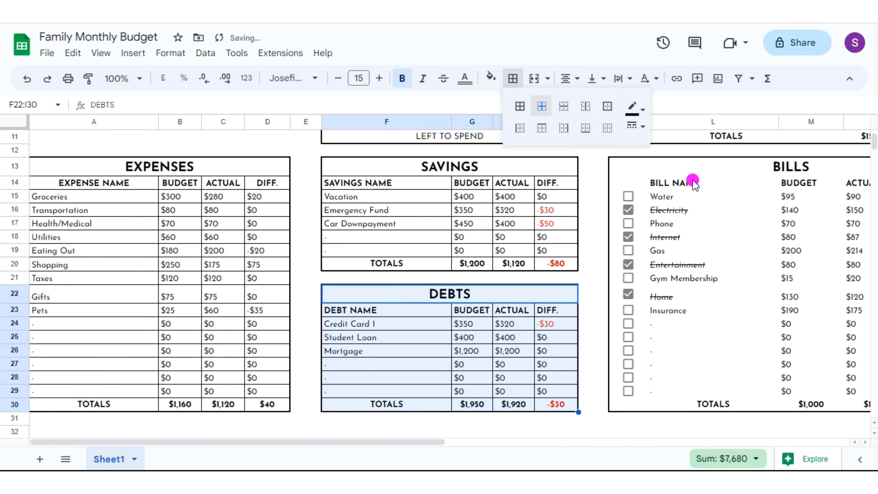
Apply thin inner borders to the BILLS table in K13:O30 and the INCOME table above it.
{"action": "left_click_drag", "start_coordinate": [621, 167], "coordinate": [829, 410]}
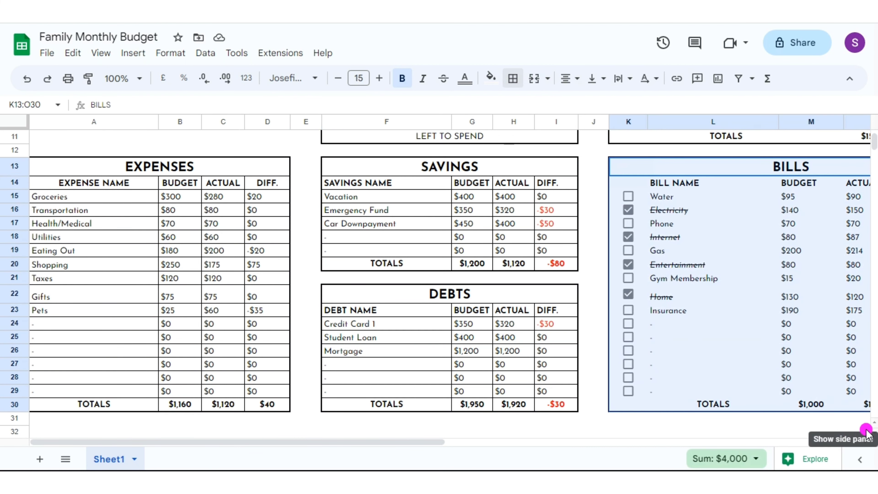
{"action": "left_click", "coordinate": [865, 443]}
{"action": "left_click", "coordinate": [512, 79]}
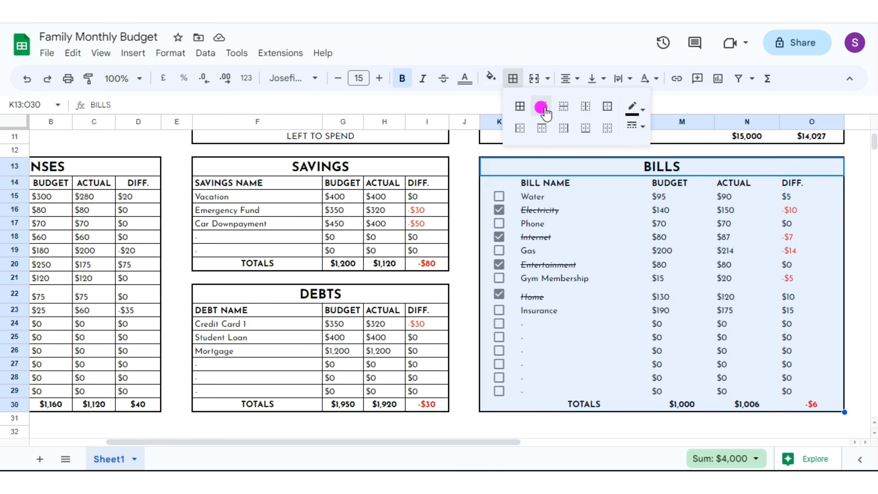
{"action": "left_click", "coordinate": [541, 106]}
{"action": "left_click", "coordinate": [873, 136]}
{"action": "left_click_drag", "start_coordinate": [523, 142], "coordinate": [761, 275]}
{"action": "left_click", "coordinate": [512, 79]}
{"action": "left_click", "coordinate": [541, 108]}
{"action": "left_click", "coordinate": [696, 171]}
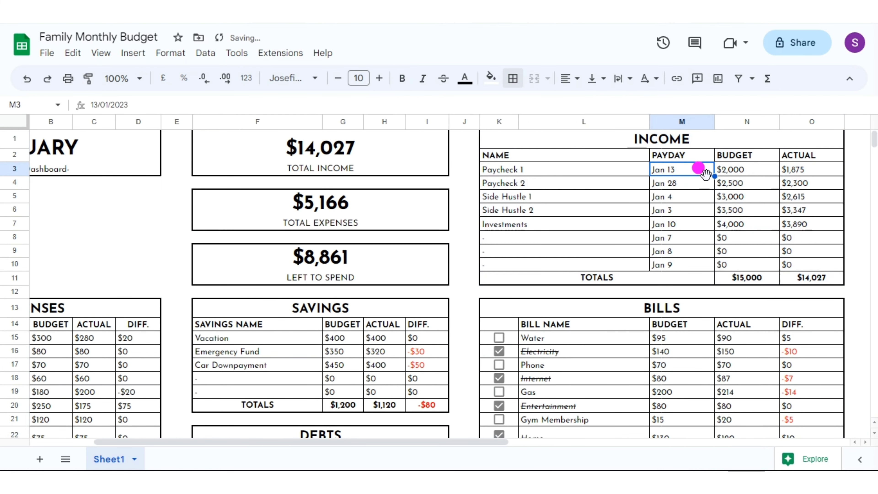
Add a horizontal border between the INCOME heading and its column headers, and a bottom border under K2:O2.
{"action": "left_click_drag", "start_coordinate": [559, 137], "coordinate": [665, 160]}
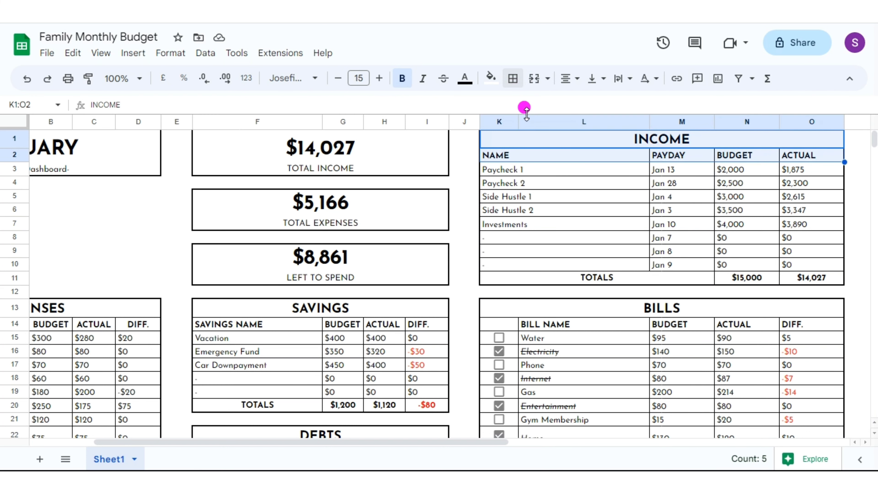
{"action": "left_click", "coordinate": [514, 79]}
{"action": "left_click", "coordinate": [559, 109]}
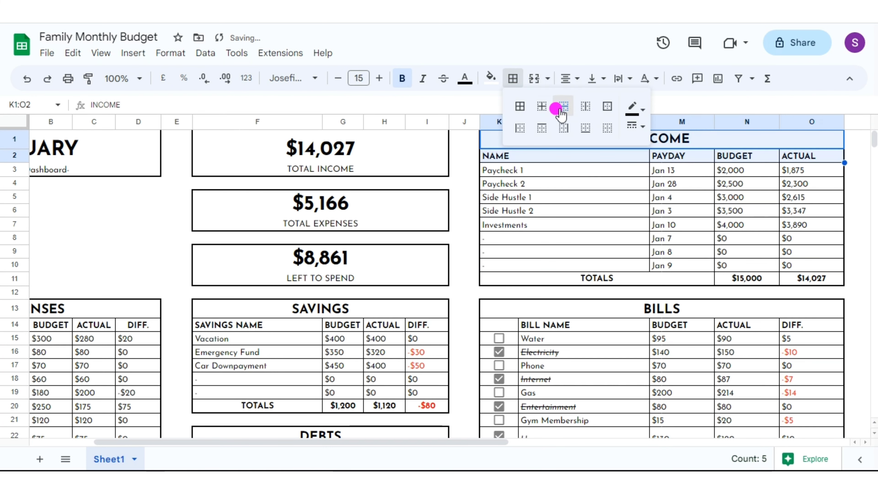
{"action": "left_click_drag", "start_coordinate": [575, 156], "coordinate": [802, 157]}
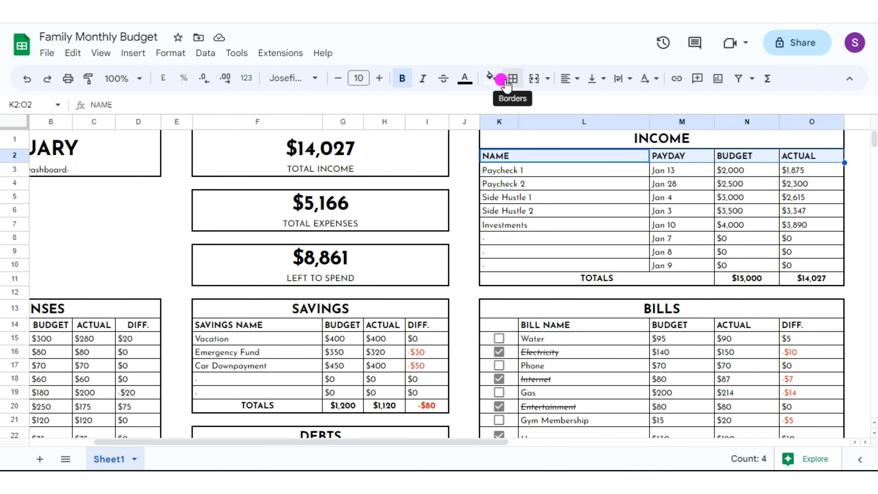
{"action": "left_click", "coordinate": [513, 79]}
{"action": "left_click", "coordinate": [580, 128]}
Add bottom borders under the BILLS column headers in K13:O14 and under the BILLS heading in K13:O13.
{"action": "left_click_drag", "start_coordinate": [578, 308], "coordinate": [729, 327]}
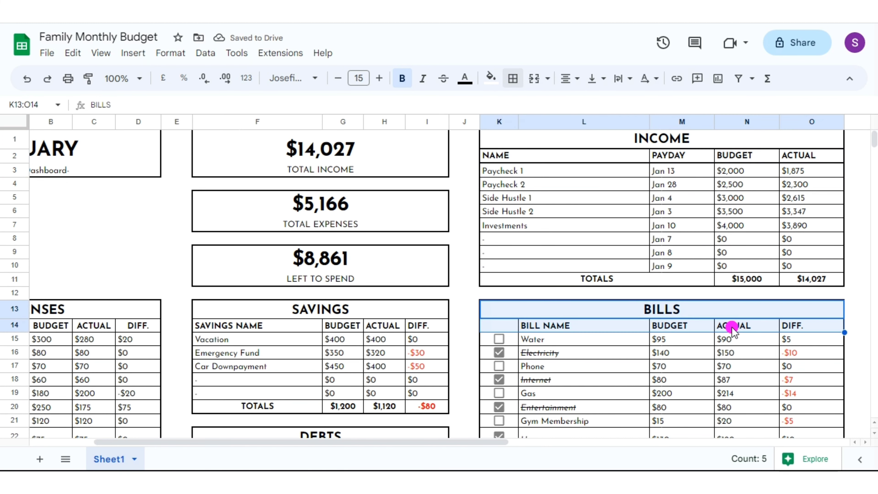
{"action": "left_click", "coordinate": [514, 79]}
{"action": "left_click", "coordinate": [580, 128]}
{"action": "left_click", "coordinate": [610, 312]}
{"action": "left_click", "coordinate": [513, 80]}
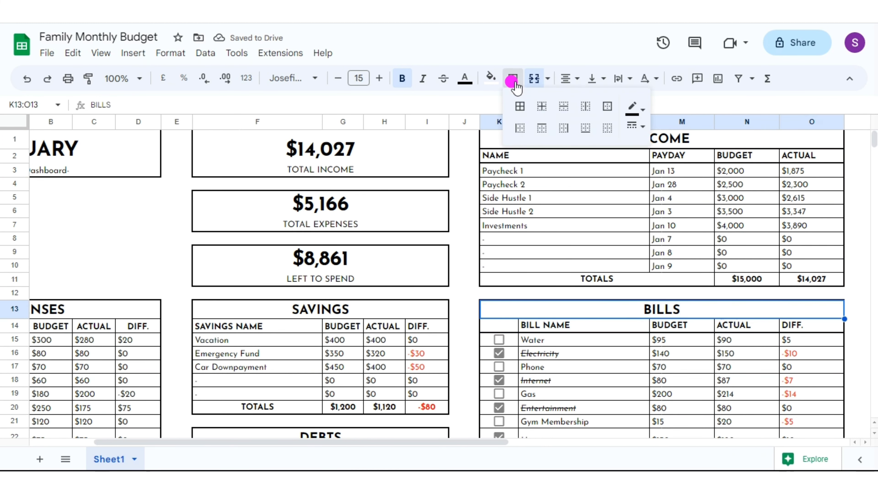
{"action": "left_click", "coordinate": [581, 128]}
Add a top border above the income totals row in K11:O11.
{"action": "left_click_drag", "start_coordinate": [588, 279], "coordinate": [809, 279]}
{"action": "left_click", "coordinate": [513, 79]}
{"action": "left_click", "coordinate": [541, 129]}
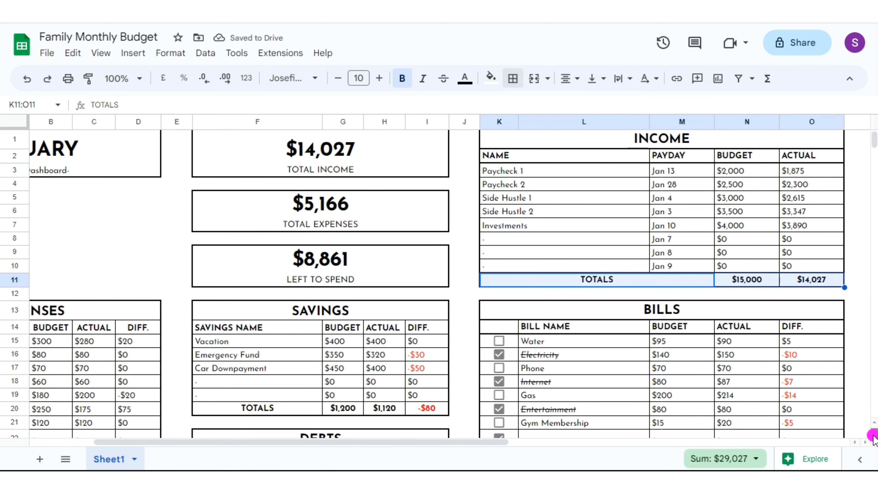
Merge K30:L30 for the BILLS totals label and add a top border above the totals row K30:O30.
{"action": "scroll", "coordinate": [874, 398], "scroll_direction": "down", "scroll_amount": 5}
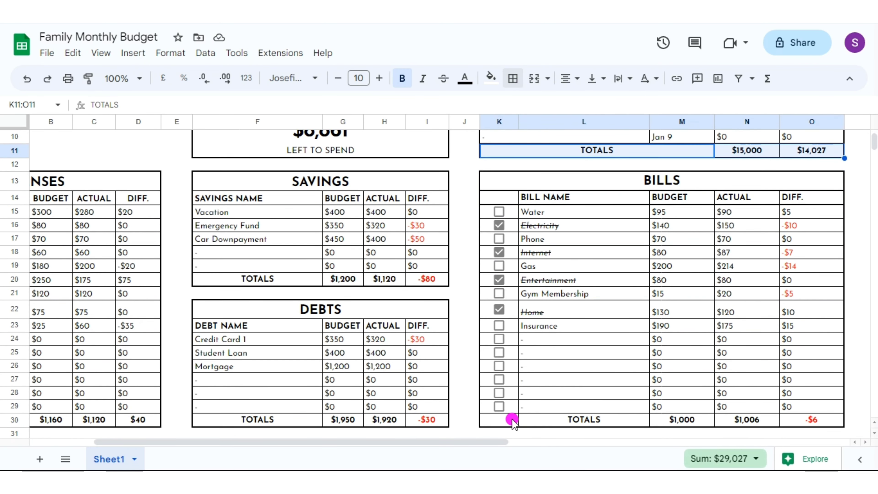
{"action": "left_click_drag", "start_coordinate": [512, 423], "coordinate": [585, 422]}
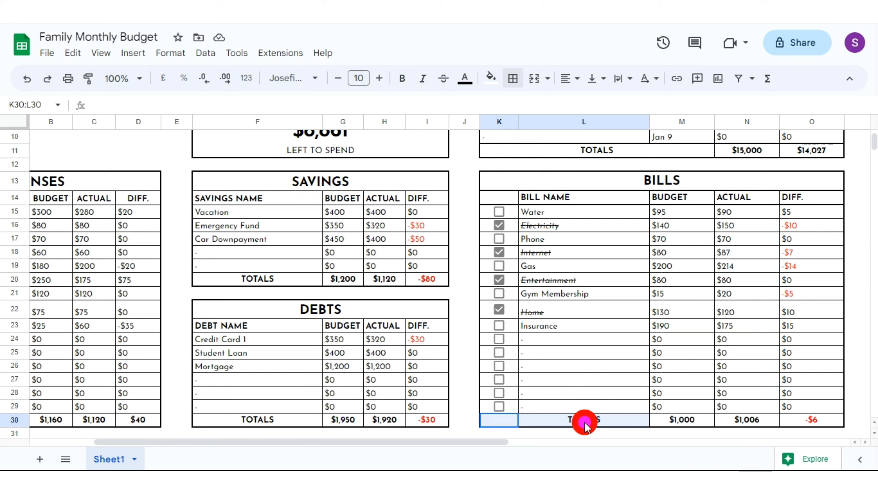
{"action": "left_click", "coordinate": [534, 79]}
{"action": "key", "text": "shift+Right"}
{"action": "key", "text": "shift+Right"}
{"action": "key", "text": "shift+Right"}
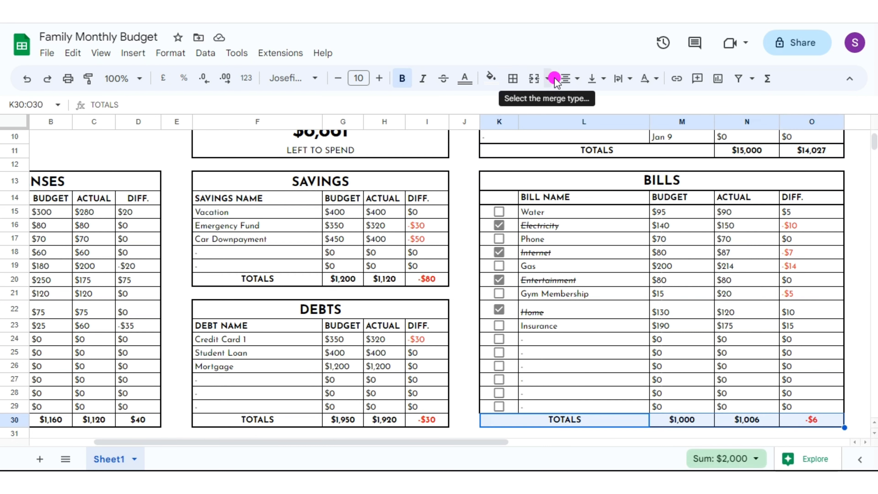
{"action": "left_click", "coordinate": [513, 78]}
{"action": "left_click", "coordinate": [542, 128]}
Add a horizontal border between the SAVINGS heading and its column headers in F13:I14, and a bottom border under F14:I14.
{"action": "left_click_drag", "start_coordinate": [196, 186], "coordinate": [427, 199]}
{"action": "left_click", "coordinate": [513, 79]}
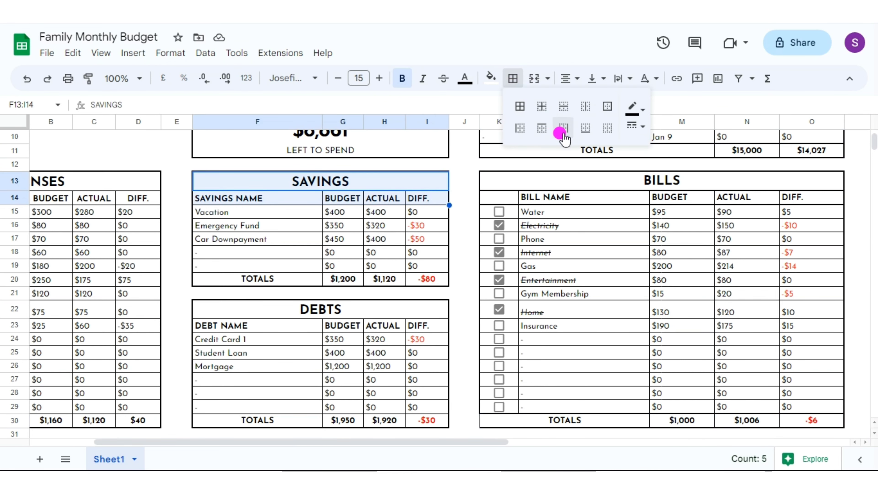
{"action": "left_click", "coordinate": [560, 114]}
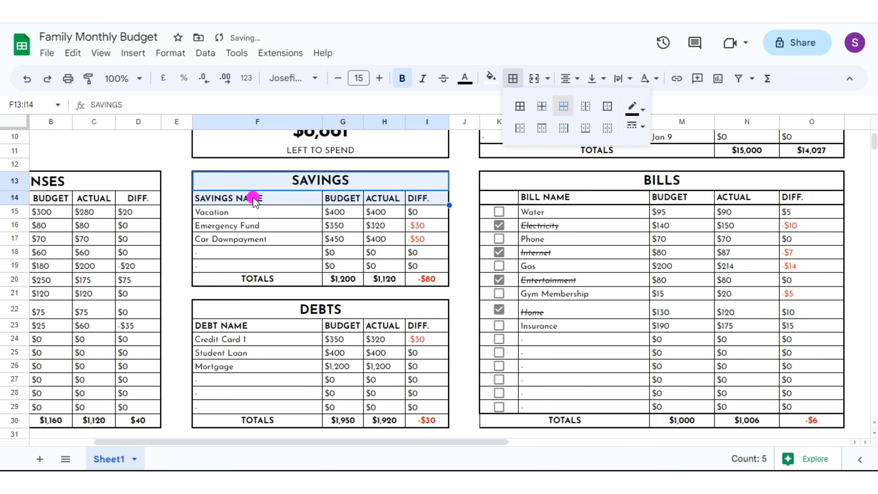
{"action": "left_click_drag", "start_coordinate": [251, 198], "coordinate": [433, 204]}
{"action": "left_click", "coordinate": [512, 79]}
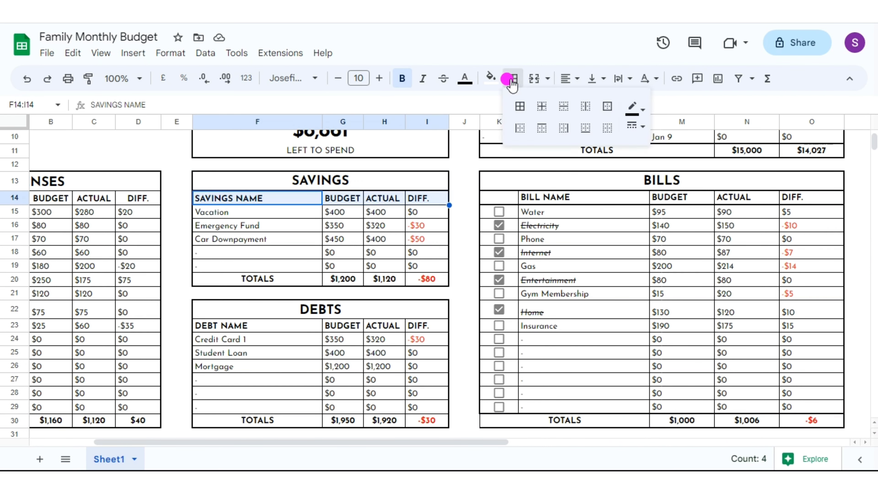
{"action": "left_click", "coordinate": [585, 128]}
Add a top border above the SAVINGS totals row in F20:I20.
{"action": "left_click_drag", "start_coordinate": [300, 279], "coordinate": [427, 279]}
{"action": "left_click", "coordinate": [513, 78]}
{"action": "left_click", "coordinate": [541, 129]}
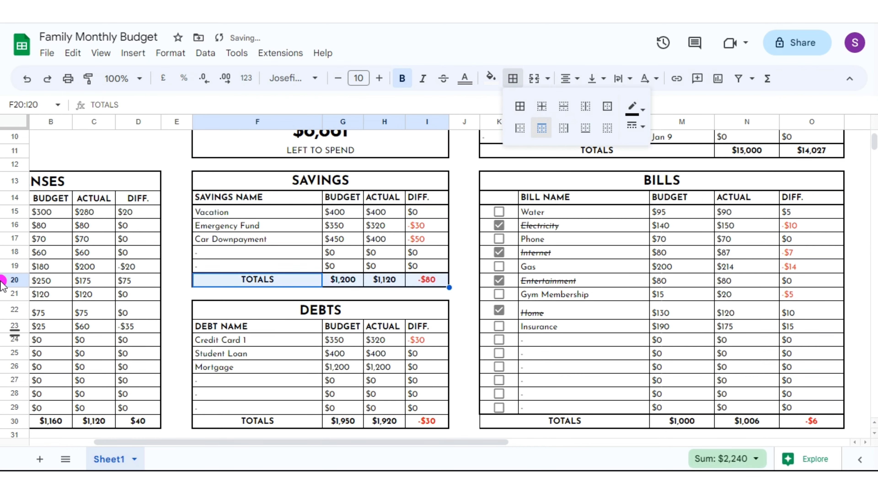
Add bottom borders under the DEBTS heading in F22:I22 and under its column headers in F23:I23.
{"action": "left_click", "coordinate": [265, 310]}
{"action": "left_click", "coordinate": [513, 78]}
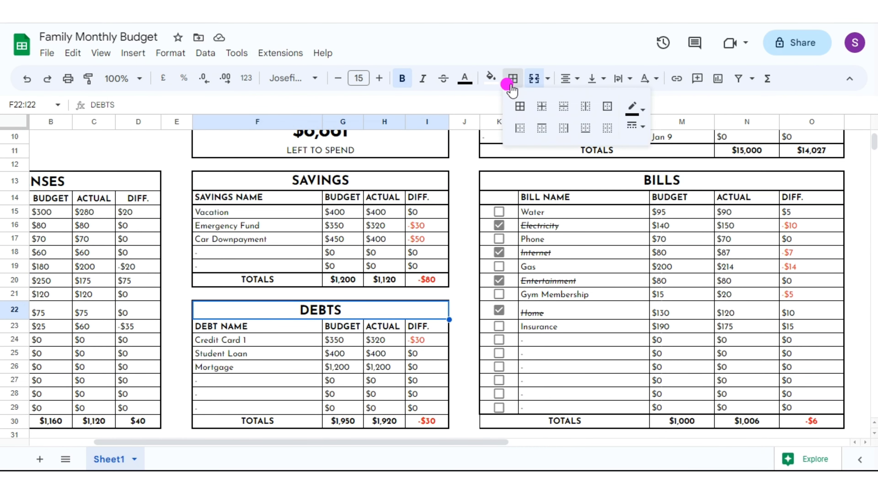
{"action": "left_click", "coordinate": [585, 128]}
{"action": "left_click_drag", "start_coordinate": [268, 326], "coordinate": [417, 330]}
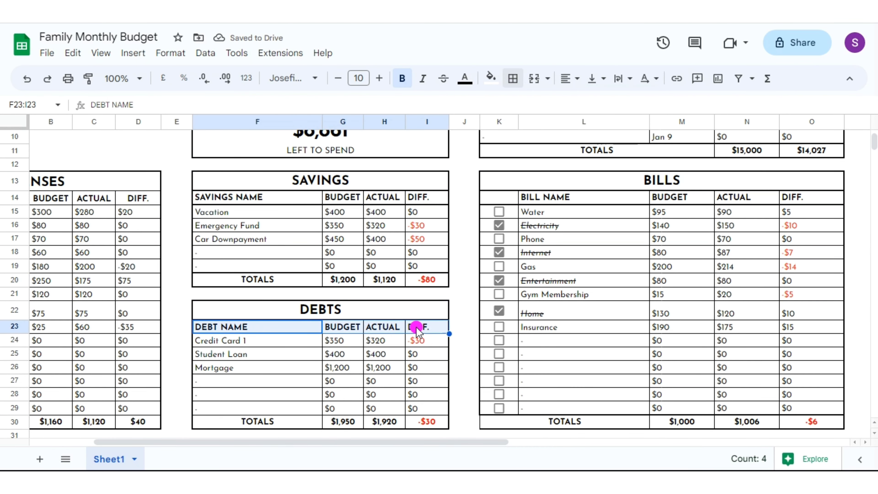
{"action": "left_click", "coordinate": [513, 80]}
{"action": "left_click", "coordinate": [581, 126]}
Add a top border above the DEBTS totals row in F30:I30.
{"action": "left_click_drag", "start_coordinate": [235, 416], "coordinate": [425, 424]}
{"action": "left_click", "coordinate": [513, 79]}
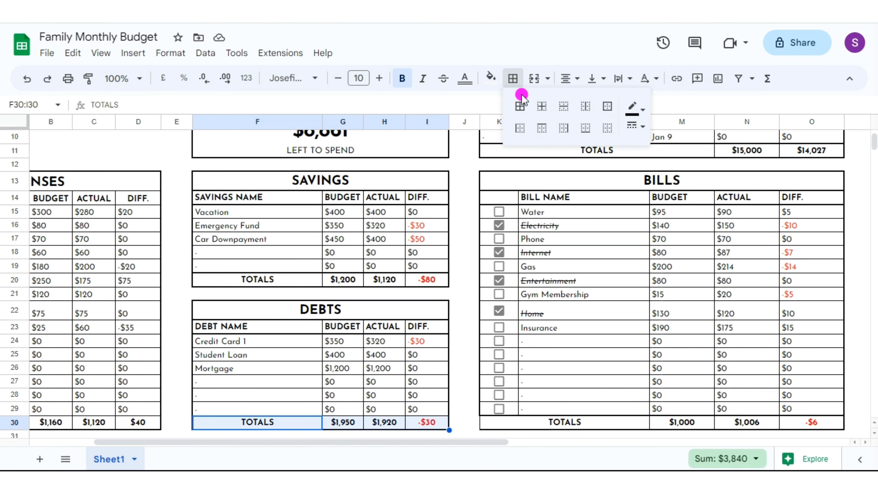
{"action": "left_click", "coordinate": [541, 129]}
Add bottom borders under the EXPENSES heading in A13:D13 and under its column headers in A14:D14.
{"action": "left_click_drag", "start_coordinate": [356, 442], "coordinate": [292, 442]}
{"action": "left_click", "coordinate": [62, 183]}
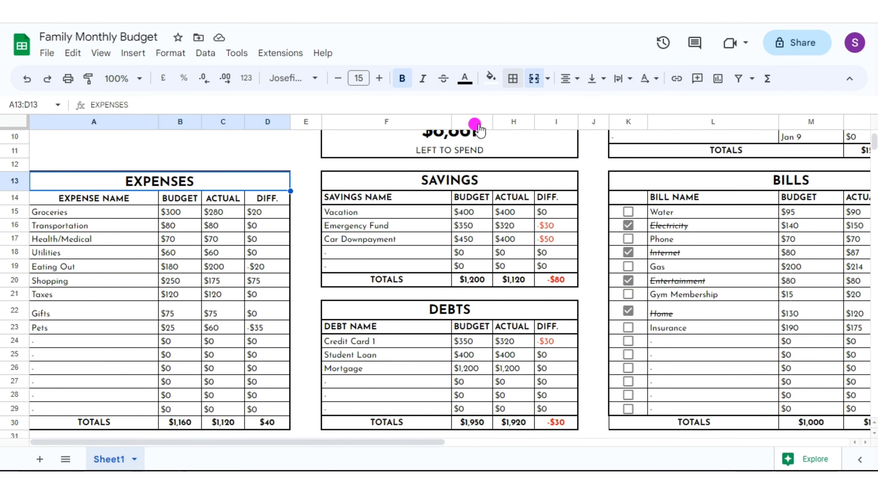
{"action": "left_click", "coordinate": [512, 79]}
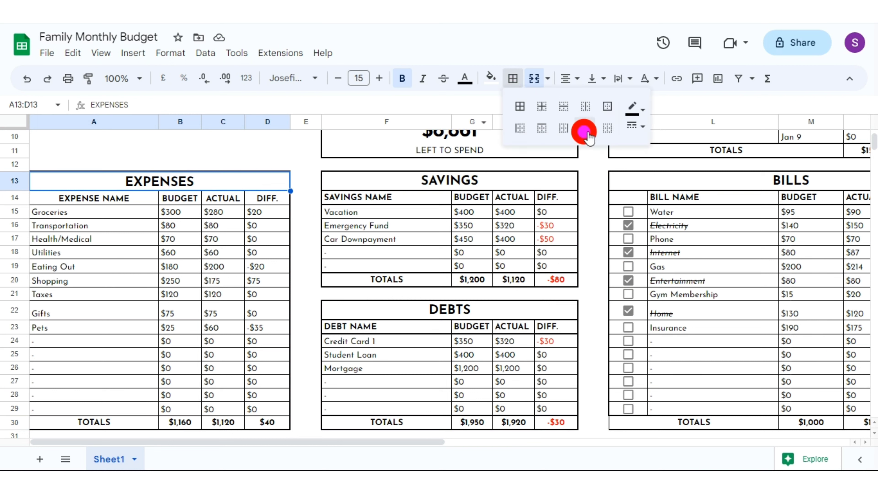
{"action": "left_click", "coordinate": [585, 131]}
{"action": "left_click_drag", "start_coordinate": [93, 198], "coordinate": [260, 200]}
{"action": "left_click", "coordinate": [512, 81]}
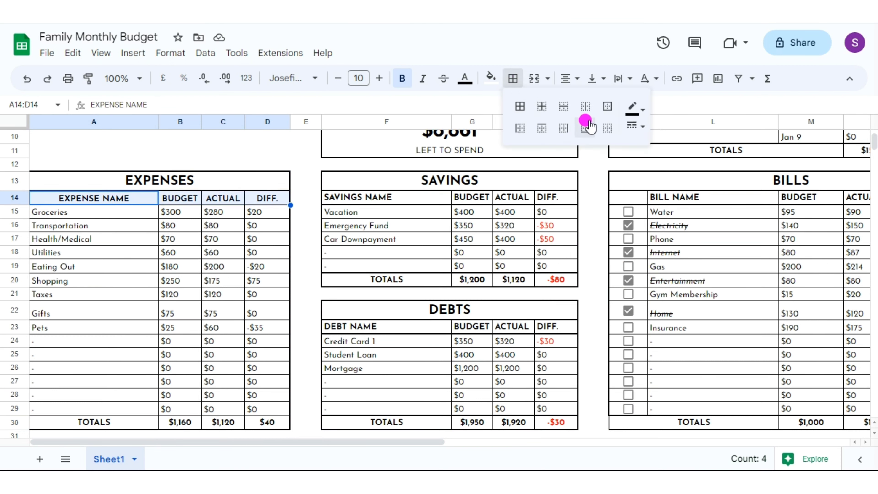
{"action": "left_click", "coordinate": [584, 132]}
Add a top border above the EXPENSES totals row in A30:D30.
{"action": "left_click_drag", "start_coordinate": [94, 422], "coordinate": [273, 422]}
{"action": "left_click", "coordinate": [513, 78]}
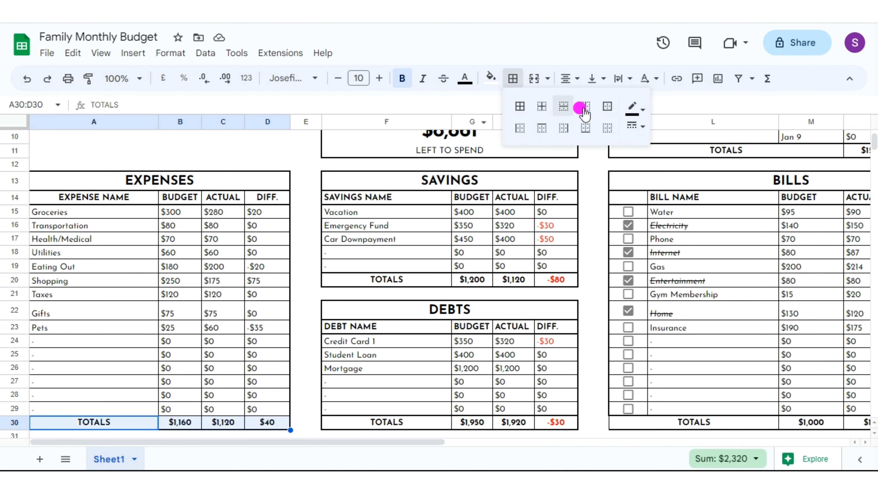
{"action": "left_click", "coordinate": [548, 128]}
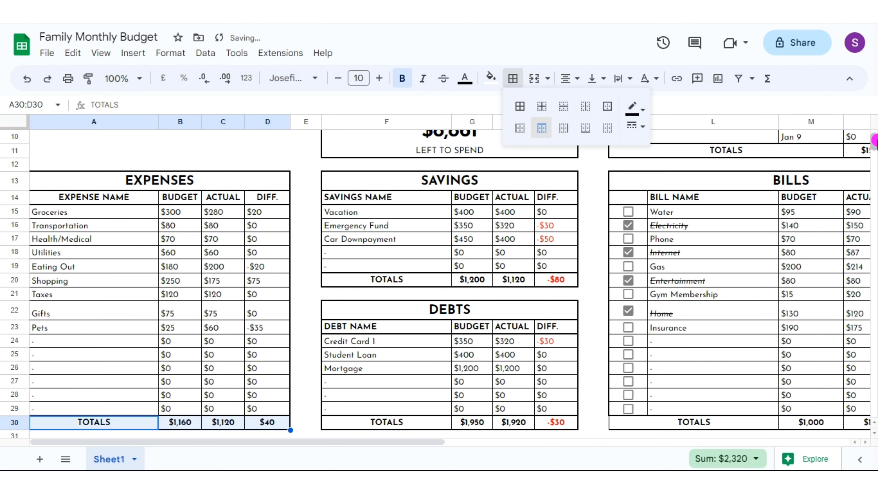
Remove all borders from the JANUARY title block in A1:D3 and from the three summary blocks in F1:I11.
{"action": "scroll", "coordinate": [806, 189], "scroll_direction": "up", "scroll_amount": 3}
{"action": "left_click_drag", "start_coordinate": [166, 149], "coordinate": [166, 170]}
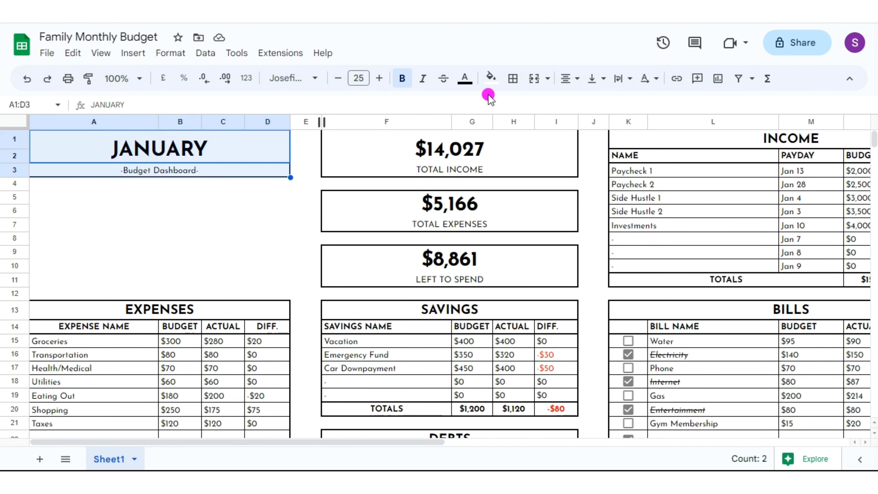
{"action": "left_click", "coordinate": [513, 79]}
{"action": "left_click", "coordinate": [608, 128]}
{"action": "left_click_drag", "start_coordinate": [485, 149], "coordinate": [484, 169]}
{"action": "left_click", "coordinate": [513, 78]}
{"action": "left_click", "coordinate": [607, 128]}
{"action": "left_click_drag", "start_coordinate": [415, 183], "coordinate": [496, 276]}
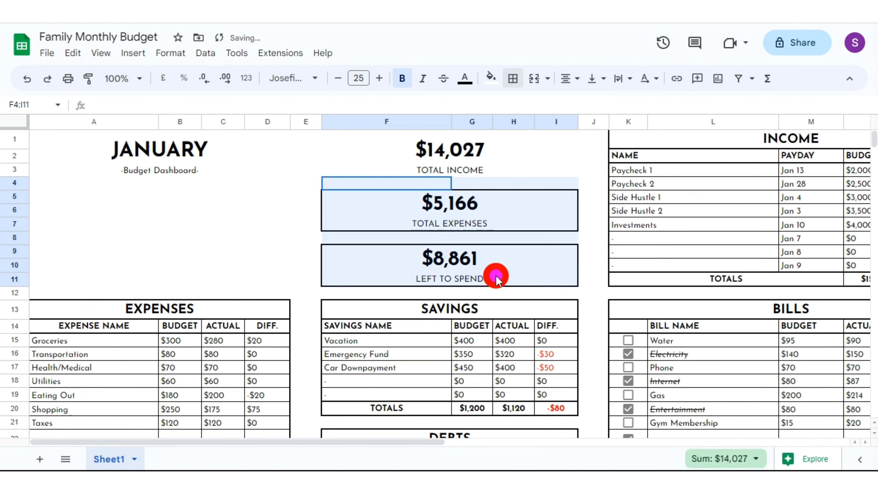
{"action": "left_click", "coordinate": [512, 78]}
{"action": "left_click", "coordinate": [607, 128]}
Move the "-Budget Dashboard-" subtitle to A4:D4 and extend the merged JANUARY title over A1:D3.
{"action": "left_click", "coordinate": [449, 149]}
{"action": "left_click", "coordinate": [123, 146]}
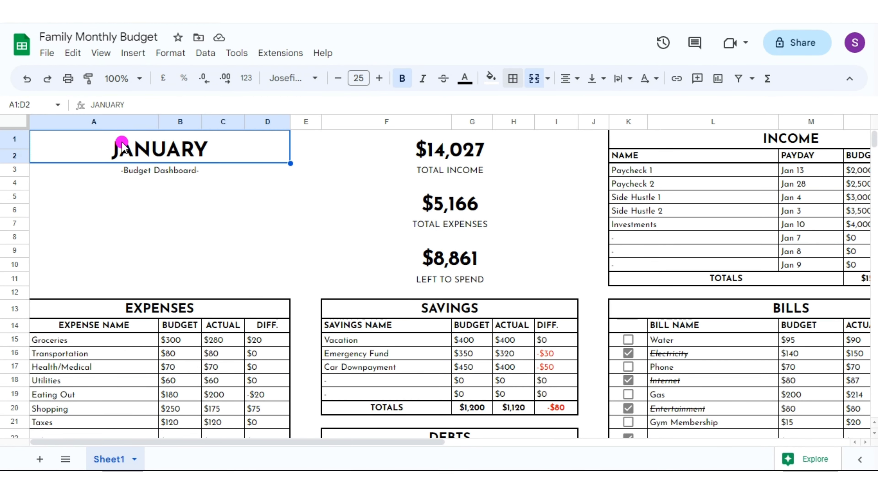
{"action": "left_click", "coordinate": [123, 171]}
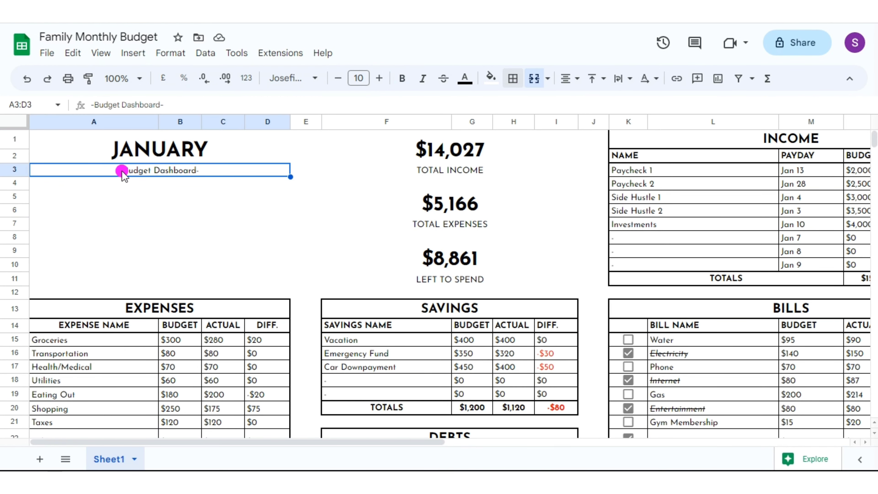
{"action": "left_click_drag", "start_coordinate": [110, 170], "coordinate": [107, 184]}
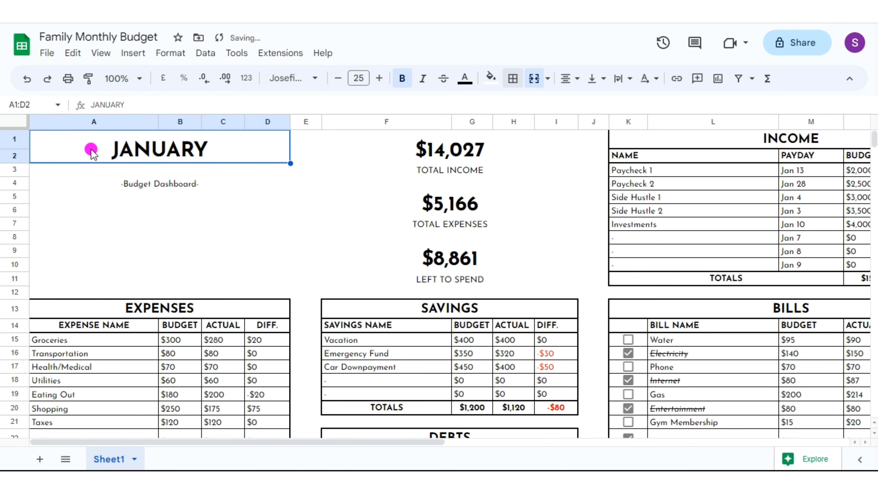
{"action": "left_click_drag", "start_coordinate": [89, 149], "coordinate": [290, 166]}
{"action": "left_click", "coordinate": [534, 79]}
Move the total income amount under the subtitle, merged over A6:D9, and place its TOTAL INCOME label in A10:D10.
{"action": "left_click", "coordinate": [429, 147]}
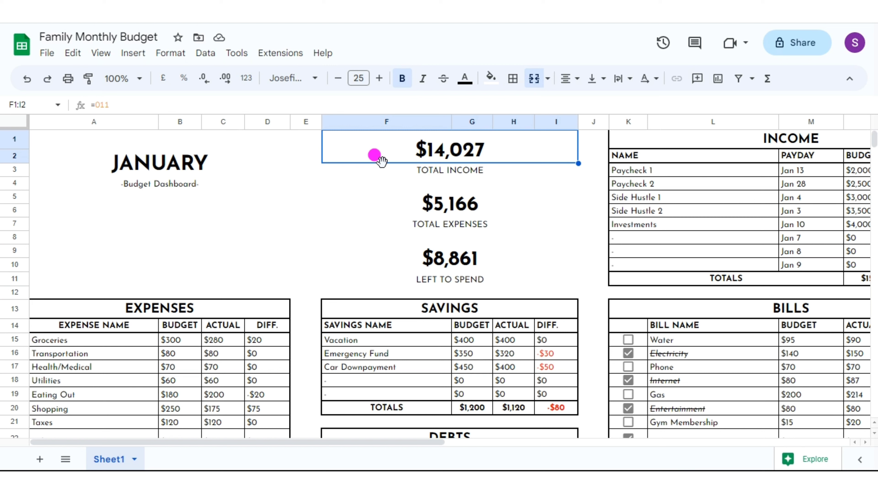
{"action": "left_click_drag", "start_coordinate": [380, 158], "coordinate": [108, 227]}
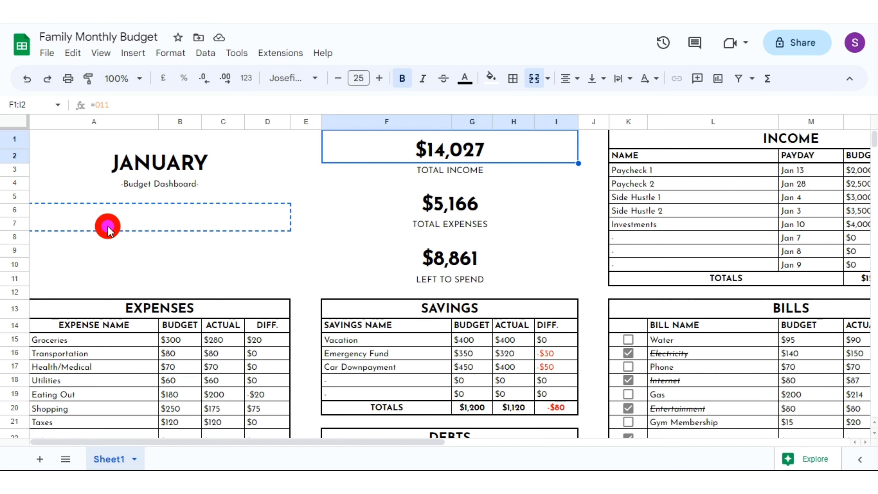
{"action": "left_click_drag", "start_coordinate": [108, 228], "coordinate": [108, 227]}
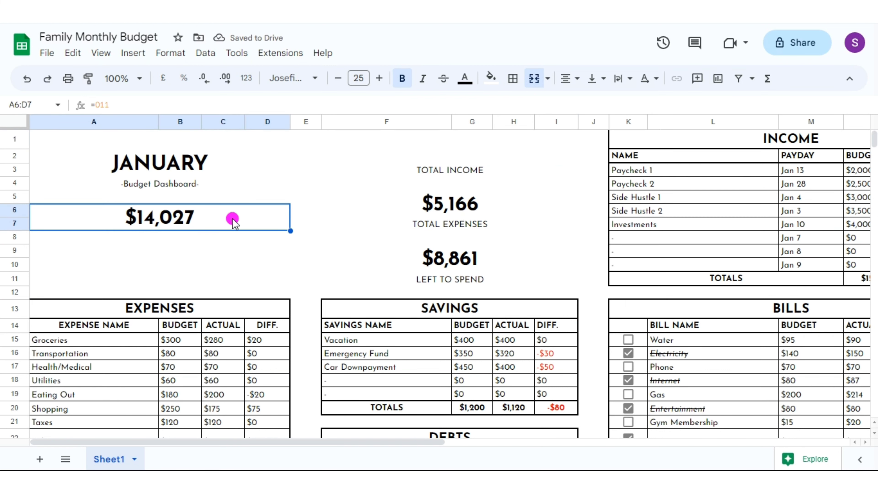
{"action": "left_click_drag", "start_coordinate": [231, 222], "coordinate": [234, 250]}
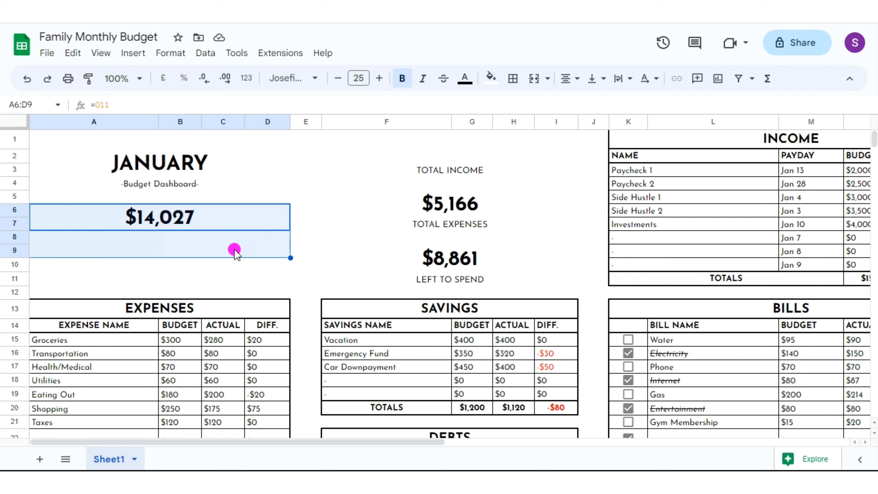
{"action": "left_click", "coordinate": [513, 78]}
{"action": "left_click", "coordinate": [533, 79]}
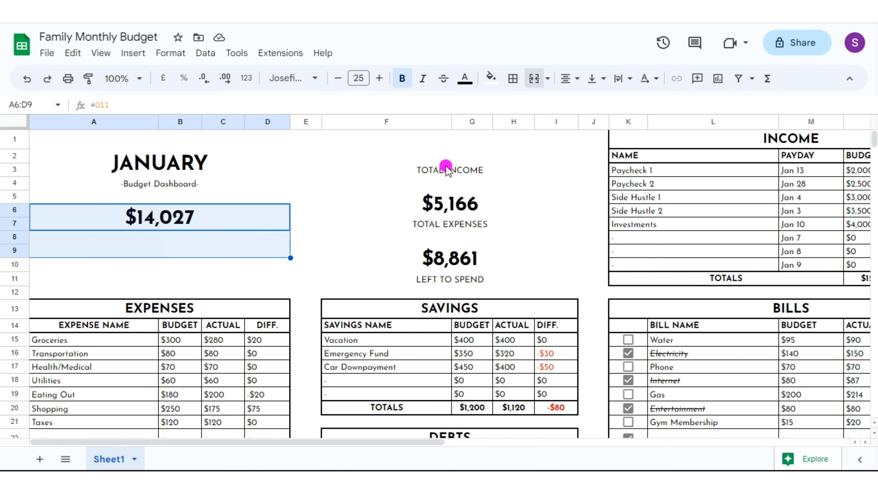
{"action": "left_click", "coordinate": [431, 169]}
{"action": "left_click_drag", "start_coordinate": [429, 162], "coordinate": [133, 266]}
Re-merge the total income amount over A7:C10 and place the TOTAL INCOME label in A11:D11.
{"action": "left_click", "coordinate": [147, 238]}
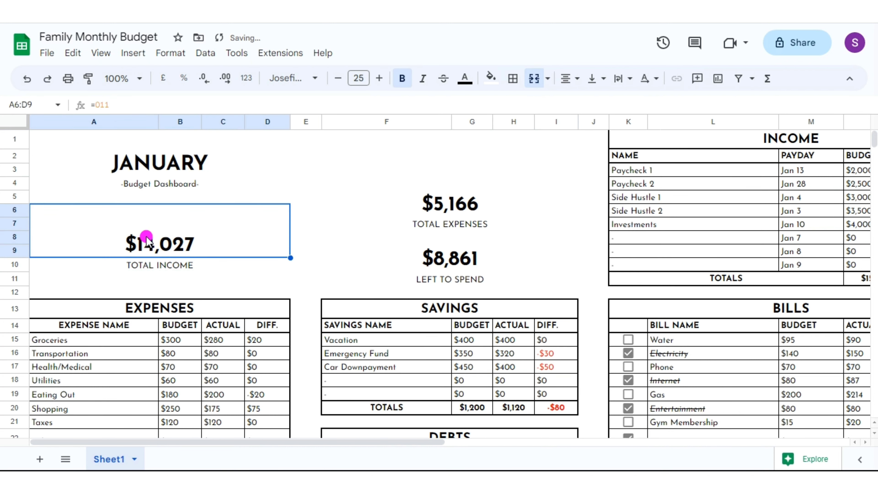
{"action": "left_click", "coordinate": [535, 79]}
{"action": "left_click", "coordinate": [81, 229]}
{"action": "left_click_drag", "start_coordinate": [82, 232], "coordinate": [81, 245]}
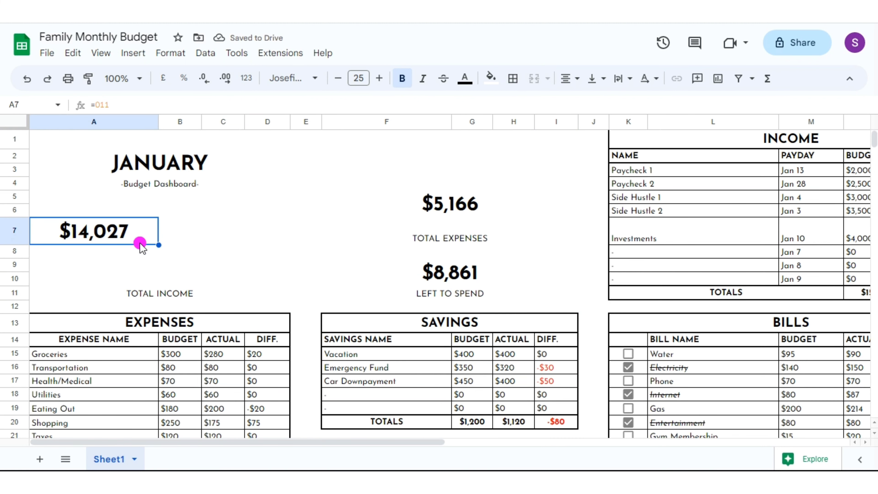
{"action": "left_click_drag", "start_coordinate": [141, 245], "coordinate": [228, 277]}
{"action": "left_click", "coordinate": [535, 79]}
Merge the "-Budget Dashboard-" subtitle over A4:D5 and align it vertically to the middle.
{"action": "left_click", "coordinate": [140, 188]}
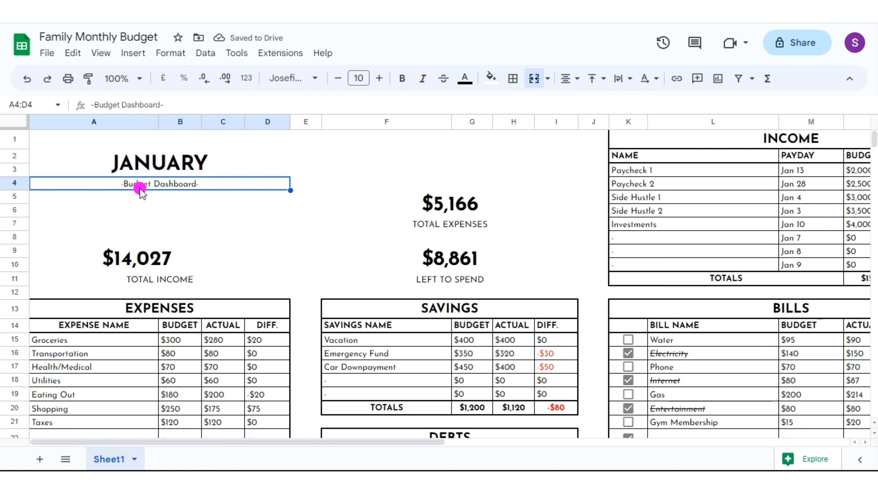
{"action": "left_click_drag", "start_coordinate": [134, 181], "coordinate": [142, 199]}
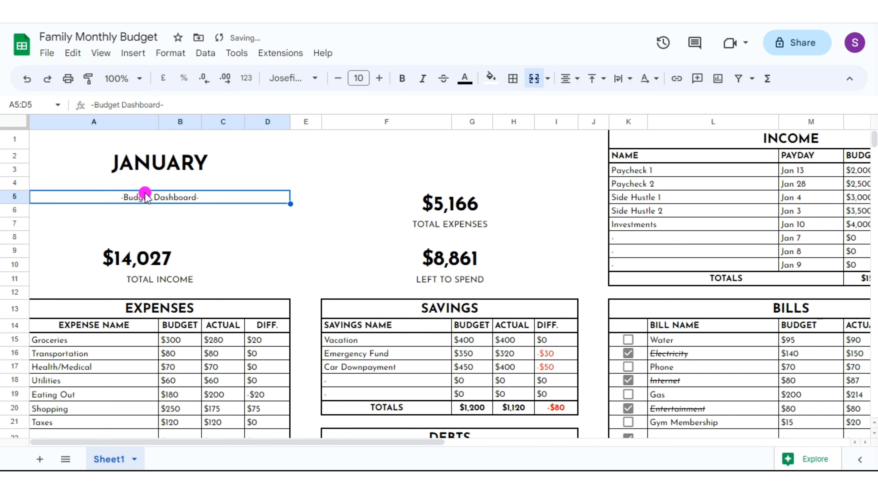
{"action": "left_click", "coordinate": [534, 79]}
{"action": "left_click", "coordinate": [592, 79]}
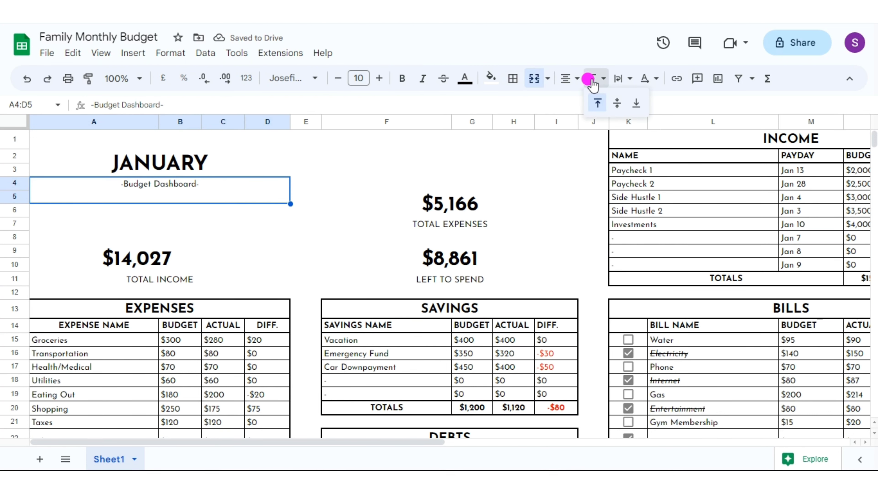
{"action": "left_click", "coordinate": [609, 103]}
Extend the merged total income amount to cover A7:D10.
{"action": "left_click", "coordinate": [198, 145]}
{"action": "left_click", "coordinate": [157, 280]}
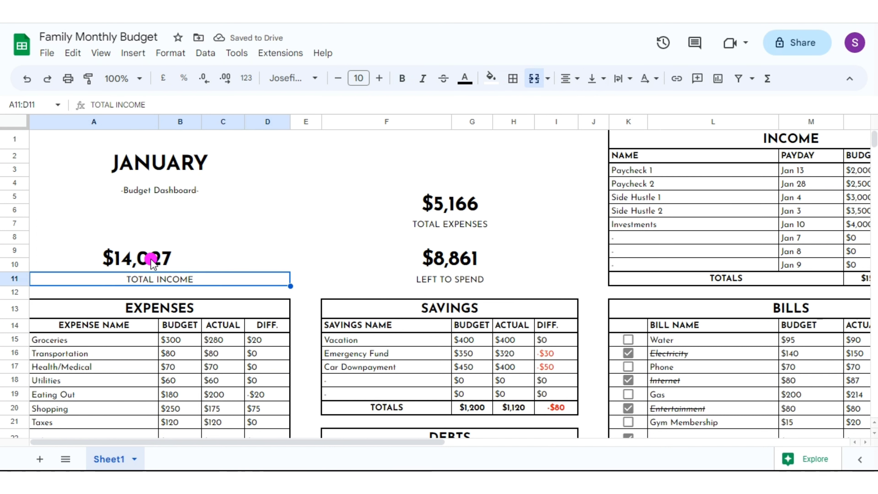
{"action": "left_click_drag", "start_coordinate": [188, 254], "coordinate": [290, 247]}
{"action": "left_click", "coordinate": [535, 81]}
Align the total income amount in A7:D10 and the JANUARY title in A1:D3 vertically to the middle.
{"action": "left_click", "coordinate": [222, 166]}
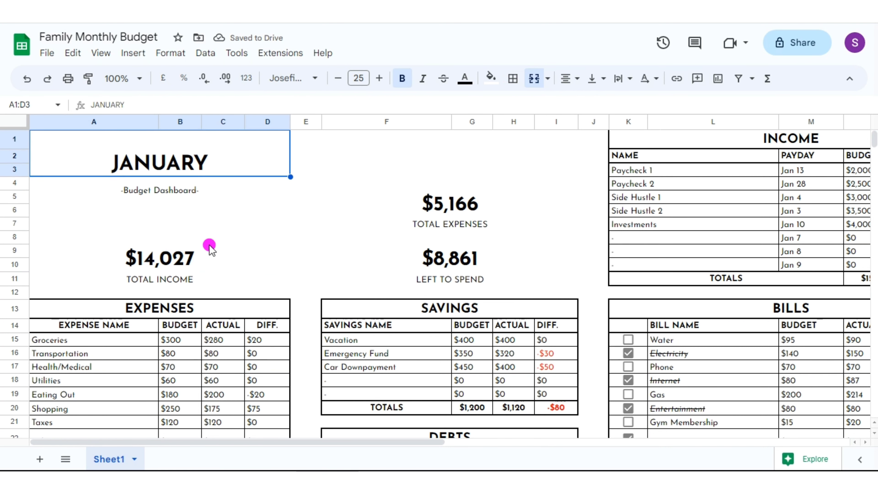
{"action": "left_click", "coordinate": [118, 242]}
{"action": "left_click", "coordinate": [591, 79]}
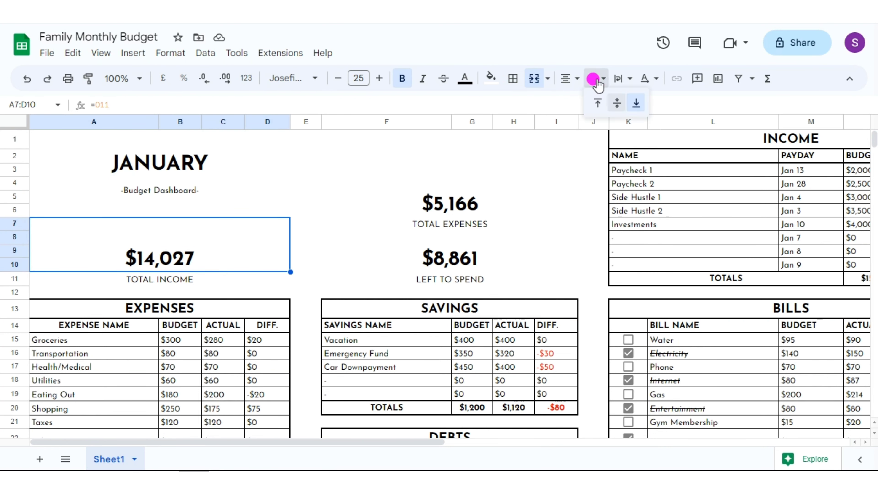
{"action": "left_click", "coordinate": [609, 102]}
{"action": "left_click", "coordinate": [176, 163]}
{"action": "left_click", "coordinate": [590, 80]}
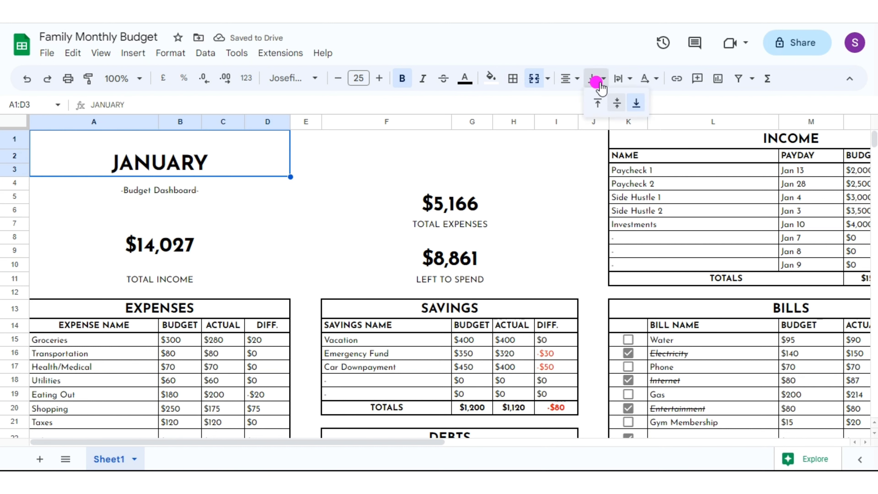
{"action": "left_click", "coordinate": [610, 99]}
Move the total expenses amount to the top of columns F:I, merge it over F1:I3, and place its TOTAL EXPENSES label in F4:I4.
{"action": "left_click", "coordinate": [449, 208]}
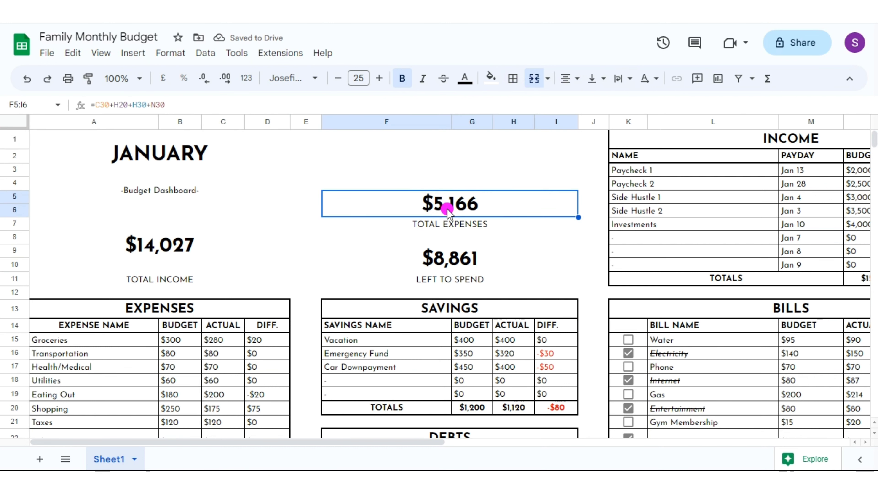
{"action": "left_click_drag", "start_coordinate": [446, 188], "coordinate": [447, 136]}
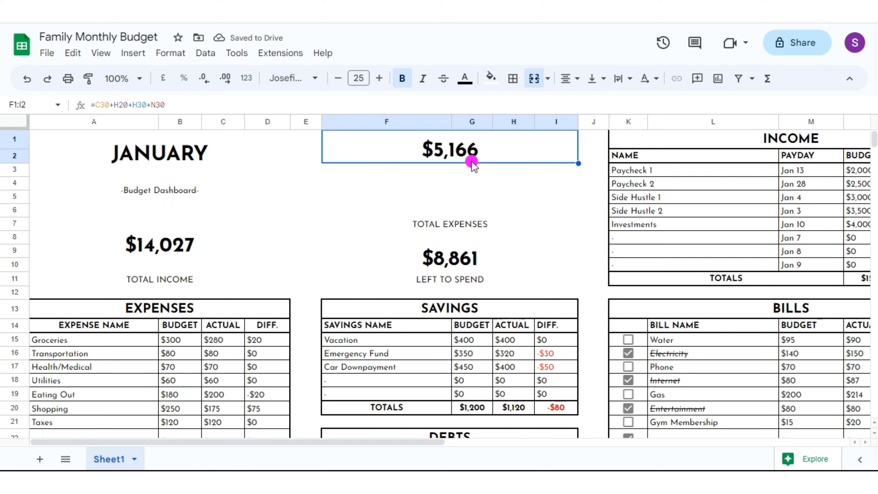
{"action": "left_click_drag", "start_coordinate": [492, 152], "coordinate": [343, 175]}
{"action": "left_click", "coordinate": [532, 86]}
{"action": "left_click", "coordinate": [435, 221]}
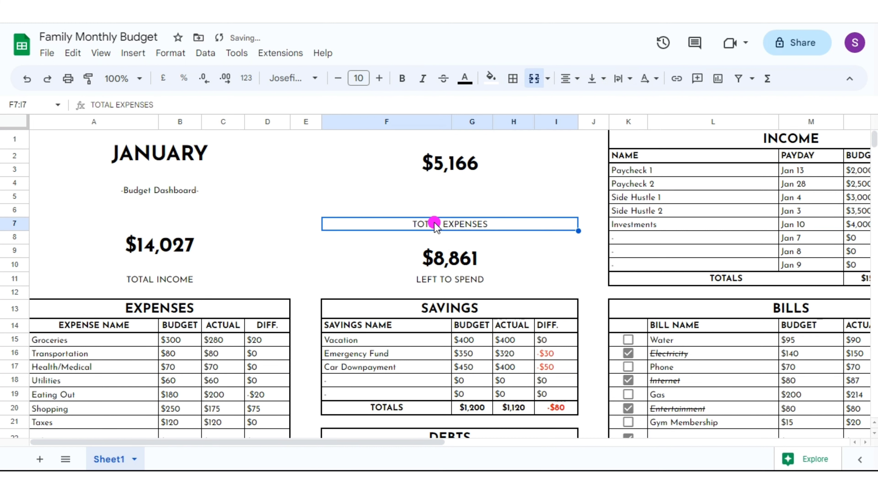
{"action": "left_click_drag", "start_coordinate": [435, 221], "coordinate": [421, 200]}
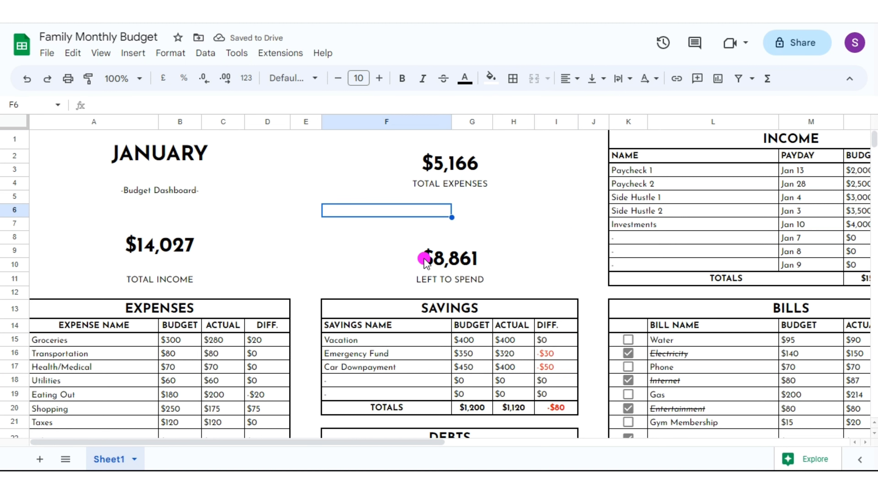
Extend the merged left-to-spend amount upward to cover F7:I10.
{"action": "left_click", "coordinate": [218, 256]}
{"action": "left_click", "coordinate": [440, 255]}
{"action": "left_click_drag", "start_coordinate": [517, 252], "coordinate": [522, 224]}
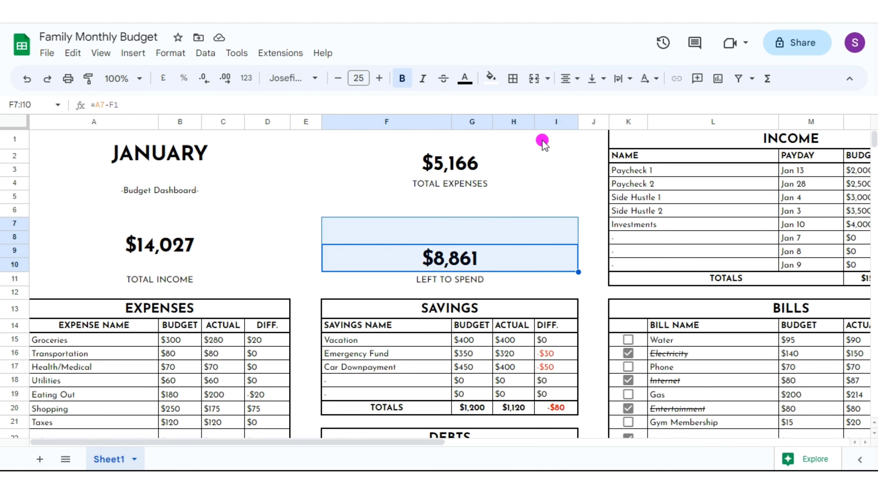
{"action": "left_click", "coordinate": [534, 82]}
Move the TOTAL EXPENSES label down to F5:I5 and extend the merged total expenses amount to cover F1:I4.
{"action": "left_click", "coordinate": [441, 188]}
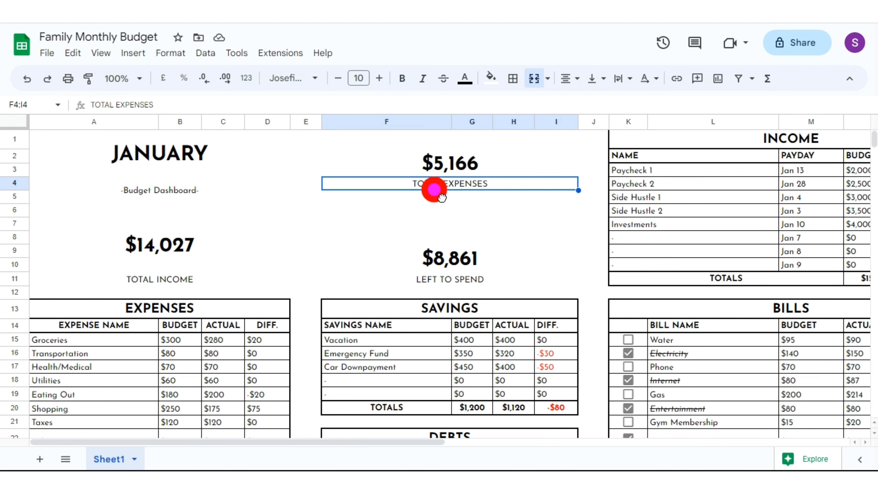
{"action": "left_click_drag", "start_coordinate": [441, 198], "coordinate": [443, 198]}
{"action": "left_click_drag", "start_coordinate": [436, 165], "coordinate": [493, 190]}
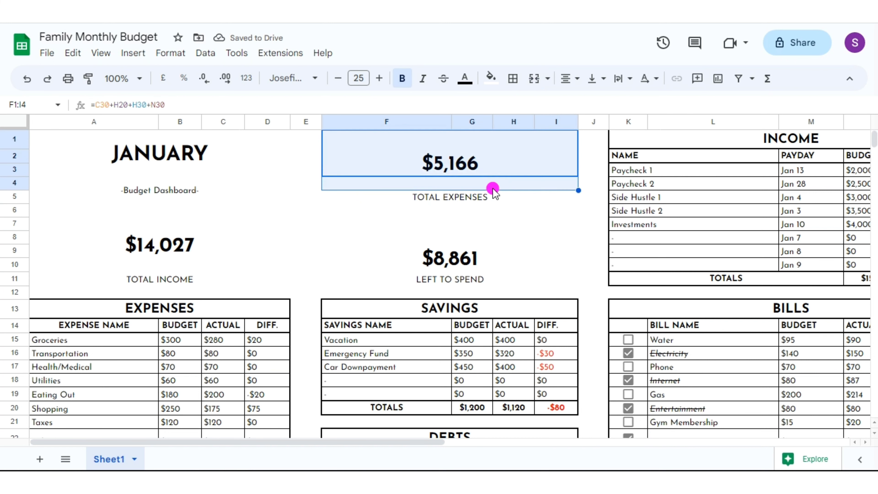
{"action": "left_click", "coordinate": [532, 84]}
Align the total expenses amount in F1:I4 and the left-to-spend amount in F7:I10 vertically to the middle.
{"action": "left_click", "coordinate": [439, 242]}
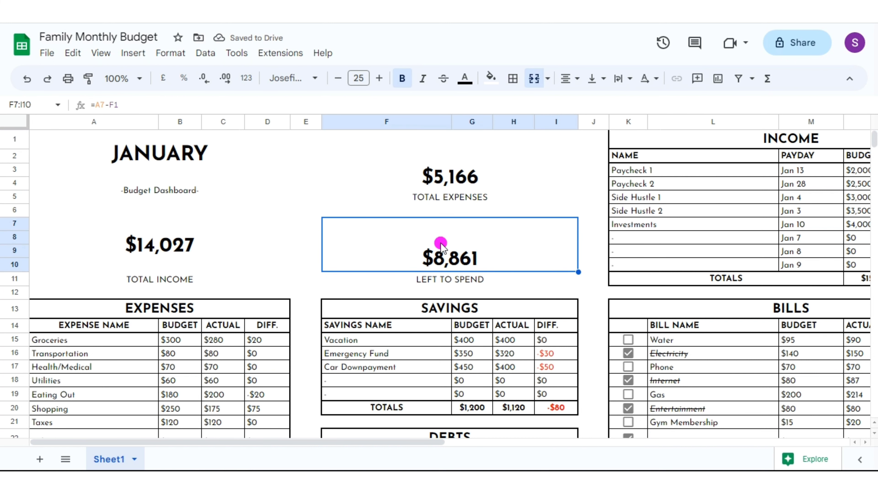
{"action": "left_click", "coordinate": [445, 184]}
{"action": "left_click", "coordinate": [596, 78]}
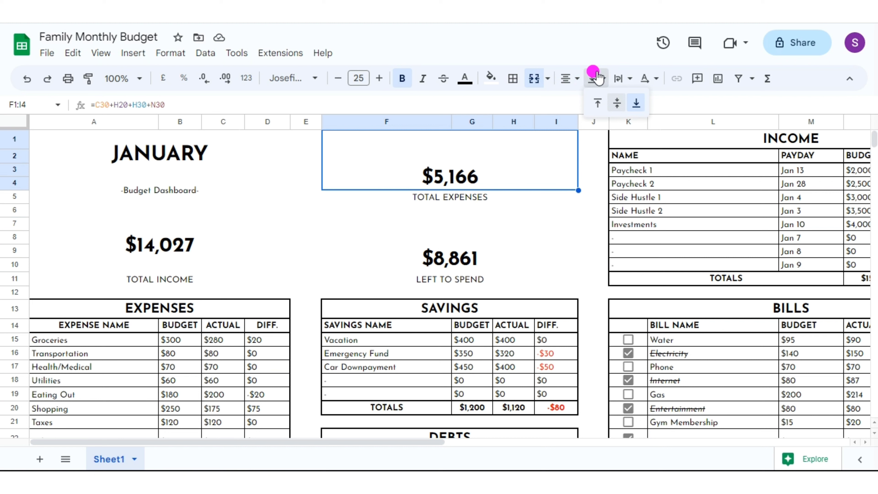
{"action": "left_click", "coordinate": [616, 103]}
{"action": "left_click", "coordinate": [457, 256]}
{"action": "left_click", "coordinate": [598, 79]}
{"action": "left_click", "coordinate": [616, 104]}
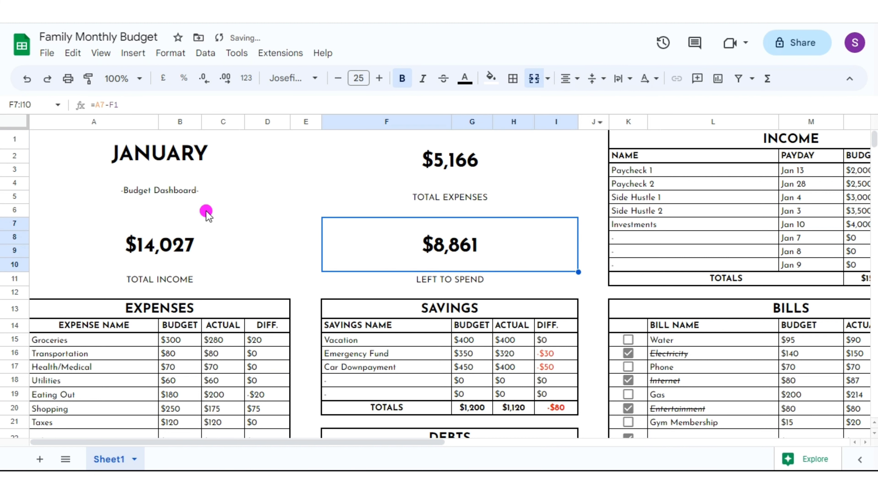
Increase the font size of the JANUARY title in A1:D3 to 40.
{"action": "left_click", "coordinate": [166, 156]}
{"action": "left_click", "coordinate": [378, 83]}
{"action": "left_click", "coordinate": [377, 82]}
{"action": "left_click", "coordinate": [377, 82]}
{"action": "left_click", "coordinate": [377, 83]}
{"action": "left_click", "coordinate": [377, 83]}
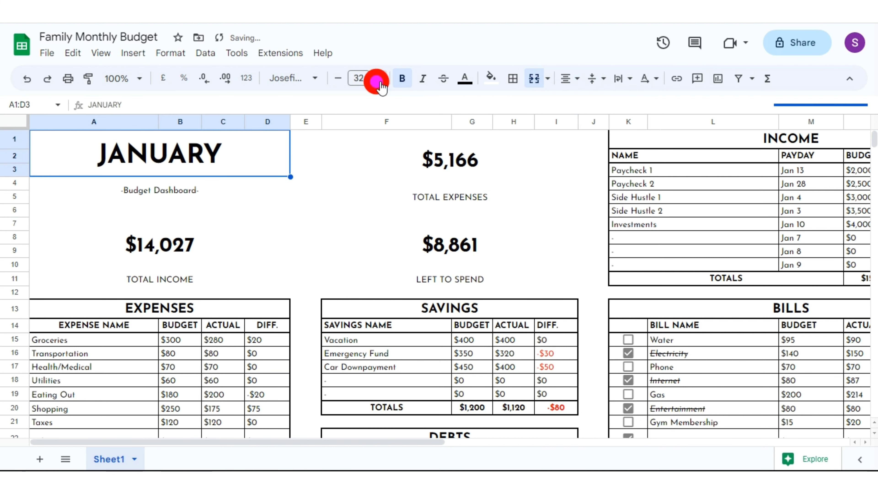
{"action": "left_click", "coordinate": [378, 82]}
{"action": "left_click", "coordinate": [378, 82]}
{"action": "left_click", "coordinate": [378, 82]}
{"action": "left_click", "coordinate": [378, 82]}
{"action": "left_click", "coordinate": [379, 82]}
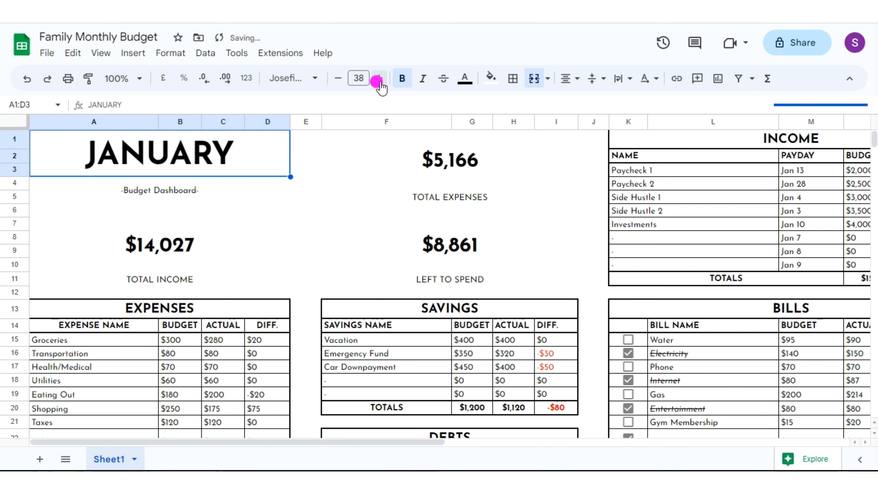
{"action": "left_click", "coordinate": [379, 83]}
{"action": "left_click", "coordinate": [379, 83]}
Set the font size of the total income, total expenses and left-to-spend amounts to 40.
{"action": "left_click", "coordinate": [187, 239]}
{"action": "left_click", "coordinate": [358, 80]}
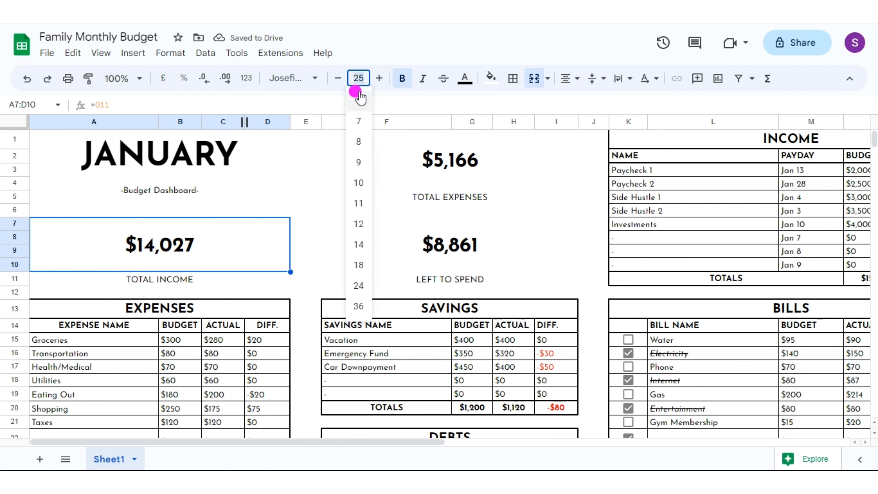
{"action": "type", "text": "40"}
{"action": "key", "text": "Return"}
{"action": "left_click", "coordinate": [446, 163]}
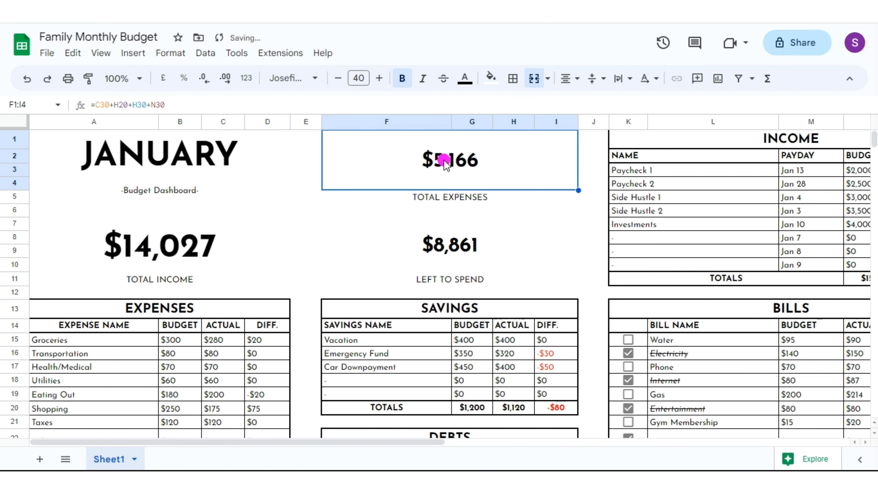
{"action": "left_click", "coordinate": [361, 78]}
{"action": "type", "text": "40"}
{"action": "key", "text": "Return"}
{"action": "left_click", "coordinate": [453, 242]}
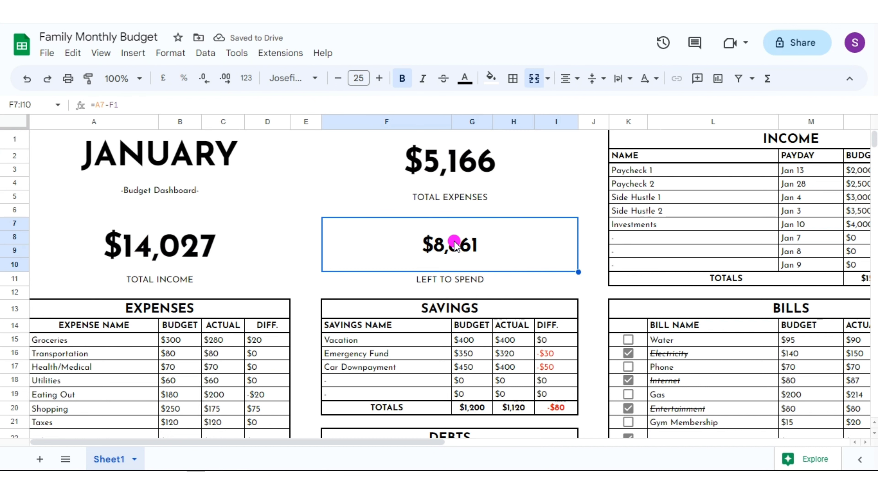
{"action": "left_click", "coordinate": [361, 77]}
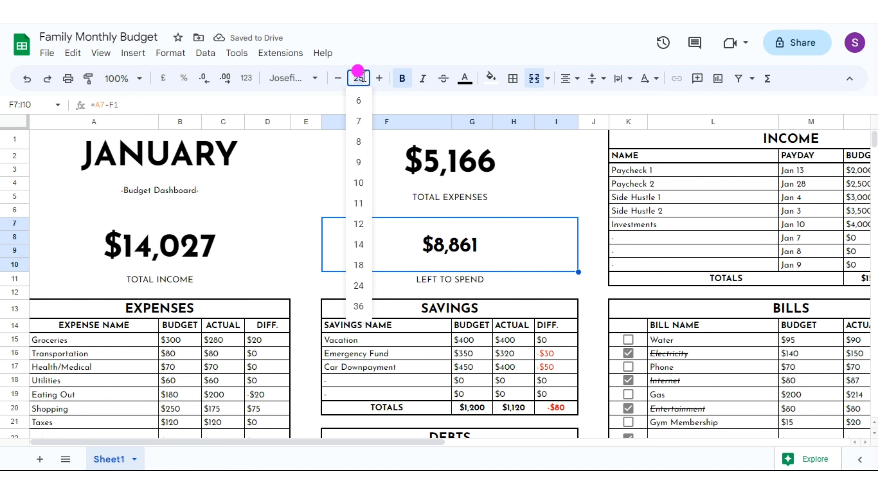
{"action": "type", "text": "40"}
{"action": "key", "text": "Return"}
{"action": "left_click", "coordinate": [452, 198]}
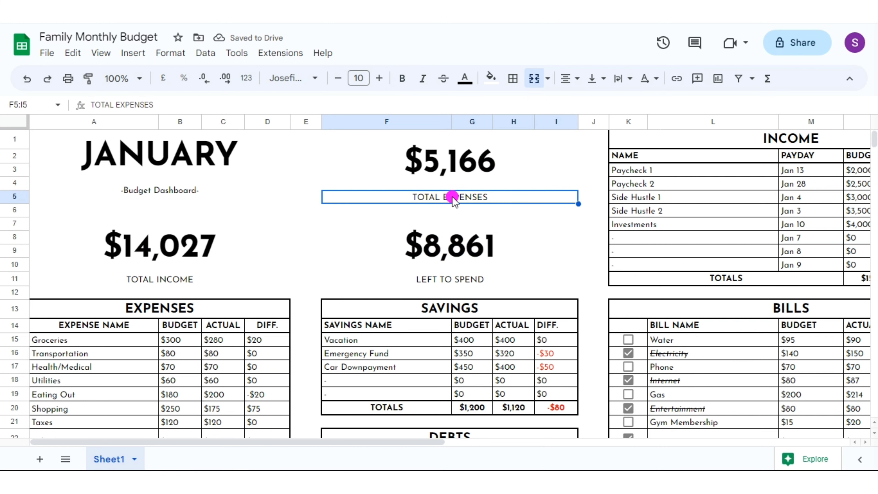
Add outer borders around the title block A1:D5 and the total expenses block F1:I5.
{"action": "left_click_drag", "start_coordinate": [75, 158], "coordinate": [164, 191]}
{"action": "left_click", "coordinate": [513, 78]}
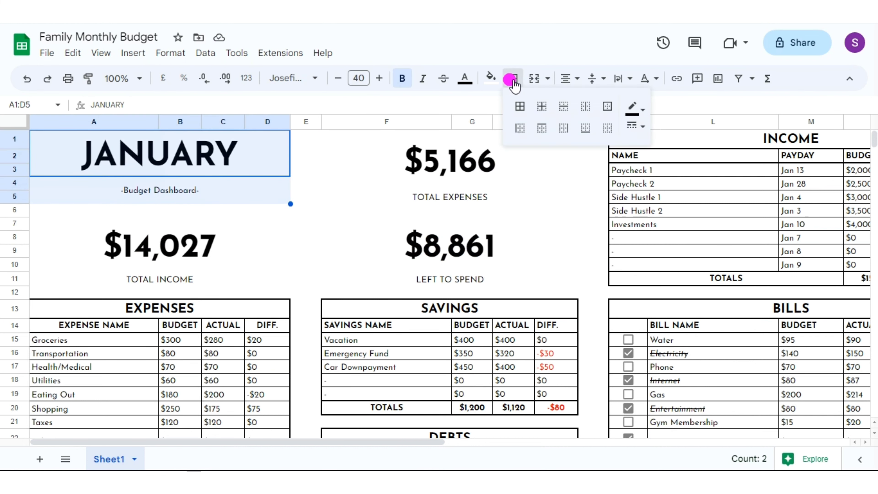
{"action": "left_click", "coordinate": [608, 106]}
{"action": "left_click_drag", "start_coordinate": [398, 137], "coordinate": [465, 196]}
{"action": "left_click_drag", "start_coordinate": [386, 151], "coordinate": [450, 197]}
{"action": "left_click", "coordinate": [513, 78]}
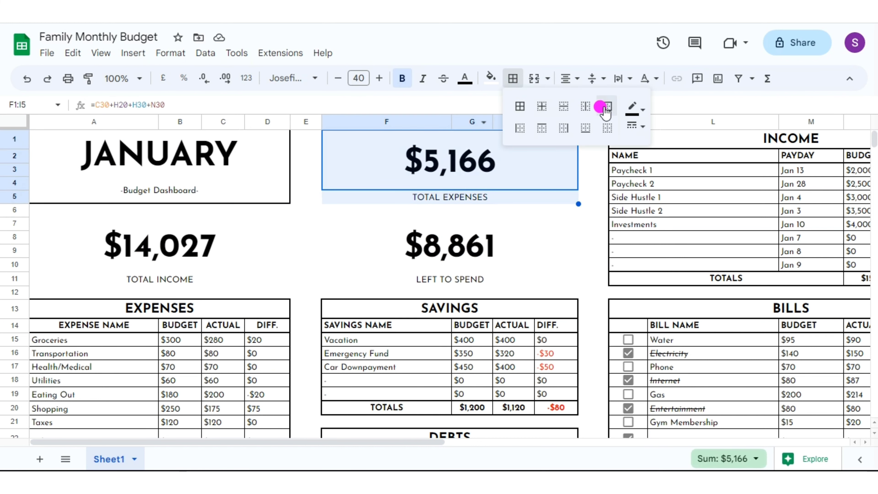
{"action": "left_click", "coordinate": [608, 106]}
Add outer borders around the total income block A7:D11 and the left-to-spend block F7:I11.
{"action": "left_click", "coordinate": [187, 268]}
{"action": "left_click_drag", "start_coordinate": [189, 279], "coordinate": [187, 285]}
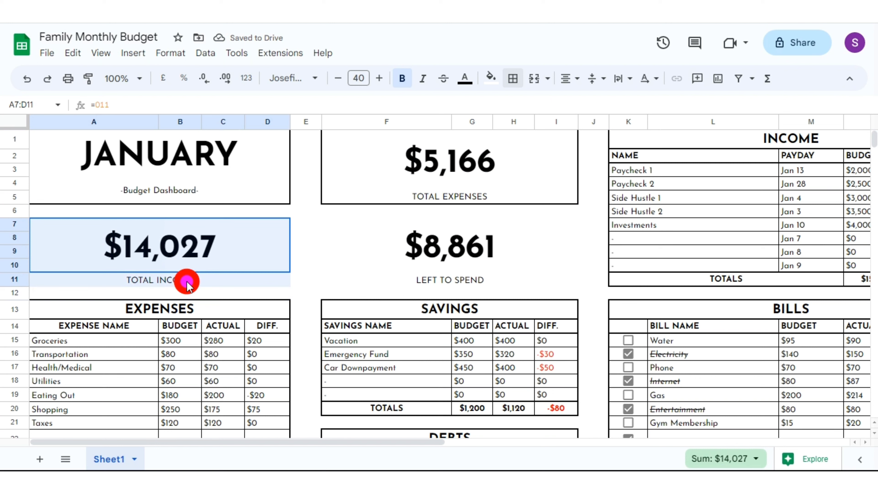
{"action": "left_click", "coordinate": [513, 78]}
{"action": "left_click", "coordinate": [608, 106]}
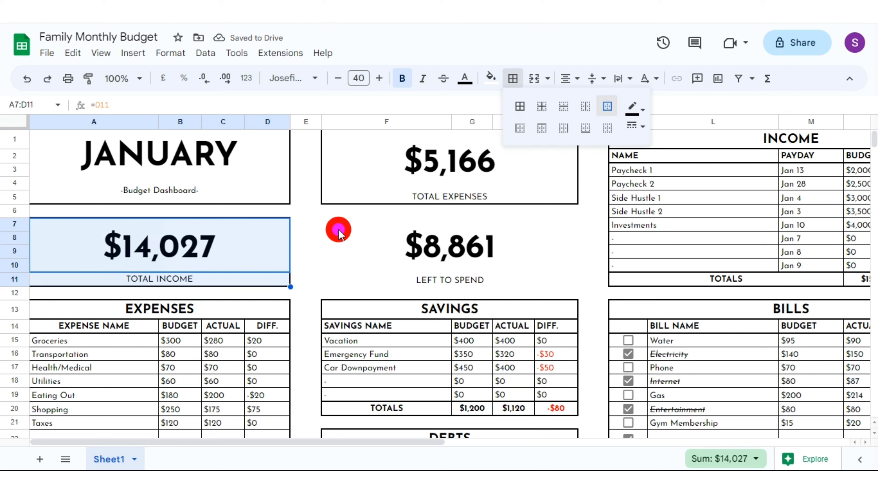
{"action": "left_click_drag", "start_coordinate": [338, 230], "coordinate": [346, 282]}
{"action": "left_click", "coordinate": [513, 78]}
{"action": "left_click", "coordinate": [608, 106]}
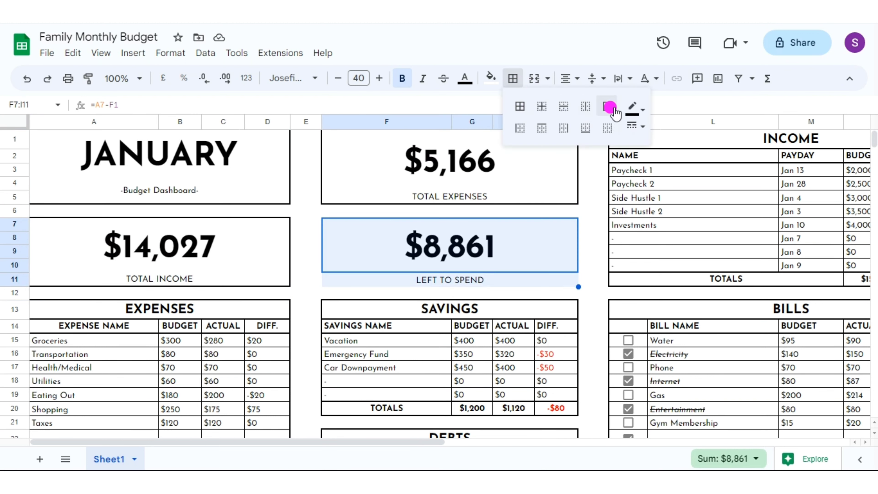
{"action": "left_click", "coordinate": [300, 235]}
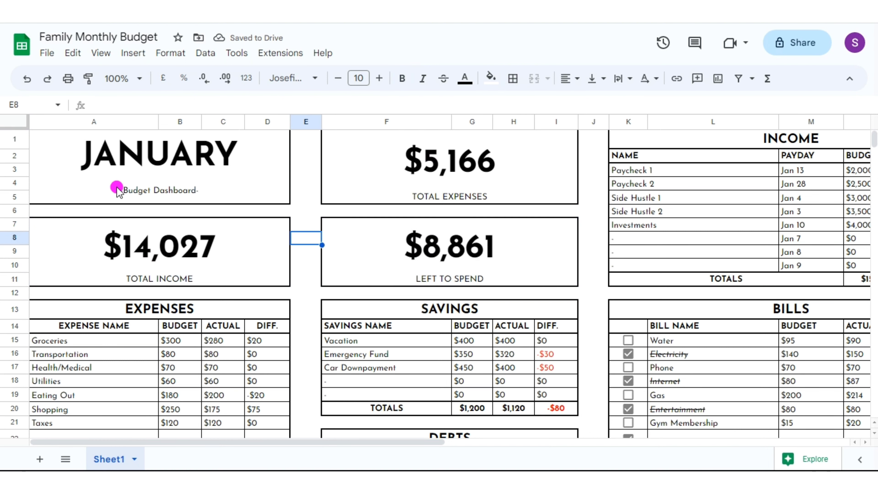
Increase the font size of the "-Budget Dashboard-" subtitle in A4:D5 to 20.
{"action": "left_click", "coordinate": [155, 191]}
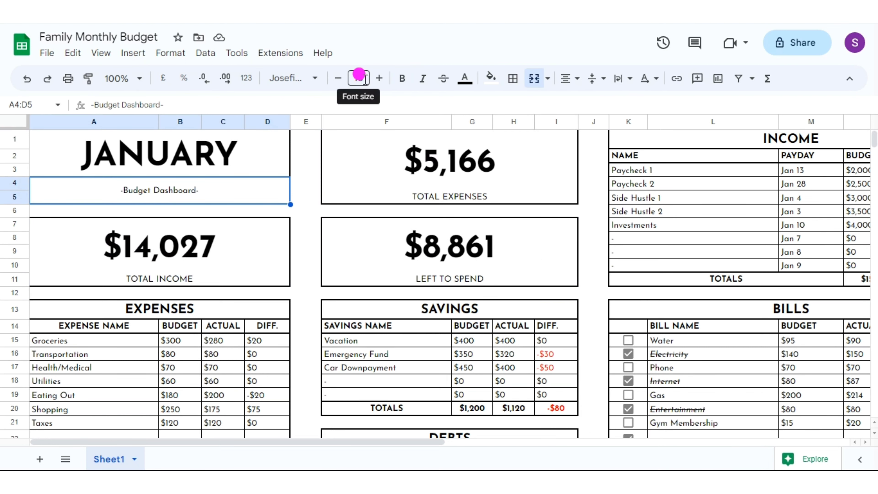
{"action": "left_click", "coordinate": [379, 82]}
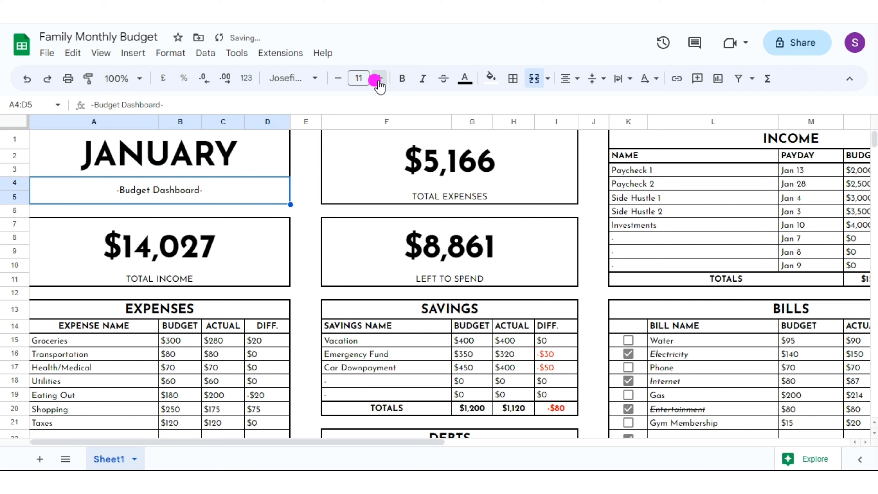
{"action": "left_click", "coordinate": [379, 82]}
{"action": "left_click", "coordinate": [379, 82]}
{"action": "left_click", "coordinate": [379, 82]}
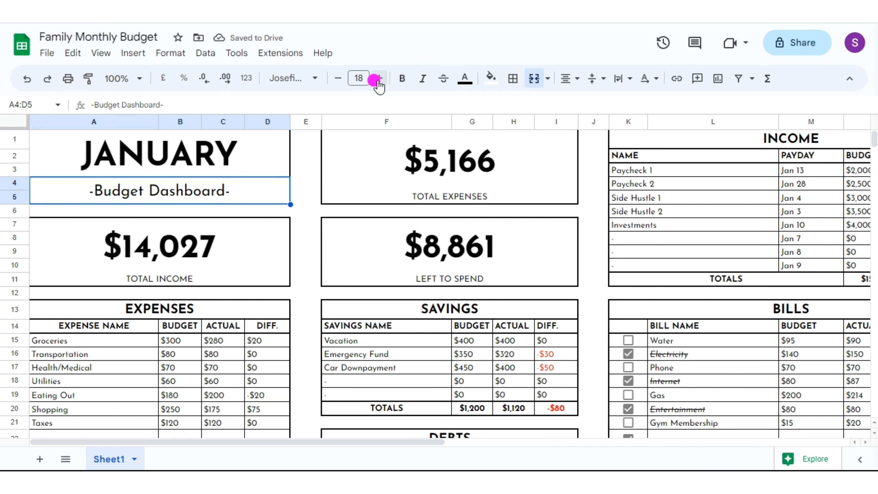
{"action": "left_click", "coordinate": [379, 83]}
{"action": "left_click", "coordinate": [379, 83]}
{"action": "left_click", "coordinate": [298, 210]}
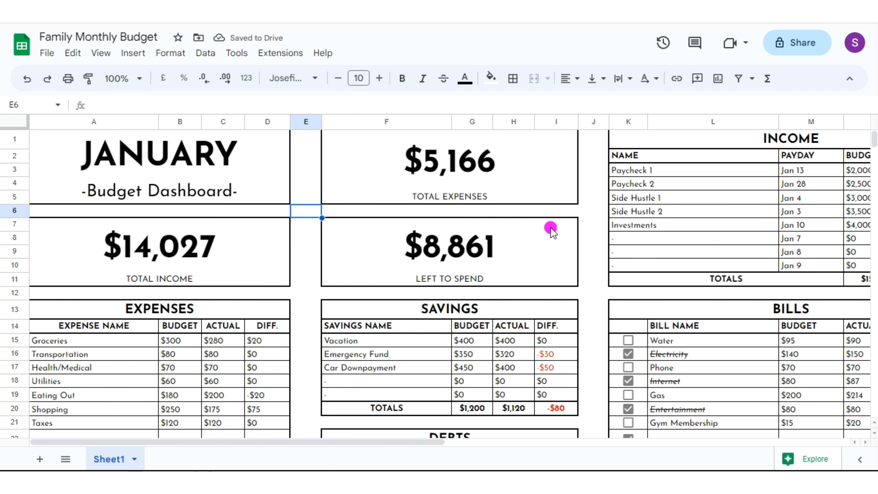
{"action": "left_click", "coordinate": [588, 199]}
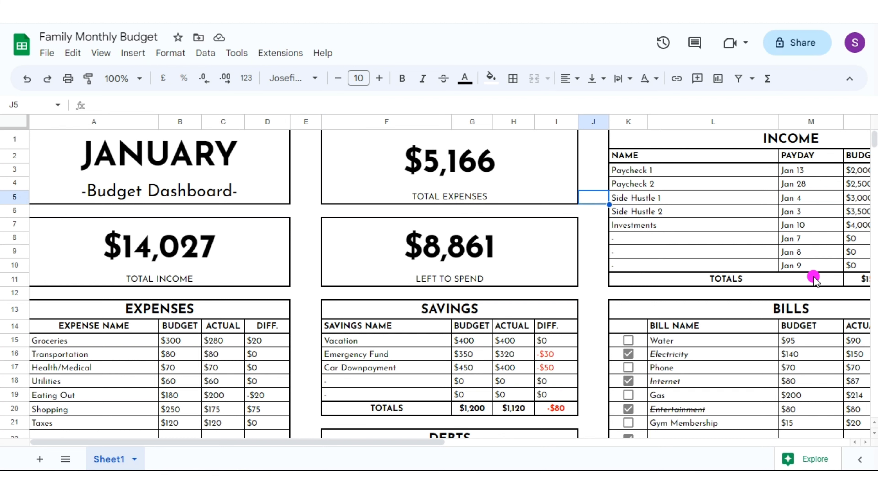
{"action": "scroll", "coordinate": [867, 436], "scroll_direction": "down", "scroll_amount": 5}
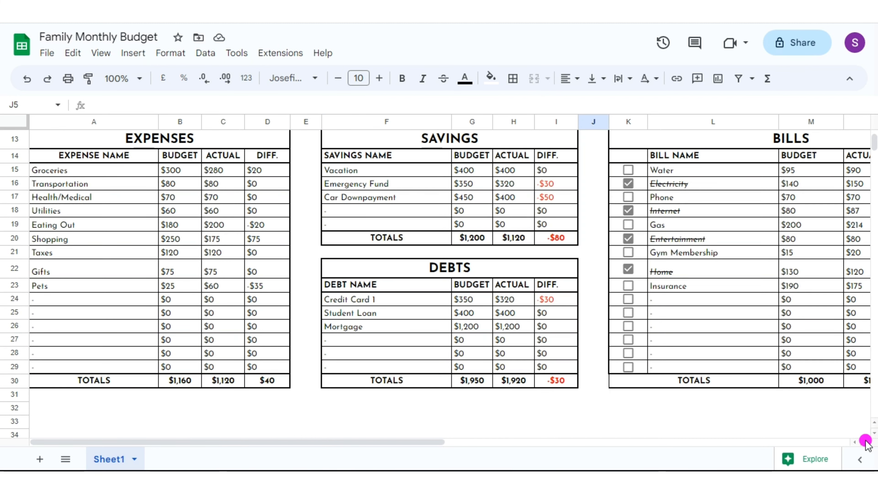
{"action": "scroll", "coordinate": [868, 443], "scroll_direction": "right", "scroll_amount": 3}
{"action": "scroll", "coordinate": [872, 132], "scroll_direction": "up", "scroll_amount": 5}
{"action": "scroll", "coordinate": [216, 443], "scroll_direction": "left", "scroll_amount": 3}
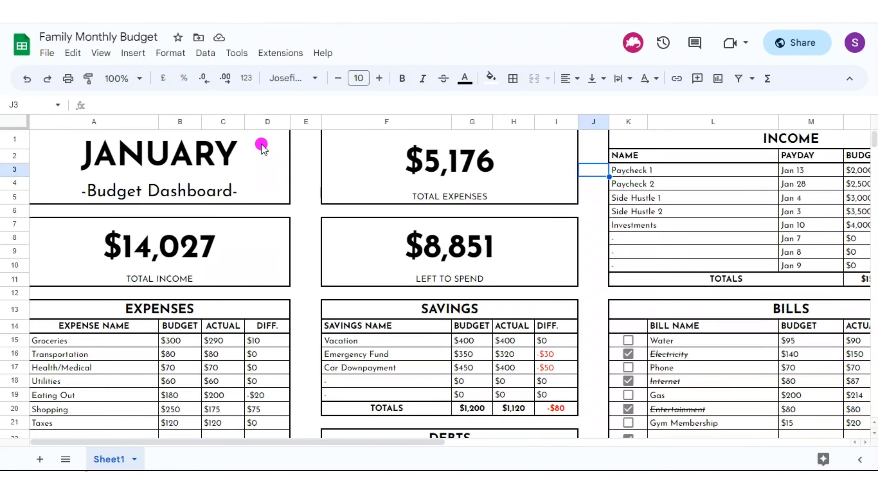
Fill the JANUARY title cell A1:D3 and the total expenses amount F1:I4 with the custom blue-grey colour.
{"action": "left_click", "coordinate": [260, 146]}
{"action": "left_click", "coordinate": [488, 83]}
{"action": "left_click", "coordinate": [494, 295]}
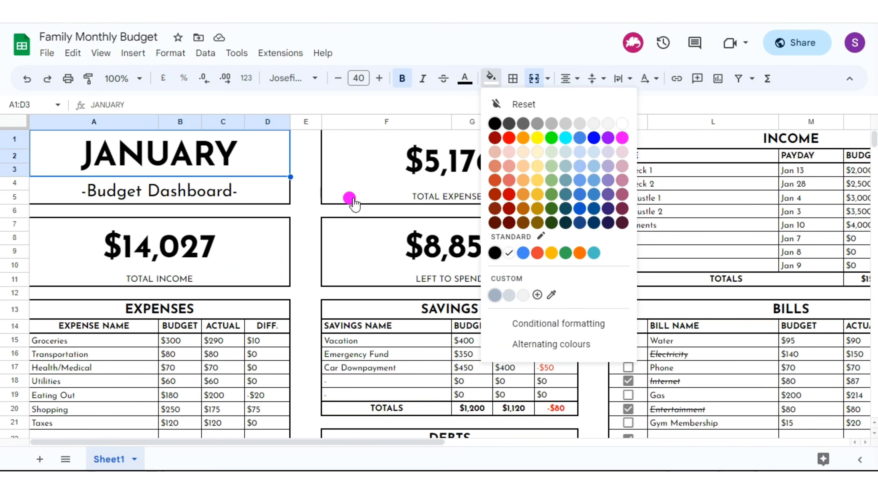
{"action": "left_click", "coordinate": [350, 200]}
{"action": "left_click", "coordinate": [490, 83]}
{"action": "left_click", "coordinate": [495, 295]}
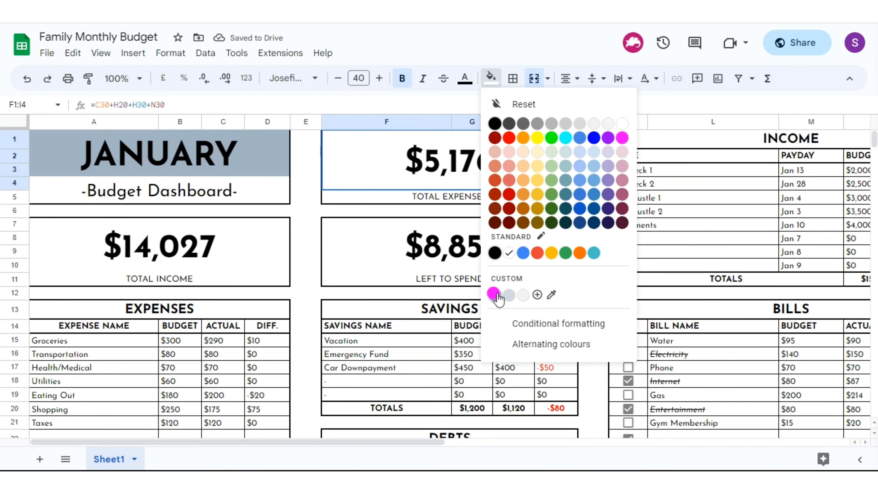
Fill the total income amount A7:D10 and the left-to-spend amount F7:I10 with the same custom blue-grey colour.
{"action": "left_click", "coordinate": [242, 249]}
{"action": "left_click", "coordinate": [490, 80]}
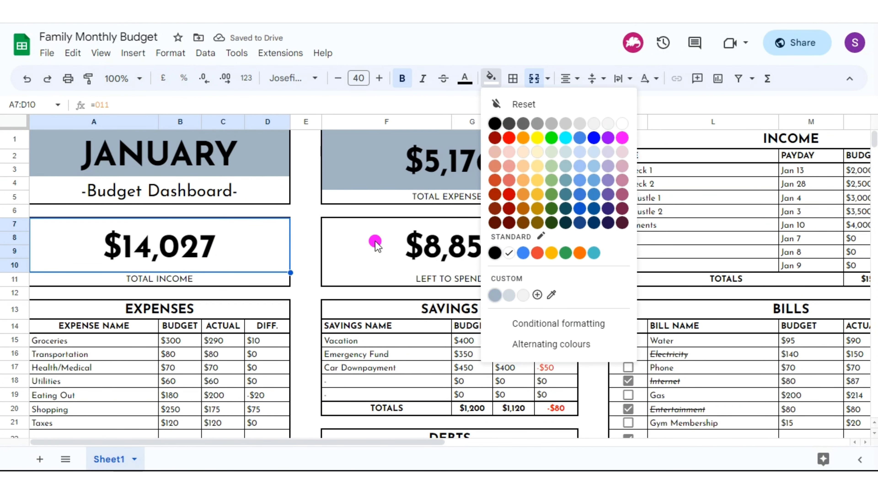
{"action": "left_click", "coordinate": [495, 294]}
{"action": "left_click", "coordinate": [383, 225]}
{"action": "left_click", "coordinate": [490, 79]}
{"action": "left_click", "coordinate": [490, 296]}
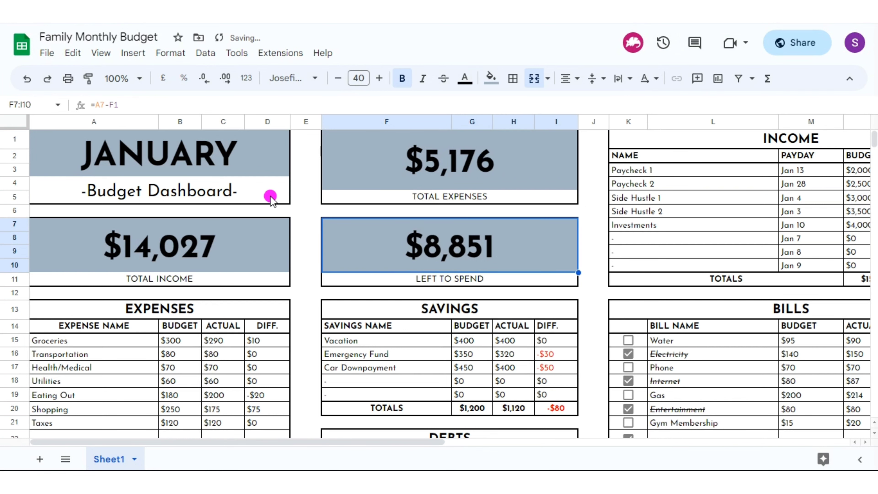
Fill the "-Budget Dashboard-" subtitle cell A4:D5 with the lighter custom blue-grey colour.
{"action": "left_click", "coordinate": [271, 196]}
{"action": "left_click", "coordinate": [491, 80]}
{"action": "left_click", "coordinate": [511, 298]}
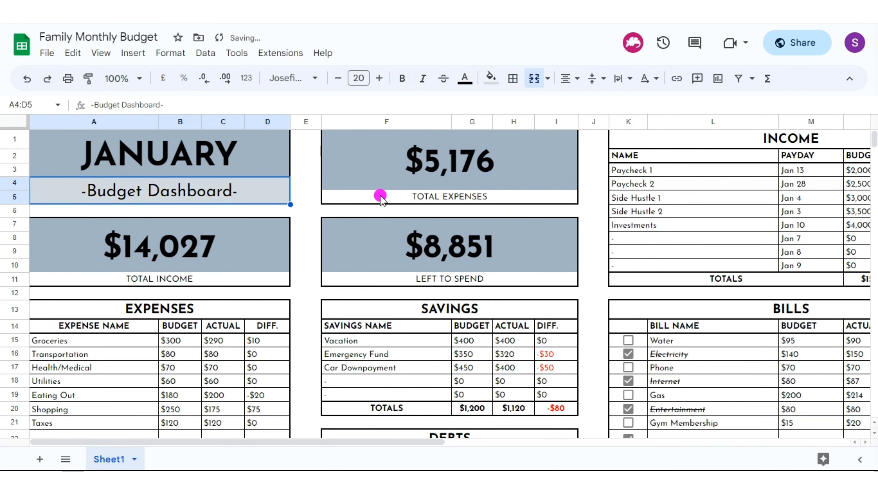
Fill the TOTAL EXPENSES, TOTAL INCOME and LEFT TO SPEND label cells with the lighter custom blue-grey colour #d1d9df.
{"action": "left_click", "coordinate": [381, 196]}
{"action": "left_click", "coordinate": [490, 79]}
{"action": "left_click", "coordinate": [509, 295]}
{"action": "left_click", "coordinate": [273, 281]}
{"action": "left_click", "coordinate": [491, 79]}
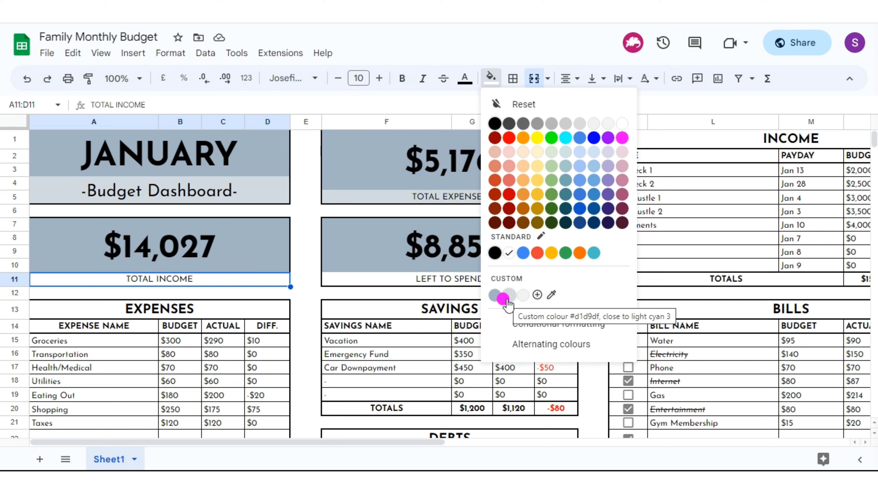
{"action": "left_click", "coordinate": [507, 298]}
{"action": "left_click", "coordinate": [401, 279]}
{"action": "left_click", "coordinate": [490, 78]}
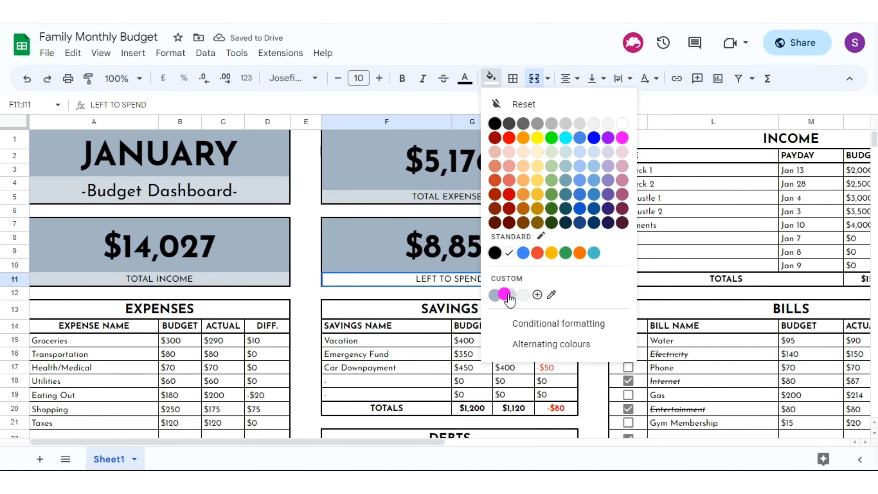
{"action": "left_click", "coordinate": [509, 295]}
Fill the EXPENSES heading A13:D13 and the SAVINGS heading F13:I13 with the darker custom blue-grey colour.
{"action": "left_click", "coordinate": [88, 305]}
{"action": "left_click", "coordinate": [491, 79]}
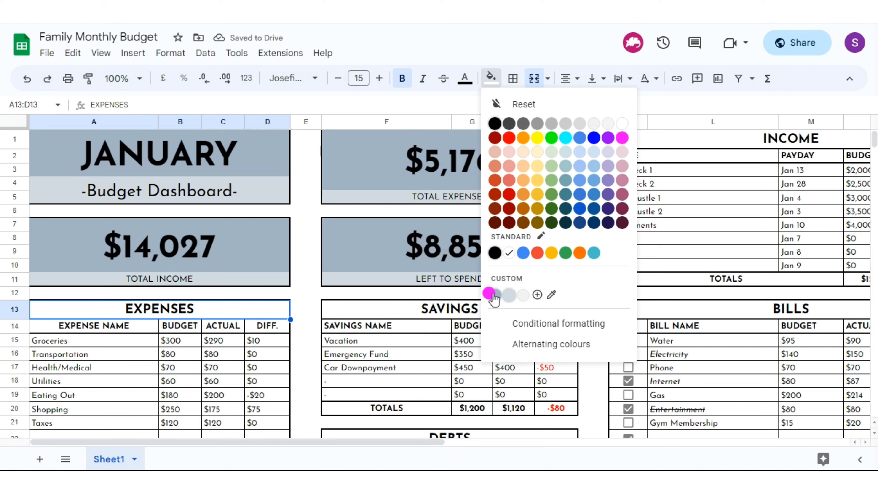
{"action": "left_click", "coordinate": [421, 304]}
{"action": "left_click", "coordinate": [490, 79]}
{"action": "left_click", "coordinate": [494, 295]}
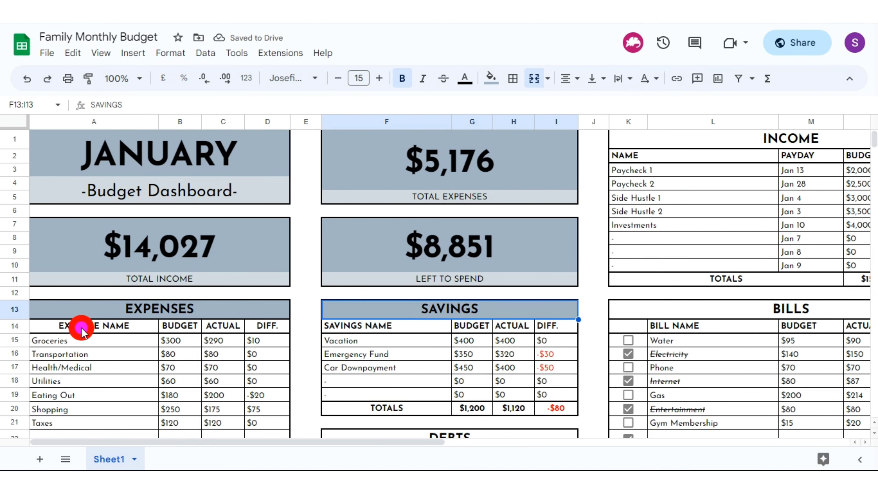
Fill the EXPENSES table's column header row A14:D14 with the lighter custom blue-grey colour #d1d9df.
{"action": "left_click_drag", "start_coordinate": [81, 327], "coordinate": [268, 326]}
{"action": "left_click", "coordinate": [490, 79]}
{"action": "left_click", "coordinate": [503, 296]}
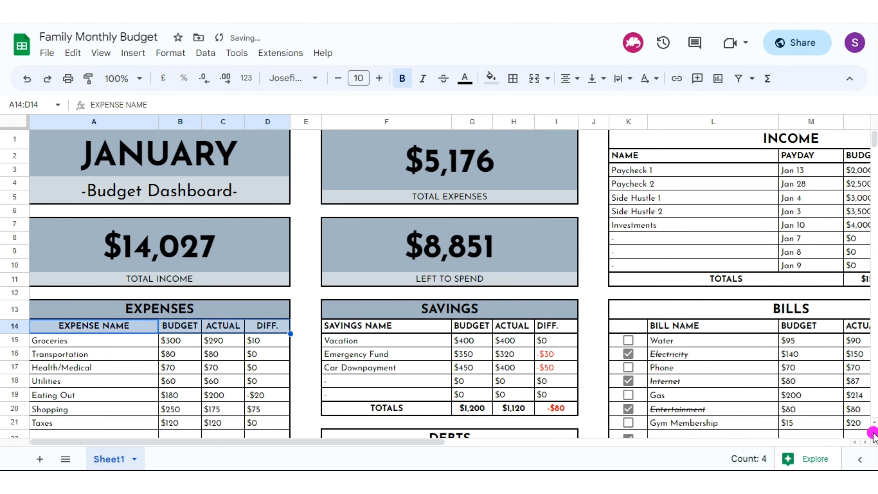
Fill the EXPENSES table's DIFF. values D15:D29 with the custom light grey colour #f0f0f0.
{"action": "scroll", "coordinate": [857, 429], "scroll_direction": "down", "scroll_amount": 5}
{"action": "left_click_drag", "start_coordinate": [266, 184], "coordinate": [264, 382]}
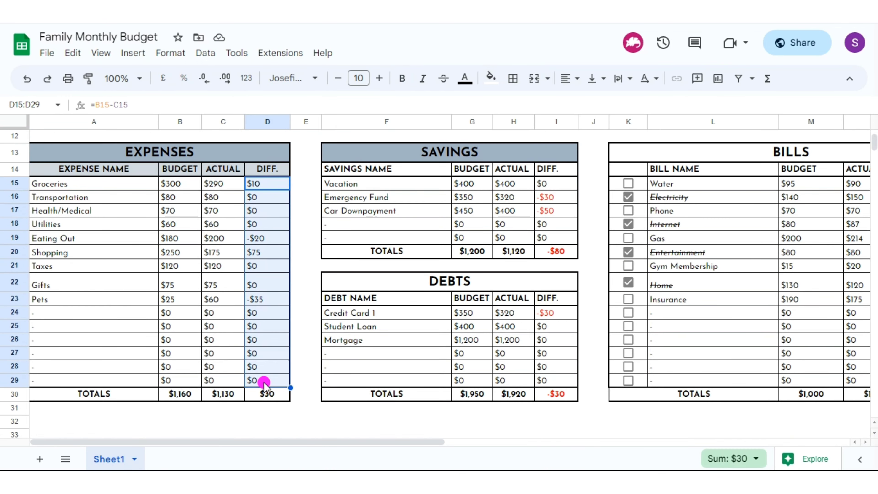
{"action": "left_click", "coordinate": [491, 79]}
{"action": "left_click", "coordinate": [506, 297]}
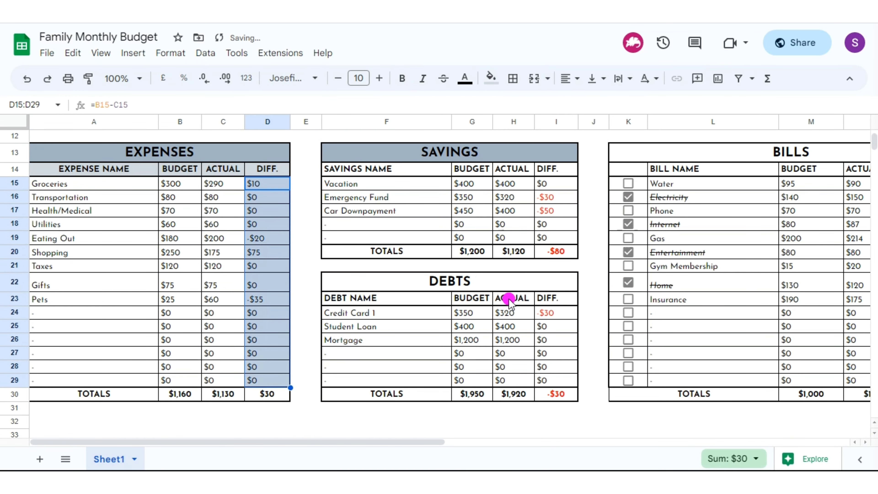
{"action": "left_click", "coordinate": [490, 79]}
{"action": "left_click", "coordinate": [506, 297]}
Fill the EXPENSES table's TOTALS row A30:D30 with the lighter custom blue-grey colour #d1d9df.
{"action": "left_click_drag", "start_coordinate": [88, 395], "coordinate": [257, 394]}
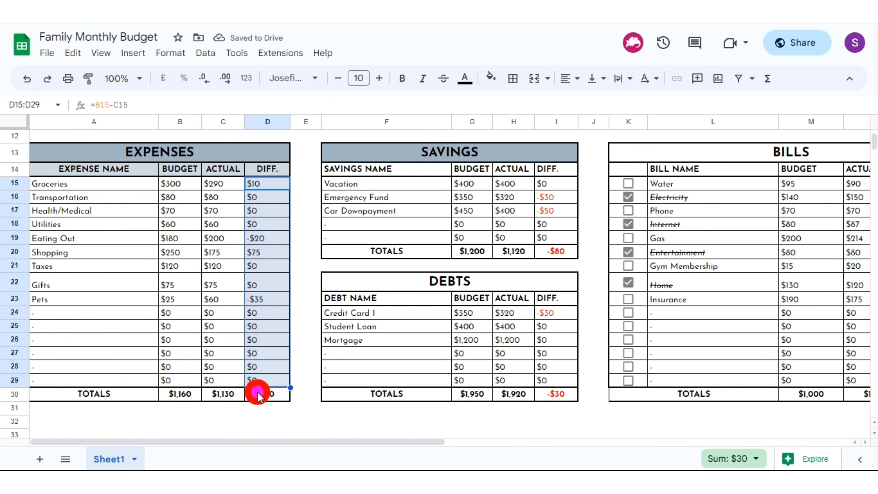
{"action": "left_click", "coordinate": [491, 79]}
{"action": "left_click", "coordinate": [506, 297]}
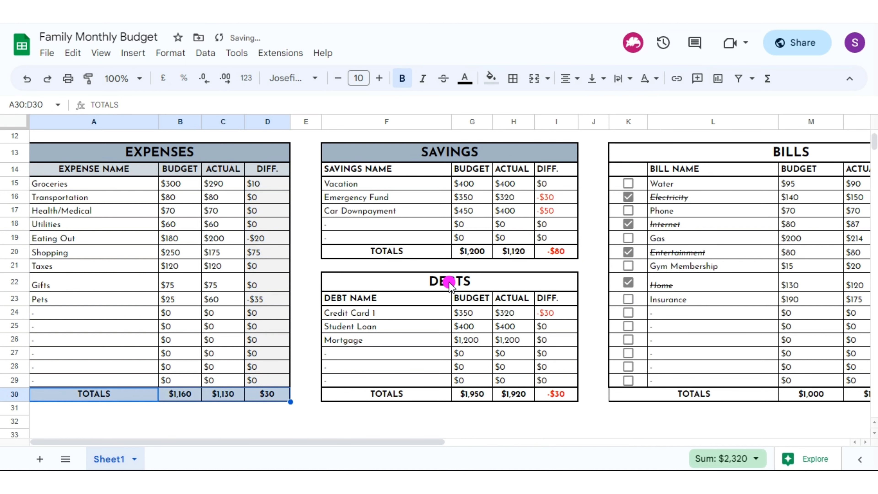
Fill the SAVINGS table's column header row F14:I14 and TOTALS row F20:I20 with the lighter custom blue-grey colour #d1d9df.
{"action": "left_click_drag", "start_coordinate": [360, 169], "coordinate": [557, 172]}
{"action": "left_click", "coordinate": [491, 79]}
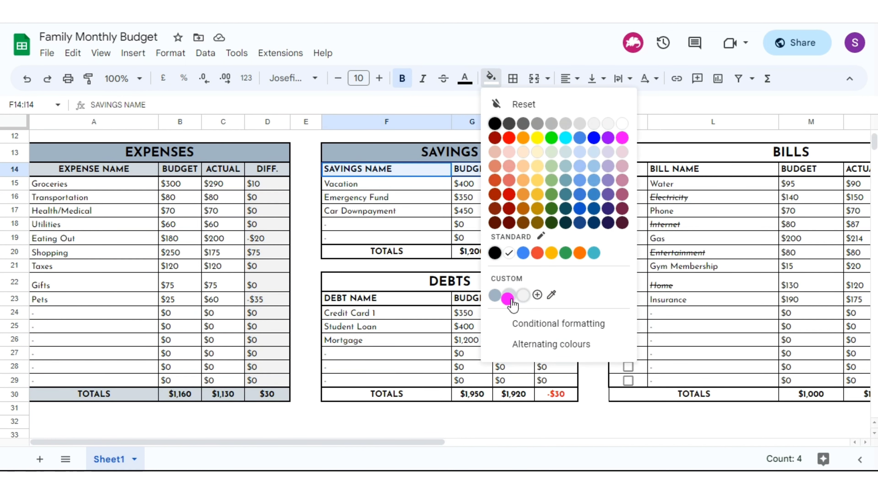
{"action": "left_click", "coordinate": [507, 297]}
{"action": "left_click_drag", "start_coordinate": [398, 252], "coordinate": [557, 252]}
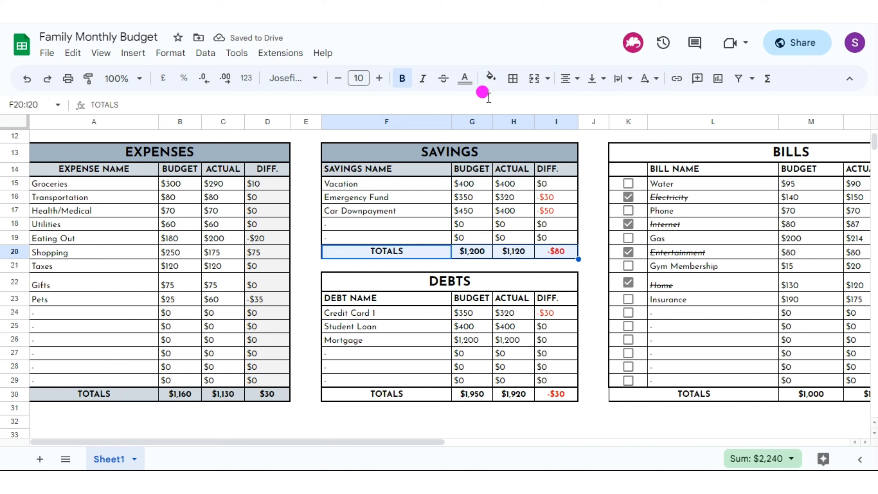
{"action": "left_click", "coordinate": [490, 79]}
{"action": "left_click", "coordinate": [507, 297]}
Fill the SAVINGS table's DIFF. cells I15:I20 with the custom light grey colour #f0f0f0.
{"action": "left_click_drag", "start_coordinate": [550, 183], "coordinate": [546, 257]}
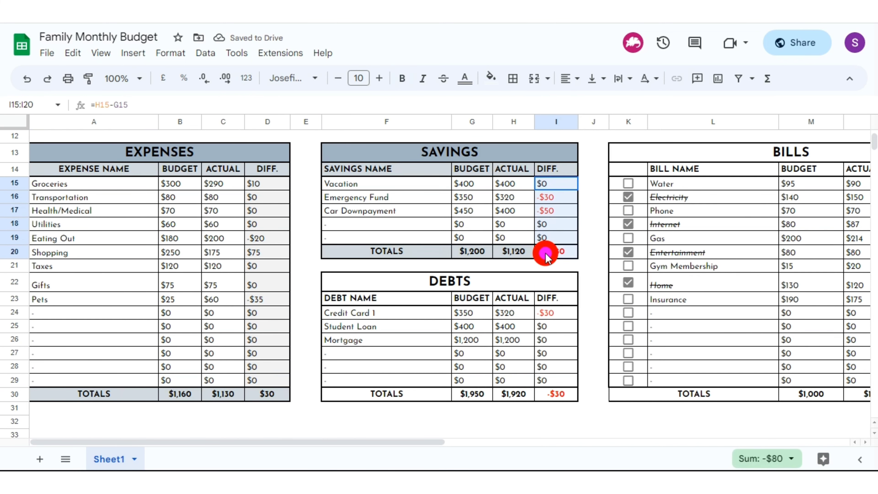
{"action": "left_click", "coordinate": [491, 79]}
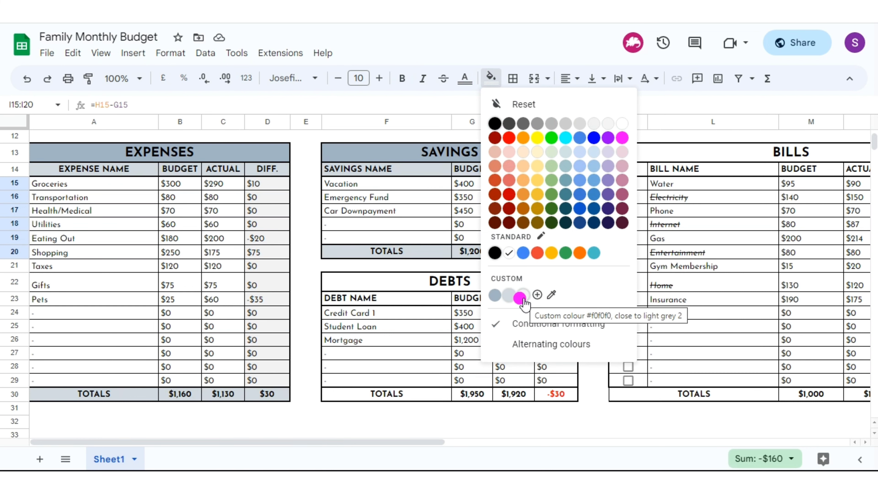
{"action": "left_click", "coordinate": [523, 298]}
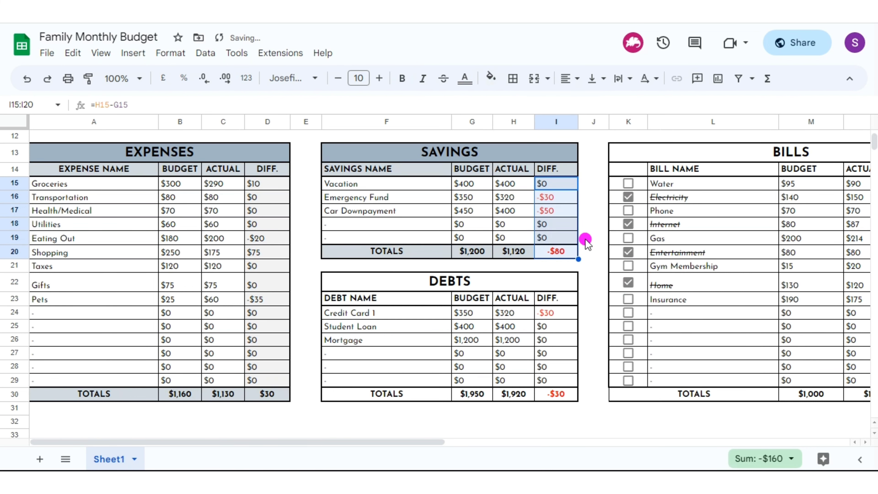
Fill the DEBTS heading F22:I22 with the darker custom blue-grey colour.
{"action": "left_click", "coordinate": [397, 287]}
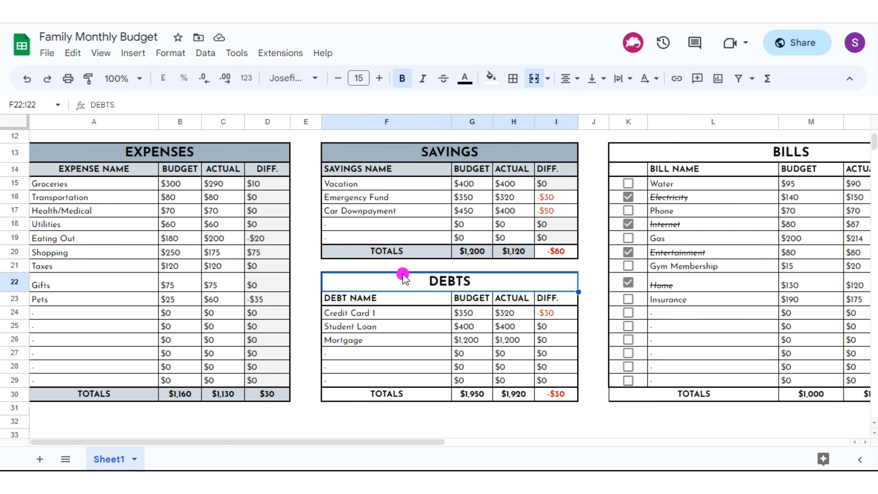
{"action": "left_click", "coordinate": [490, 78]}
{"action": "left_click", "coordinate": [496, 294]}
Fill the DEBTS table's column header row F23:I23 and TOTALS row F30:I30 with the lighter custom blue-grey colour #d1d9df.
{"action": "left_click_drag", "start_coordinate": [410, 298], "coordinate": [563, 294]}
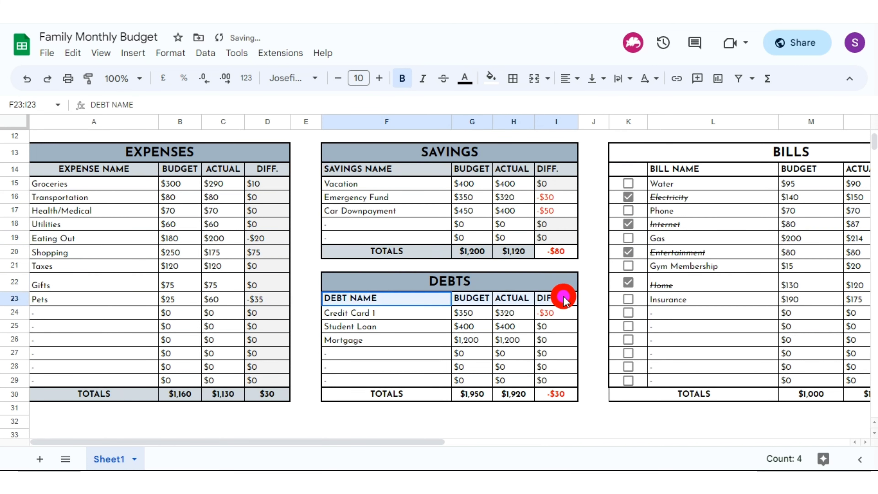
{"action": "left_click", "coordinate": [488, 79]}
{"action": "left_click", "coordinate": [509, 295]}
{"action": "left_click_drag", "start_coordinate": [394, 394], "coordinate": [563, 396]}
{"action": "left_click", "coordinate": [491, 79]}
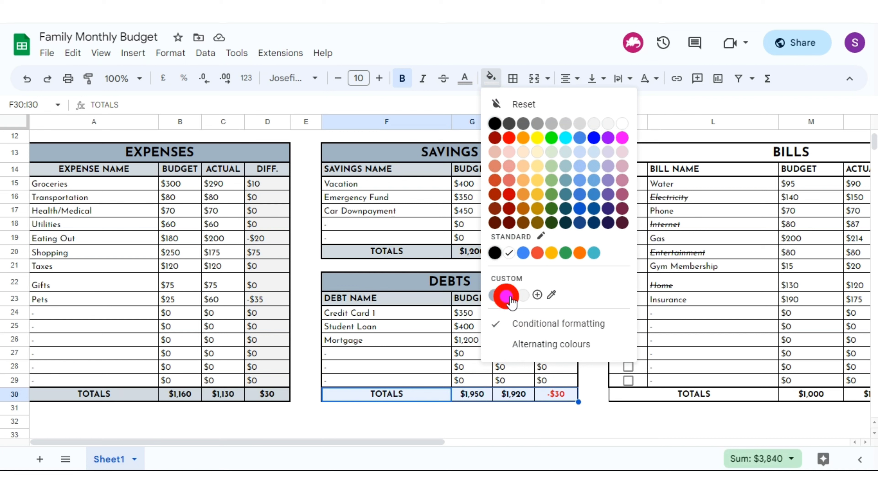
{"action": "left_click", "coordinate": [509, 296]}
Fill the DEBTS table's DIFF. values I24:I29 with the custom light grey colour #f0f0f0.
{"action": "left_click_drag", "start_coordinate": [540, 313], "coordinate": [553, 385]}
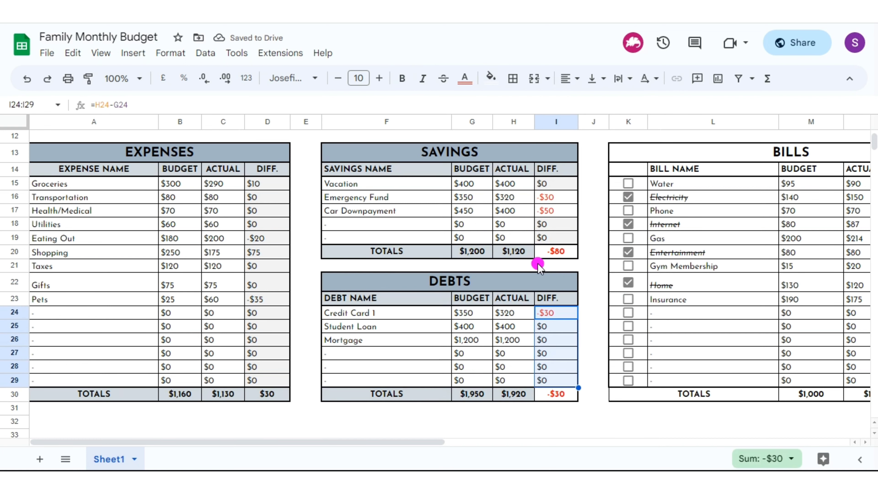
{"action": "left_click", "coordinate": [490, 79]}
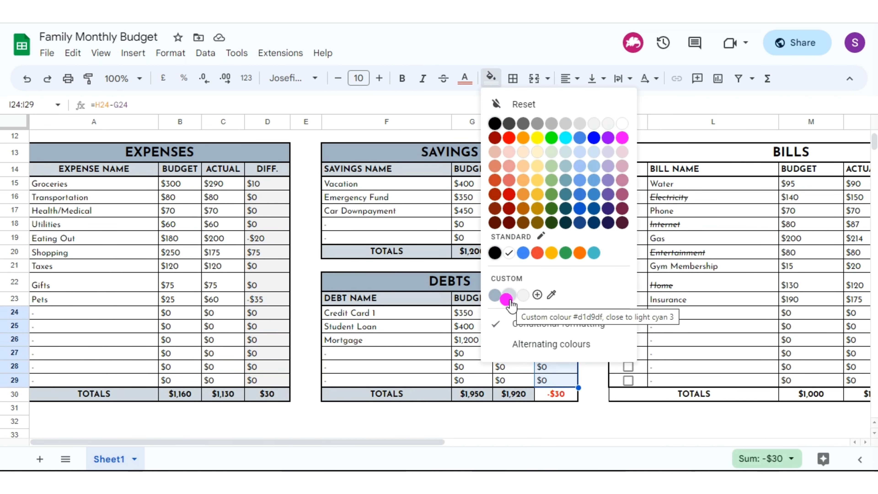
{"action": "left_click", "coordinate": [509, 296]}
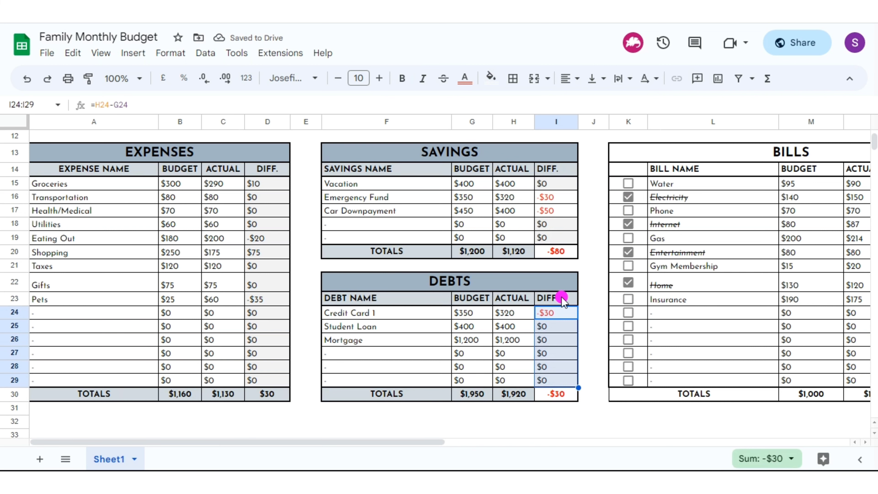
Fill the BILLS heading K13:O13 with the darker custom blue-grey colour.
{"action": "left_click", "coordinate": [864, 442]}
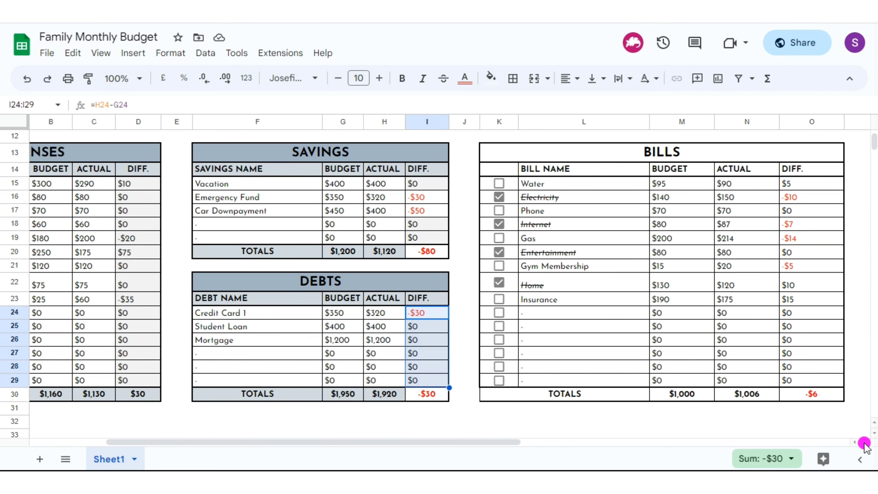
{"action": "left_click", "coordinate": [612, 152]}
{"action": "left_click", "coordinate": [490, 79]}
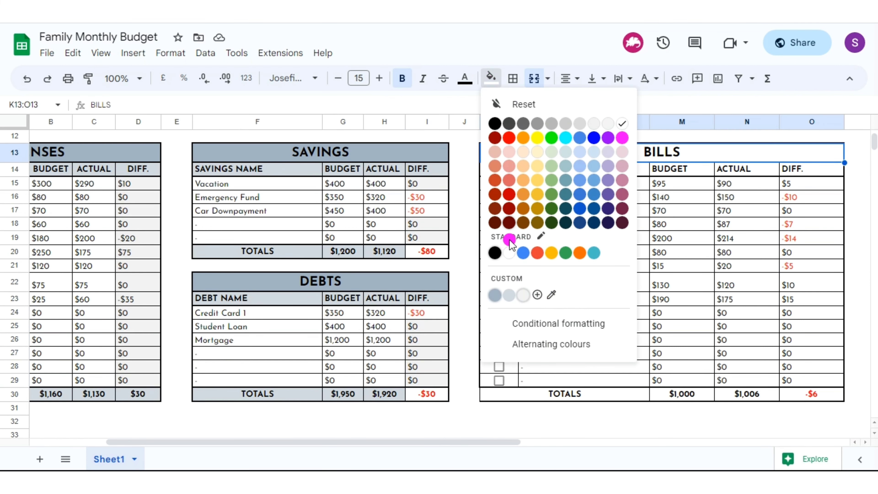
{"action": "left_click", "coordinate": [494, 296]}
Fill the BILLS table's column header row K14:O14 and TOTALS row K30:O30 with the lighter custom blue-grey colour #d1d9df.
{"action": "left_click_drag", "start_coordinate": [502, 169], "coordinate": [813, 169]}
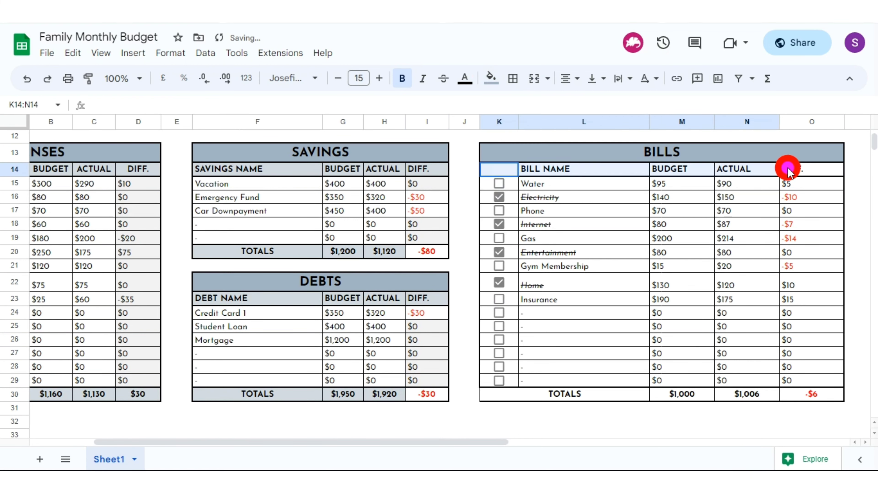
{"action": "left_click", "coordinate": [490, 79]}
{"action": "left_click", "coordinate": [508, 295]}
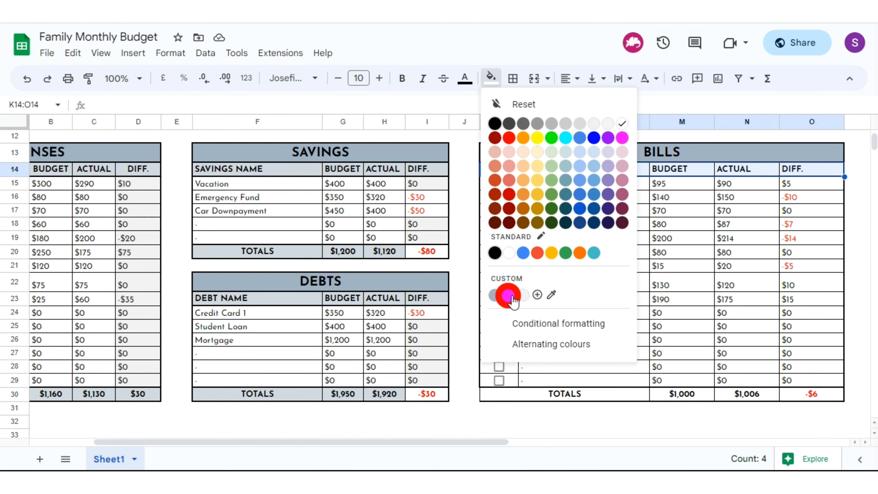
{"action": "left_click_drag", "start_coordinate": [550, 393], "coordinate": [806, 394]}
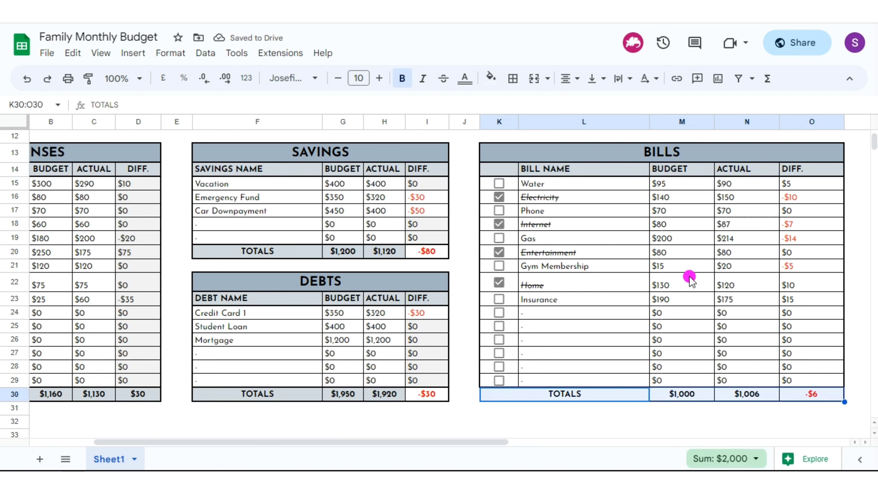
{"action": "left_click", "coordinate": [490, 79]}
{"action": "left_click", "coordinate": [523, 300]}
Fill the BILLS table's DIFF. values O15:O29 with the custom light grey colour #f0f0f0.
{"action": "left_click_drag", "start_coordinate": [819, 190], "coordinate": [796, 380]}
{"action": "left_click", "coordinate": [491, 79]}
{"action": "left_click", "coordinate": [523, 296]}
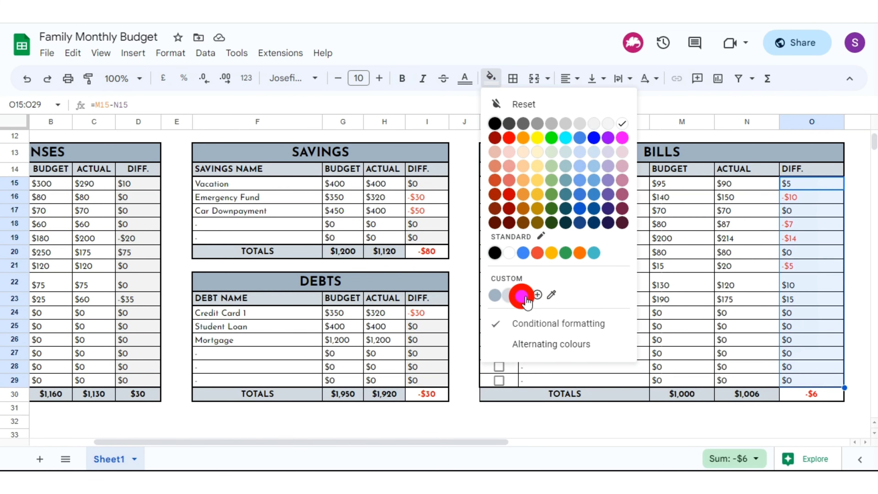
Fill the INCOME heading K1:O1 with the darker custom blue-grey colour.
{"action": "scroll", "coordinate": [873, 138], "scroll_direction": "up", "scroll_amount": 5}
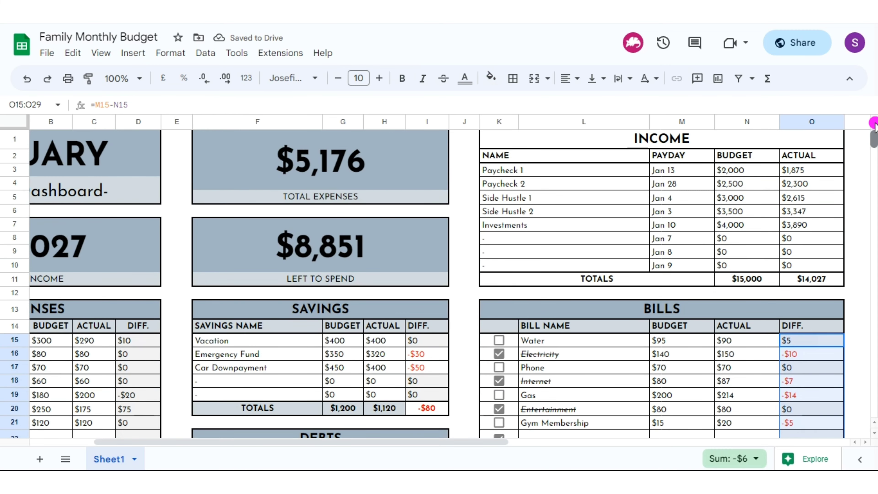
{"action": "left_click", "coordinate": [567, 139]}
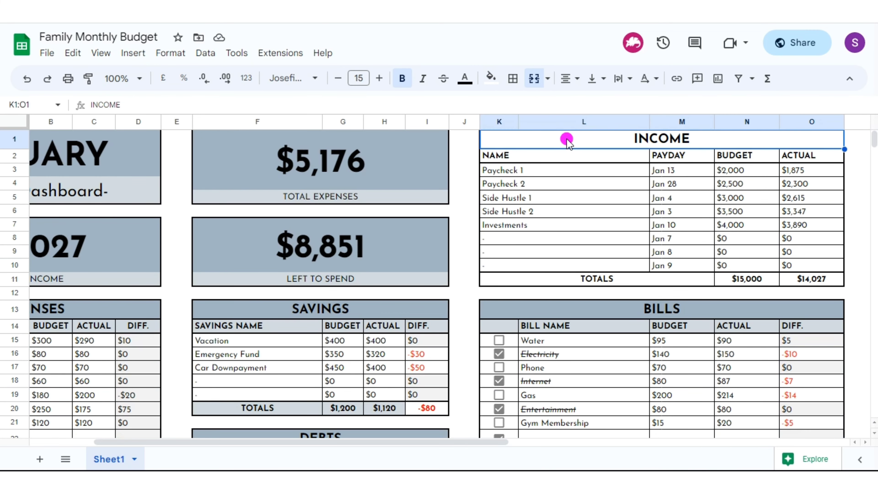
{"action": "left_click", "coordinate": [490, 78]}
{"action": "left_click", "coordinate": [492, 295]}
Fill the INCOME table's column header row K2:O2 and TOTALS row K11:O11 with the lighter custom blue-grey colour #d1d9df.
{"action": "left_click_drag", "start_coordinate": [519, 156], "coordinate": [807, 157]}
{"action": "left_click", "coordinate": [490, 80]}
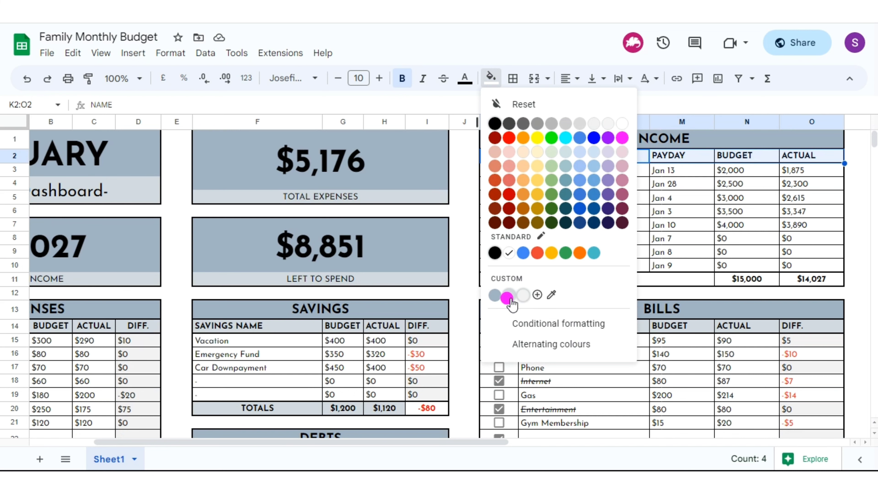
{"action": "left_click", "coordinate": [507, 296]}
{"action": "left_click_drag", "start_coordinate": [519, 279], "coordinate": [794, 279]}
{"action": "left_click", "coordinate": [491, 78]}
{"action": "left_click", "coordinate": [505, 296]}
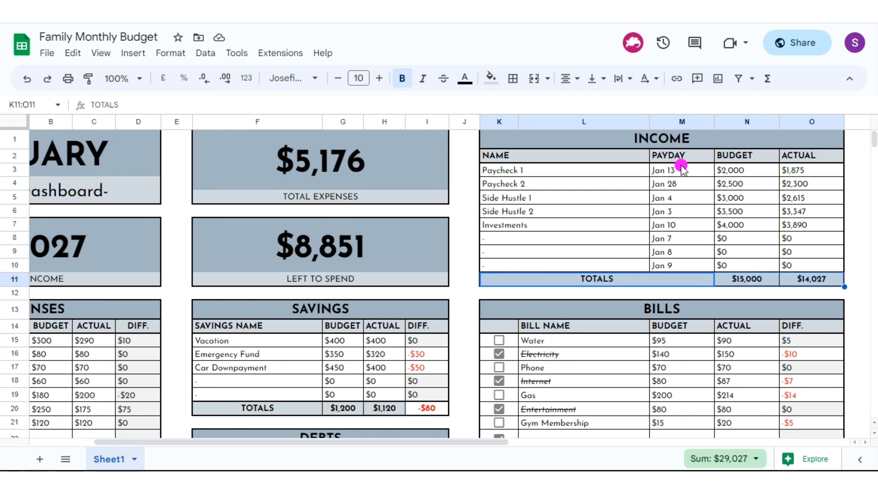
Fill the INCOME table's PAYDAY dates M3:M10 with the custom light grey colour #f0f0f0.
{"action": "left_click_drag", "start_coordinate": [682, 169], "coordinate": [678, 268]}
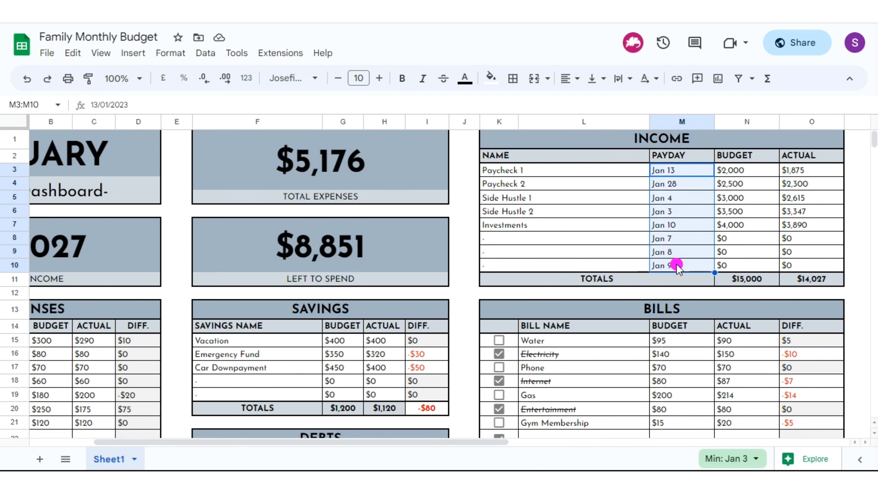
{"action": "left_click", "coordinate": [491, 78]}
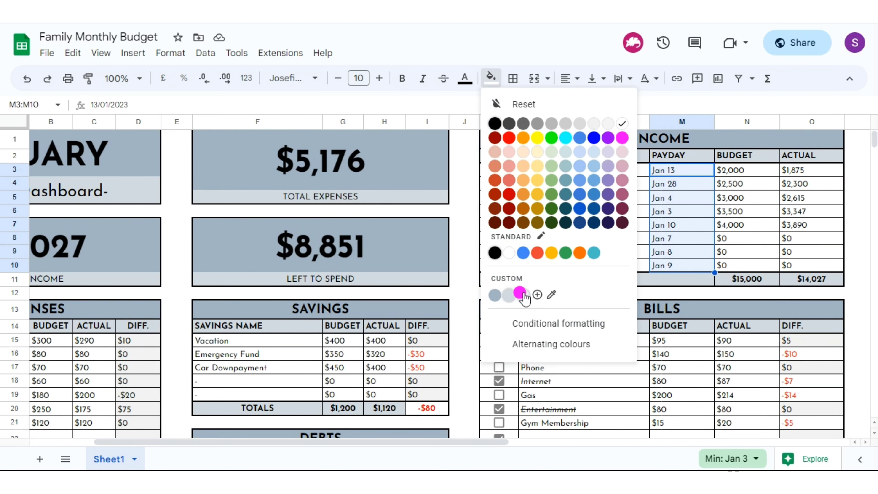
{"action": "left_click", "coordinate": [506, 296]}
{"action": "left_click", "coordinate": [857, 222]}
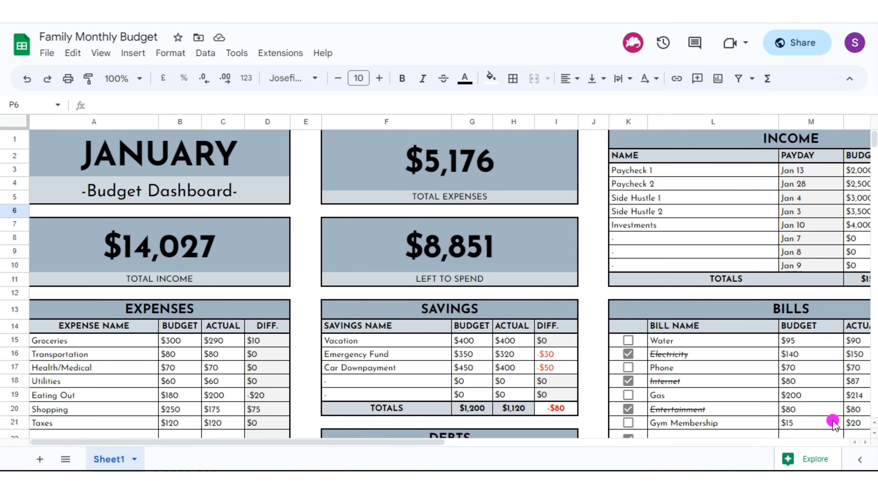
{"action": "left_click", "coordinate": [874, 433]}
{"action": "left_click", "coordinate": [874, 423]}
{"action": "left_click", "coordinate": [865, 442]}
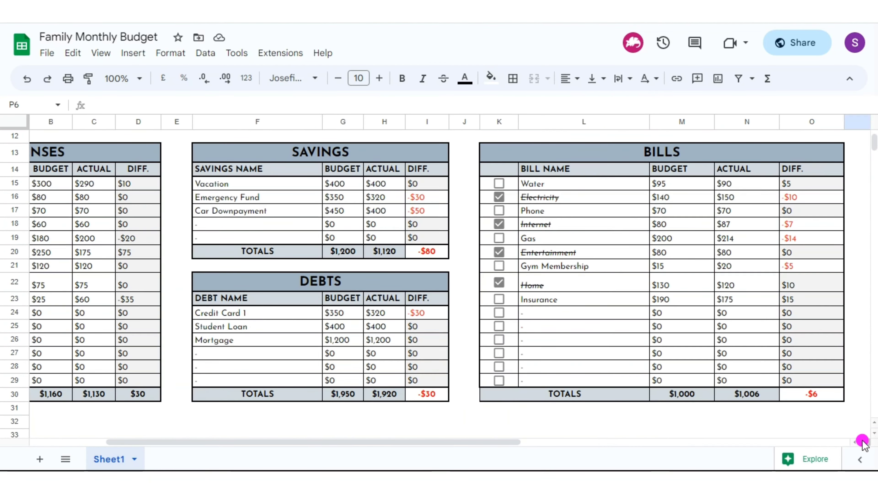
{"action": "left_click_drag", "start_coordinate": [402, 442], "coordinate": [326, 442]}
{"action": "left_click_drag", "start_coordinate": [874, 140], "coordinate": [872, 110]}
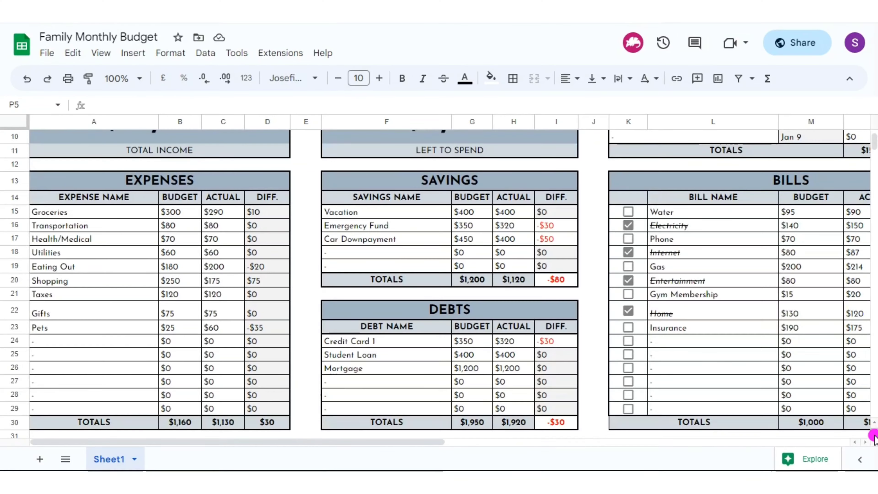
Delete the unused rows 31 to 1000 beneath the budget tables.
{"action": "left_click", "coordinate": [874, 434]}
{"action": "scroll", "coordinate": [874, 439], "scroll_direction": "down", "scroll_amount": 2}
{"action": "left_click", "coordinate": [16, 320]}
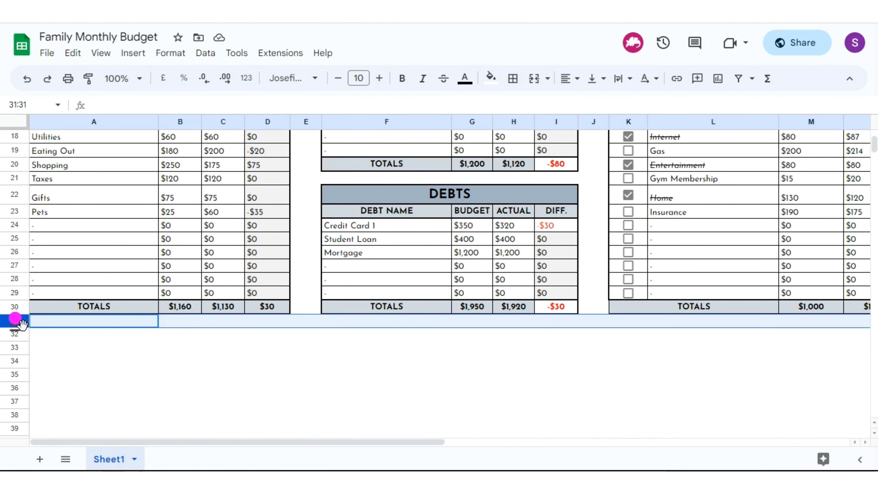
{"action": "key", "text": "ctrl+shift+Down"}
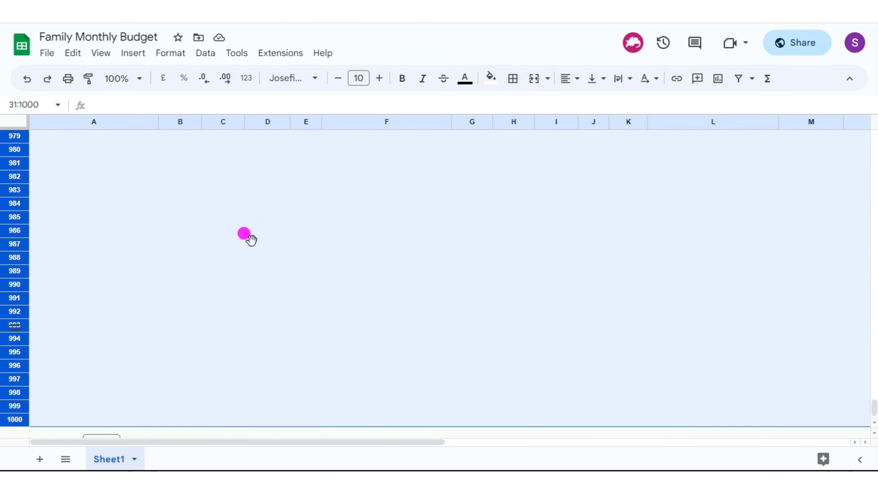
{"action": "right_click", "coordinate": [254, 191]}
{"action": "left_click", "coordinate": [296, 282]}
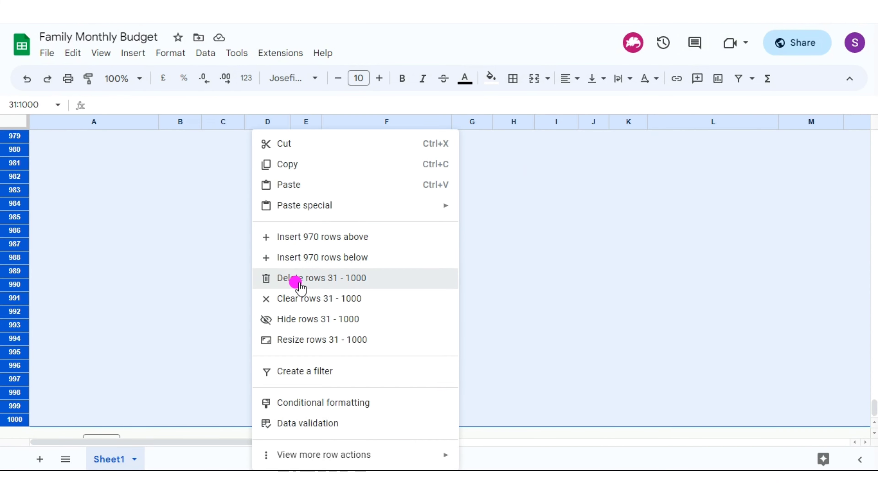
Delete the unused columns P to Z beside the INCOME and BILLS tables.
{"action": "left_click_drag", "start_coordinate": [874, 228], "coordinate": [873, 136]}
{"action": "left_click_drag", "start_coordinate": [306, 441], "coordinate": [567, 441]}
{"action": "left_click", "coordinate": [495, 122]}
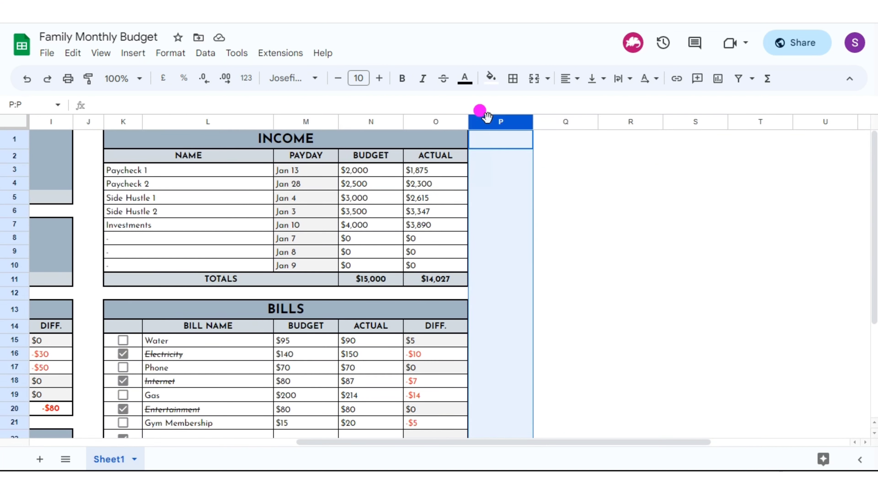
{"action": "key", "text": "ctrl+shift+Right"}
{"action": "right_click", "coordinate": [455, 196]}
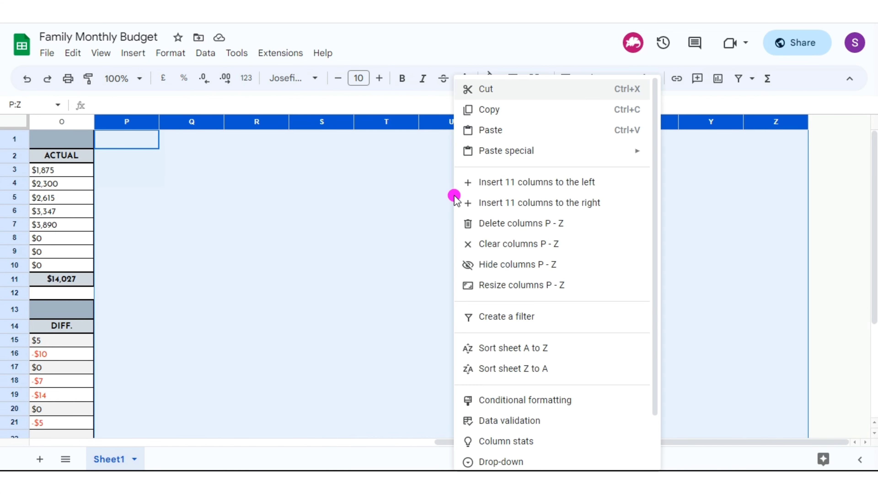
{"action": "left_click", "coordinate": [505, 226]}
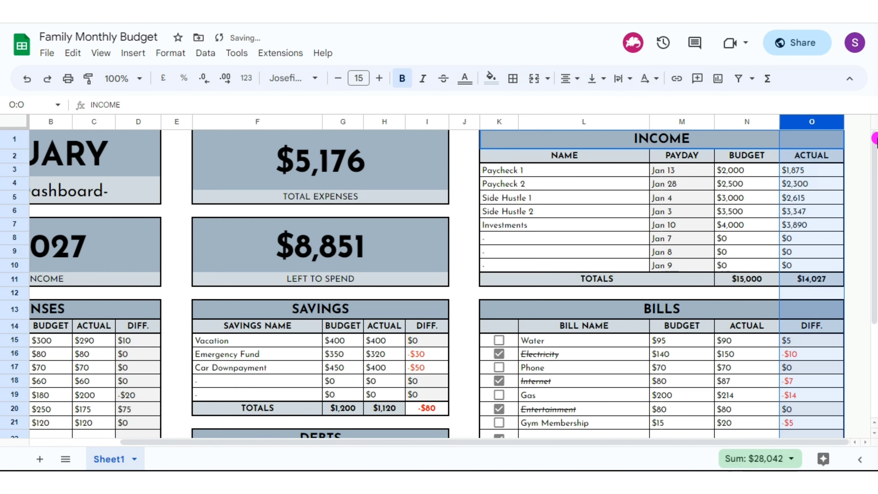
{"action": "left_click", "coordinate": [455, 206]}
{"action": "left_click_drag", "start_coordinate": [170, 443], "coordinate": [50, 434]}
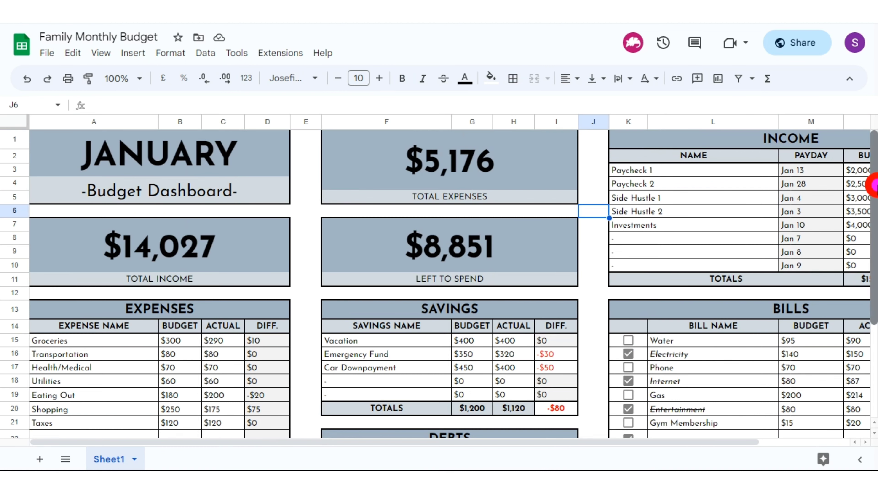
{"action": "mouse_move", "coordinate": [870, 173]}
{"action": "left_mouse_down"}
{"action": "mouse_move", "coordinate": [874, 308]}
{"action": "mouse_move", "coordinate": [871, 174]}
{"action": "left_mouse_up"}
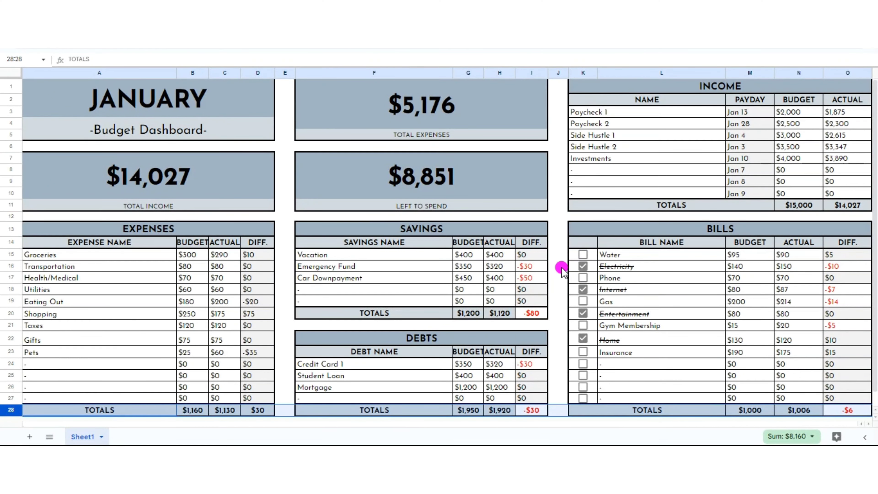
{"action": "left_click", "coordinate": [560, 267]}
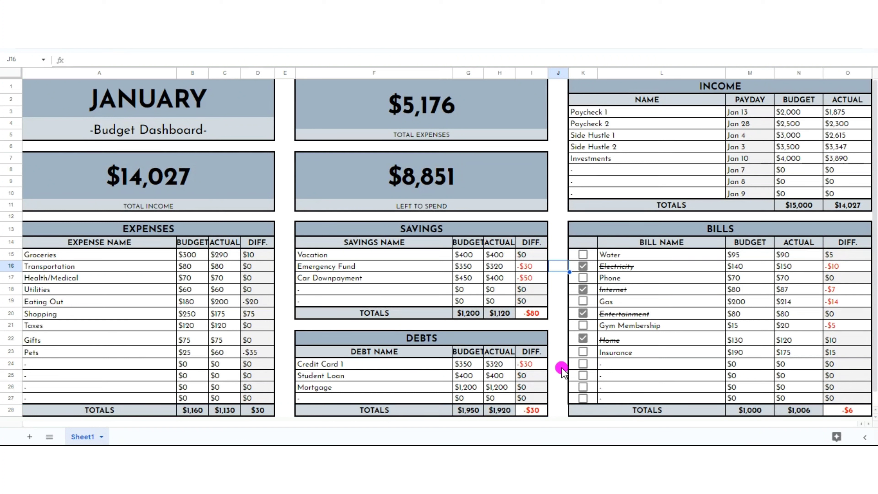